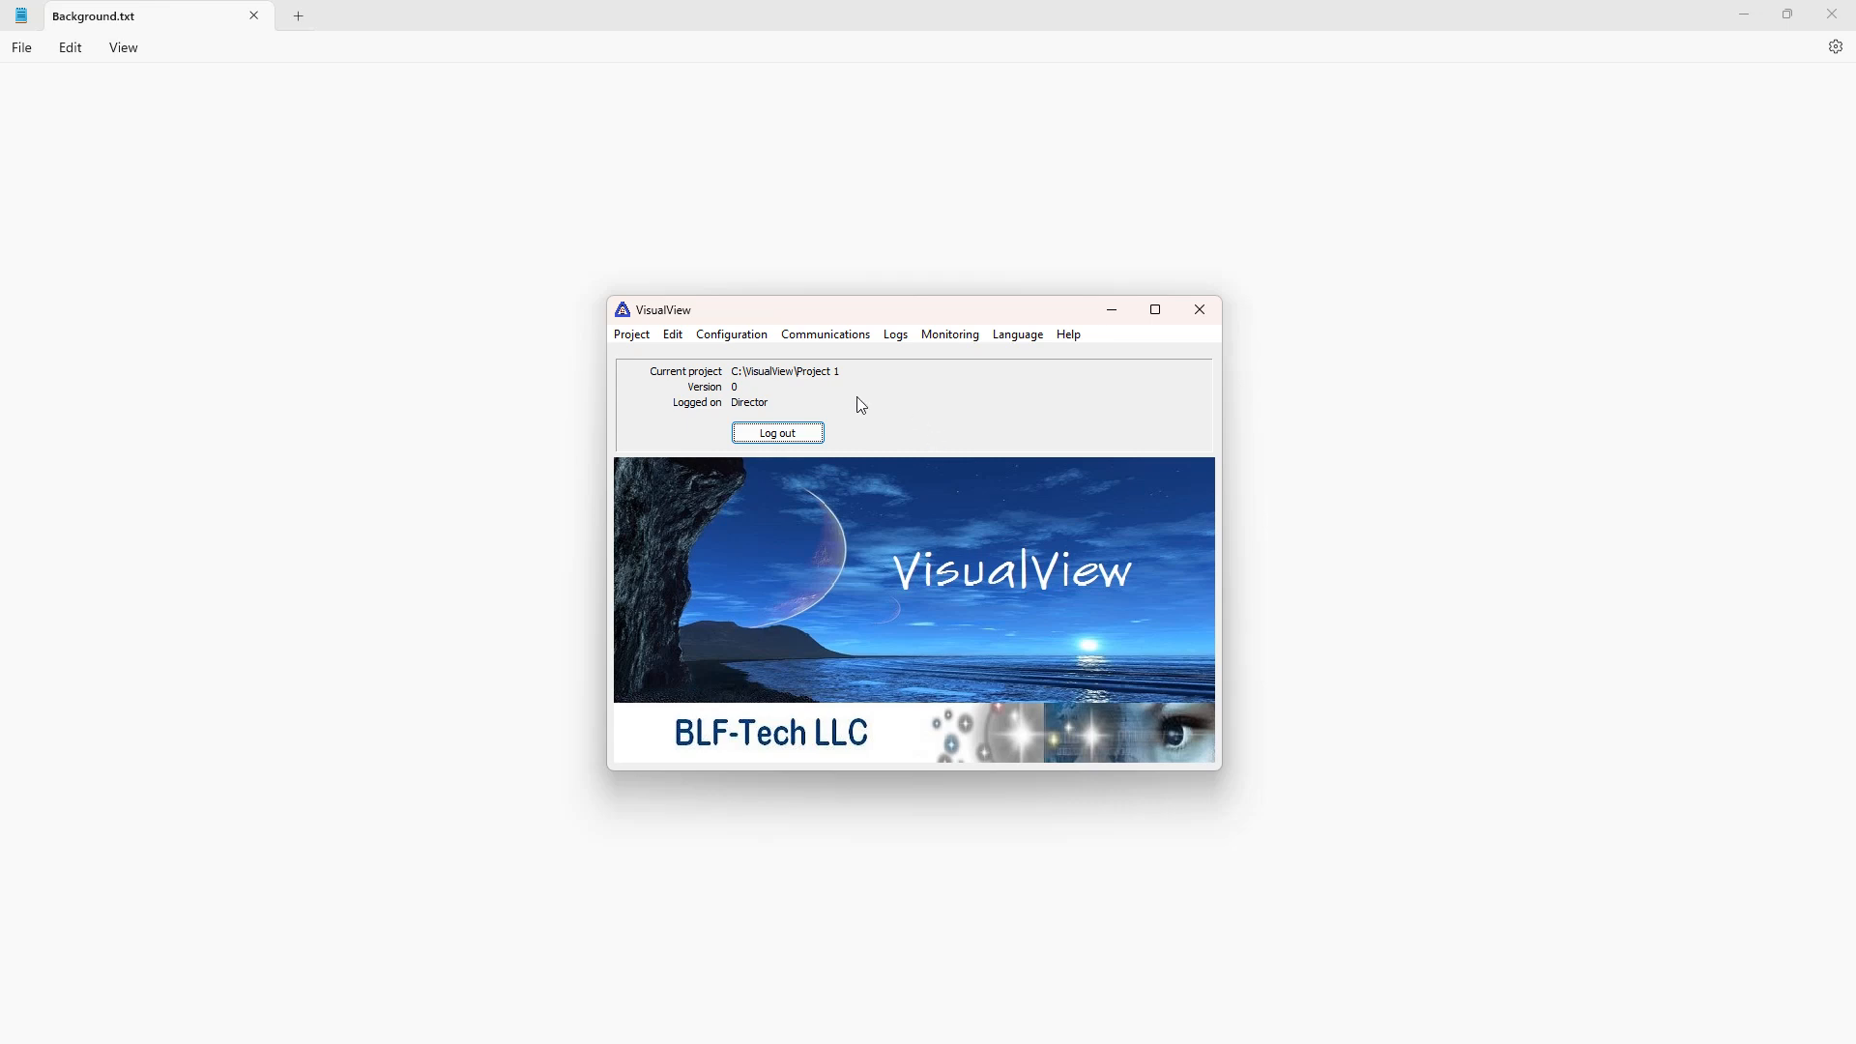
Create a new graphics screen named "Manual Mode" in the project's screen list.
click(732, 336)
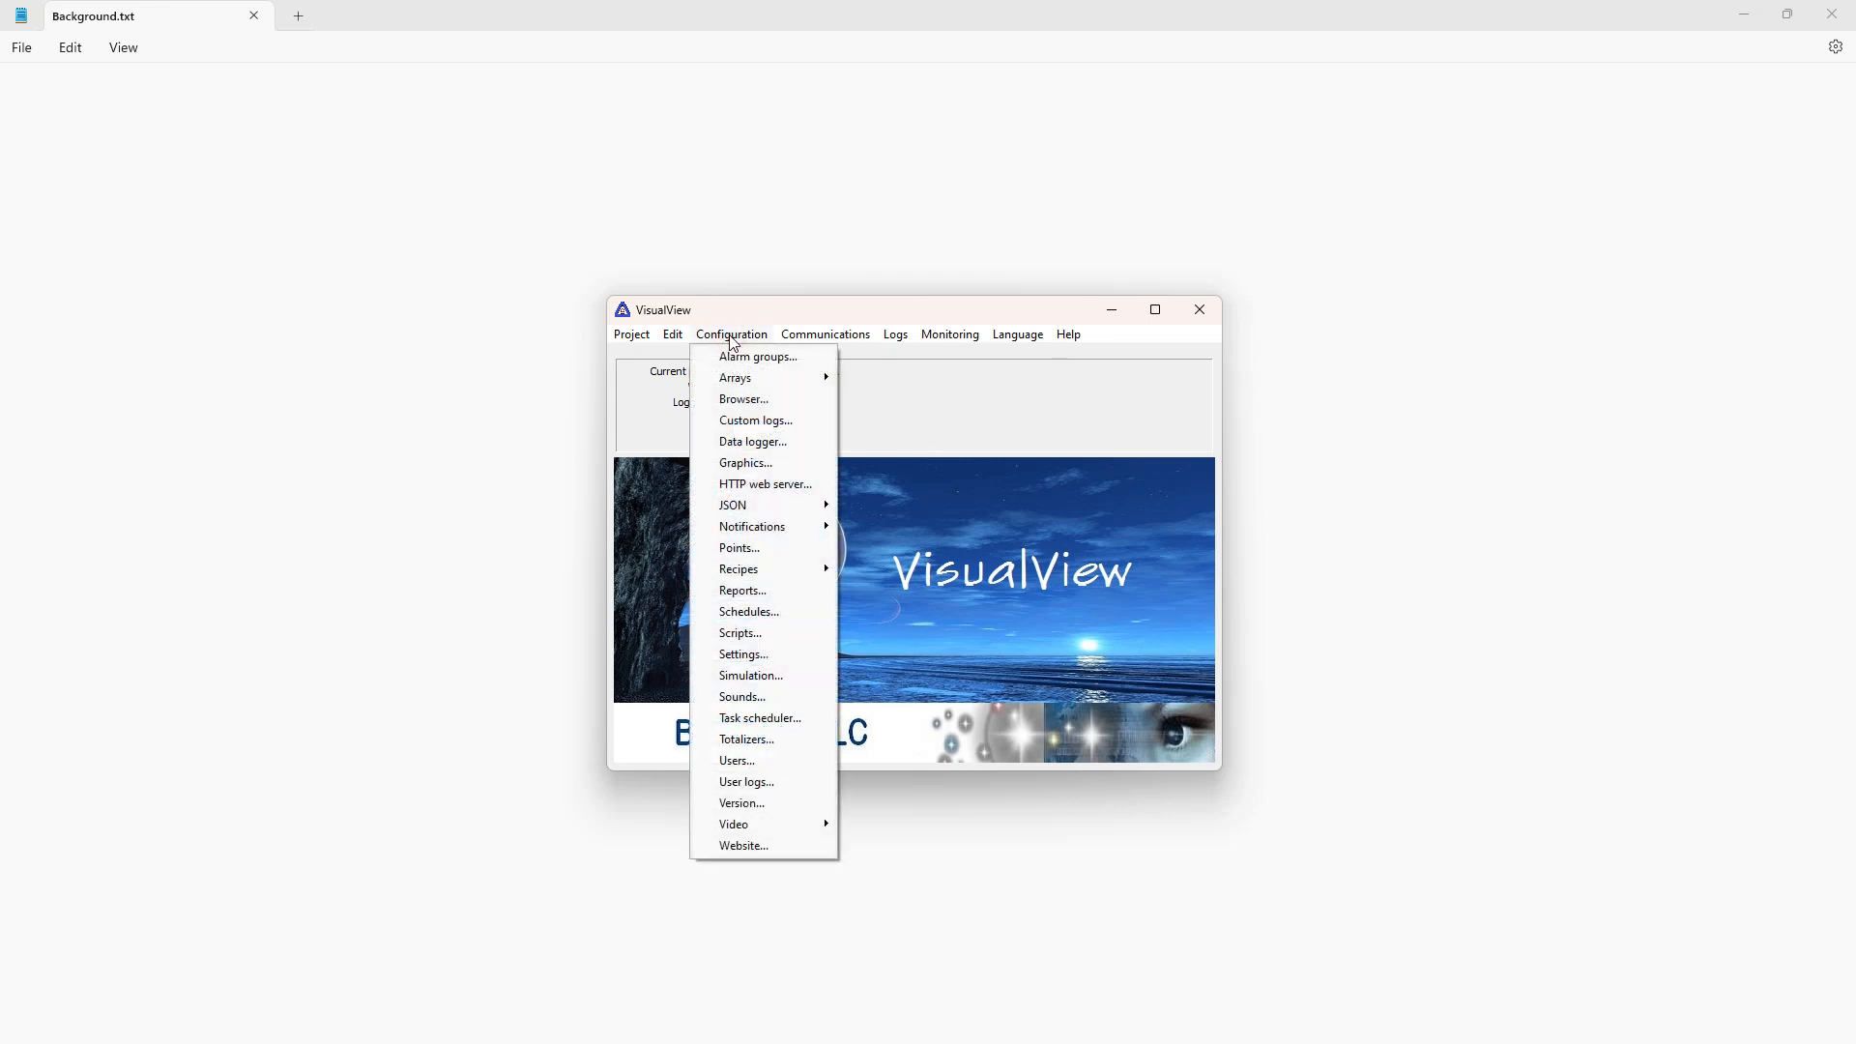
click(755, 465)
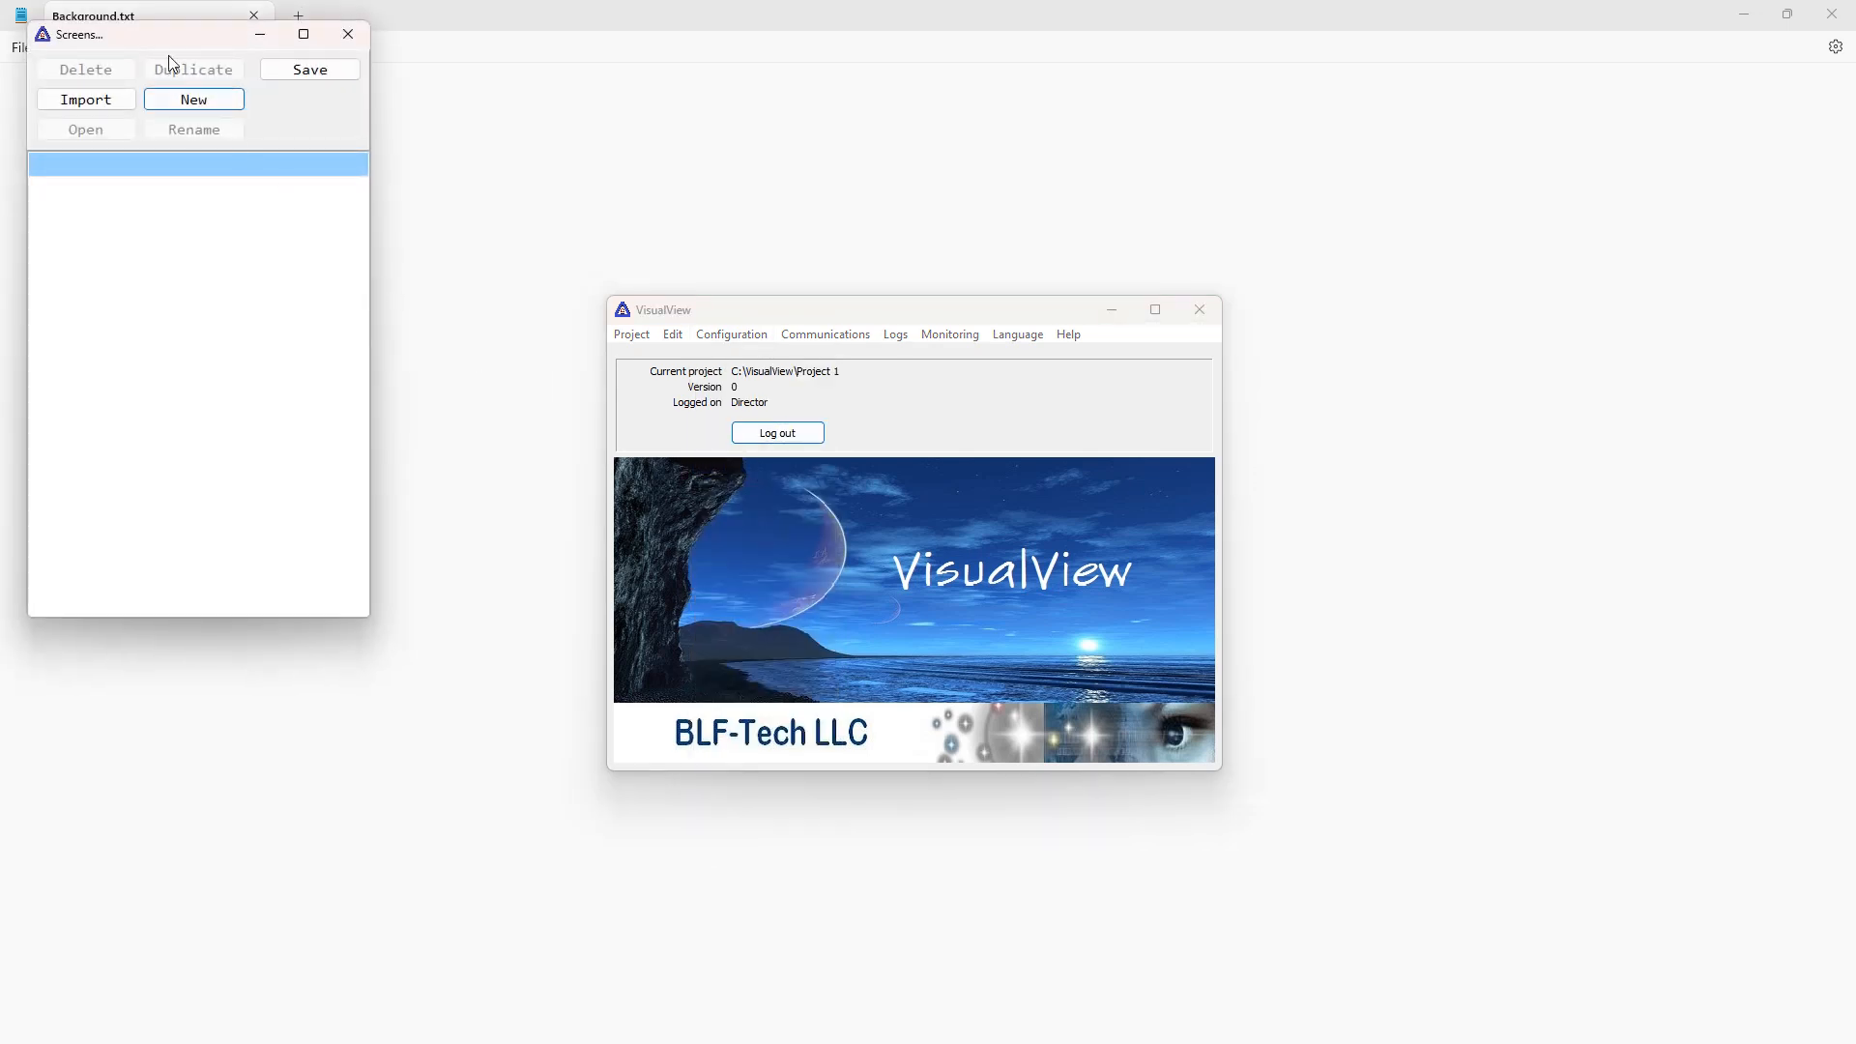
drag(166, 34, 328, 270)
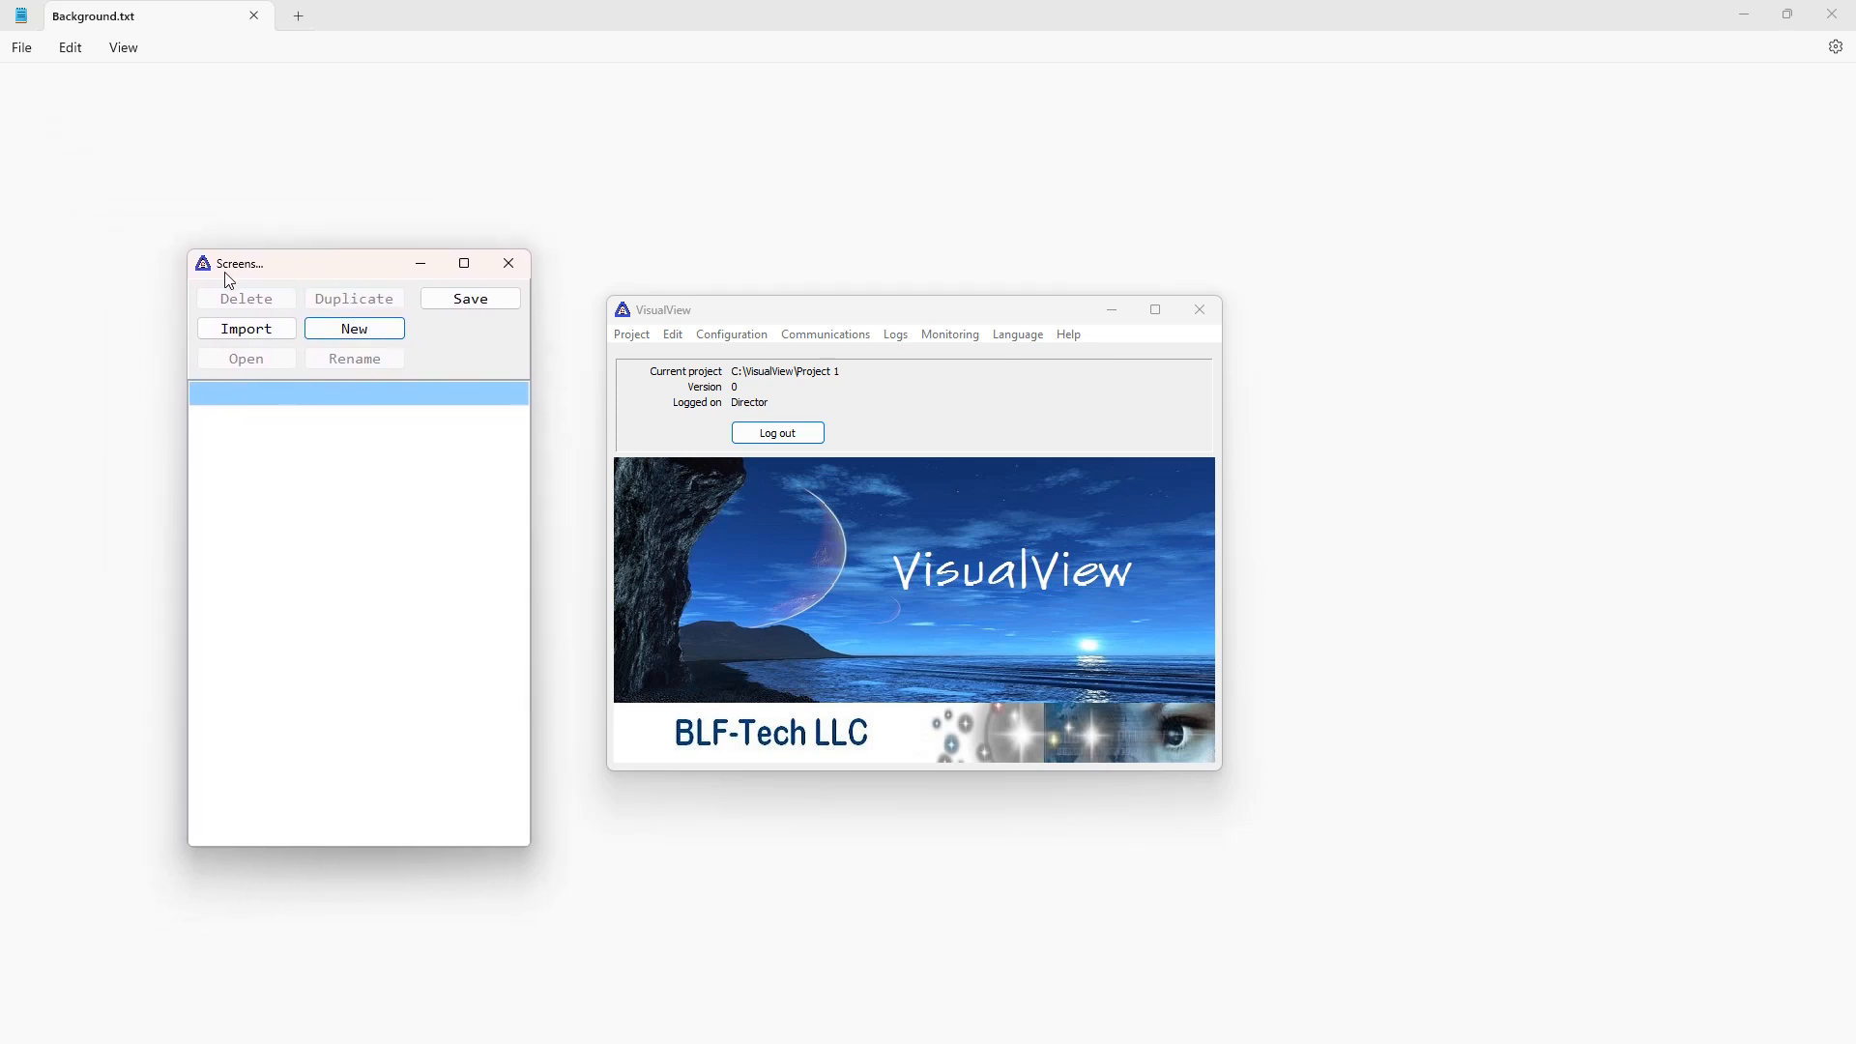
click(356, 331)
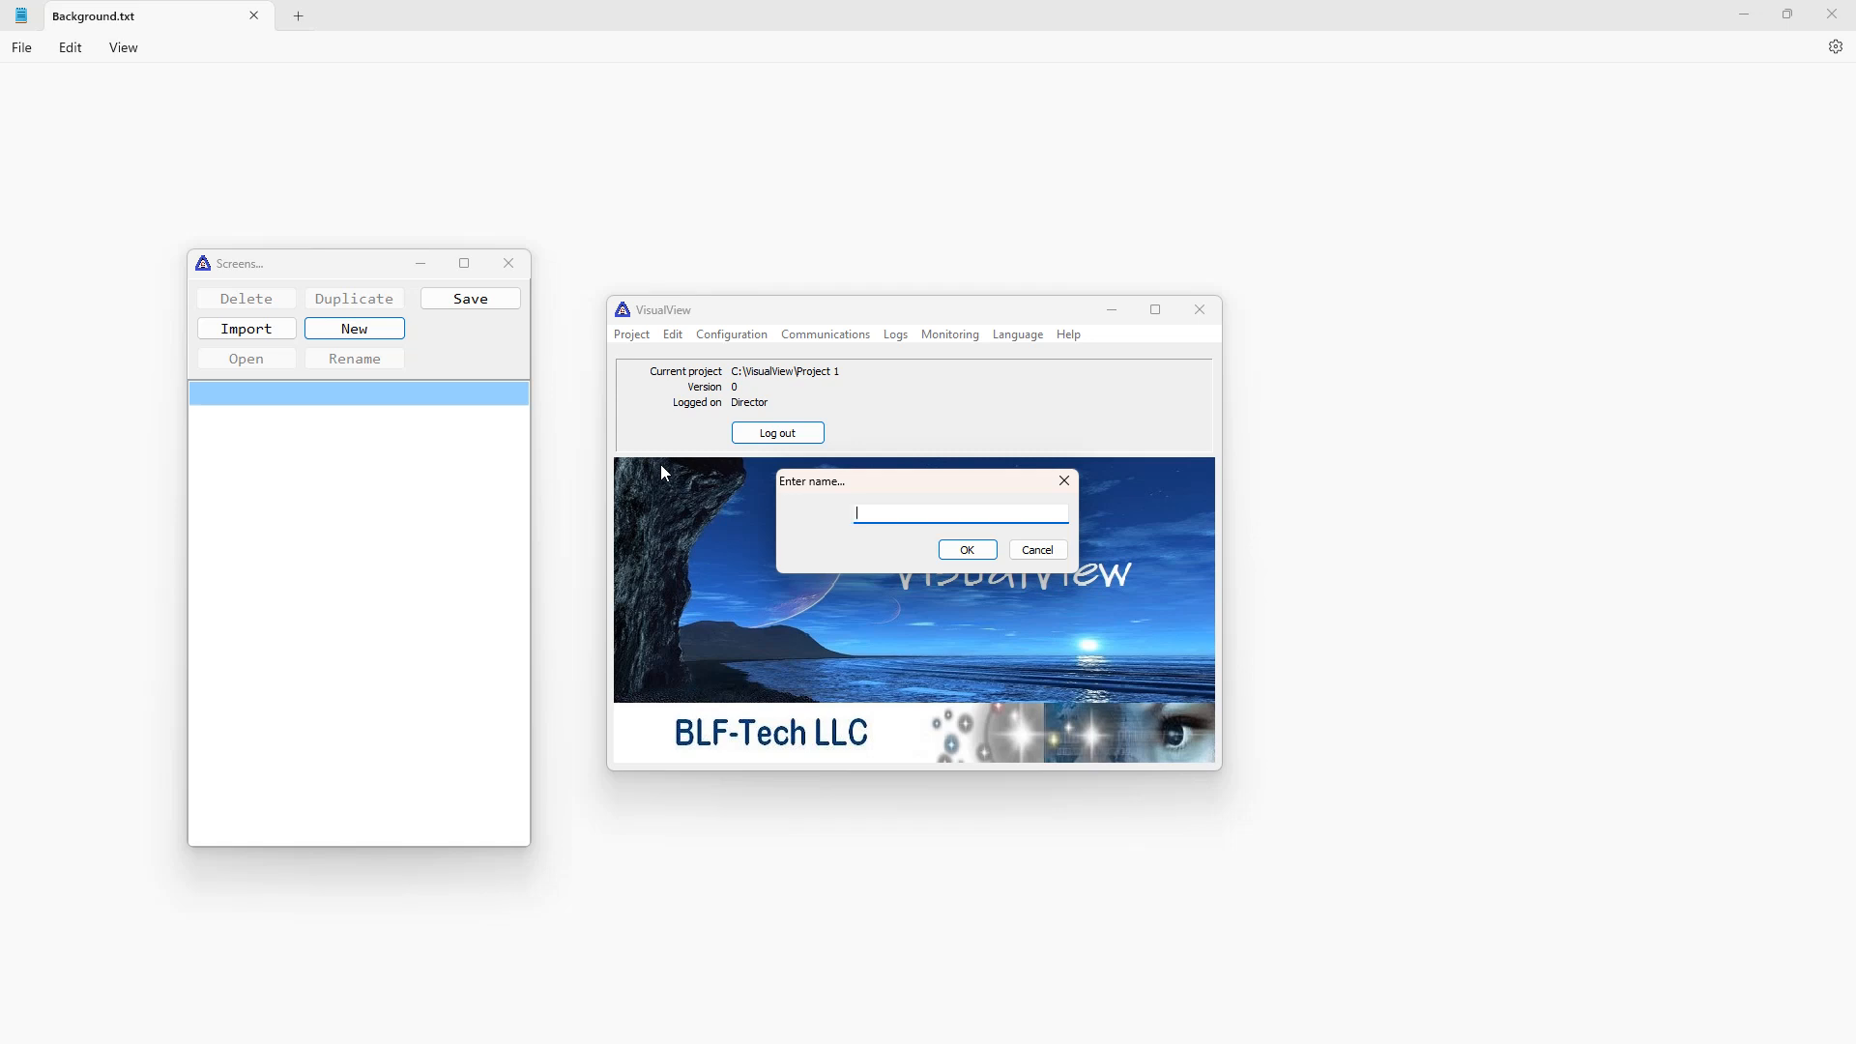
text(Manual Mode)
click(967, 549)
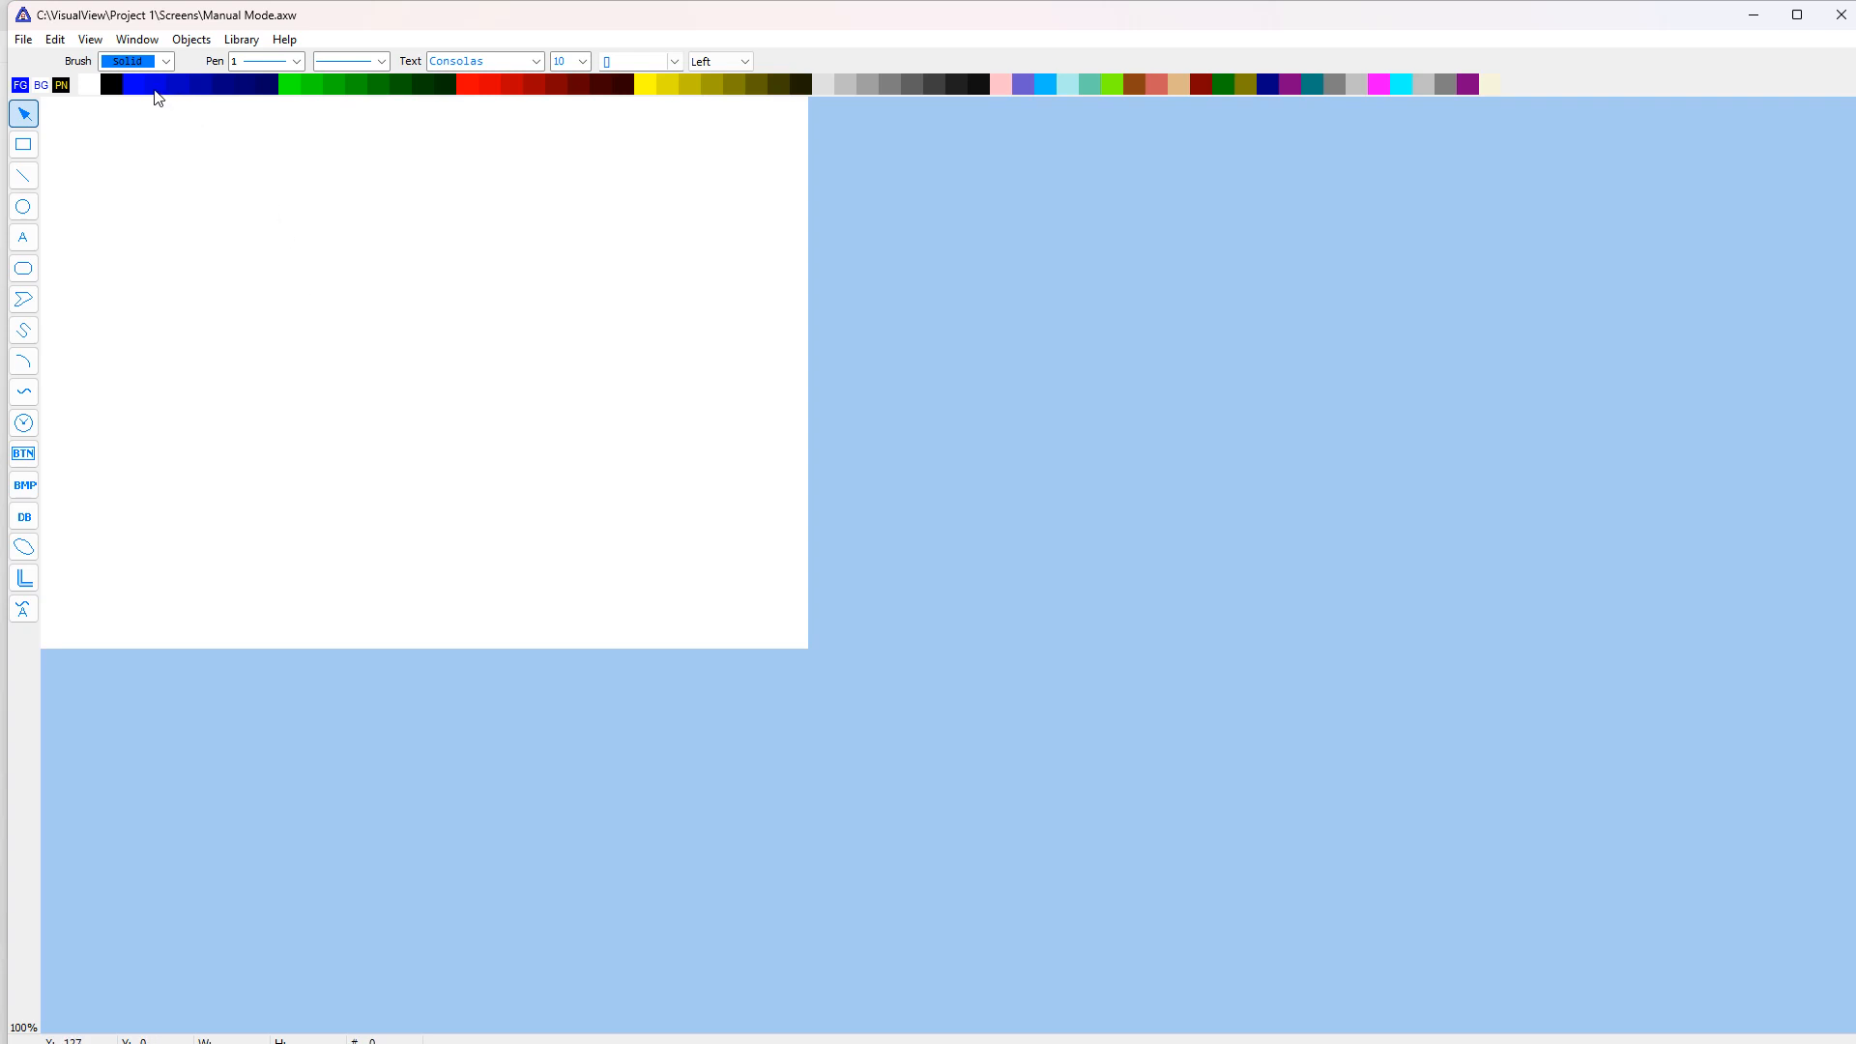
Set the background color in the screen's background fill settings to light grey.
click(136, 40)
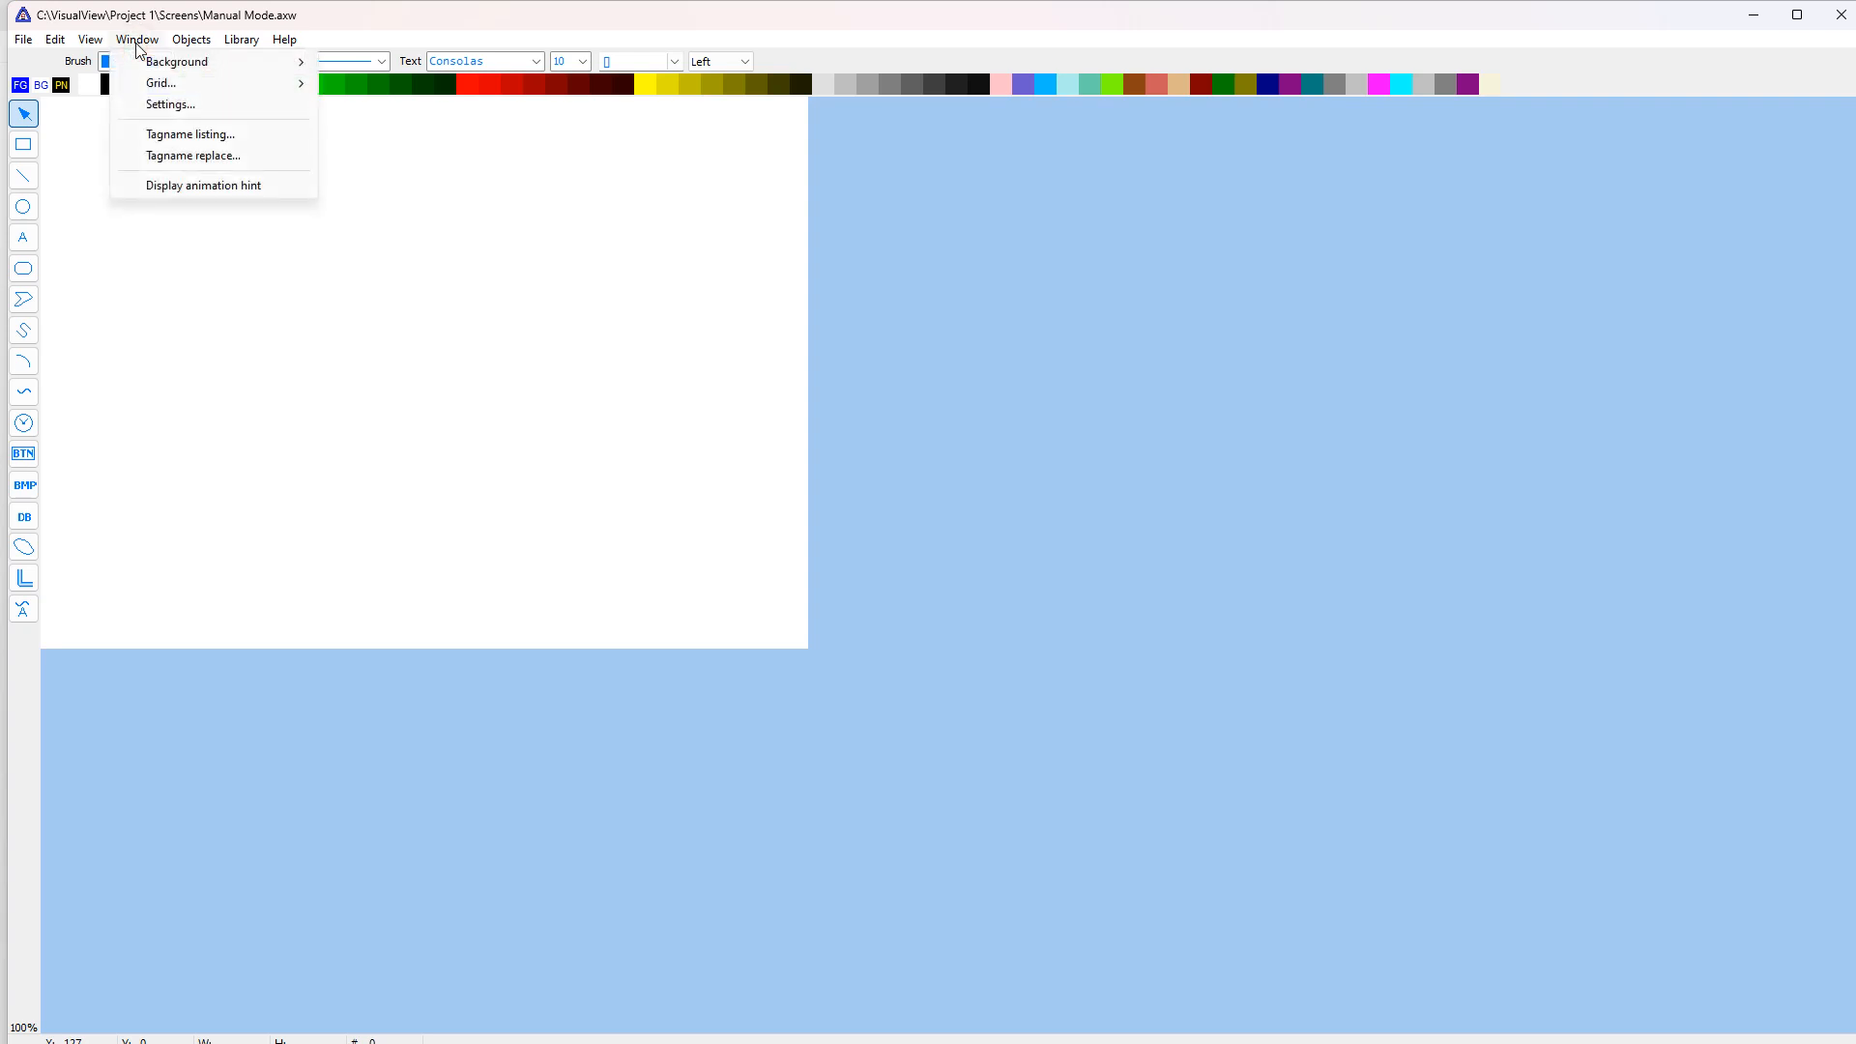
mouse_move(155, 64)
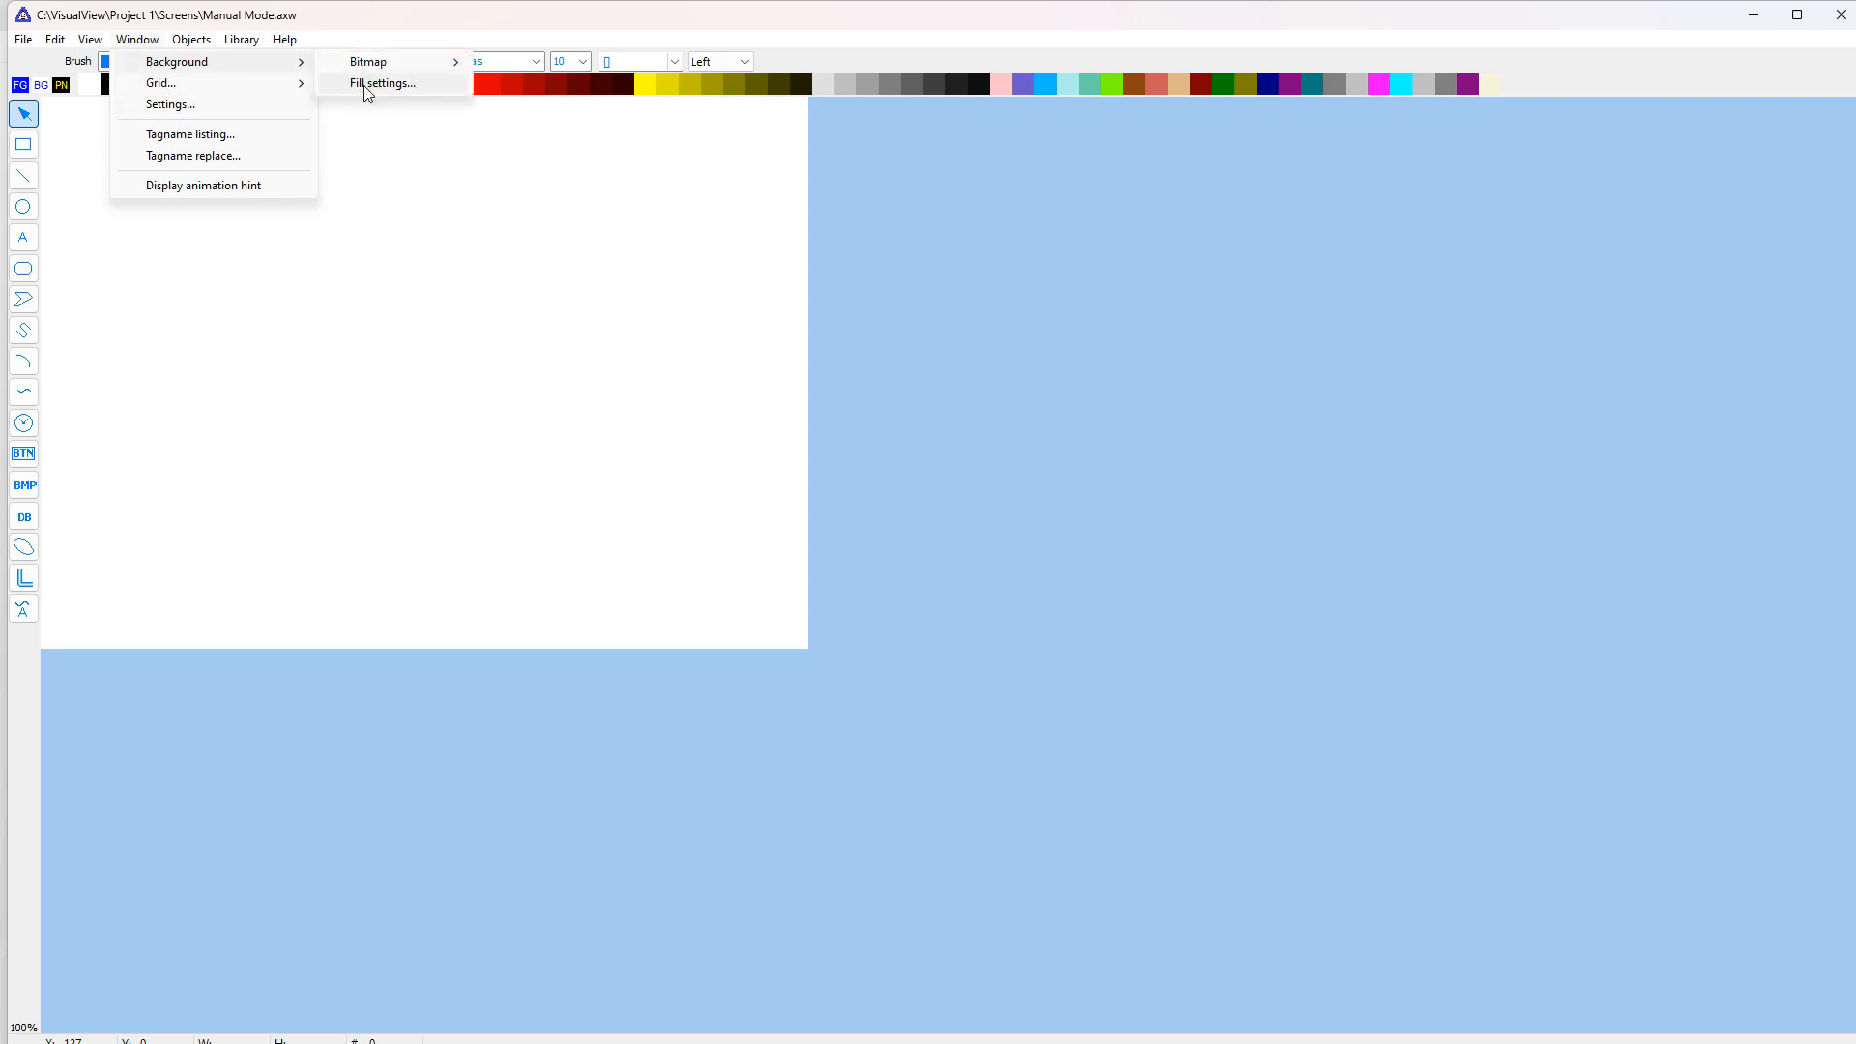
click(367, 87)
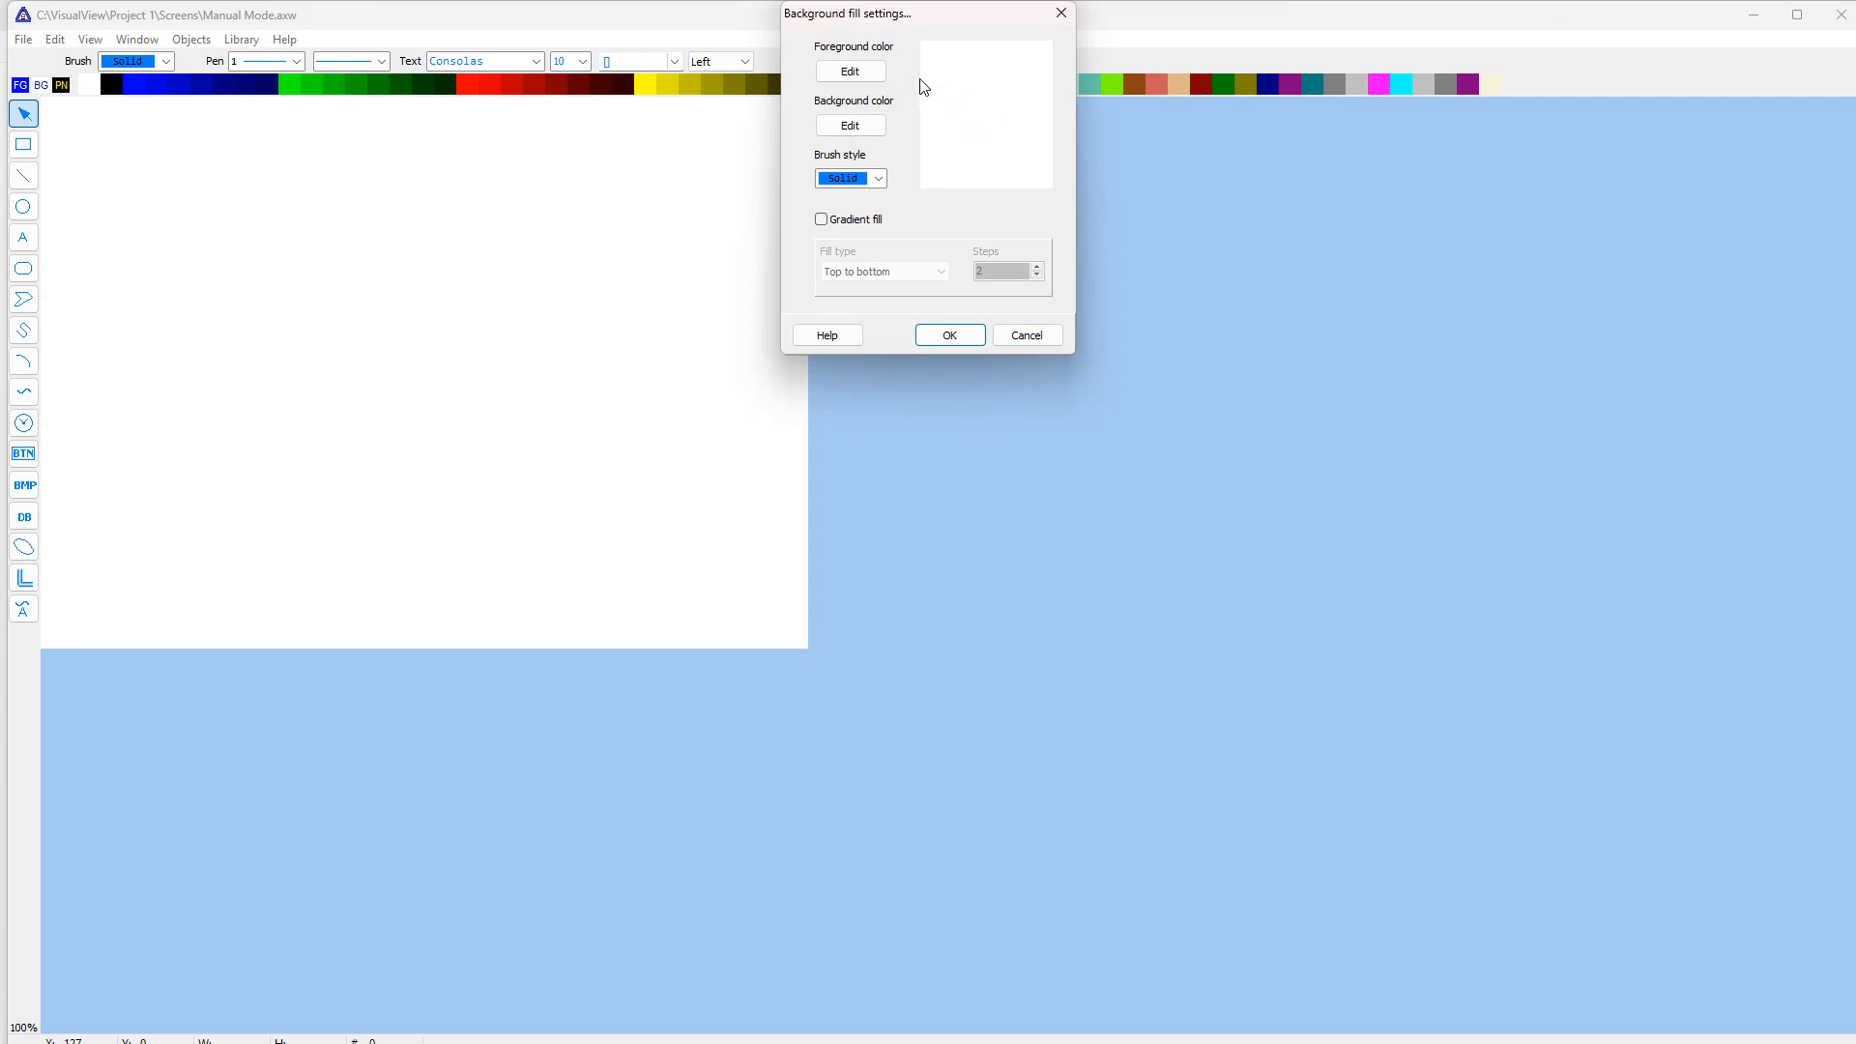
click(851, 125)
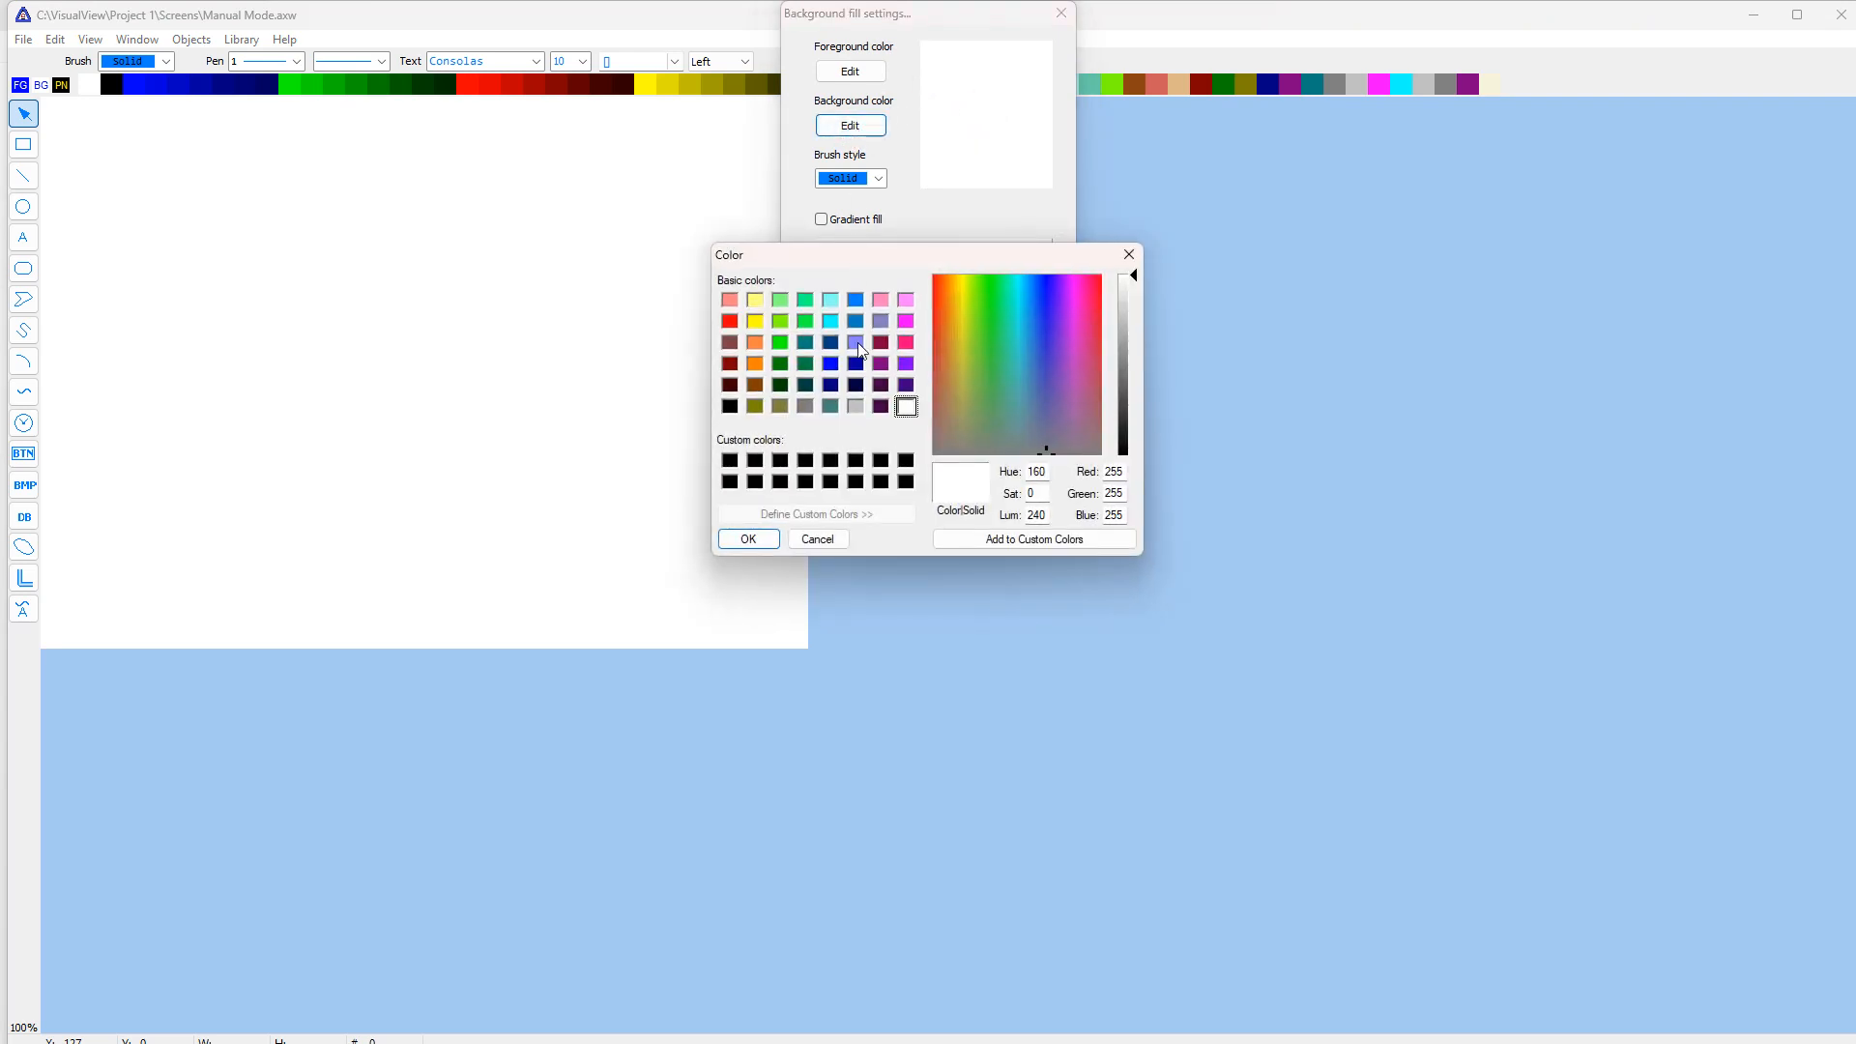
click(855, 406)
click(752, 539)
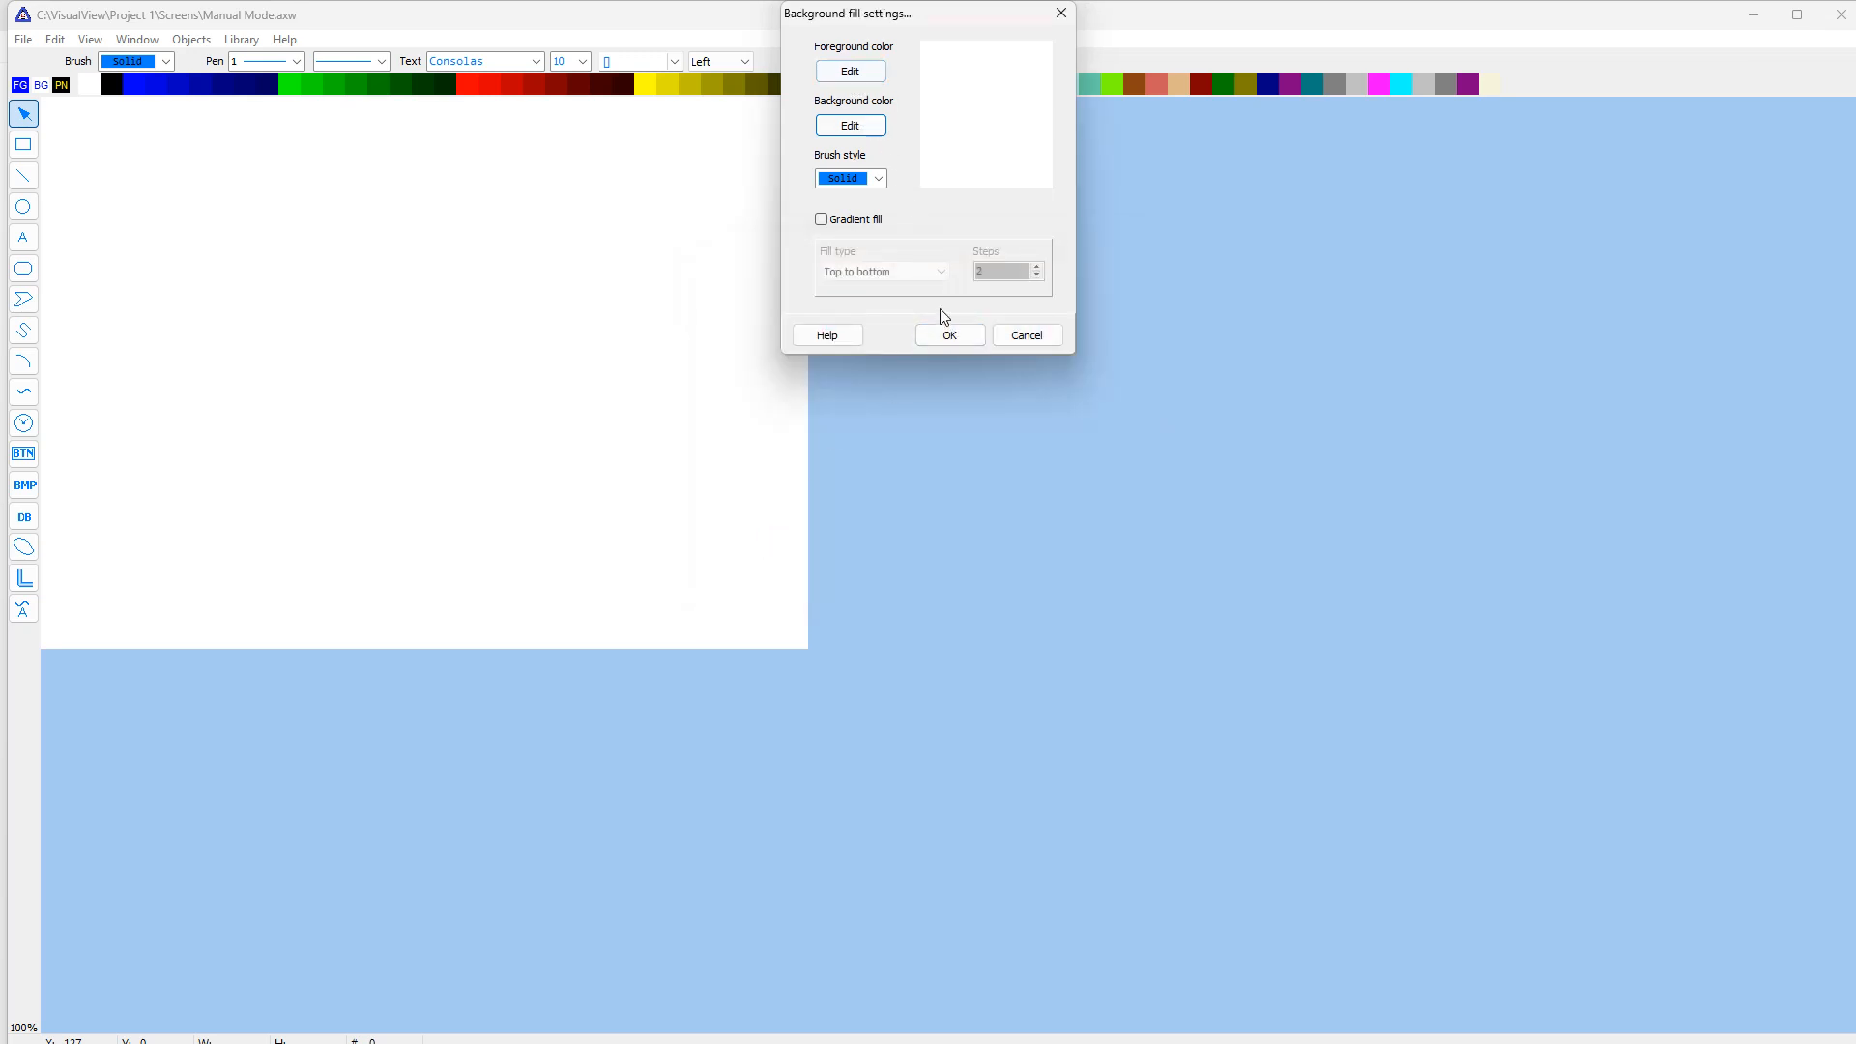
click(954, 338)
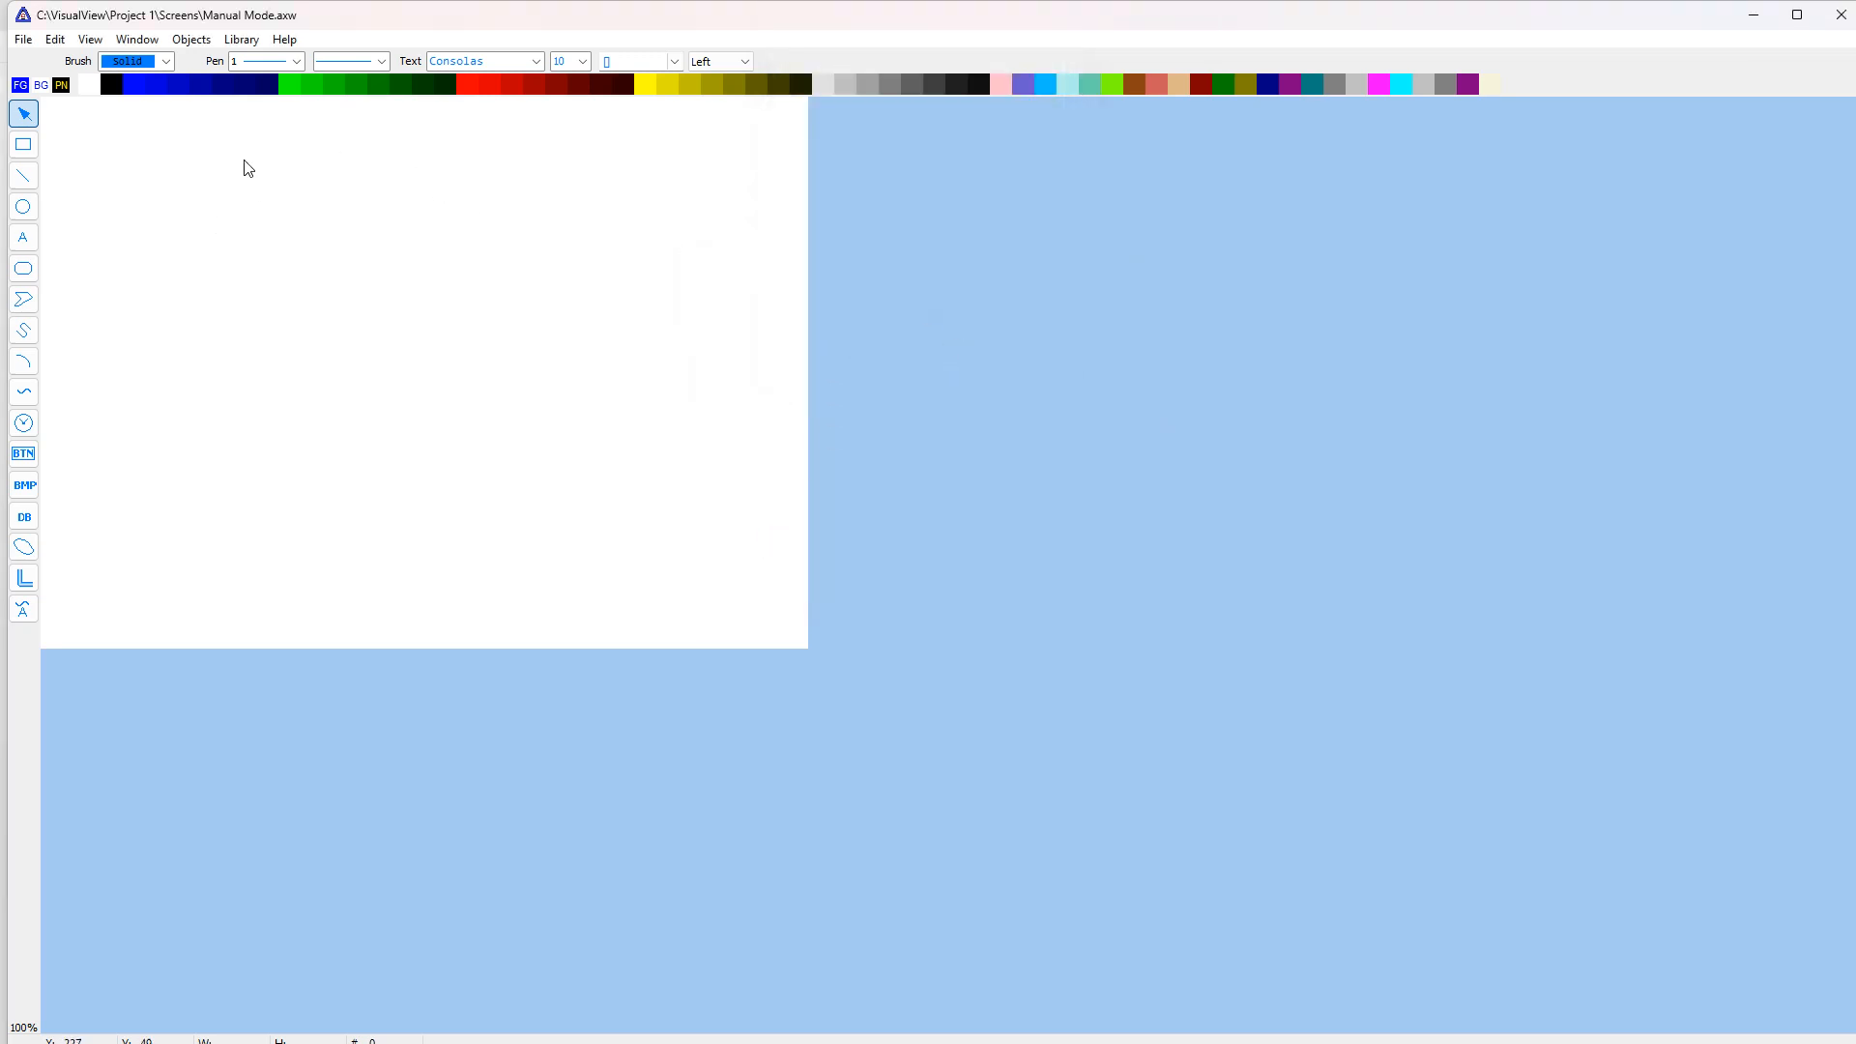
Set the foreground color in the screen's background fill settings to light grey.
click(153, 43)
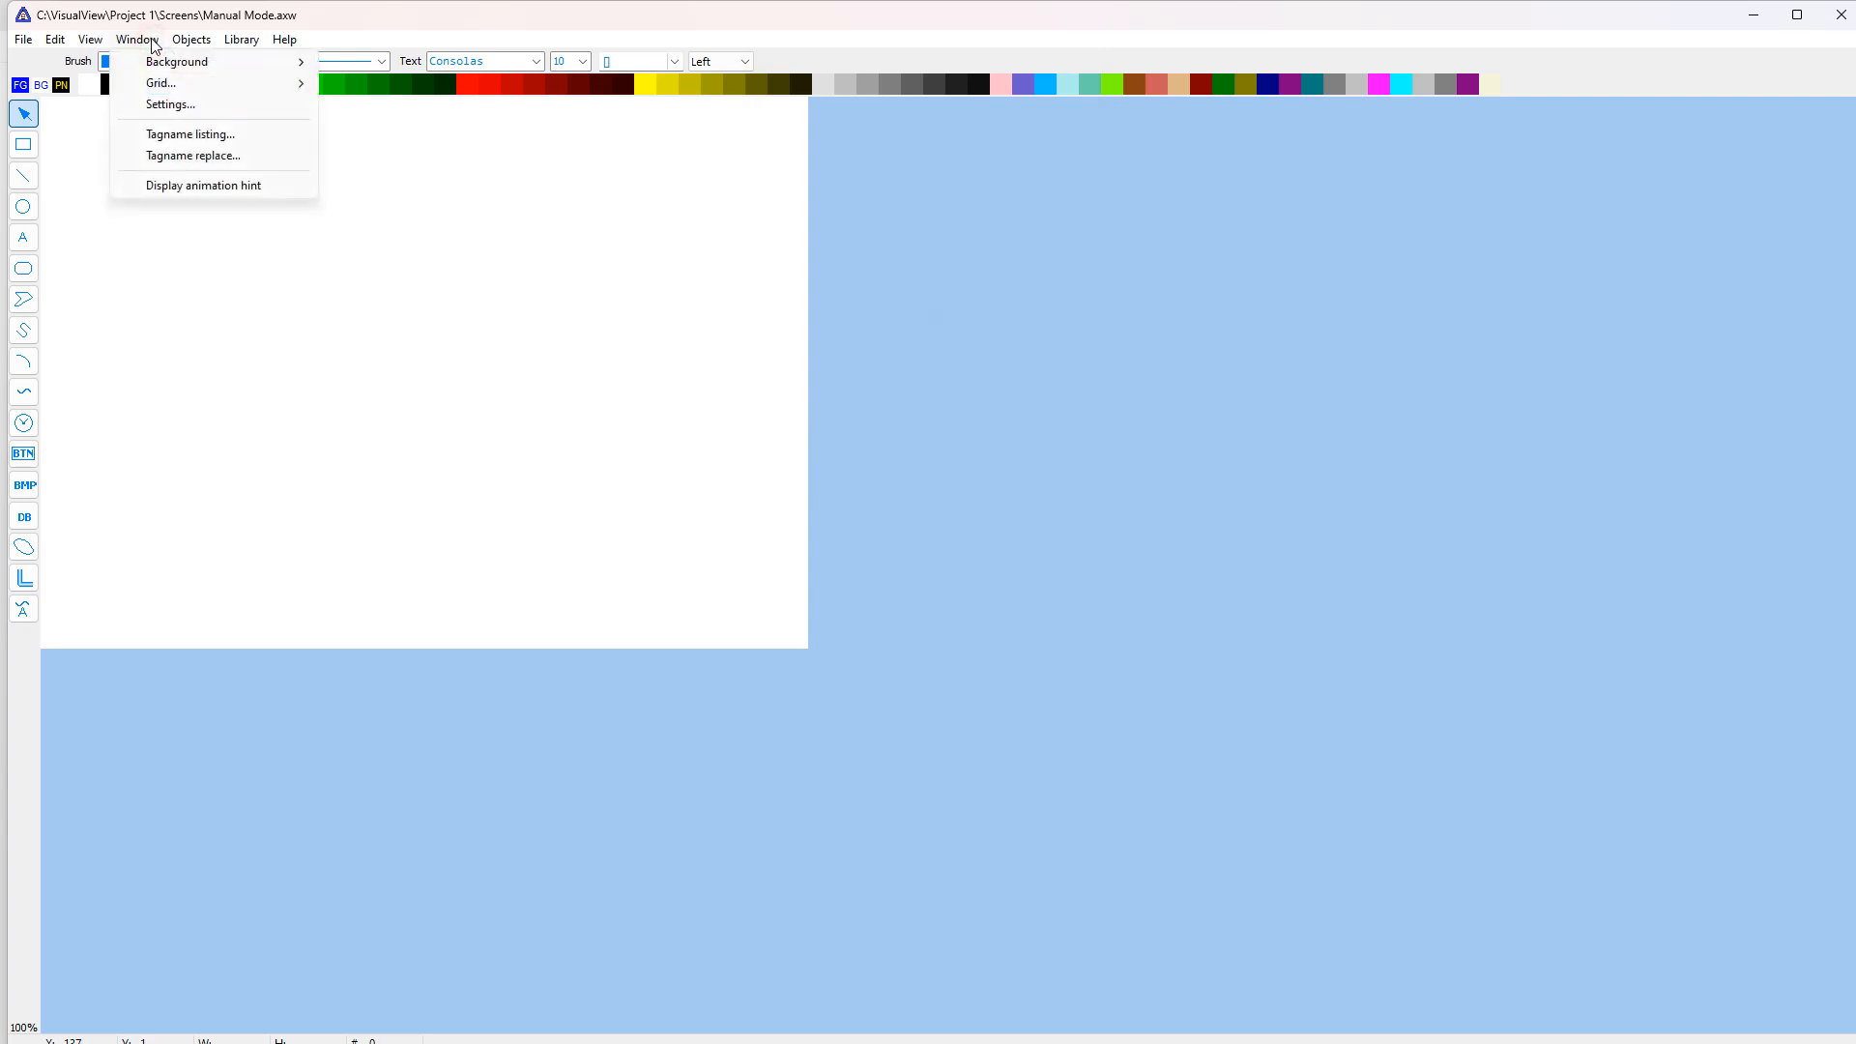
mouse_move(257, 62)
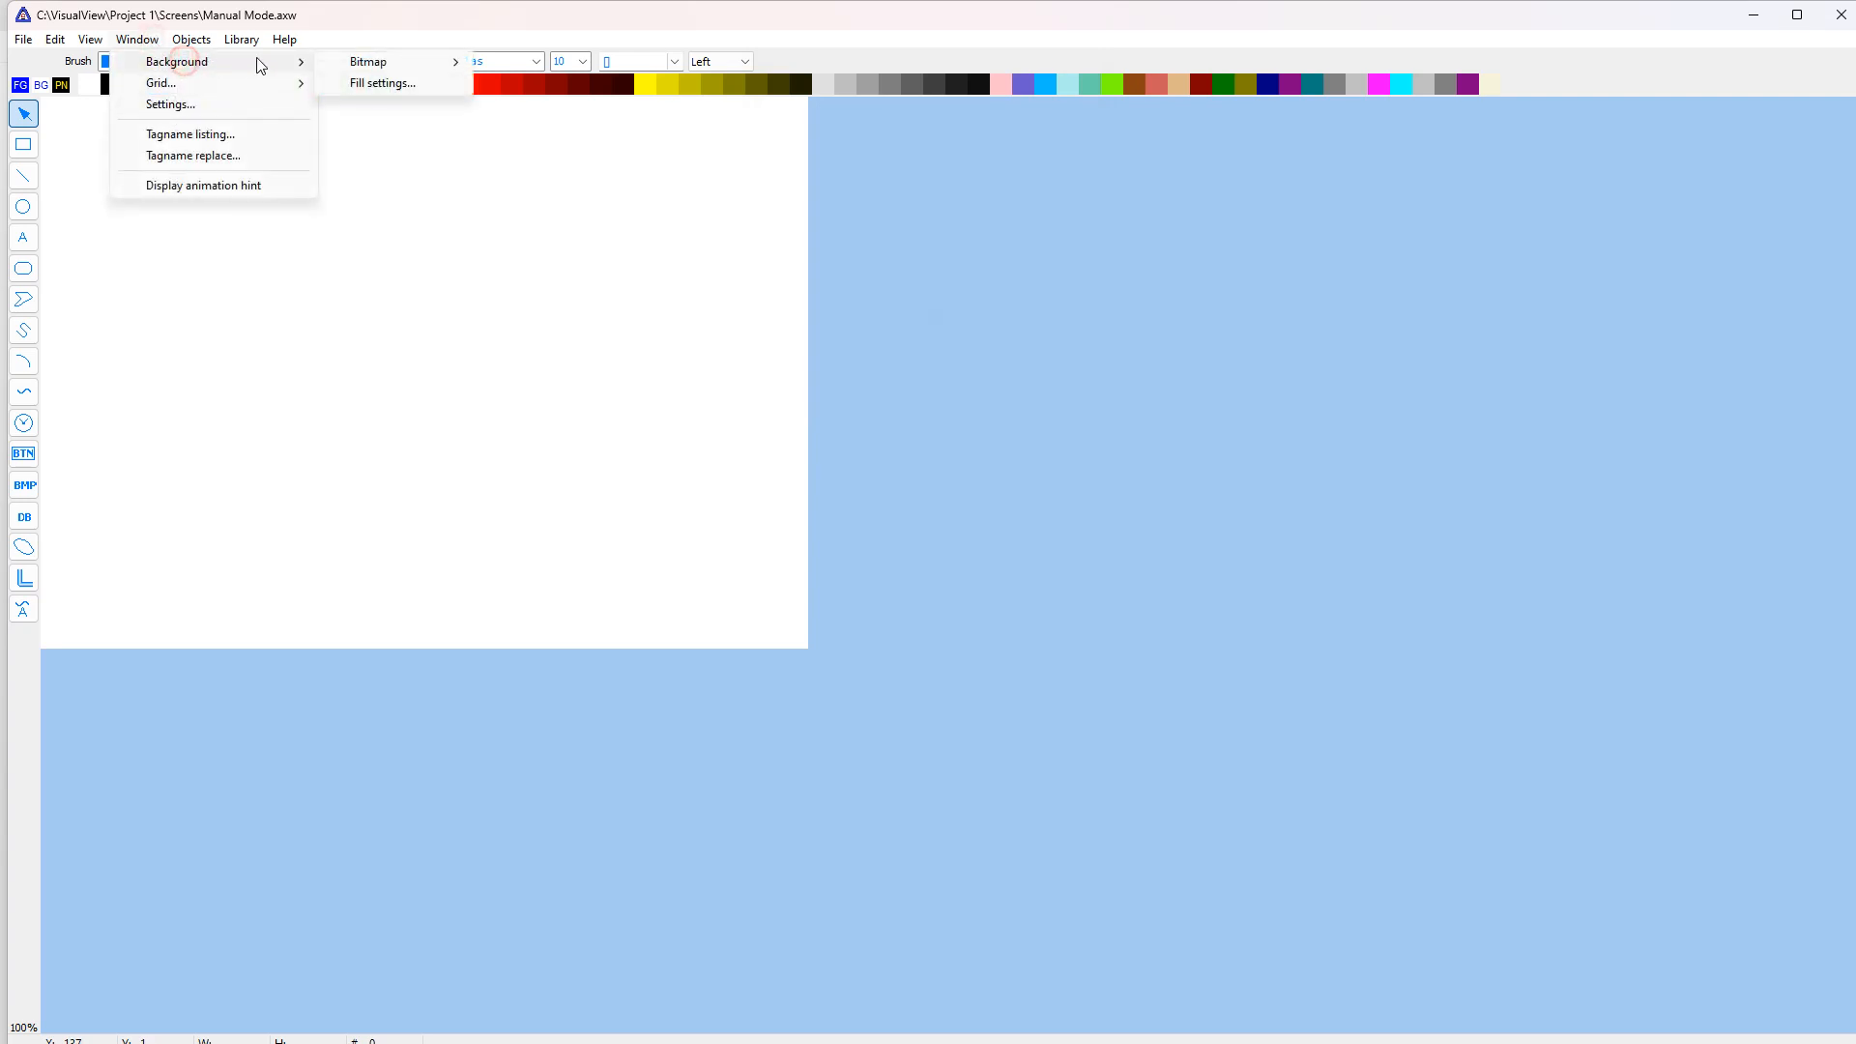
click(400, 84)
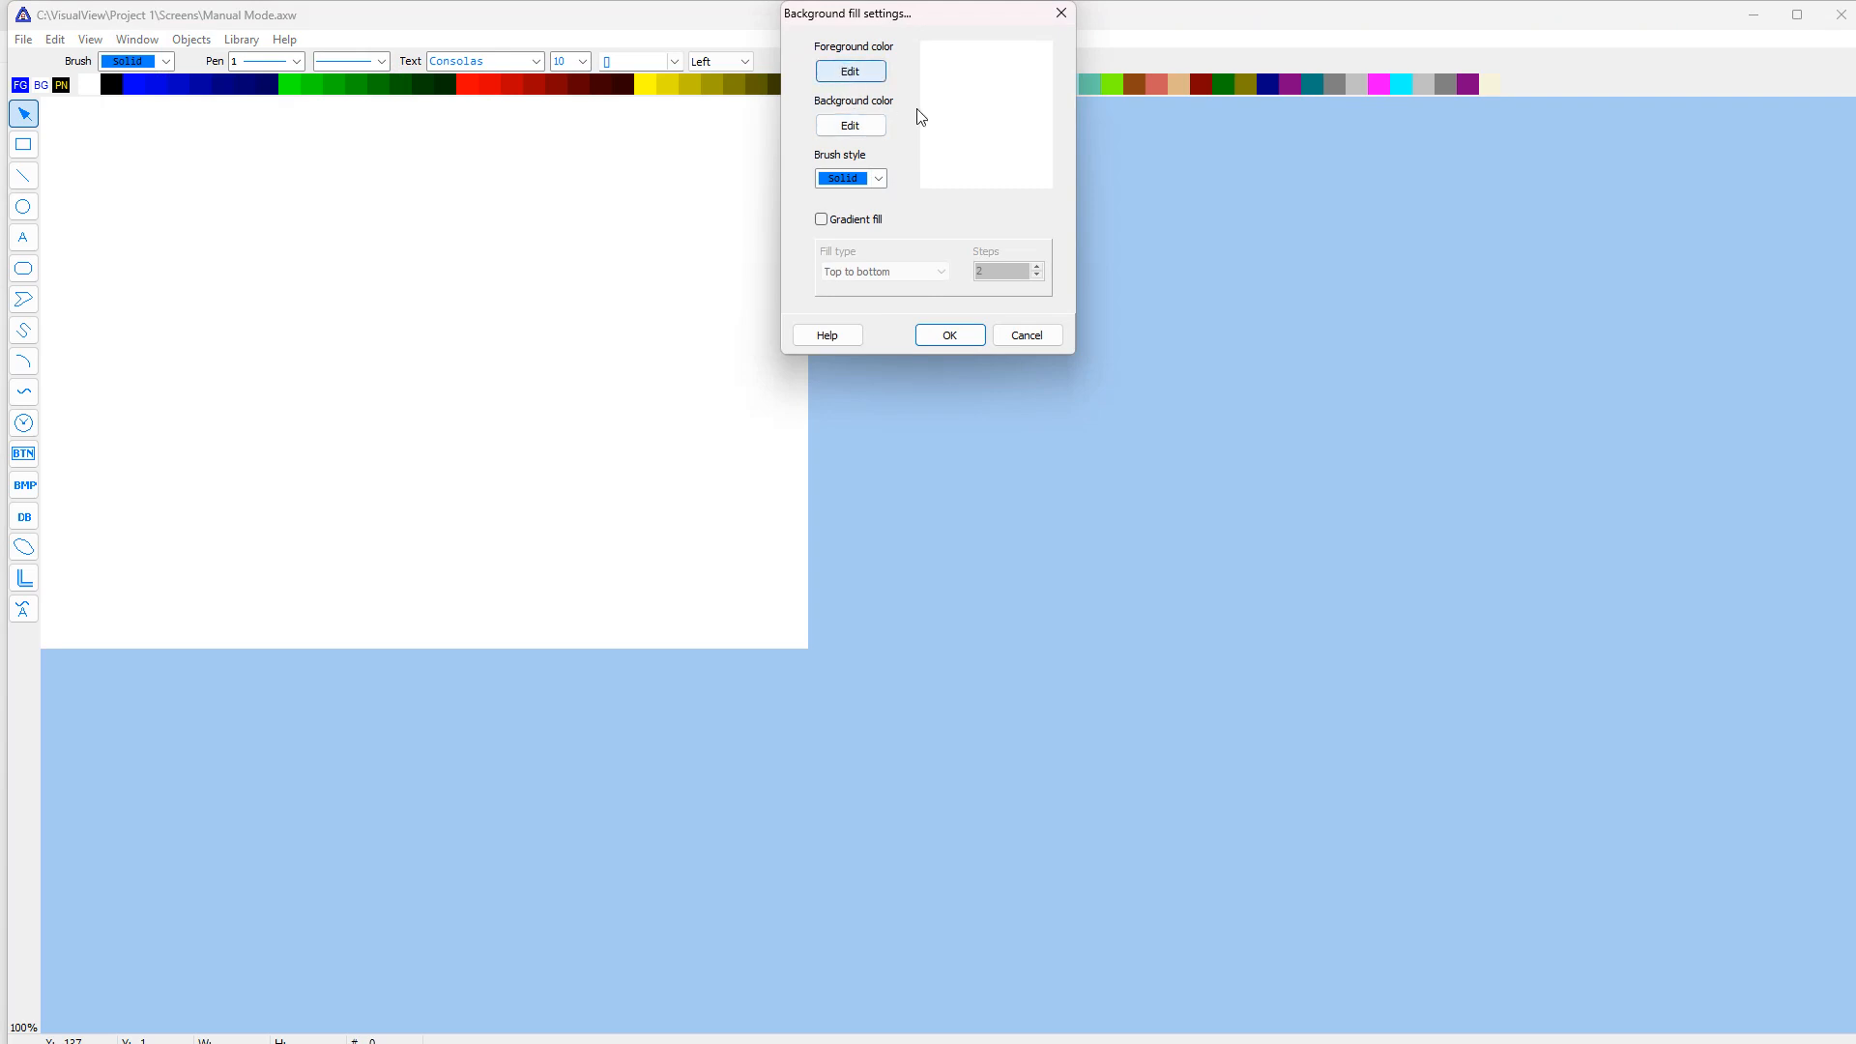
click(851, 73)
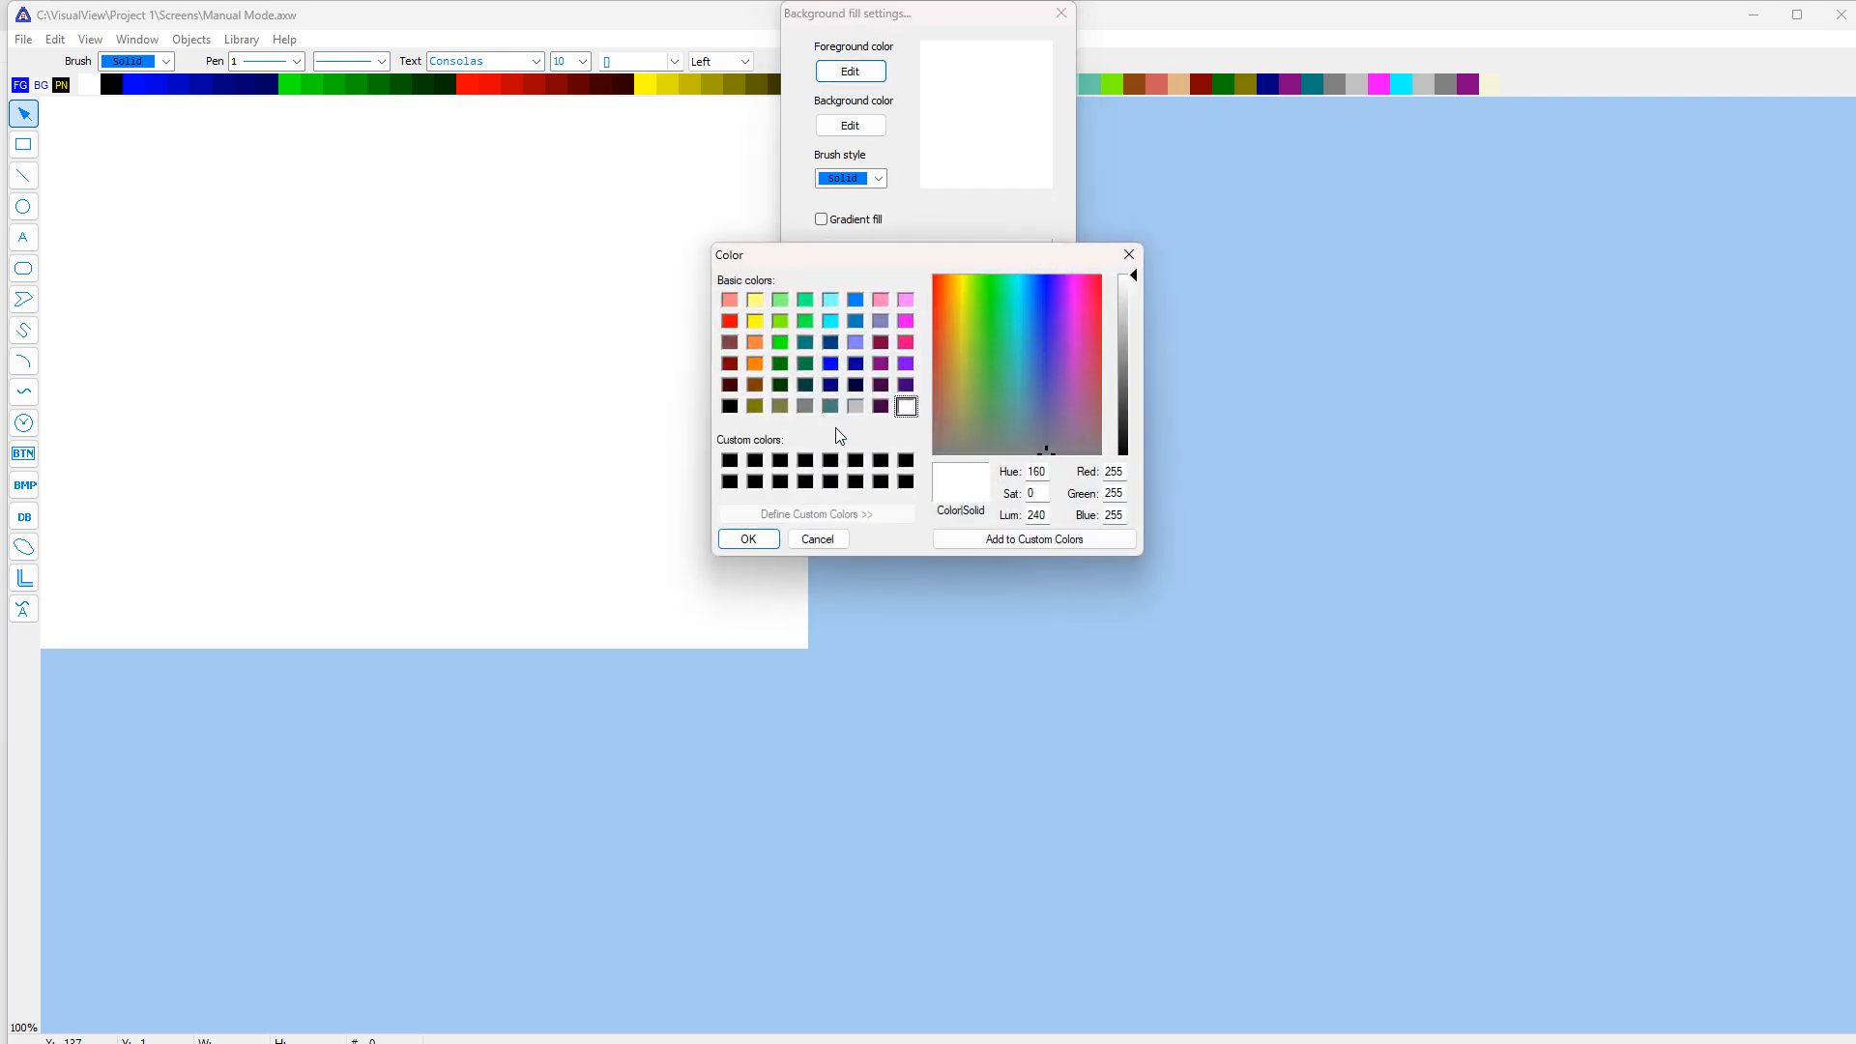
click(858, 407)
click(751, 540)
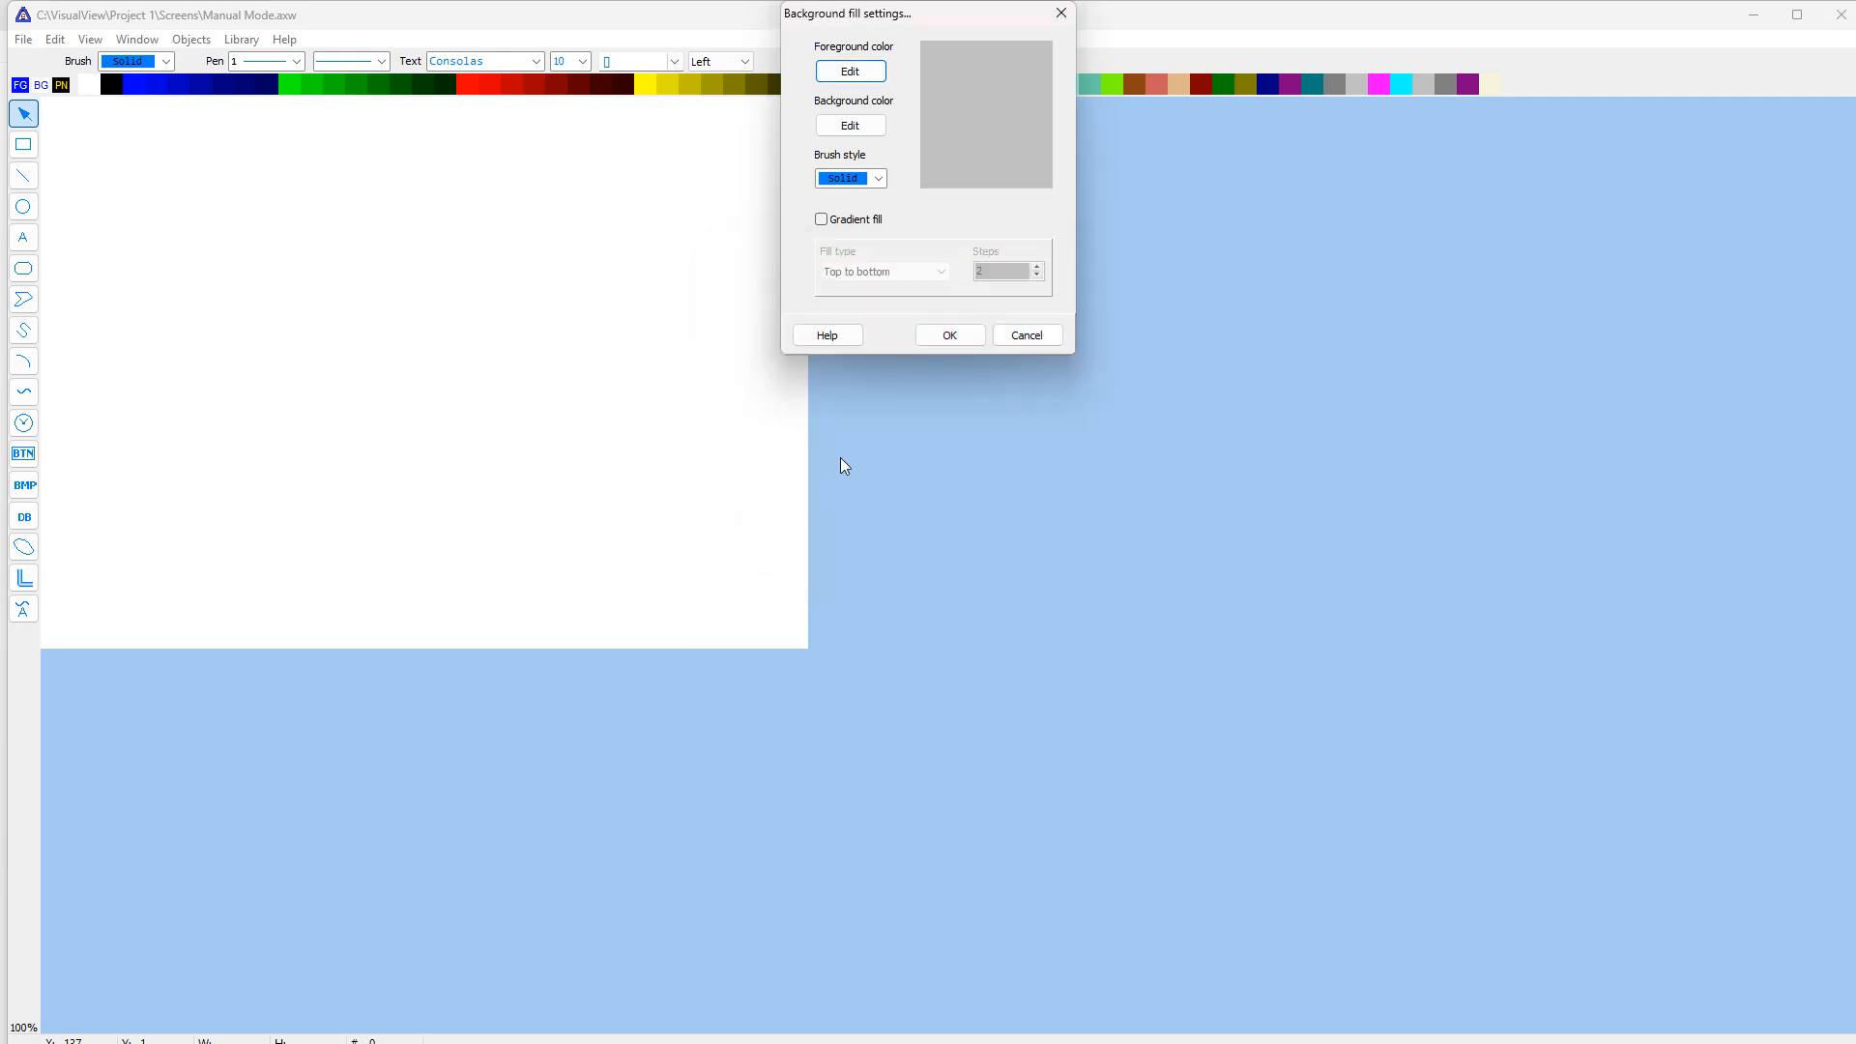
click(952, 336)
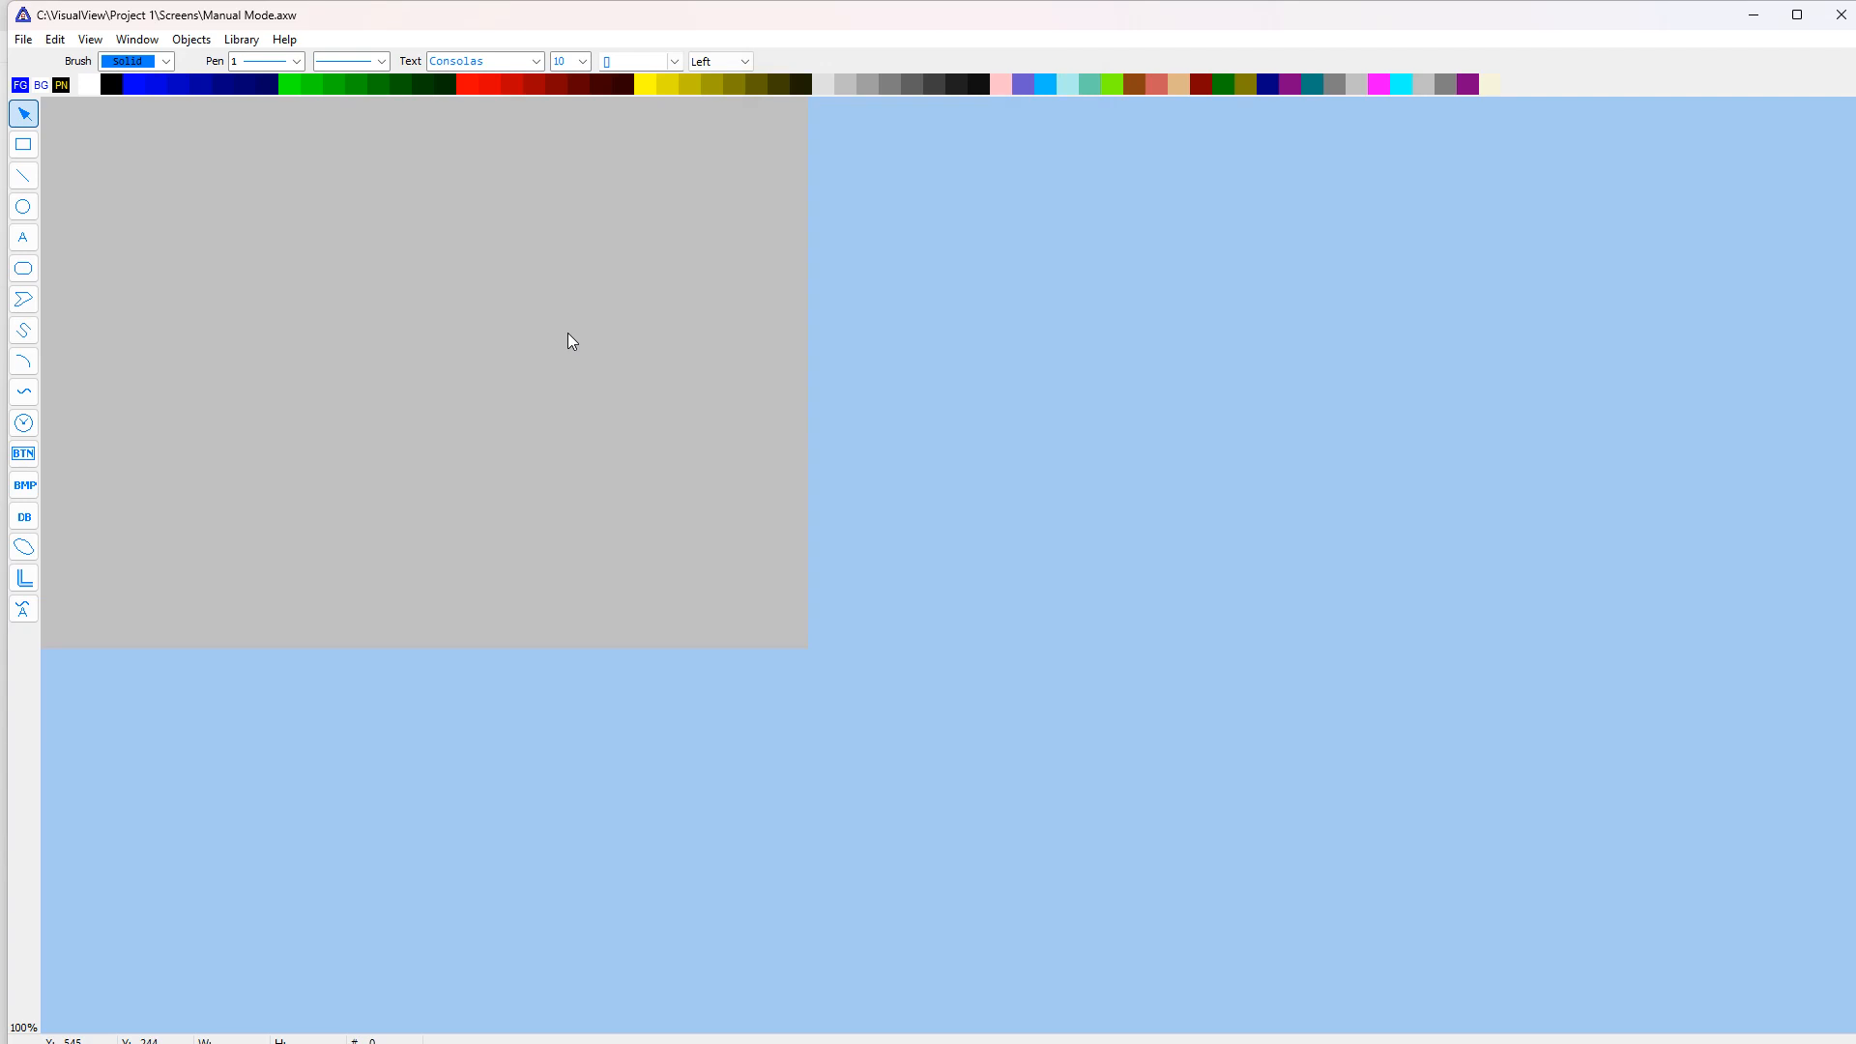
Enter "Manual Mode Screen" as the title in the window settings.
click(134, 43)
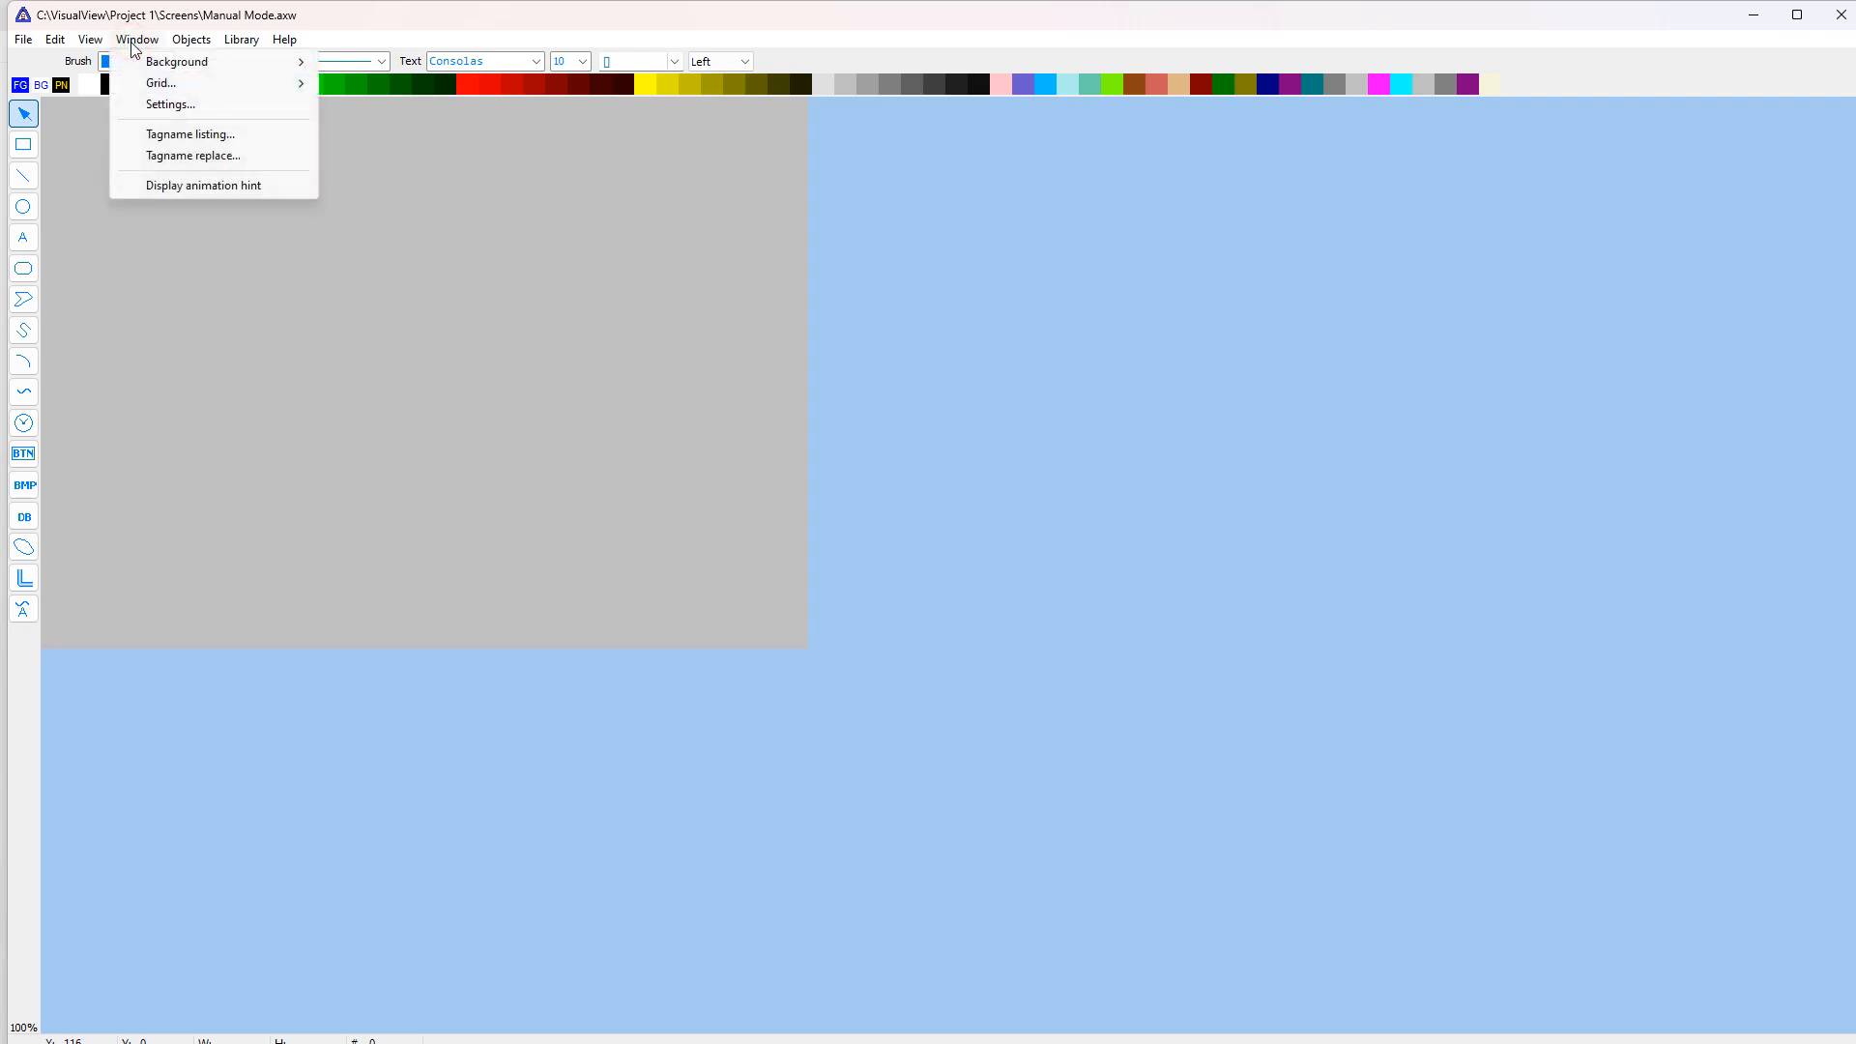
click(162, 104)
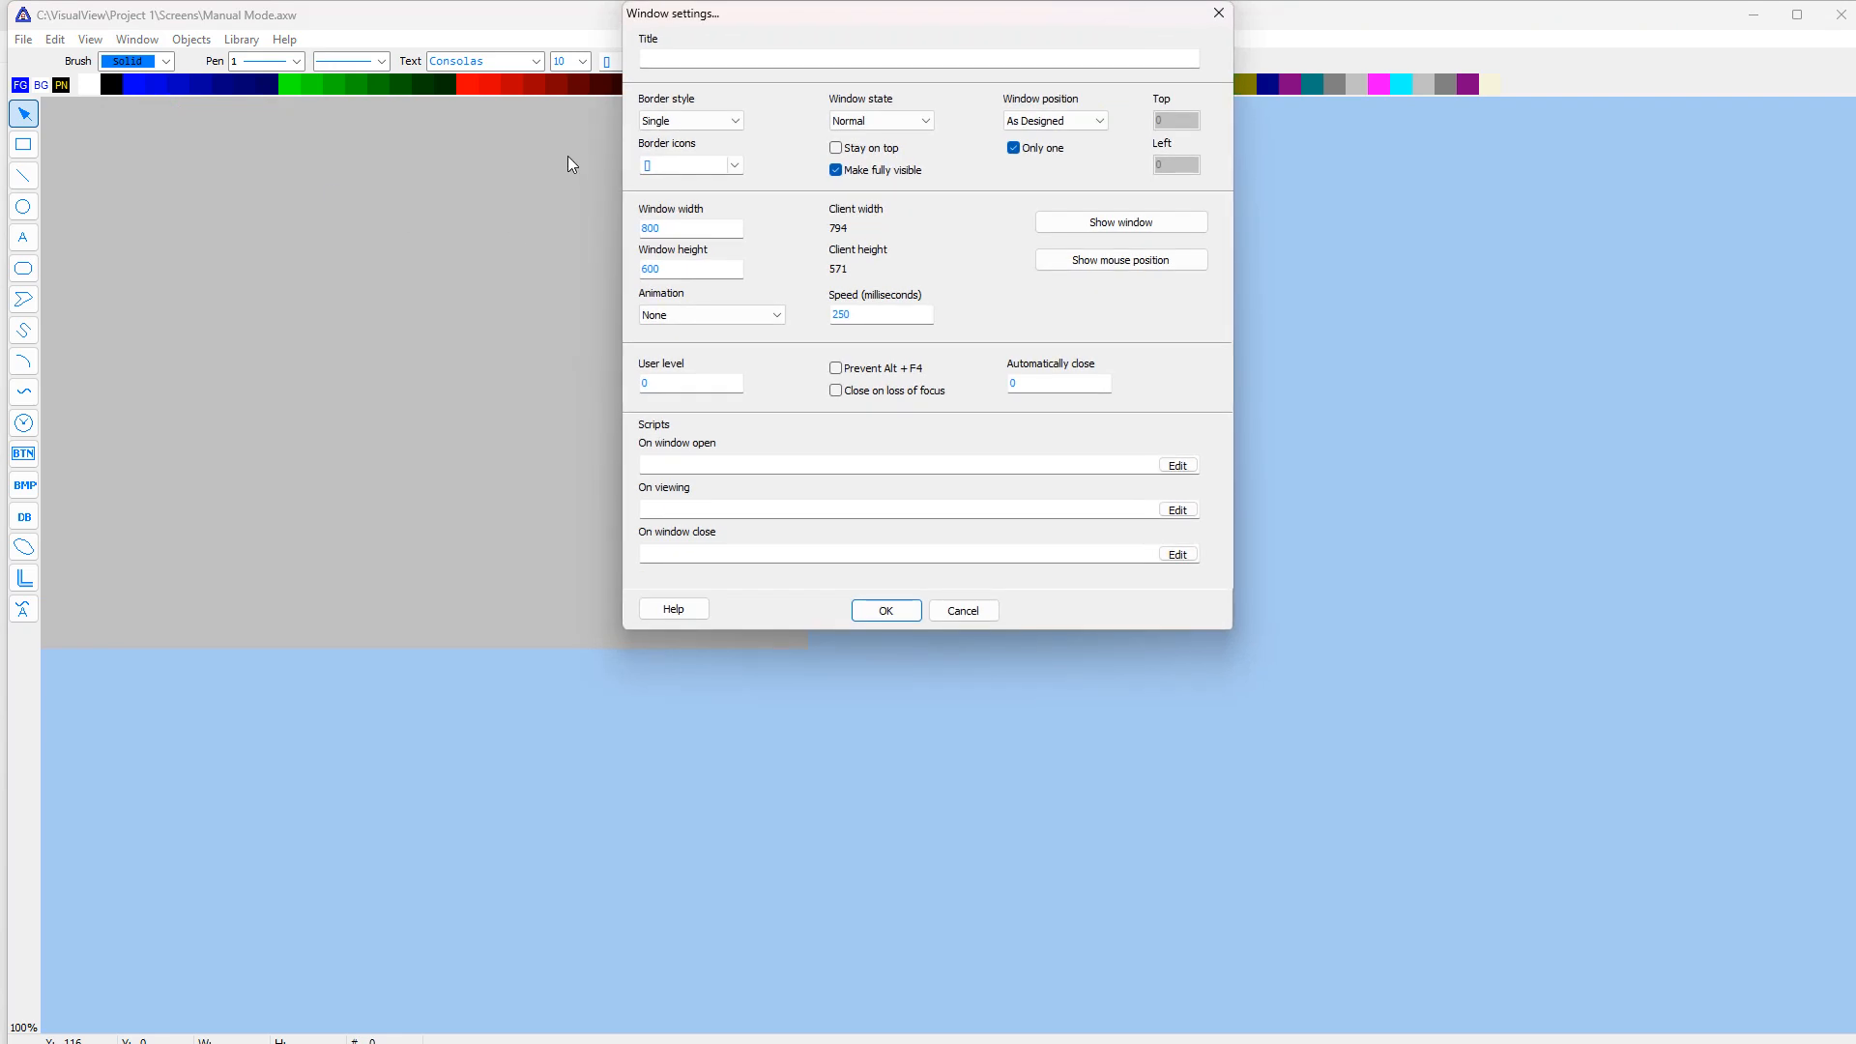
click(666, 63)
text(MAnu)
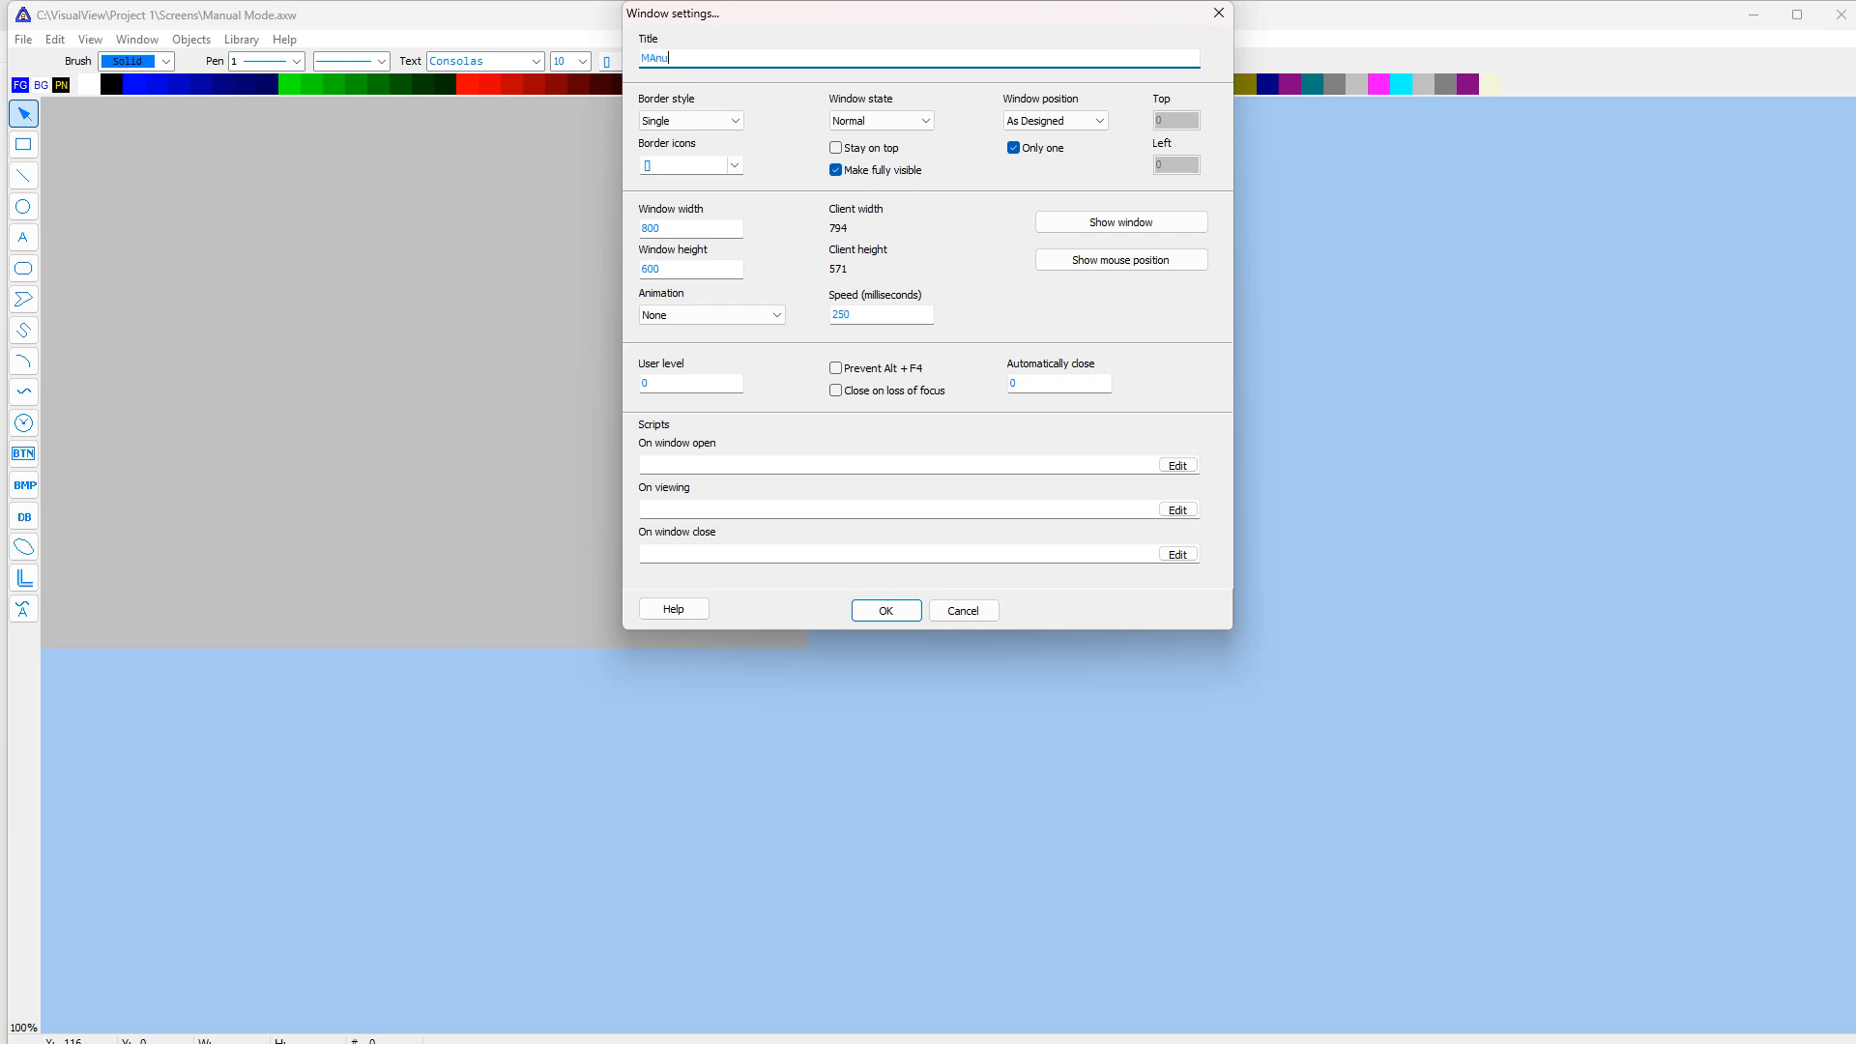
text(al)
key(BackSpace)
key(BackSpace)
key(BackSpace)
key(BackSpace)
text(anual Mode Screen)
Set the window width to 600 and the window height to 400, and apply the window settings.
click(675, 230)
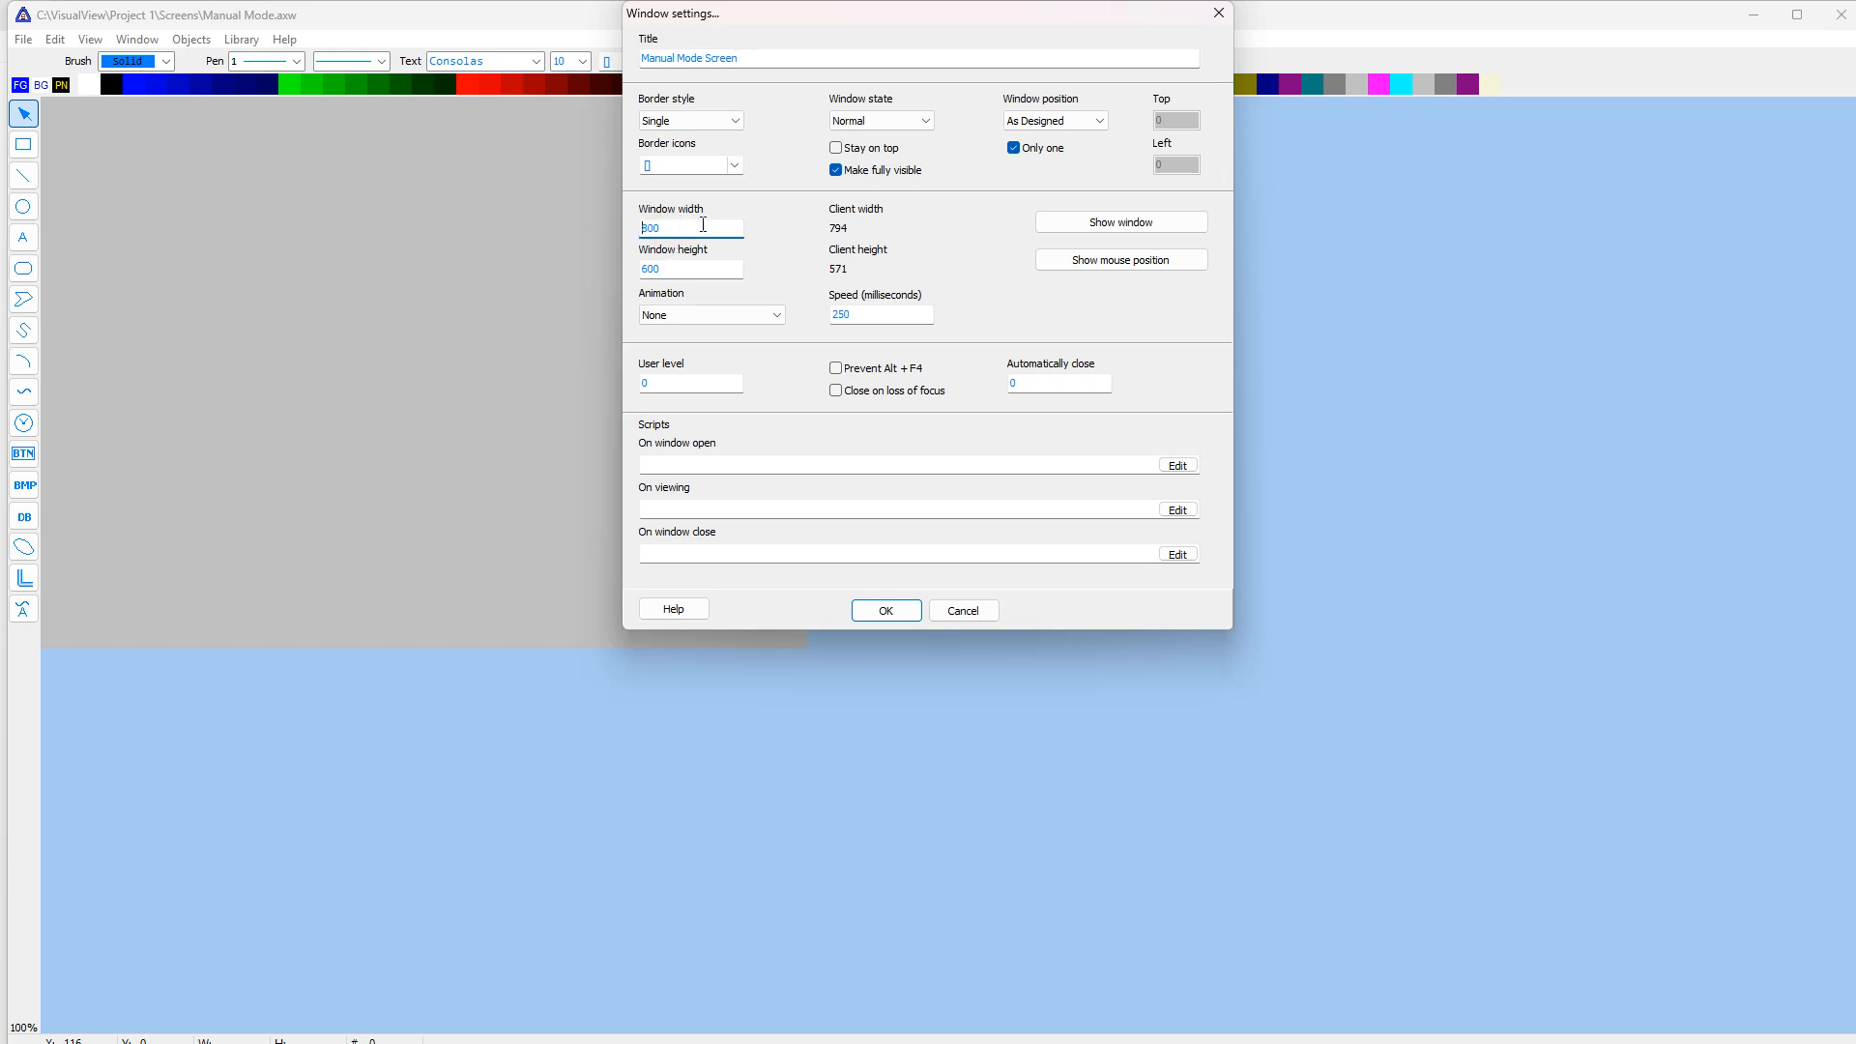
double_click(671, 227)
text(600)
double_click(688, 267)
text(400)
click(886, 611)
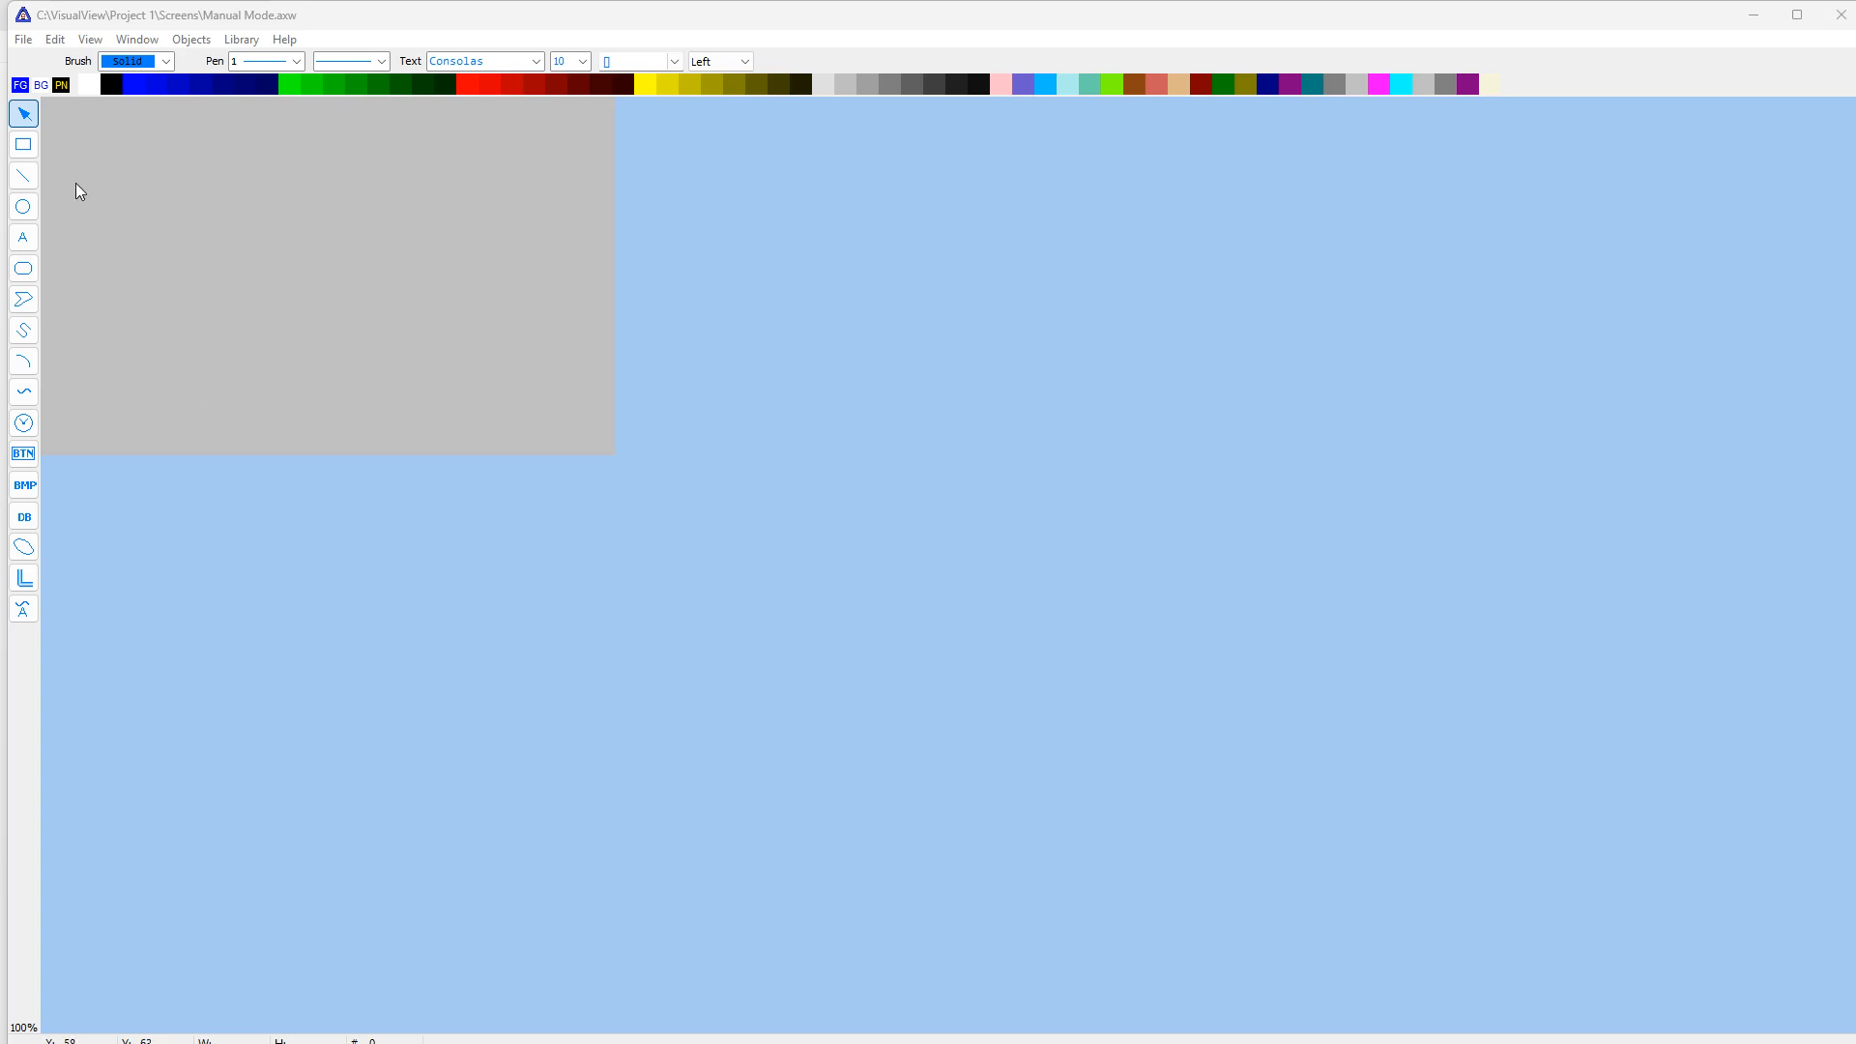
Add a text object about 192 by 44 in the upper-left area of the grey screen, reading "Pump 1".
click(24, 245)
drag(114, 162, 299, 205)
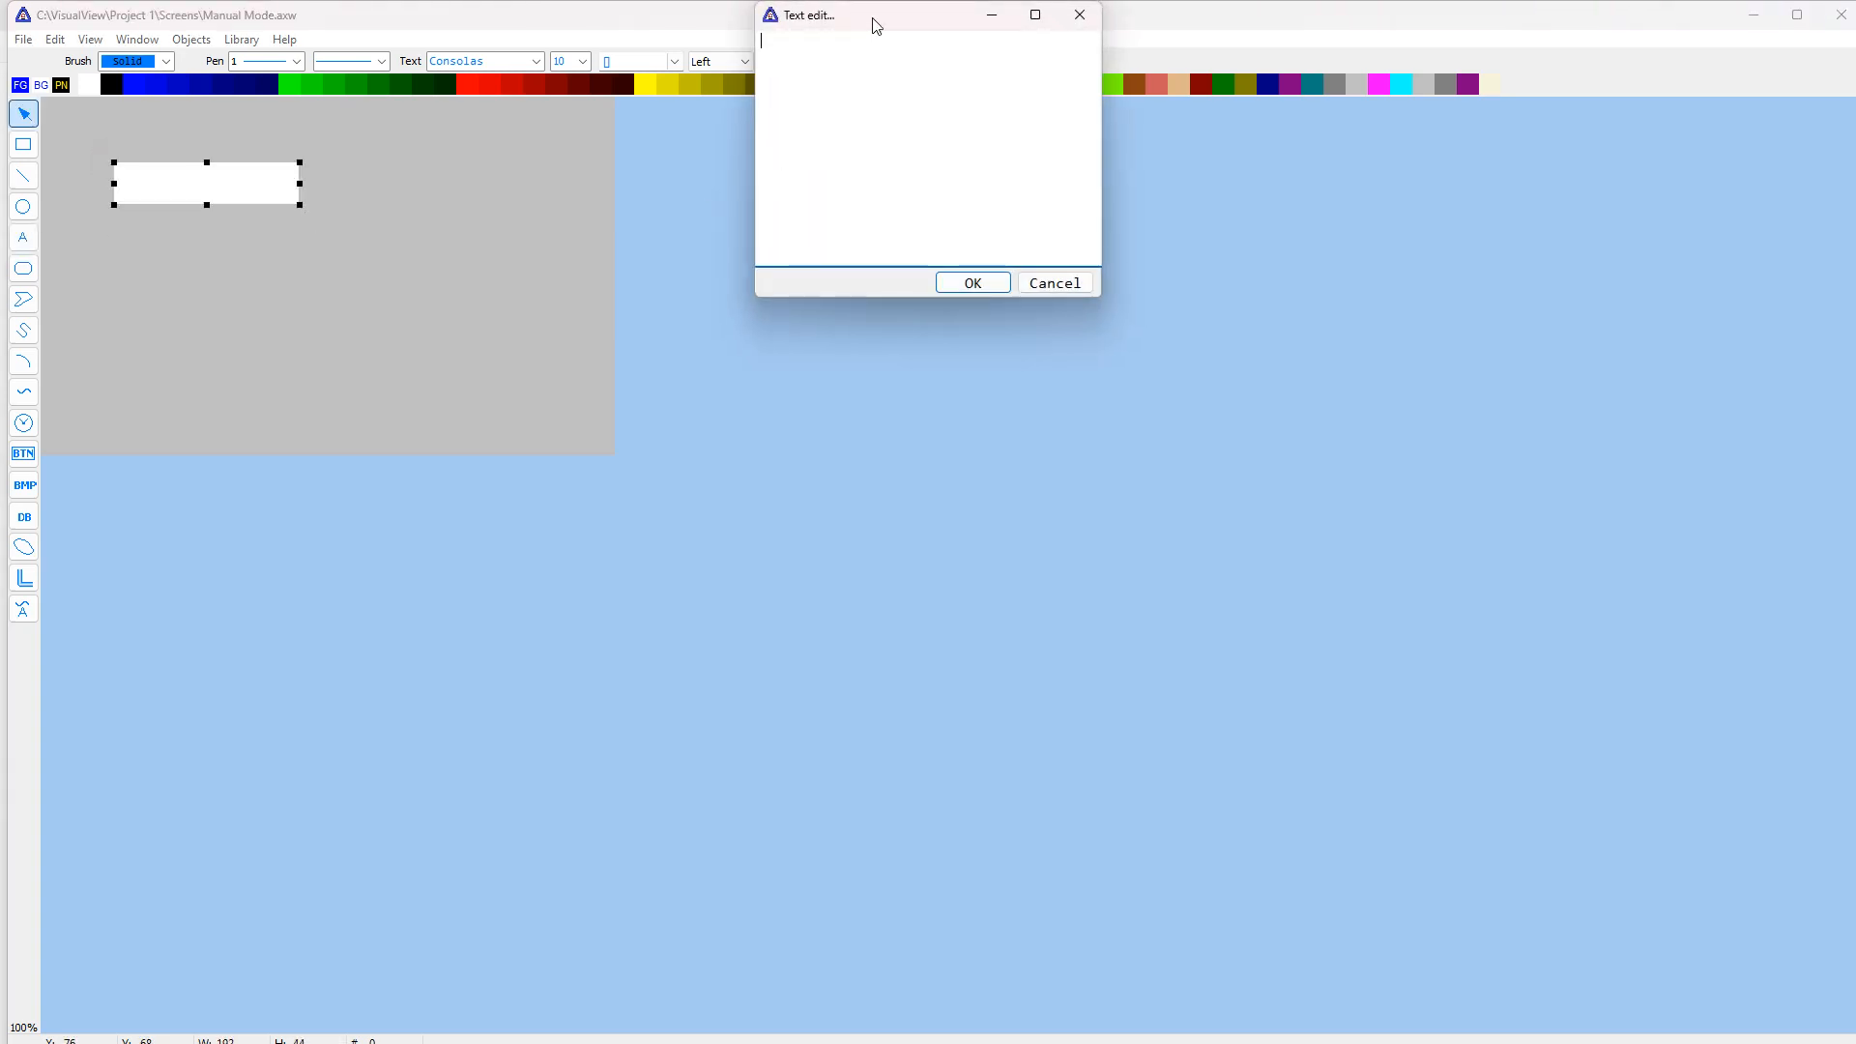
drag(870, 20, 882, 209)
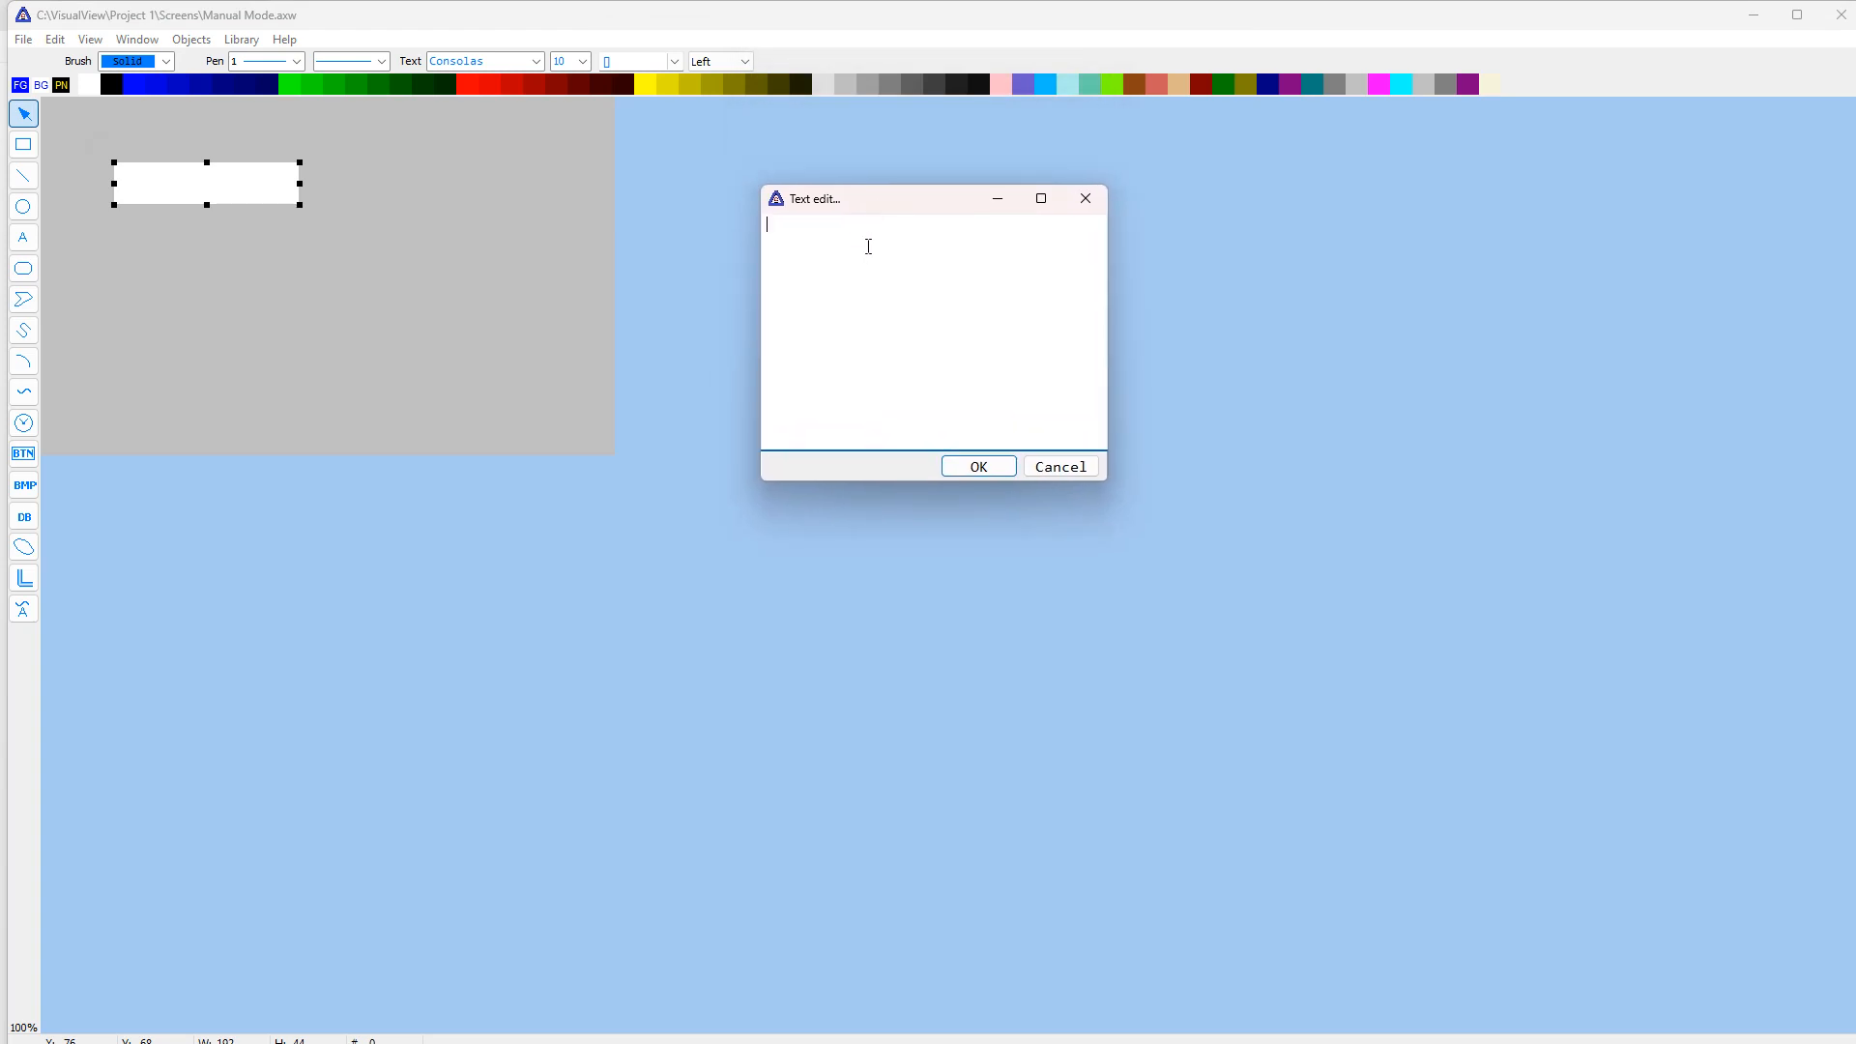
text(Pump 1)
click(985, 467)
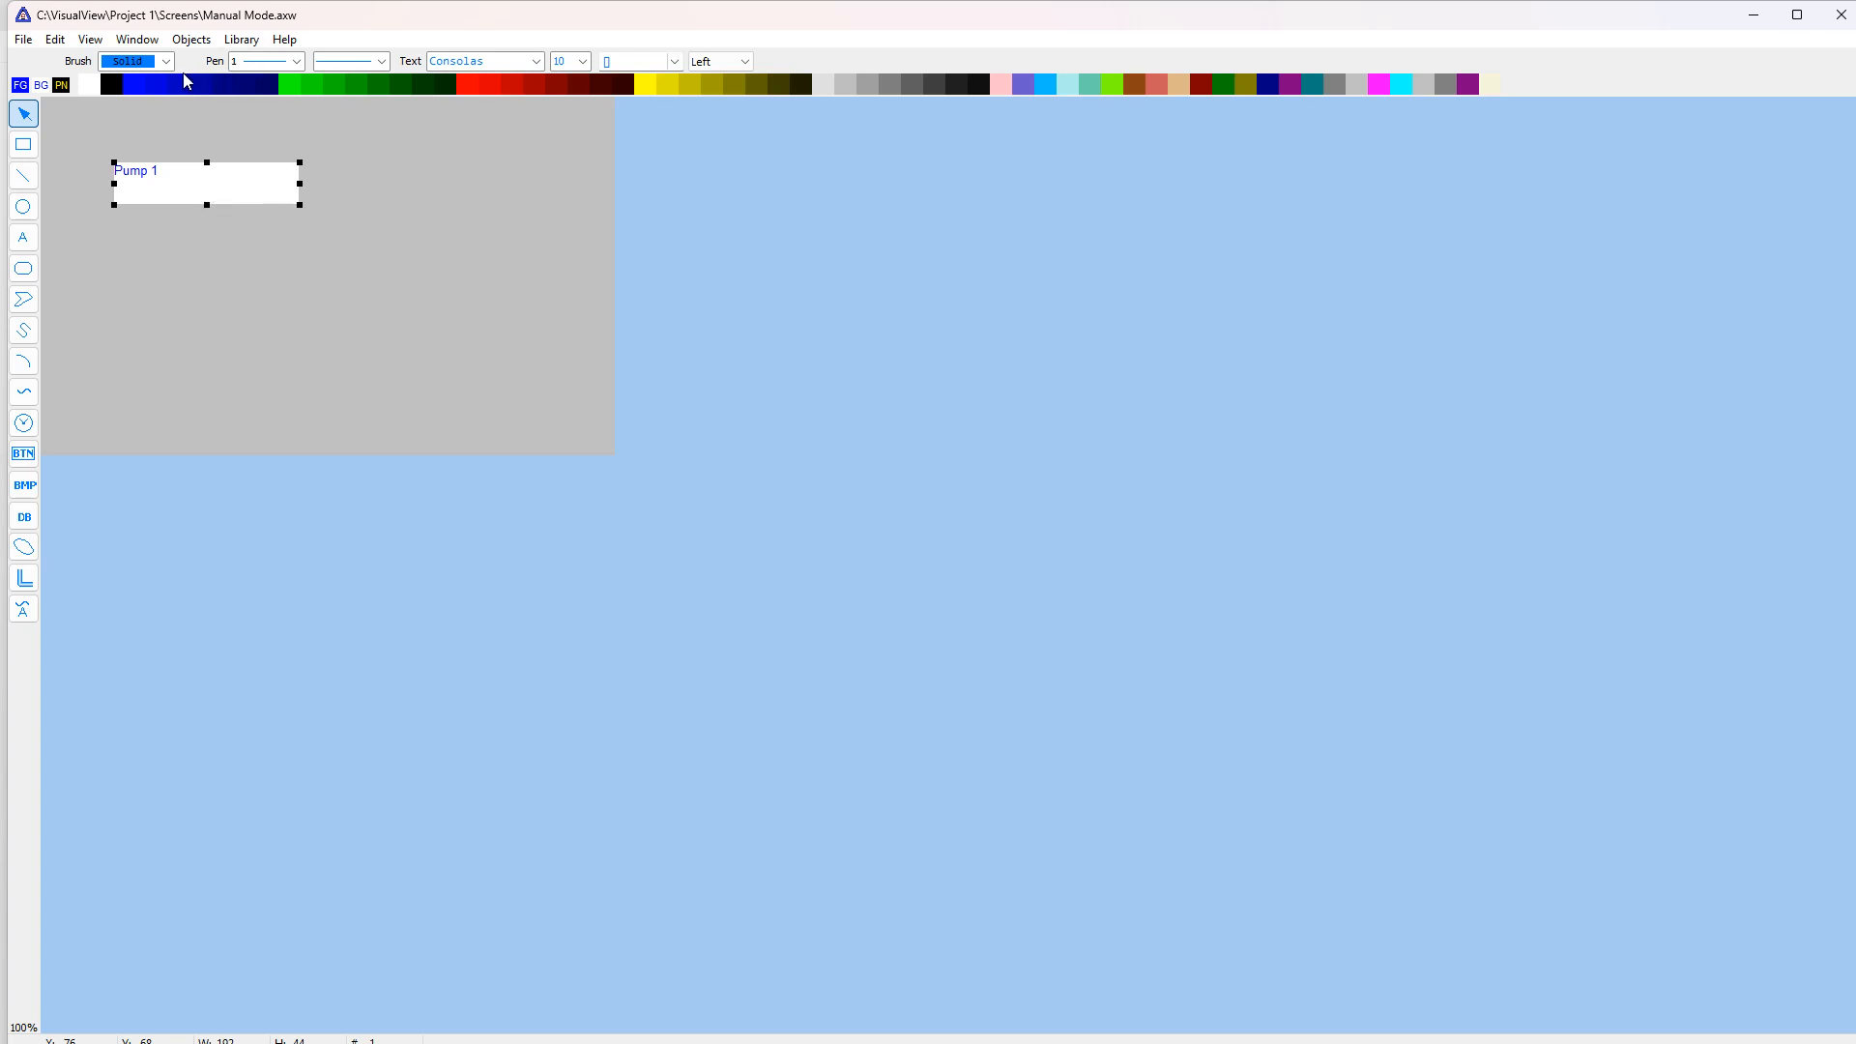
Format the "Pump 1" label in Arial, size 18, with center alignment.
click(536, 62)
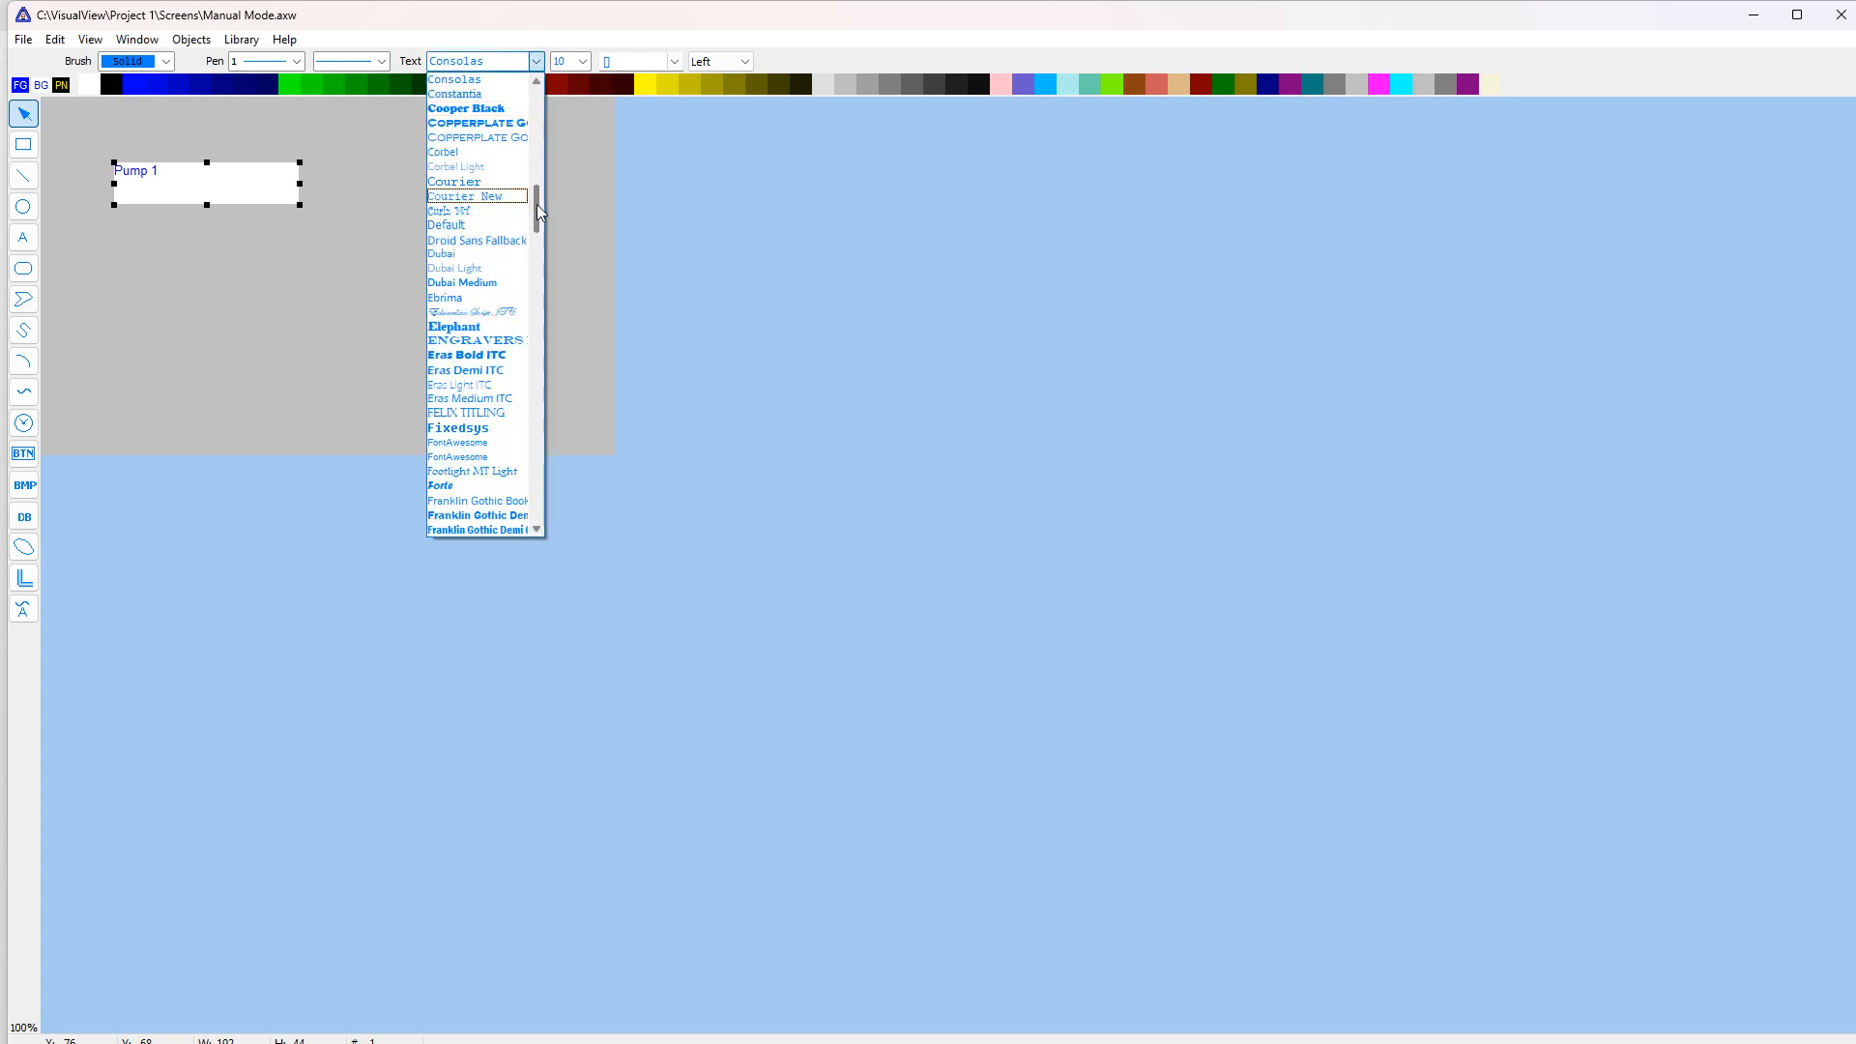
drag(538, 209, 534, 97)
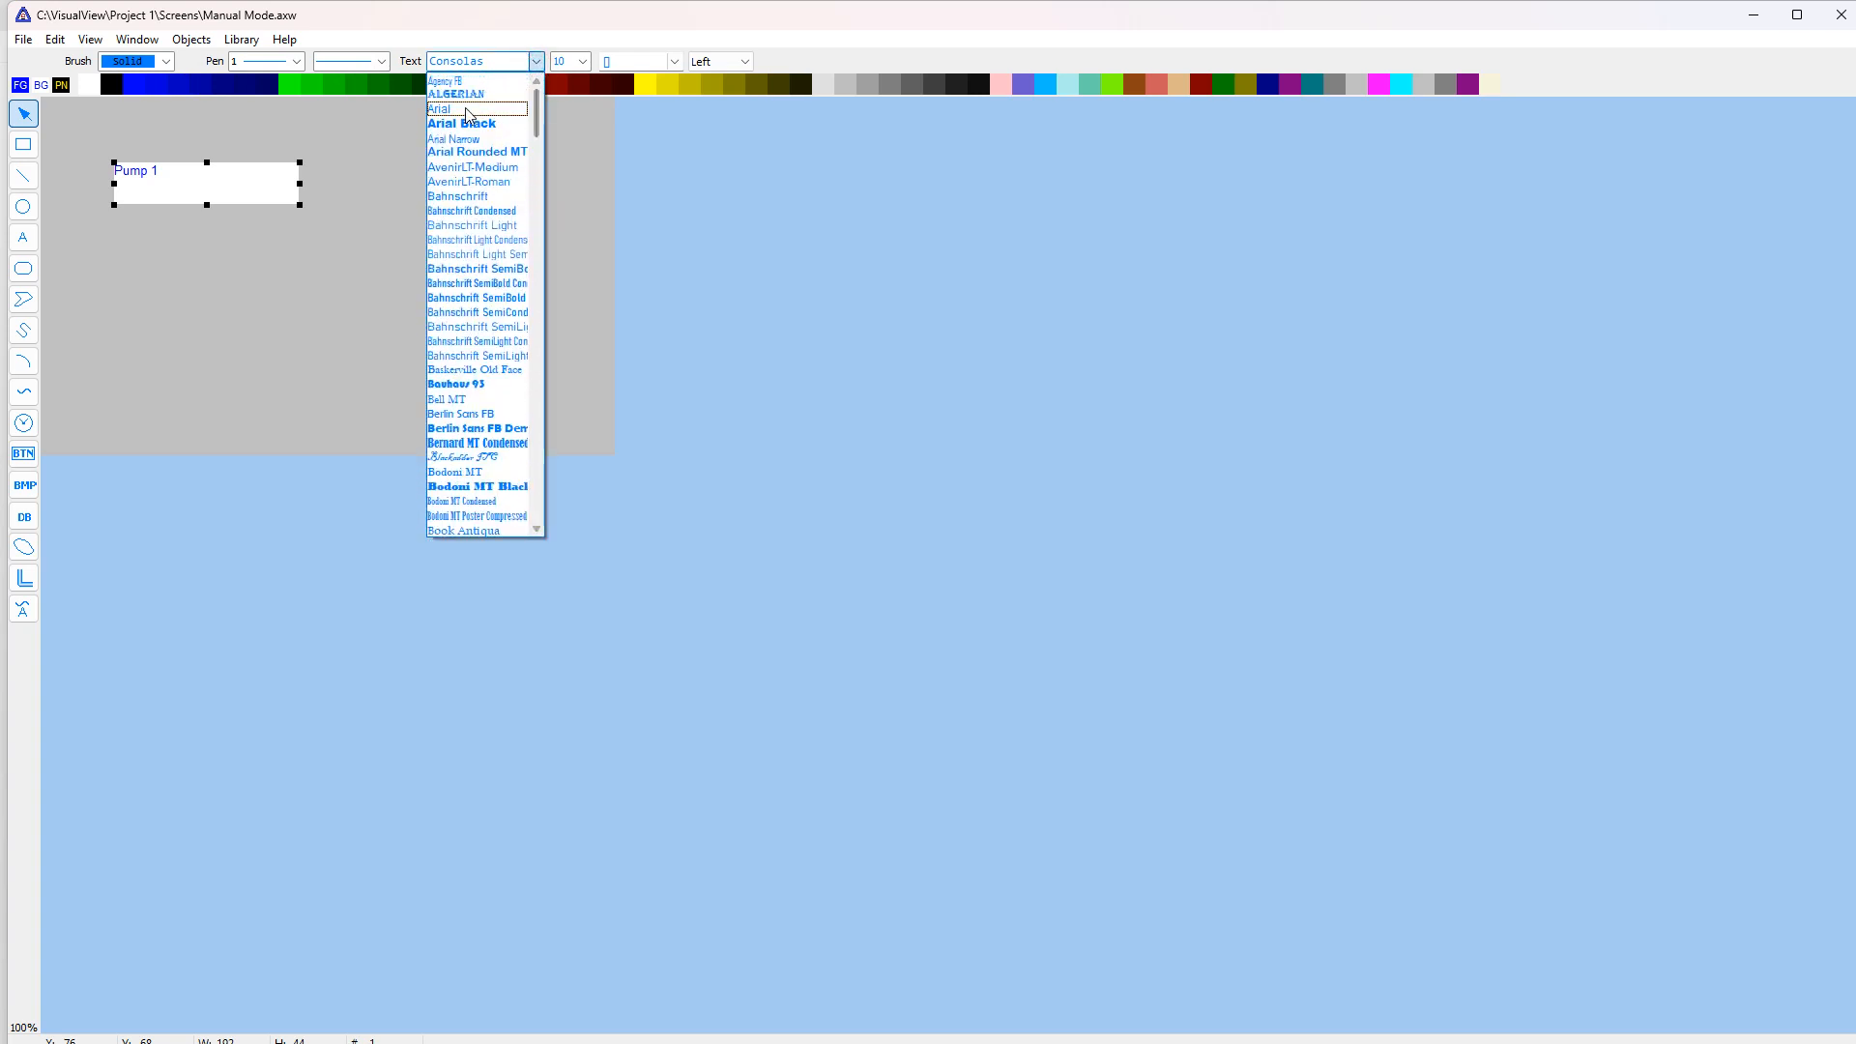
click(468, 109)
click(582, 61)
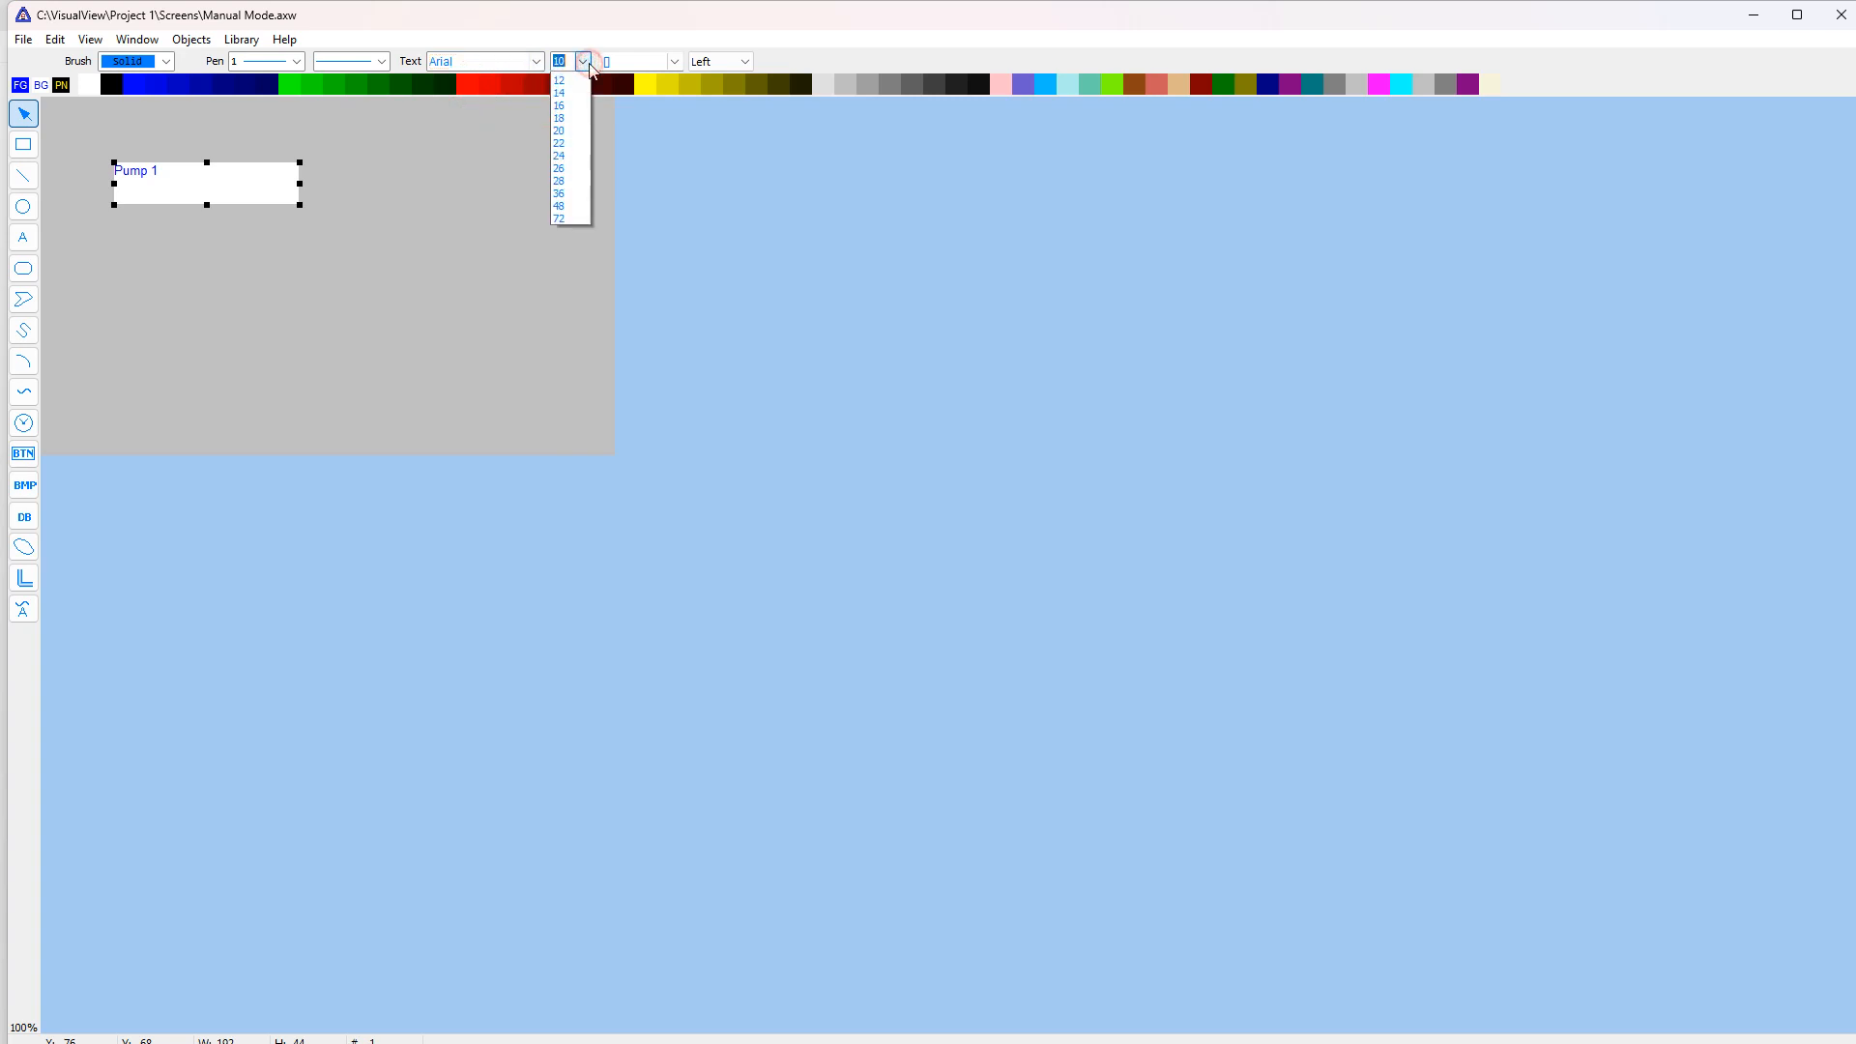
click(568, 167)
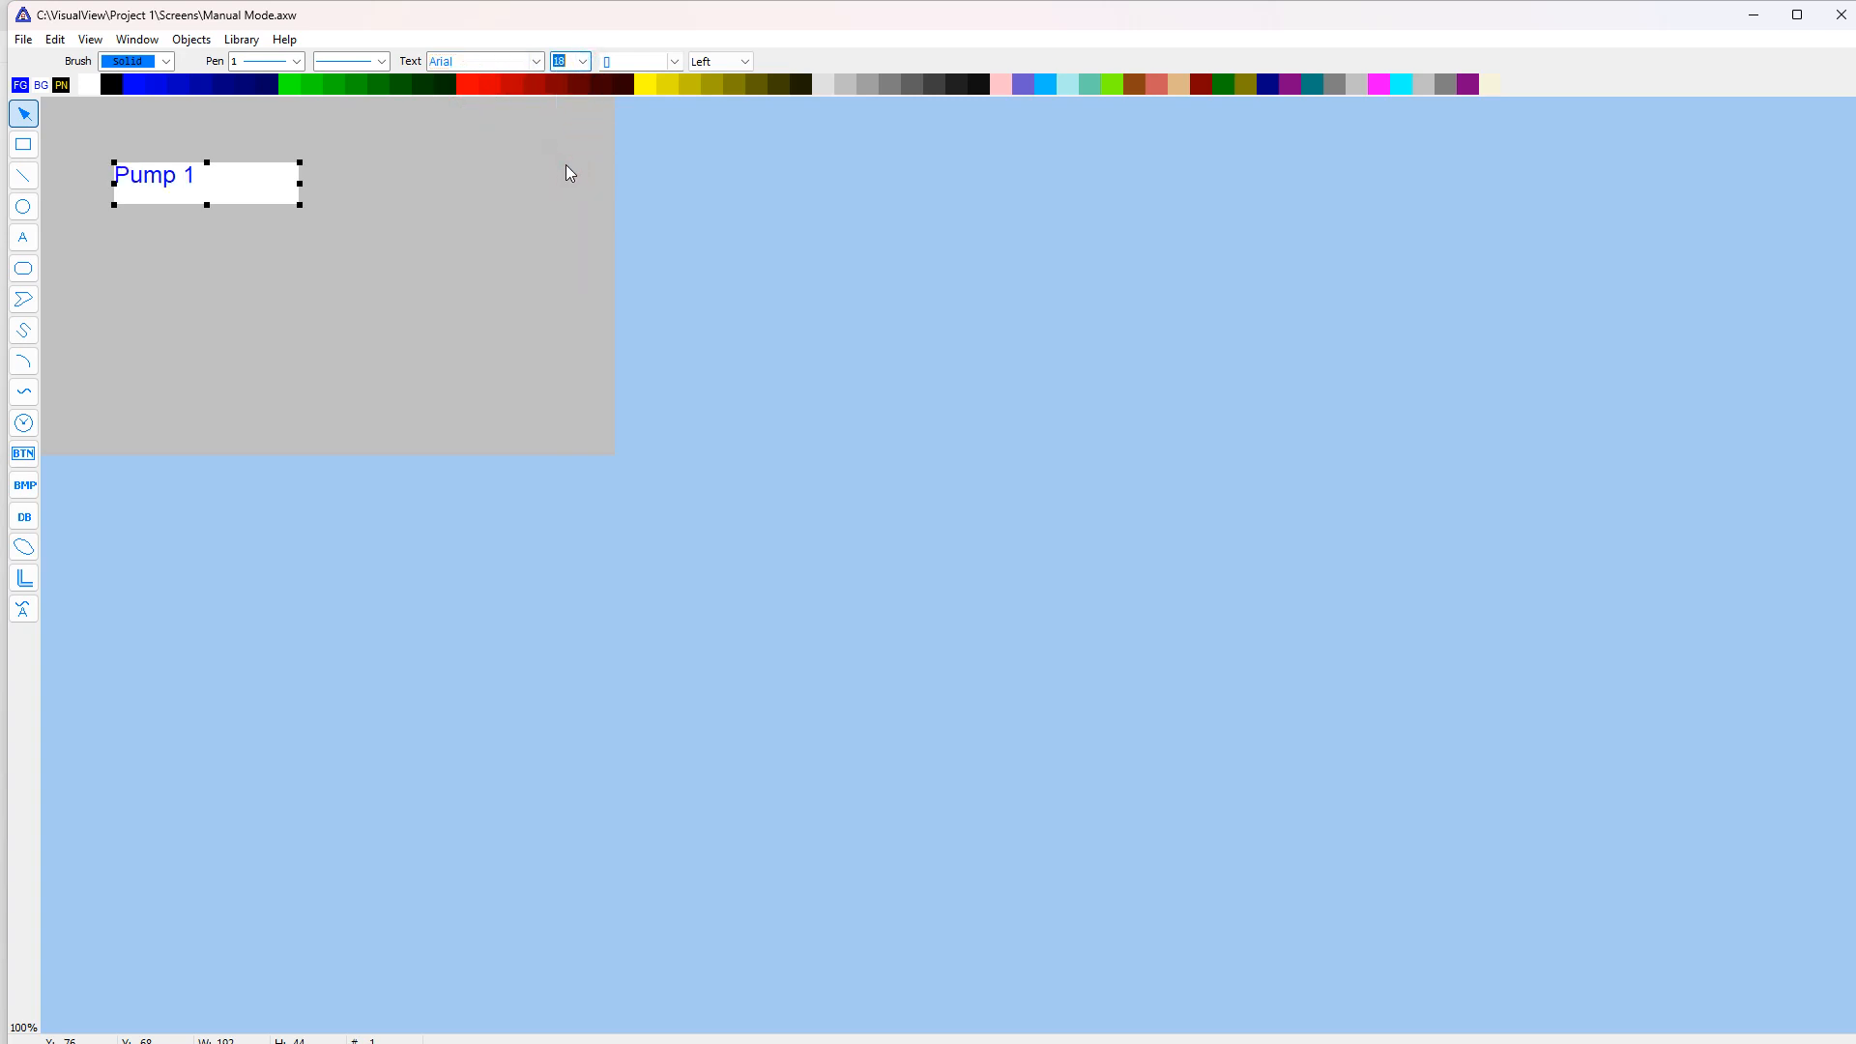
click(744, 62)
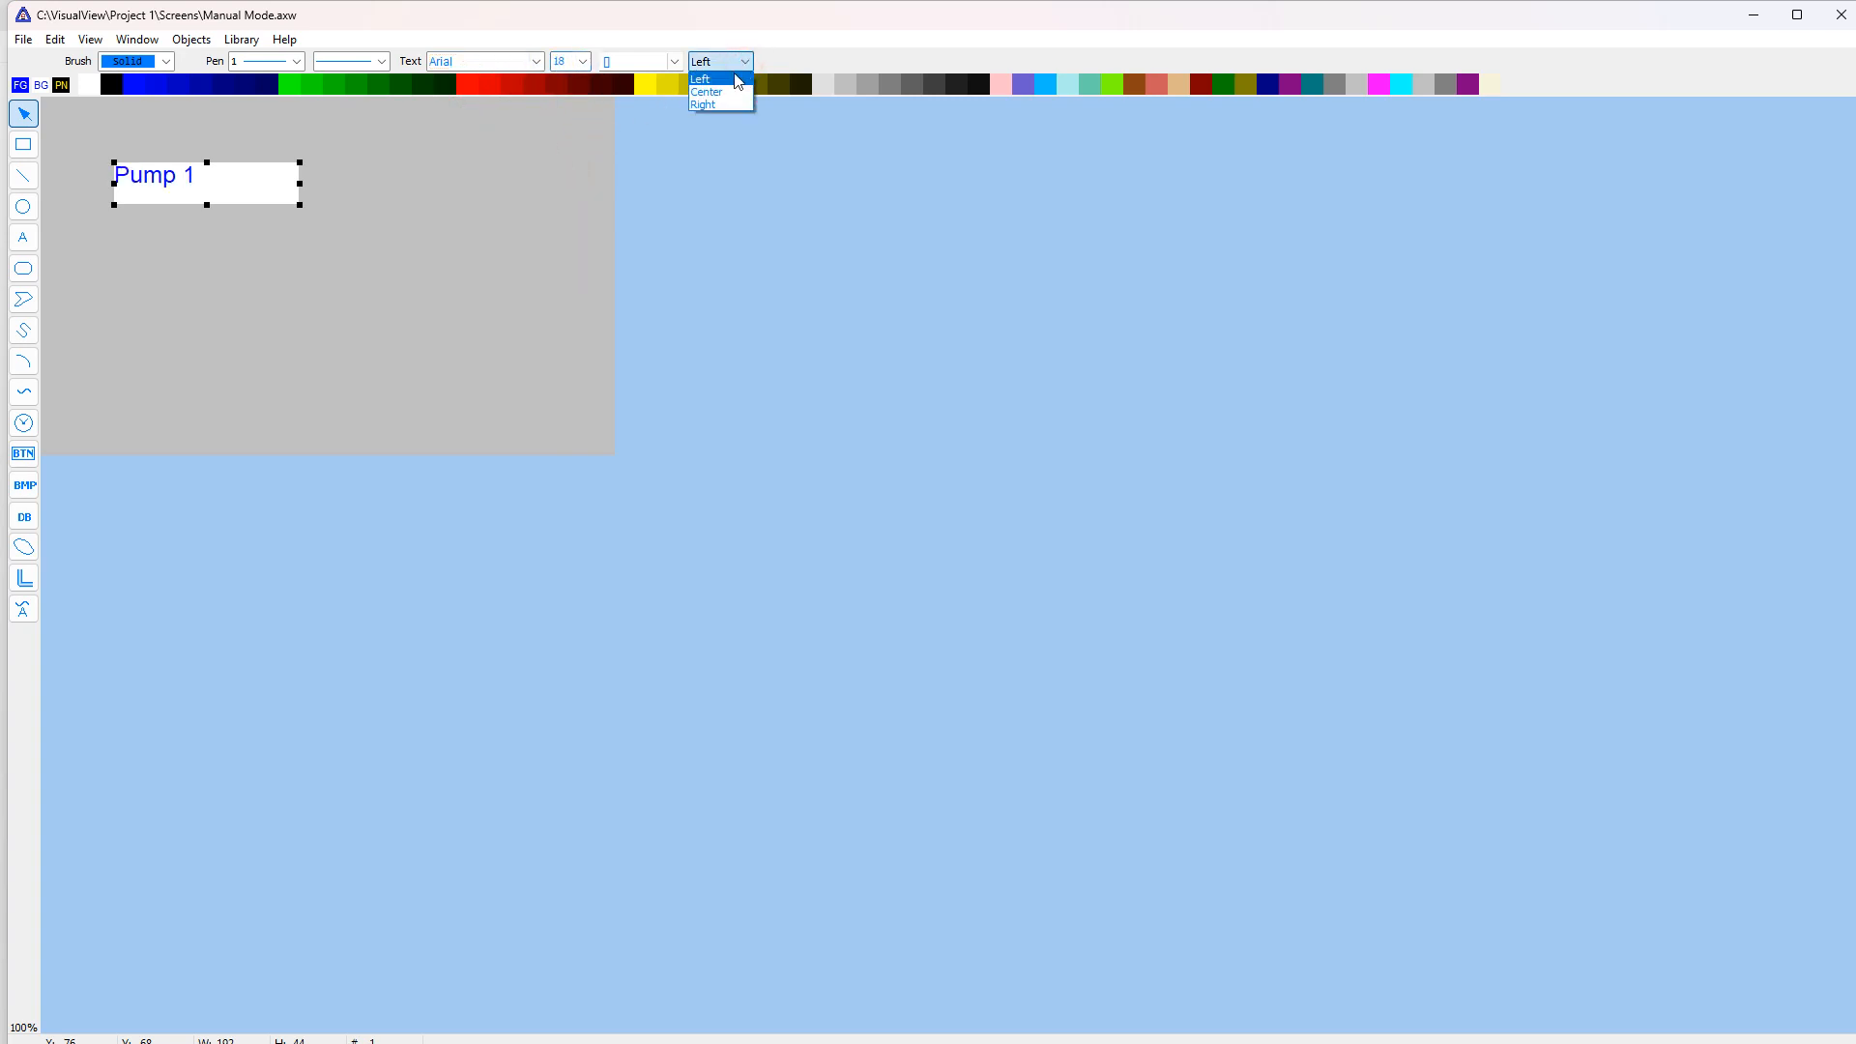
click(727, 87)
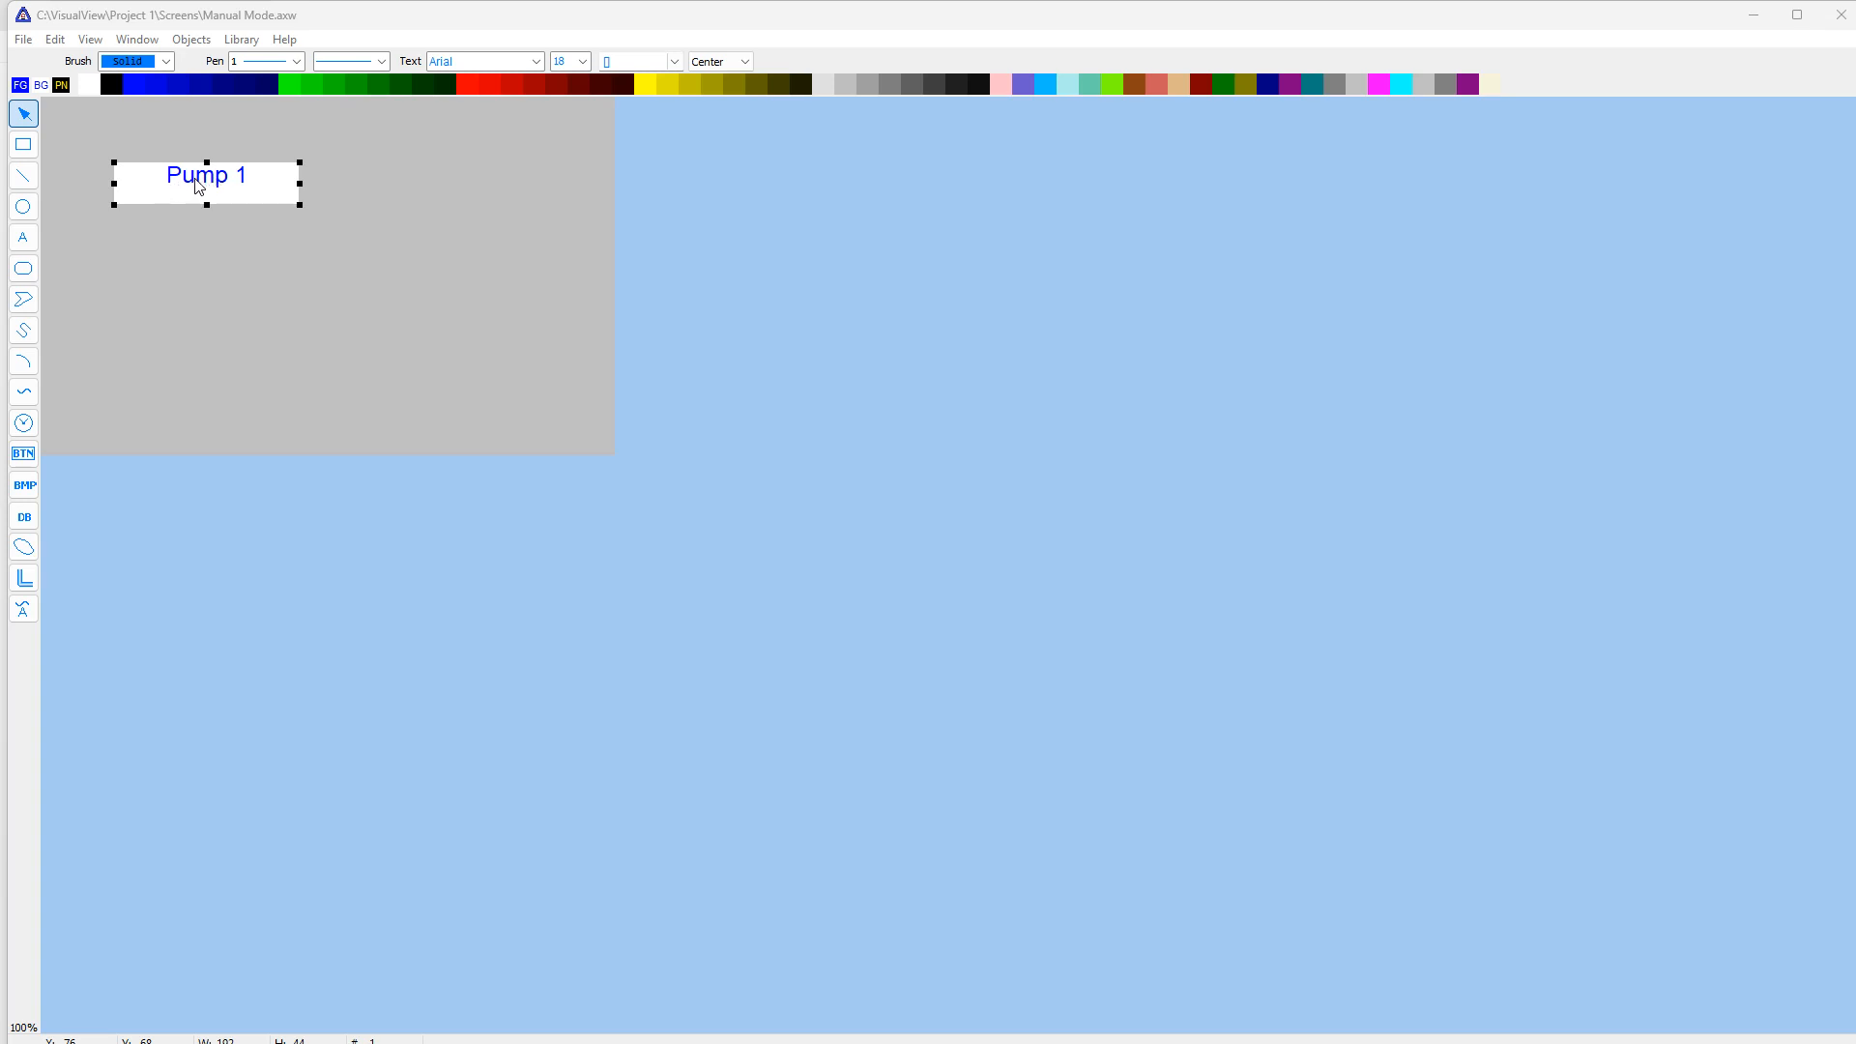
Change the foreground color of the "Pump 1" label to yellow.
click(20, 86)
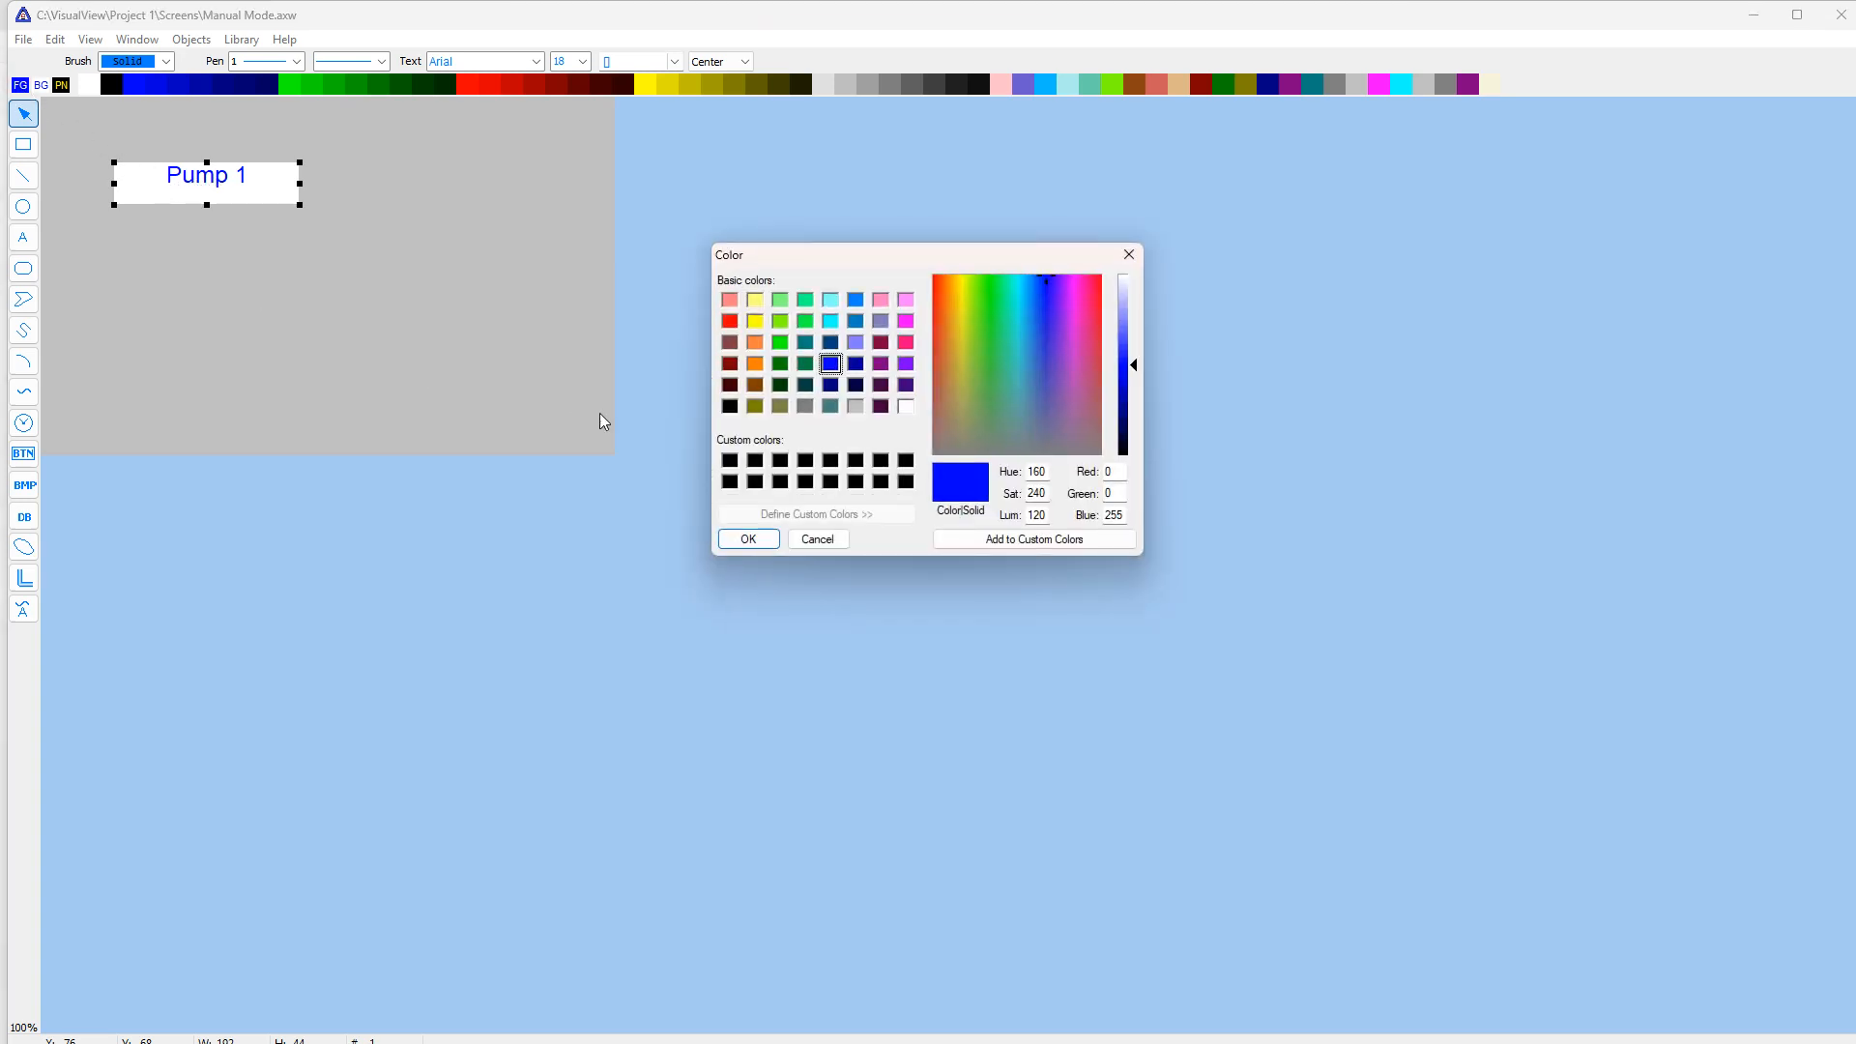
click(756, 322)
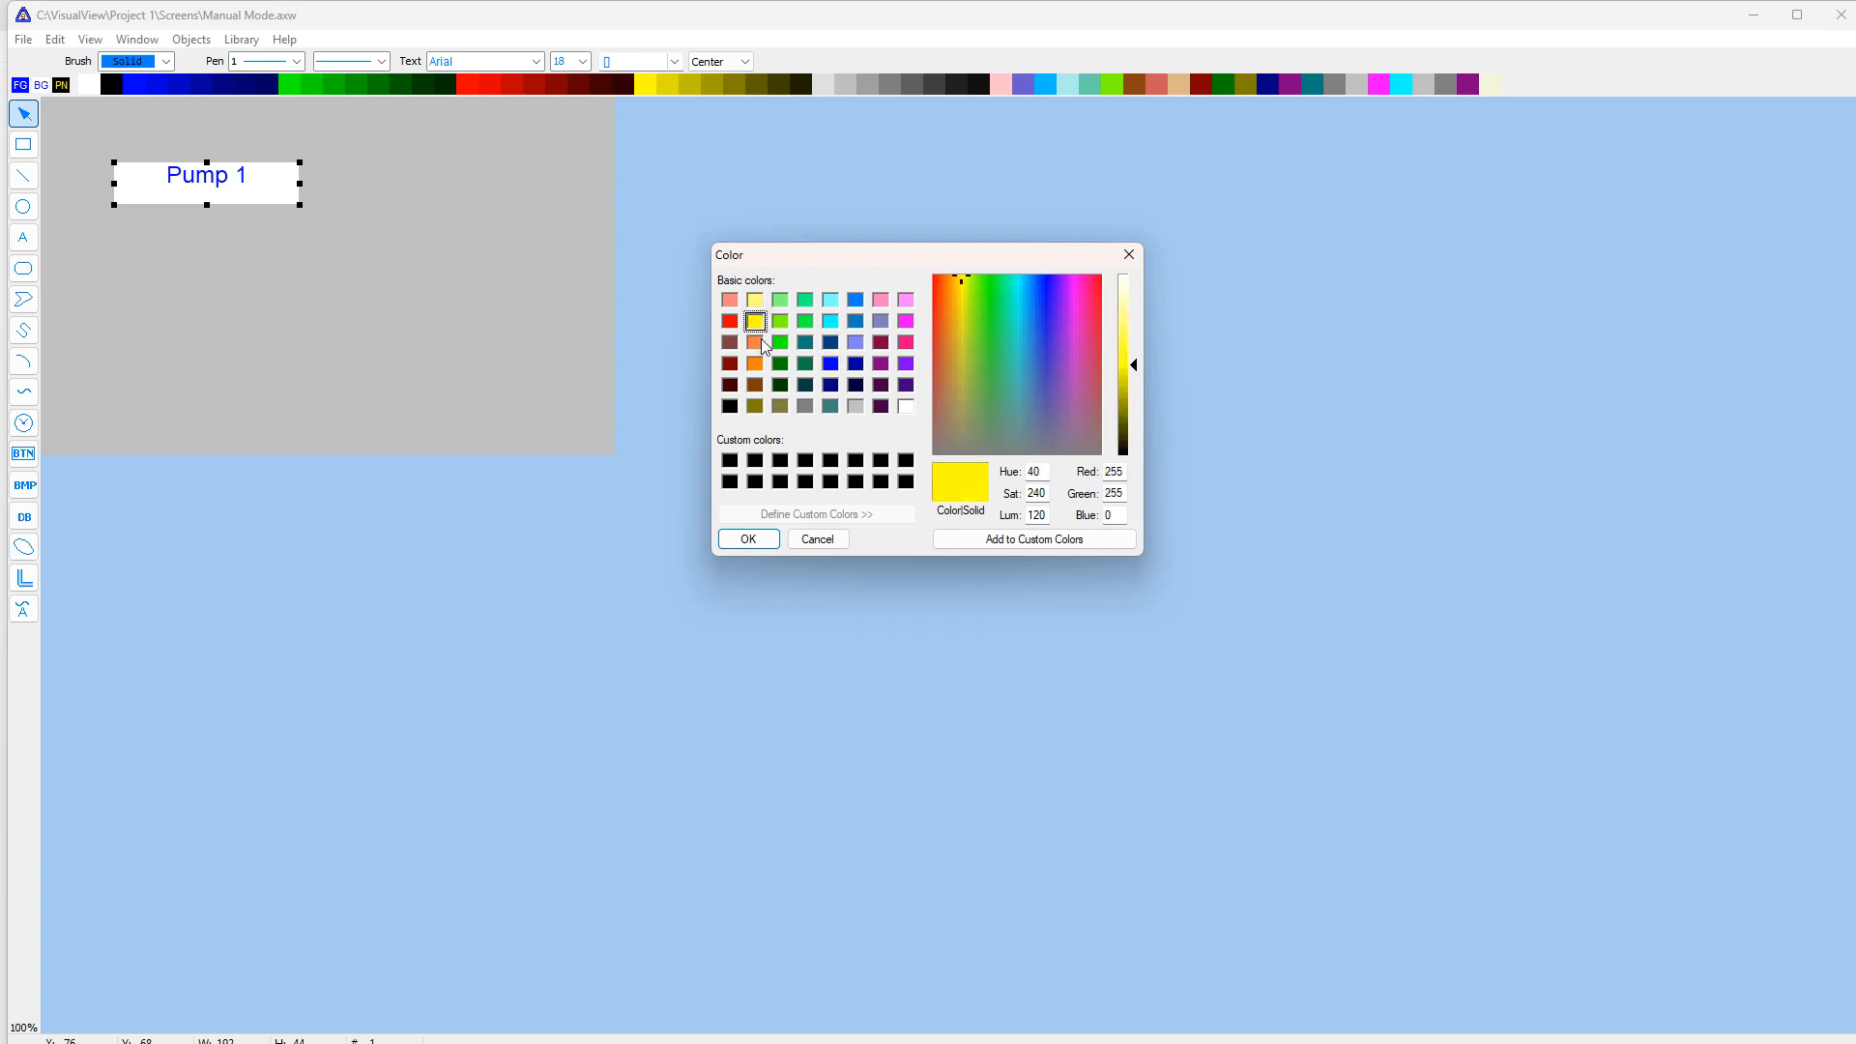
click(759, 545)
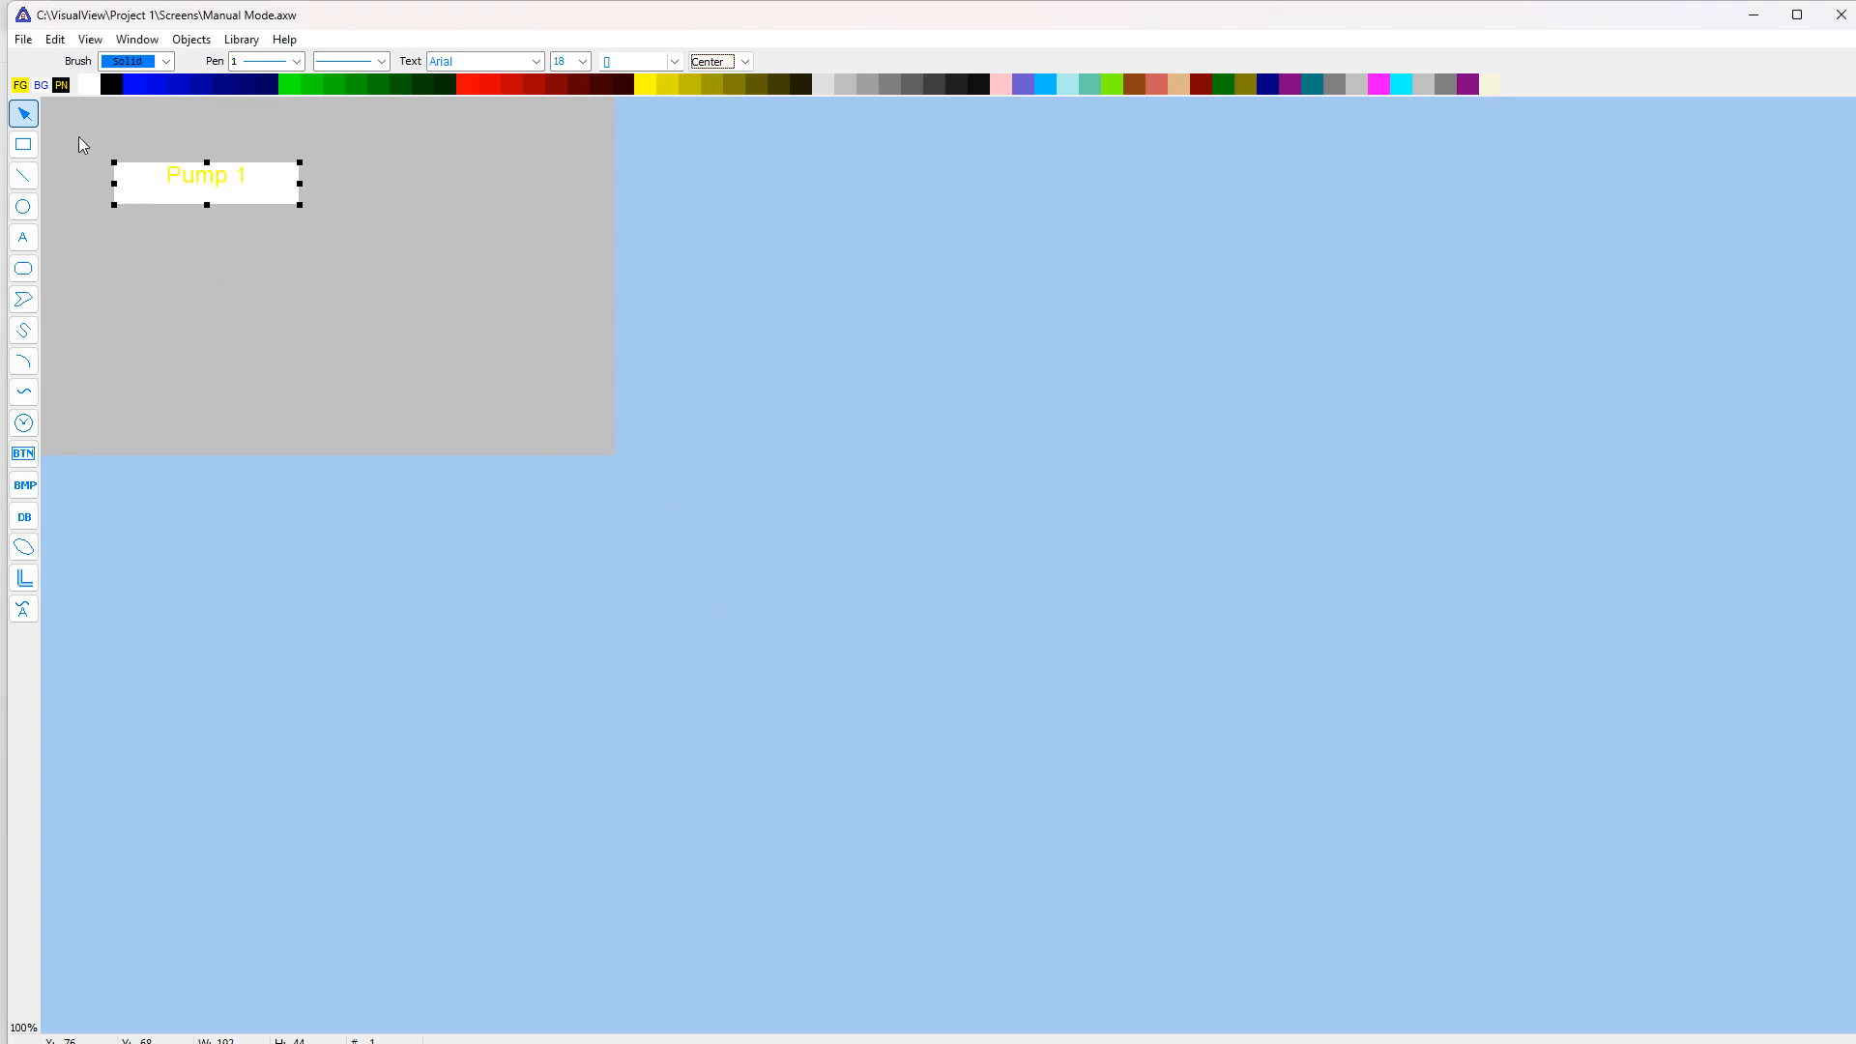
Give the "Pump 1" label a black background and resize it to about 140 by 168.
click(41, 86)
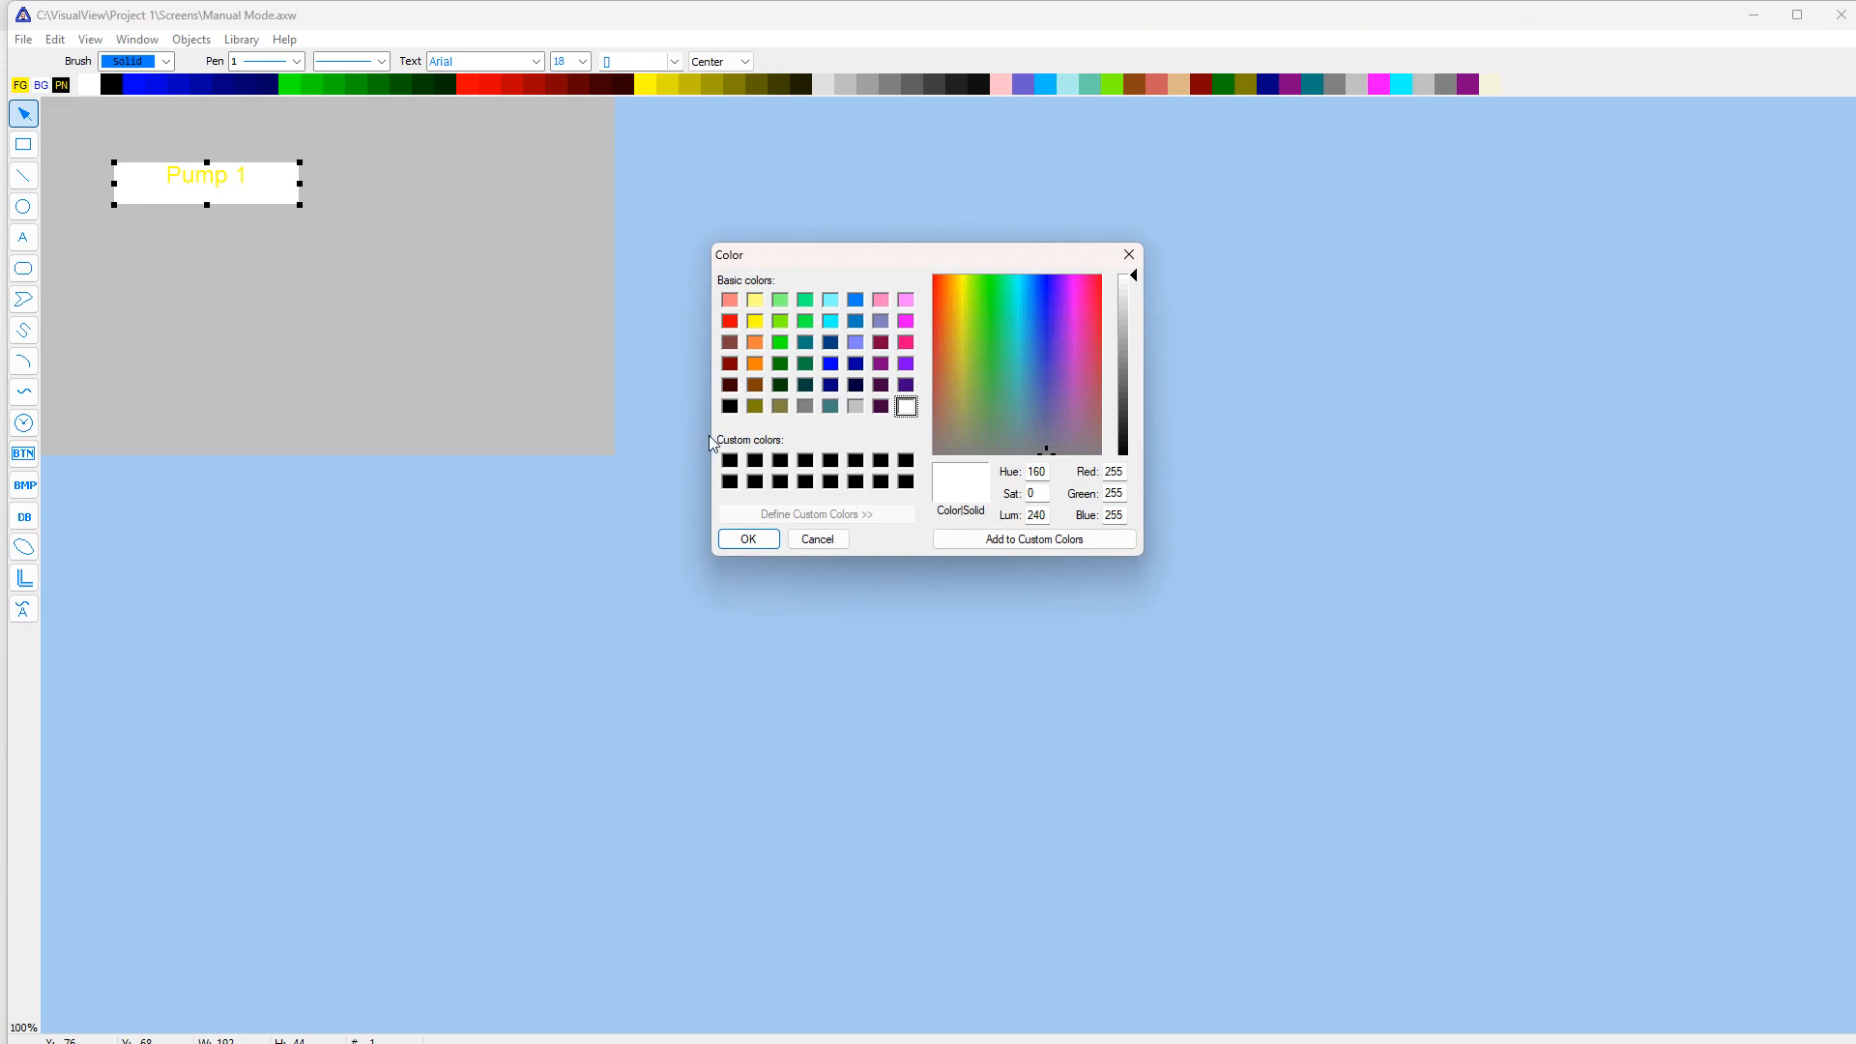
click(730, 407)
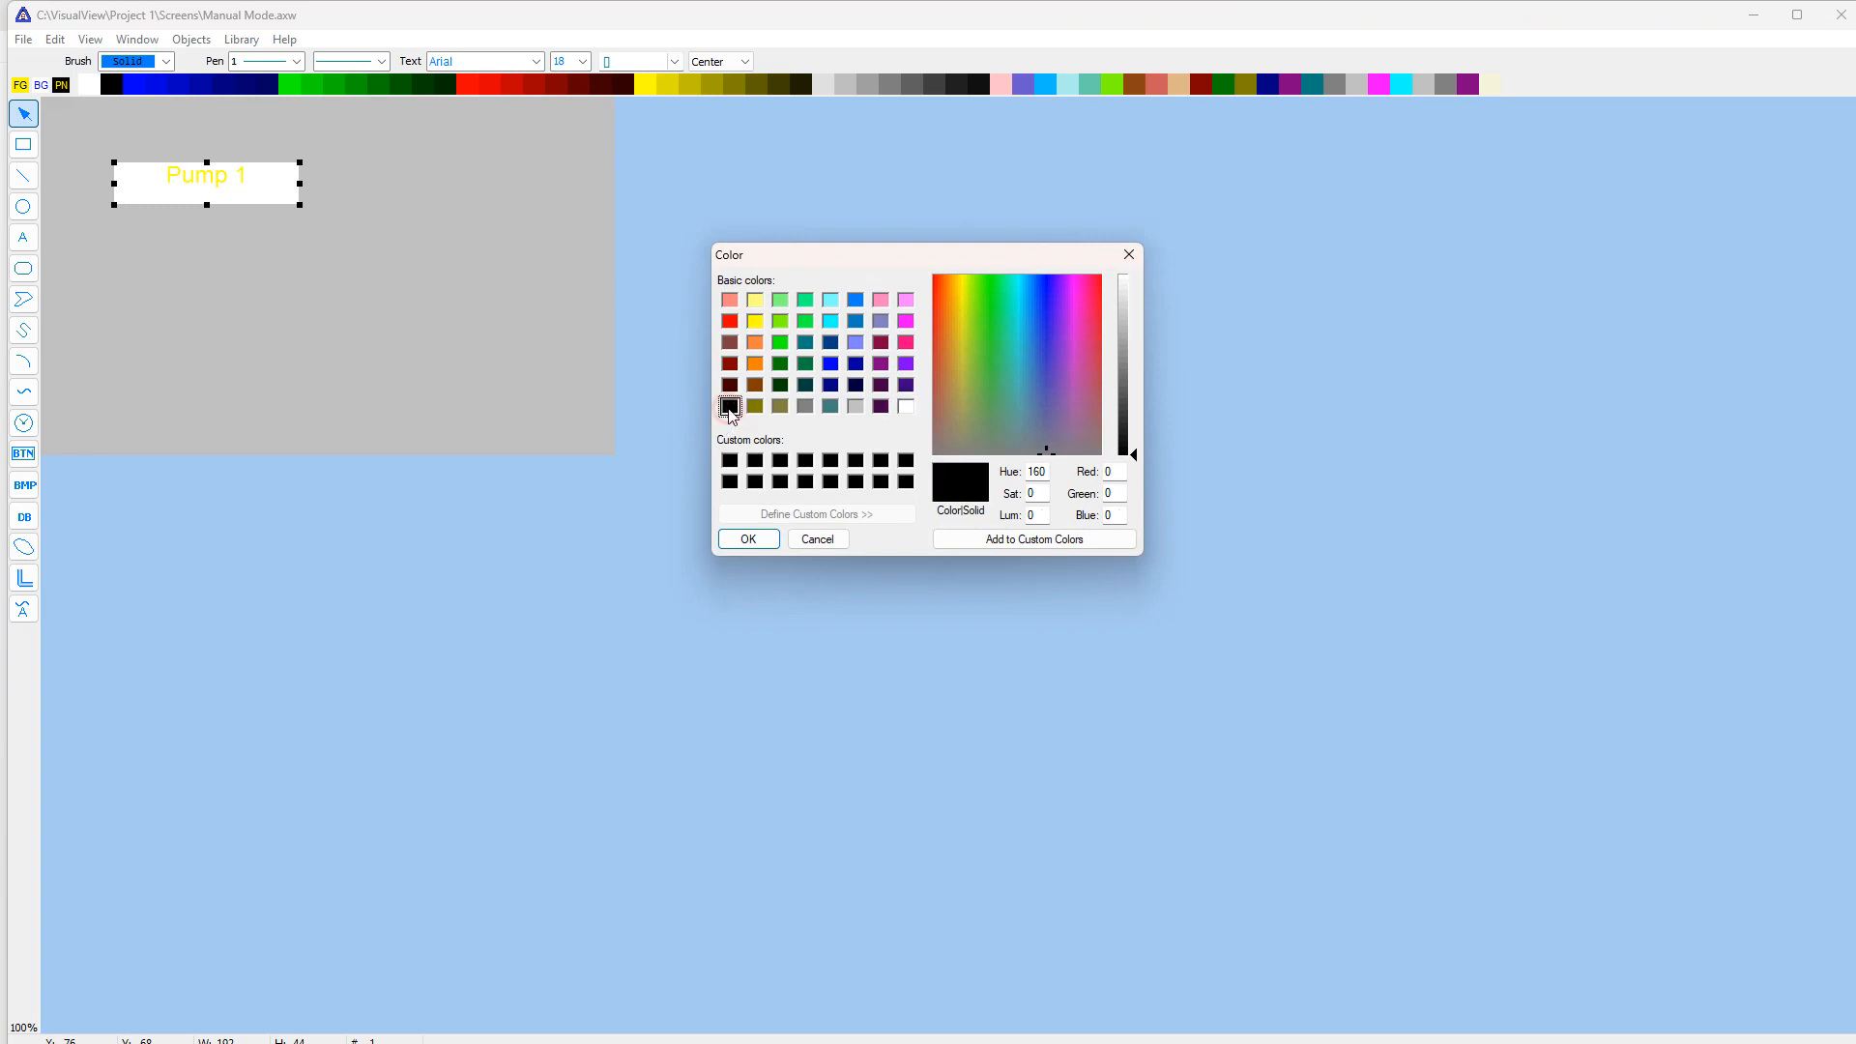
click(746, 538)
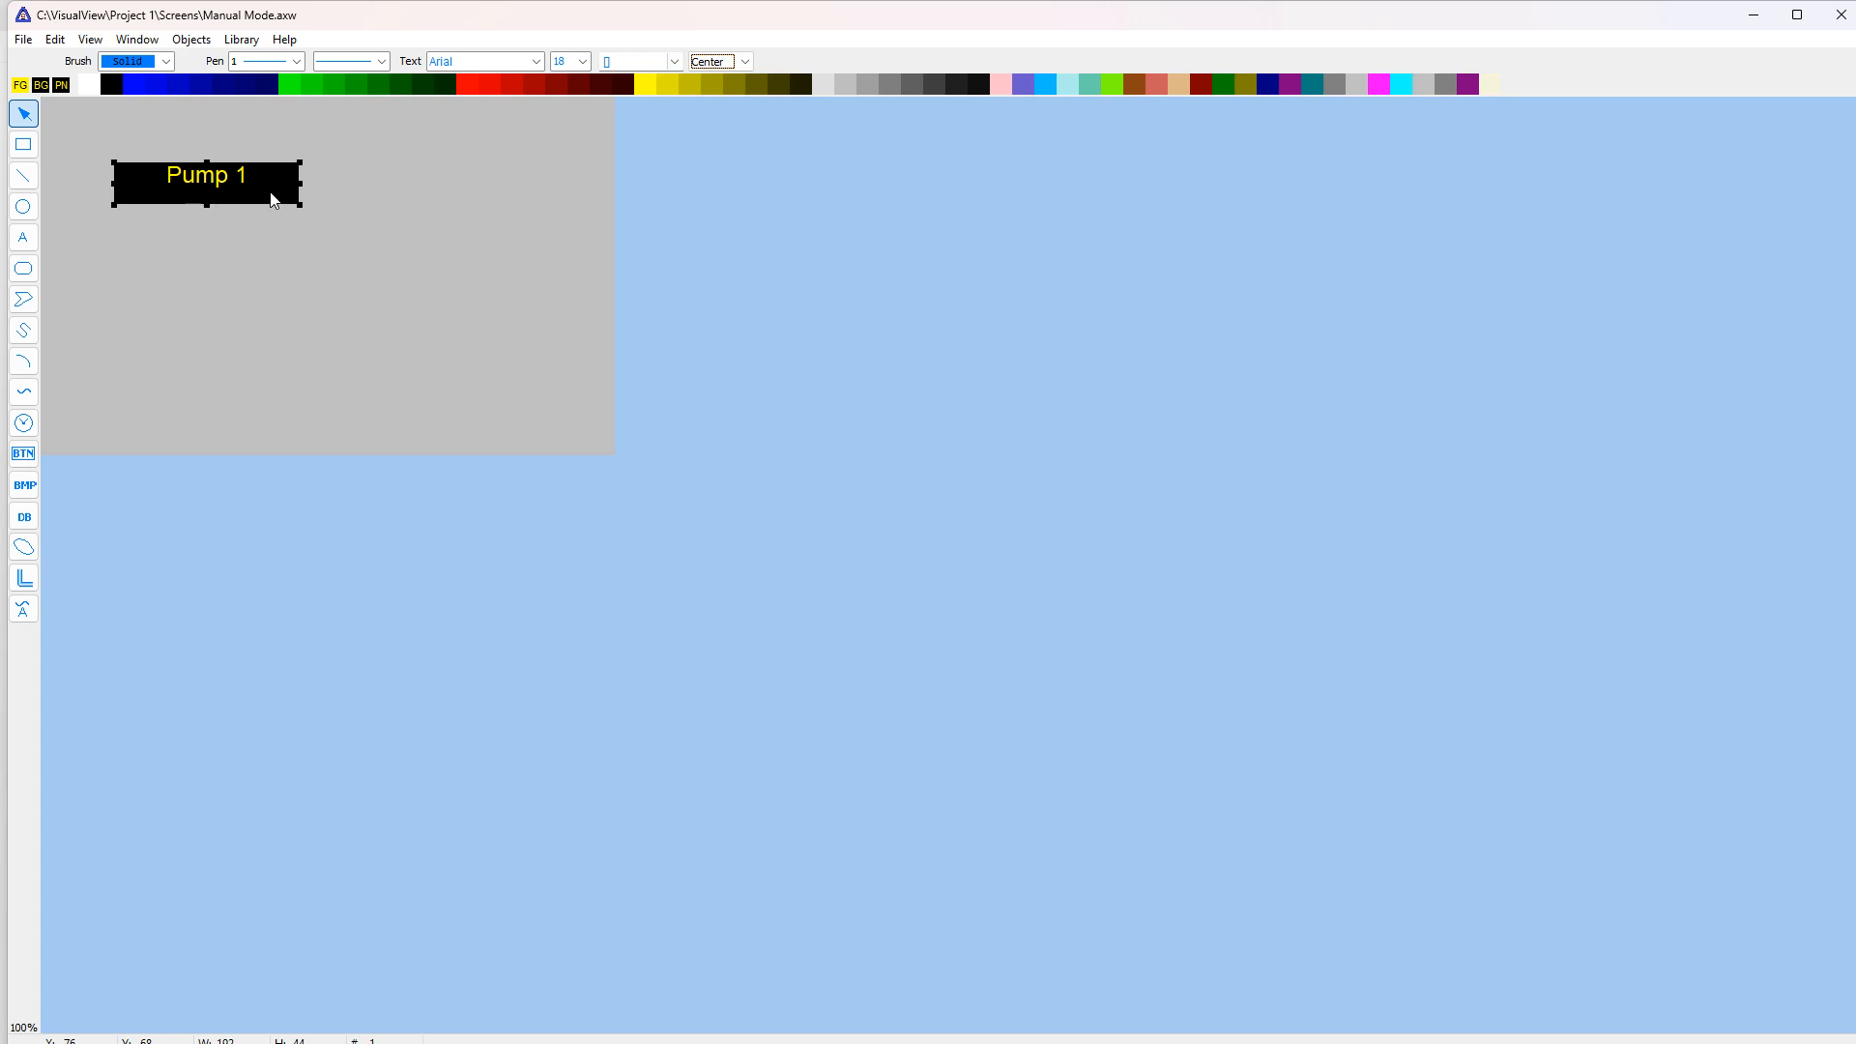
drag(300, 185, 251, 188)
drag(183, 205, 166, 327)
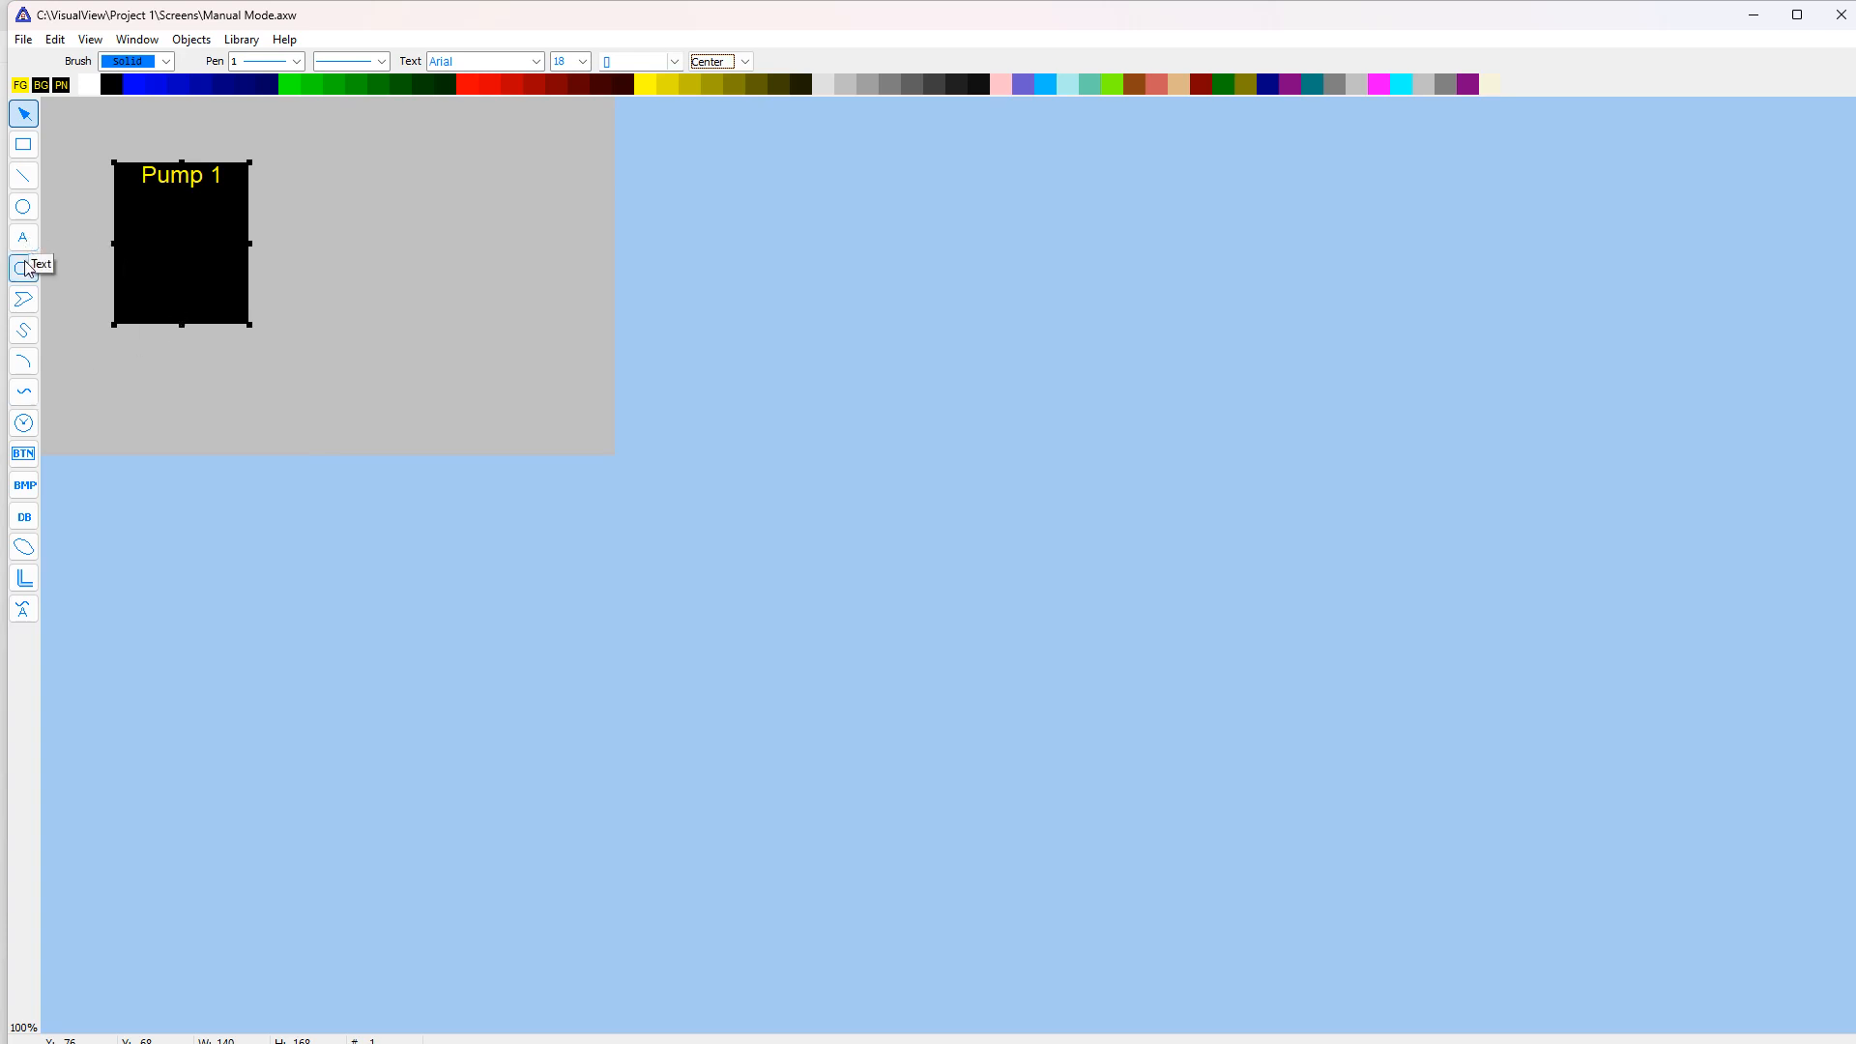
Add a Button object about 123 by 45 just below the black "Pump 1" box.
click(25, 456)
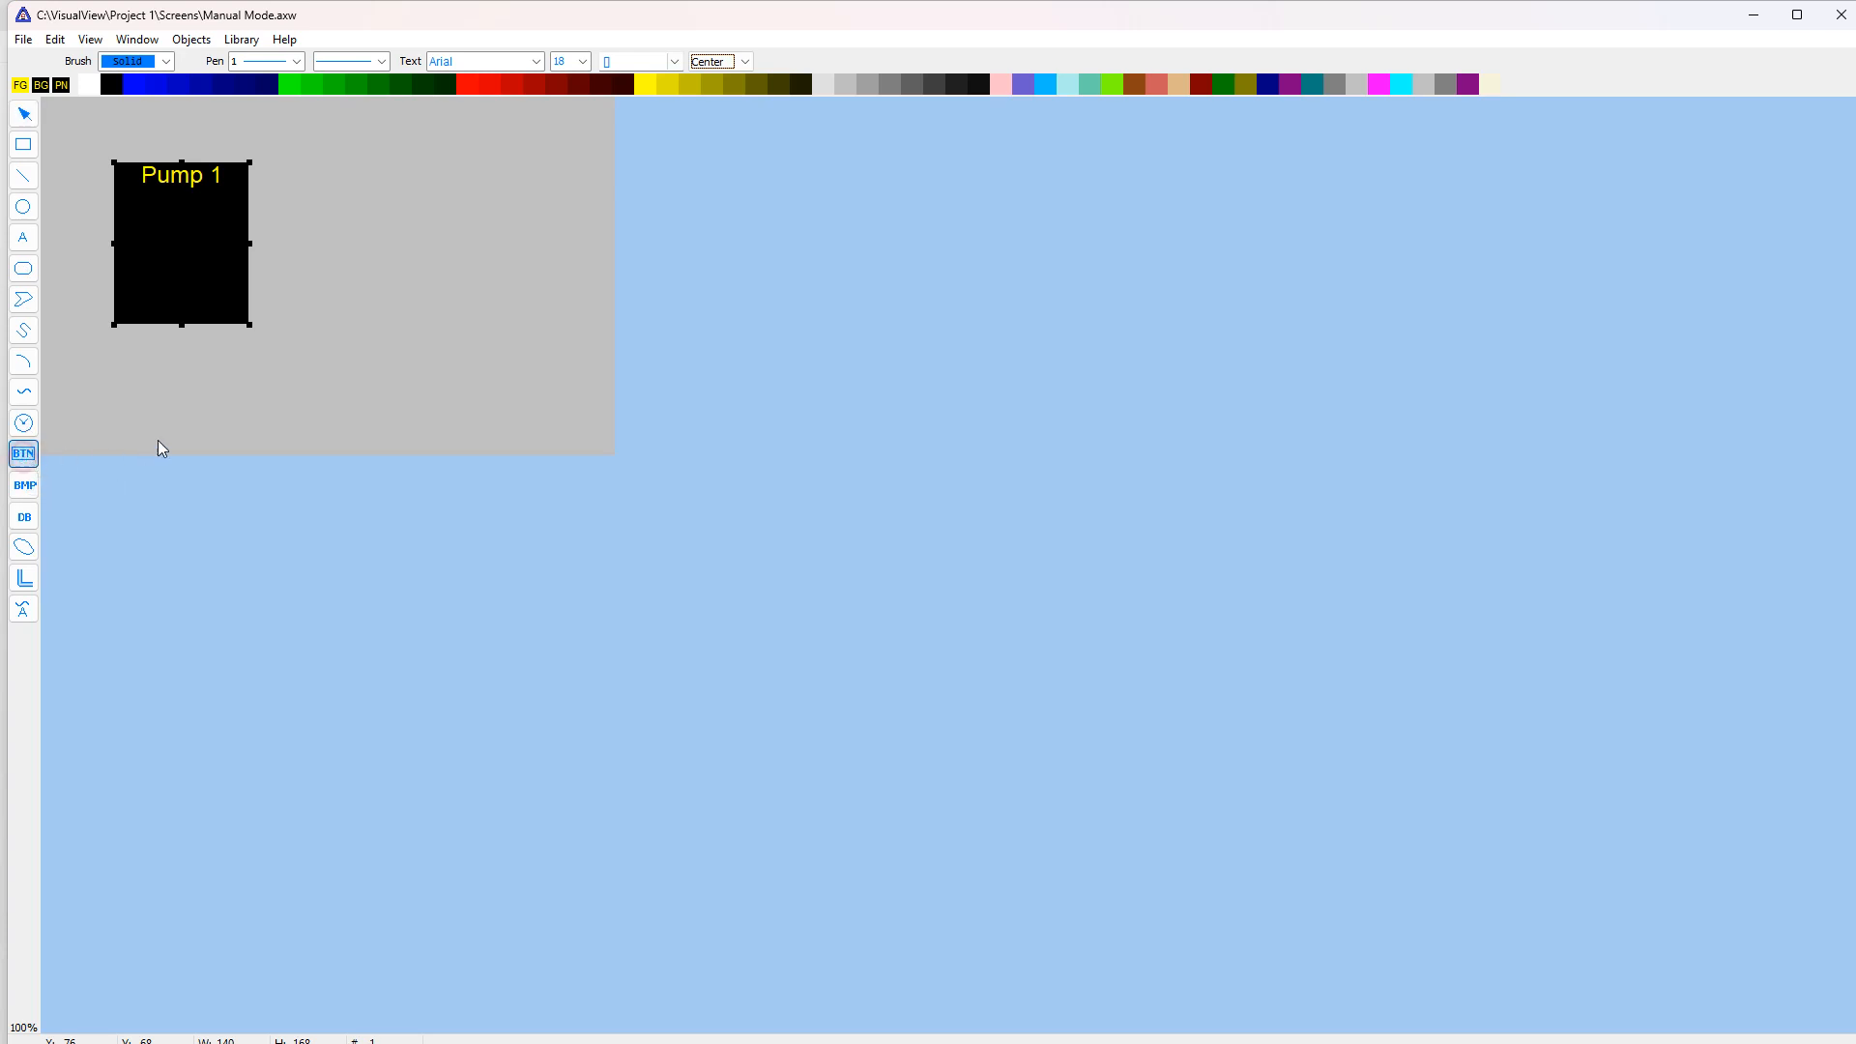
click(257, 373)
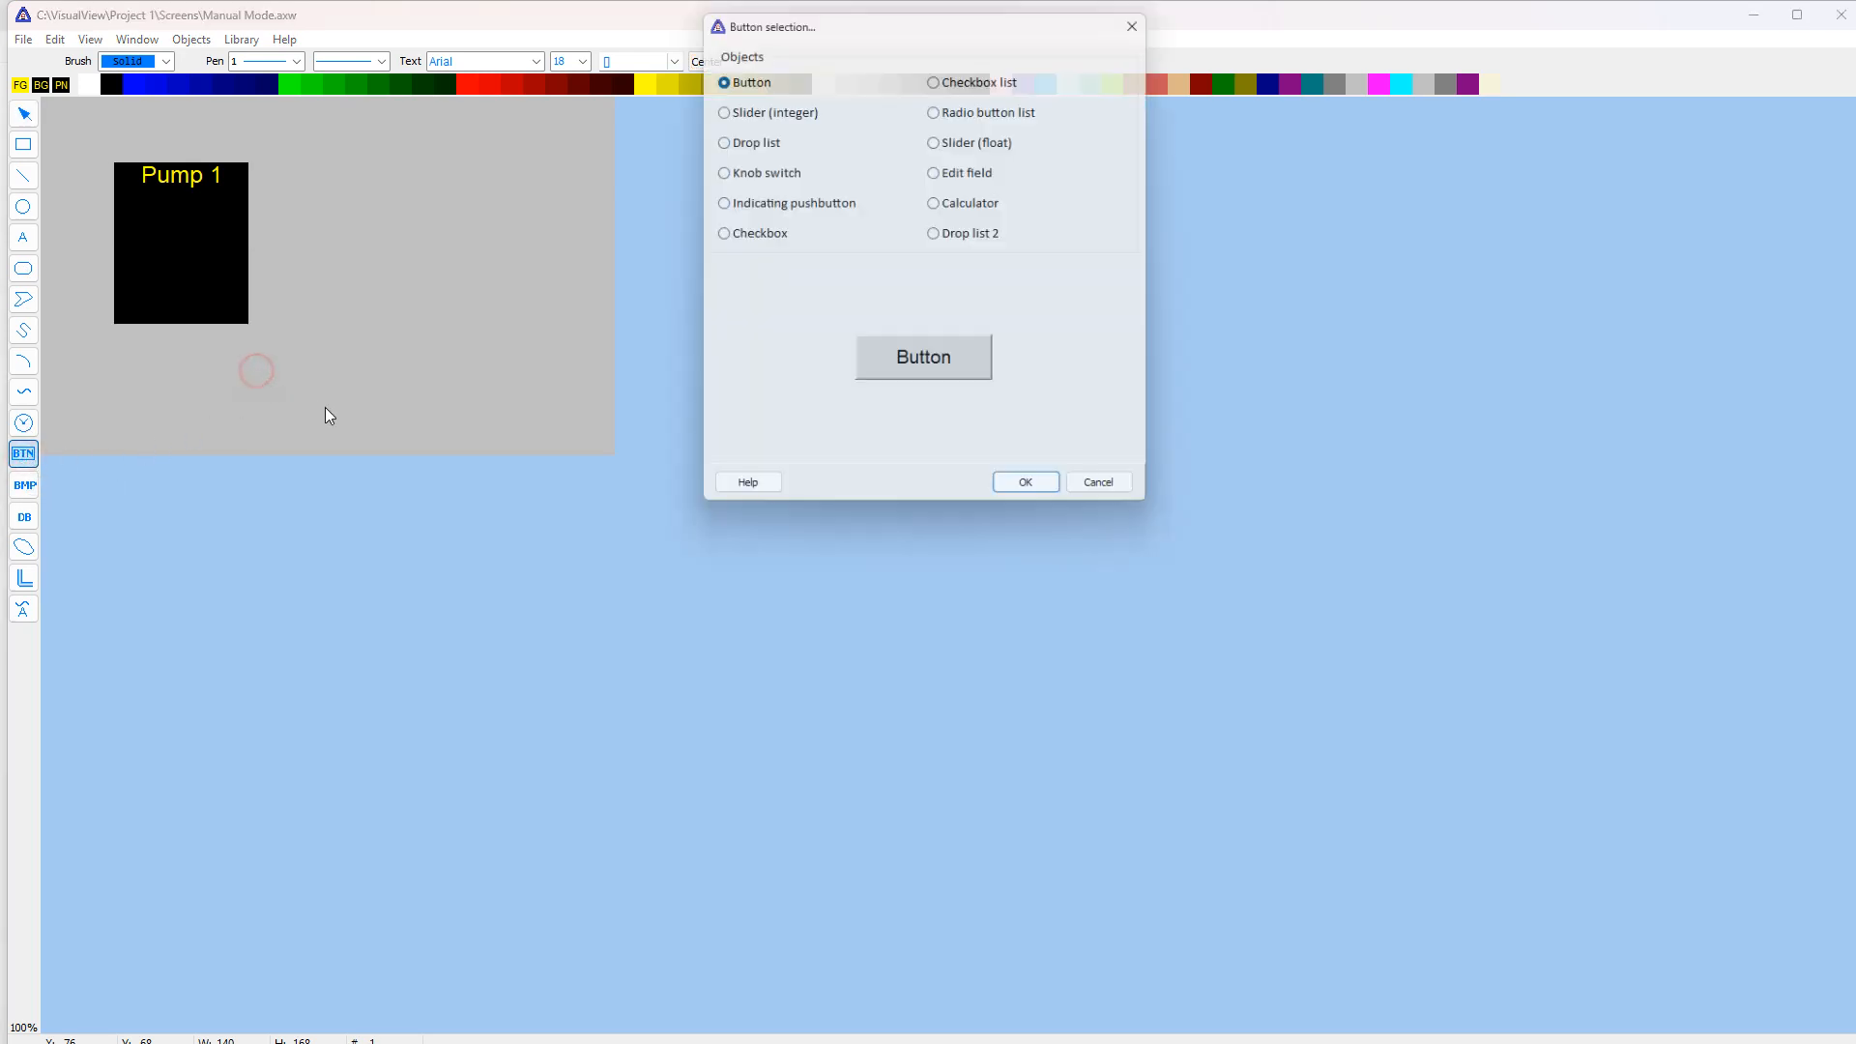
click(877, 15)
drag(877, 16, 853, 136)
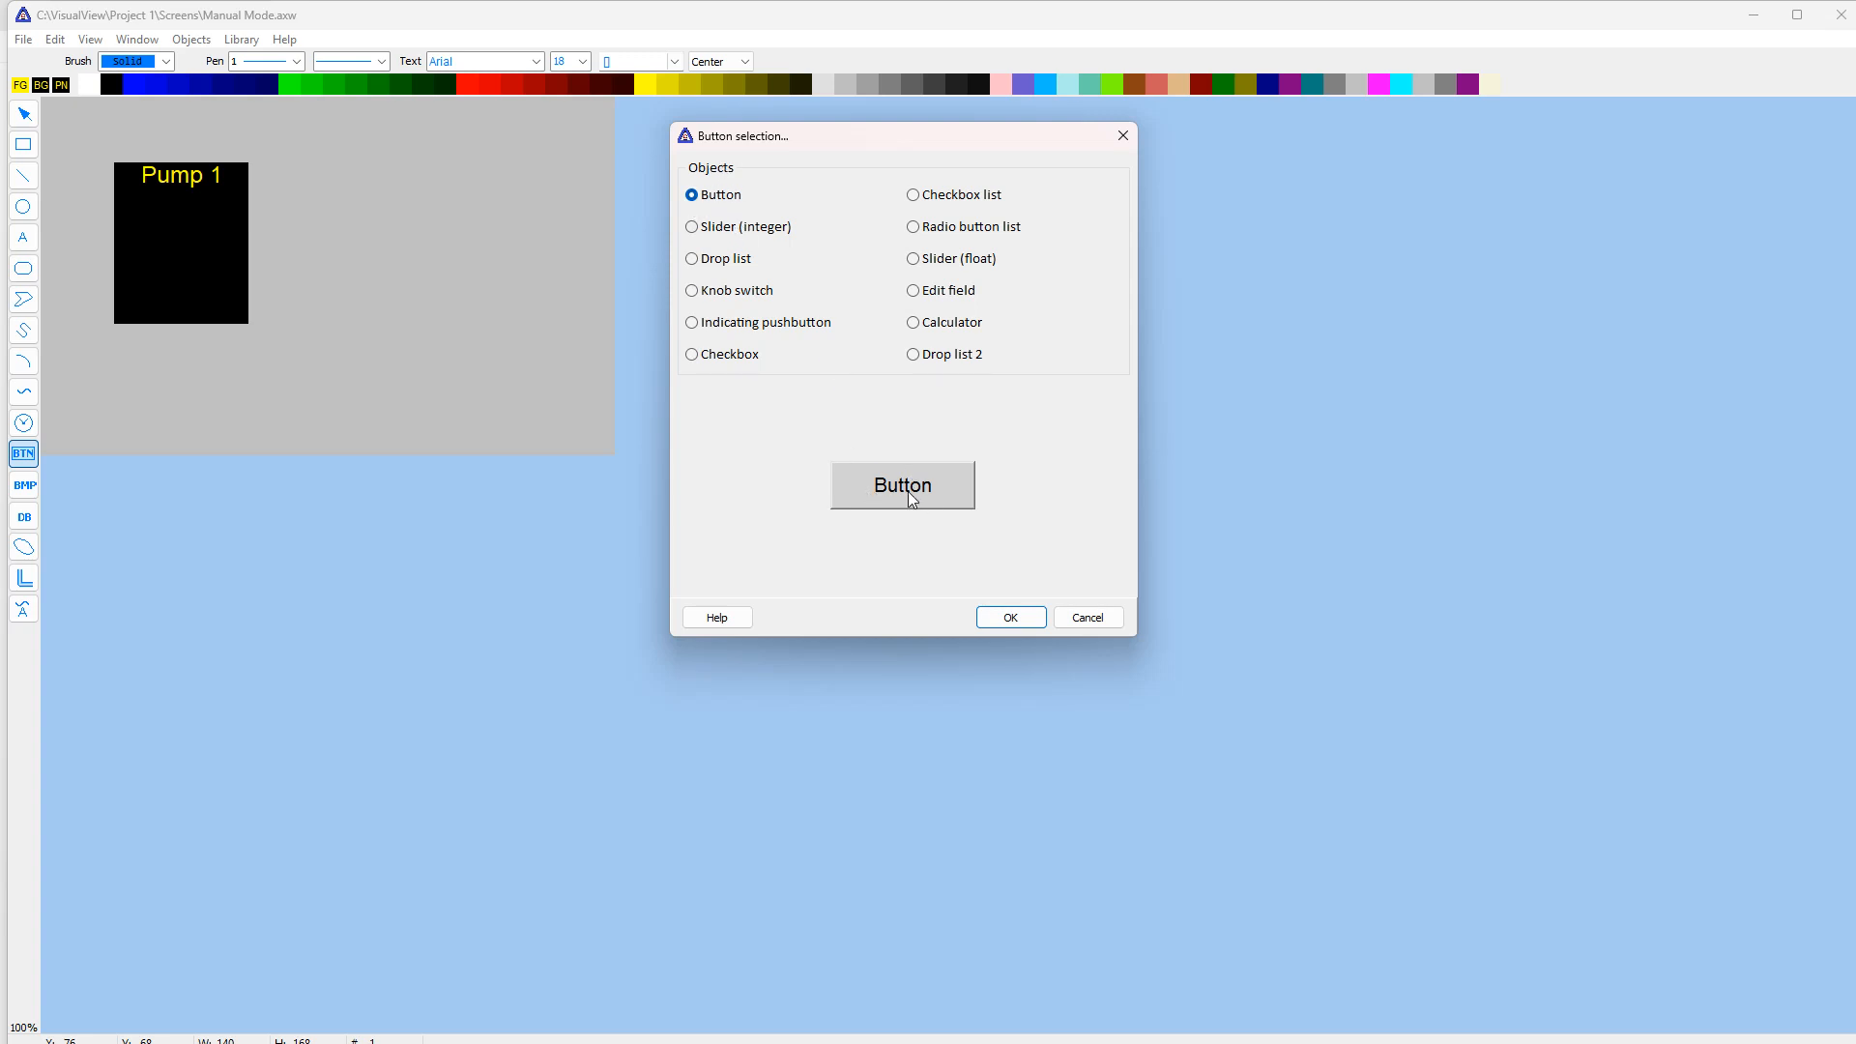
click(717, 234)
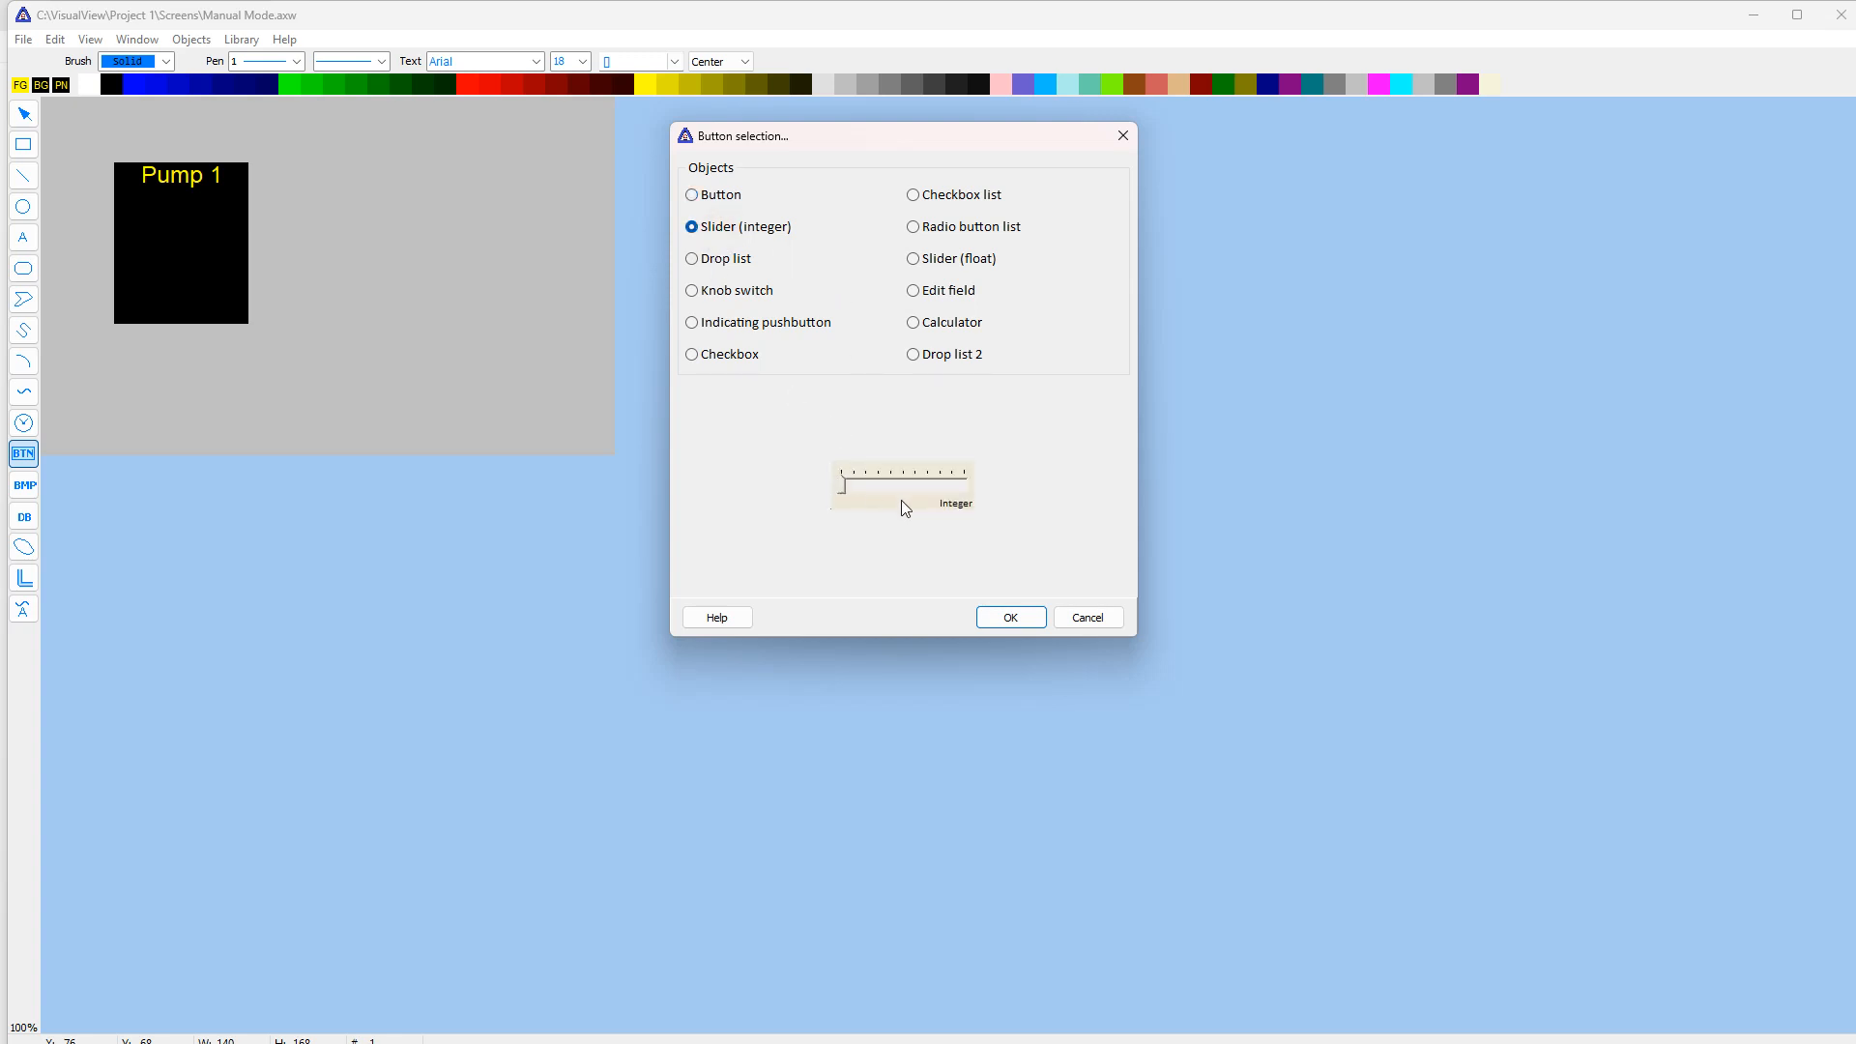
click(725, 261)
click(725, 295)
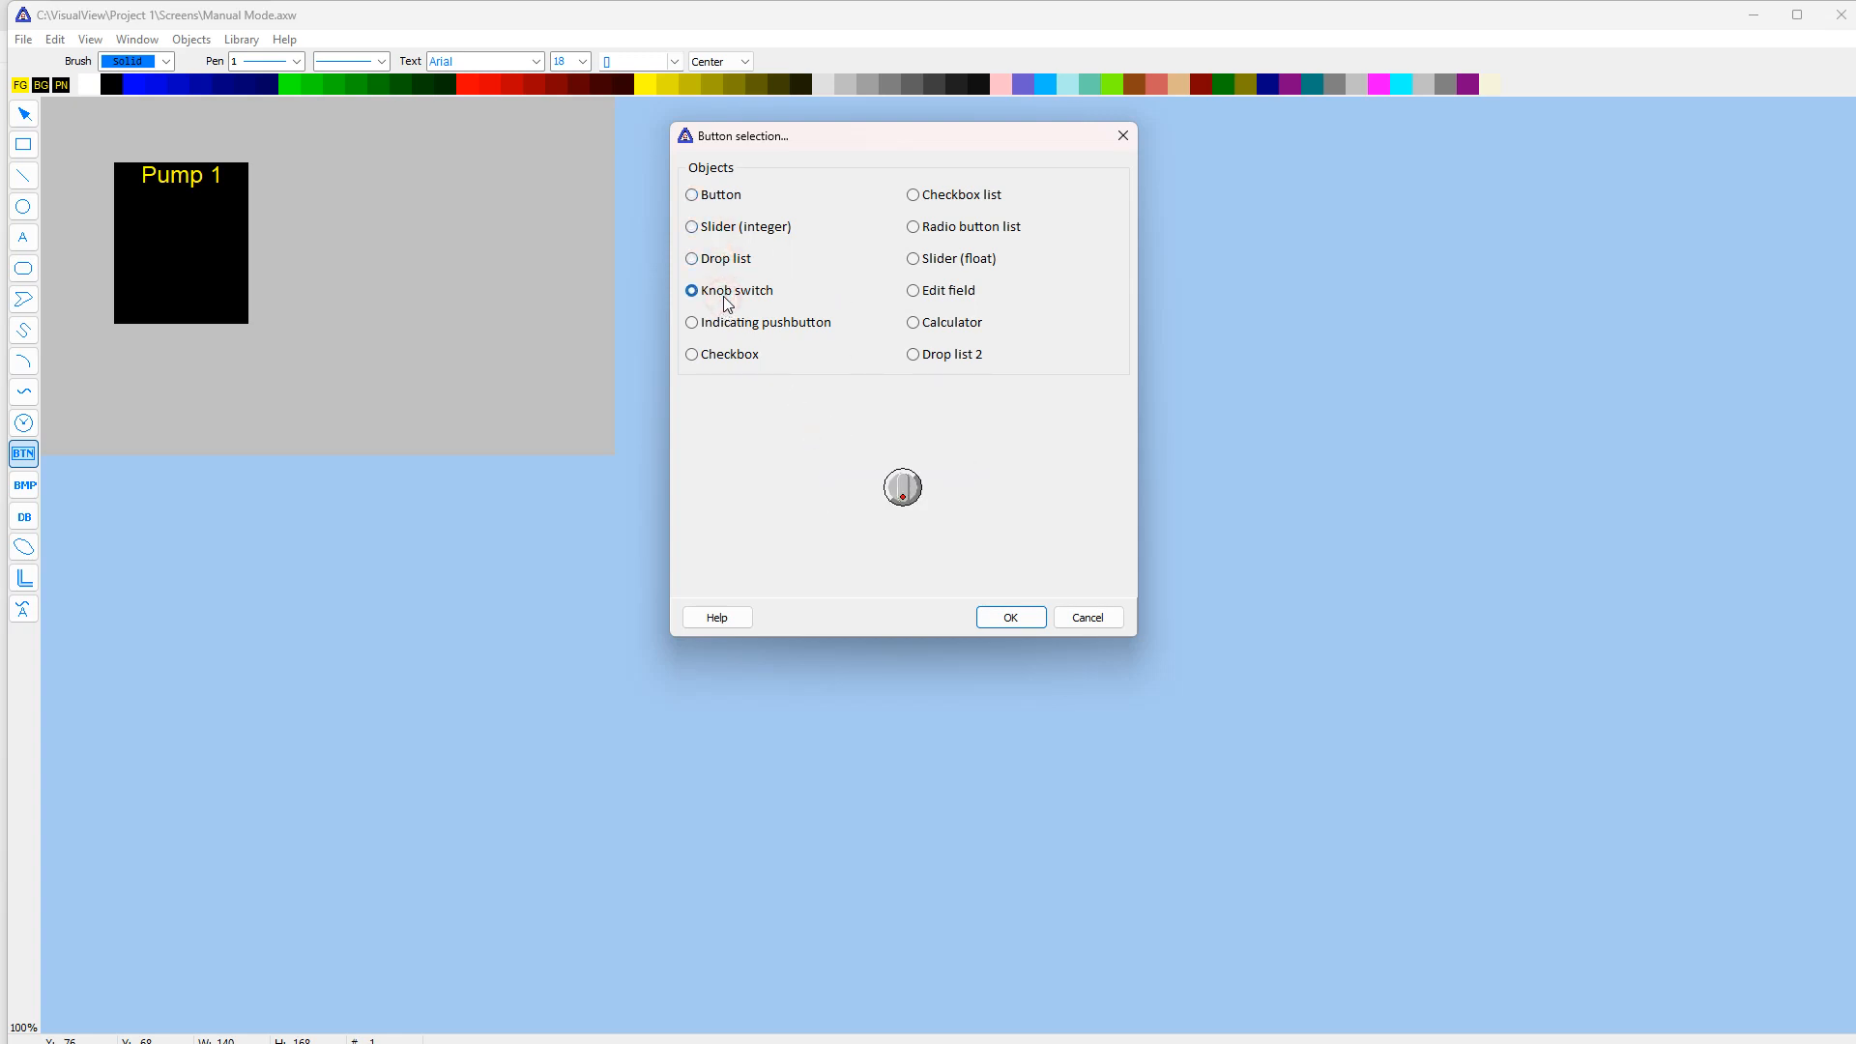
click(707, 230)
click(709, 201)
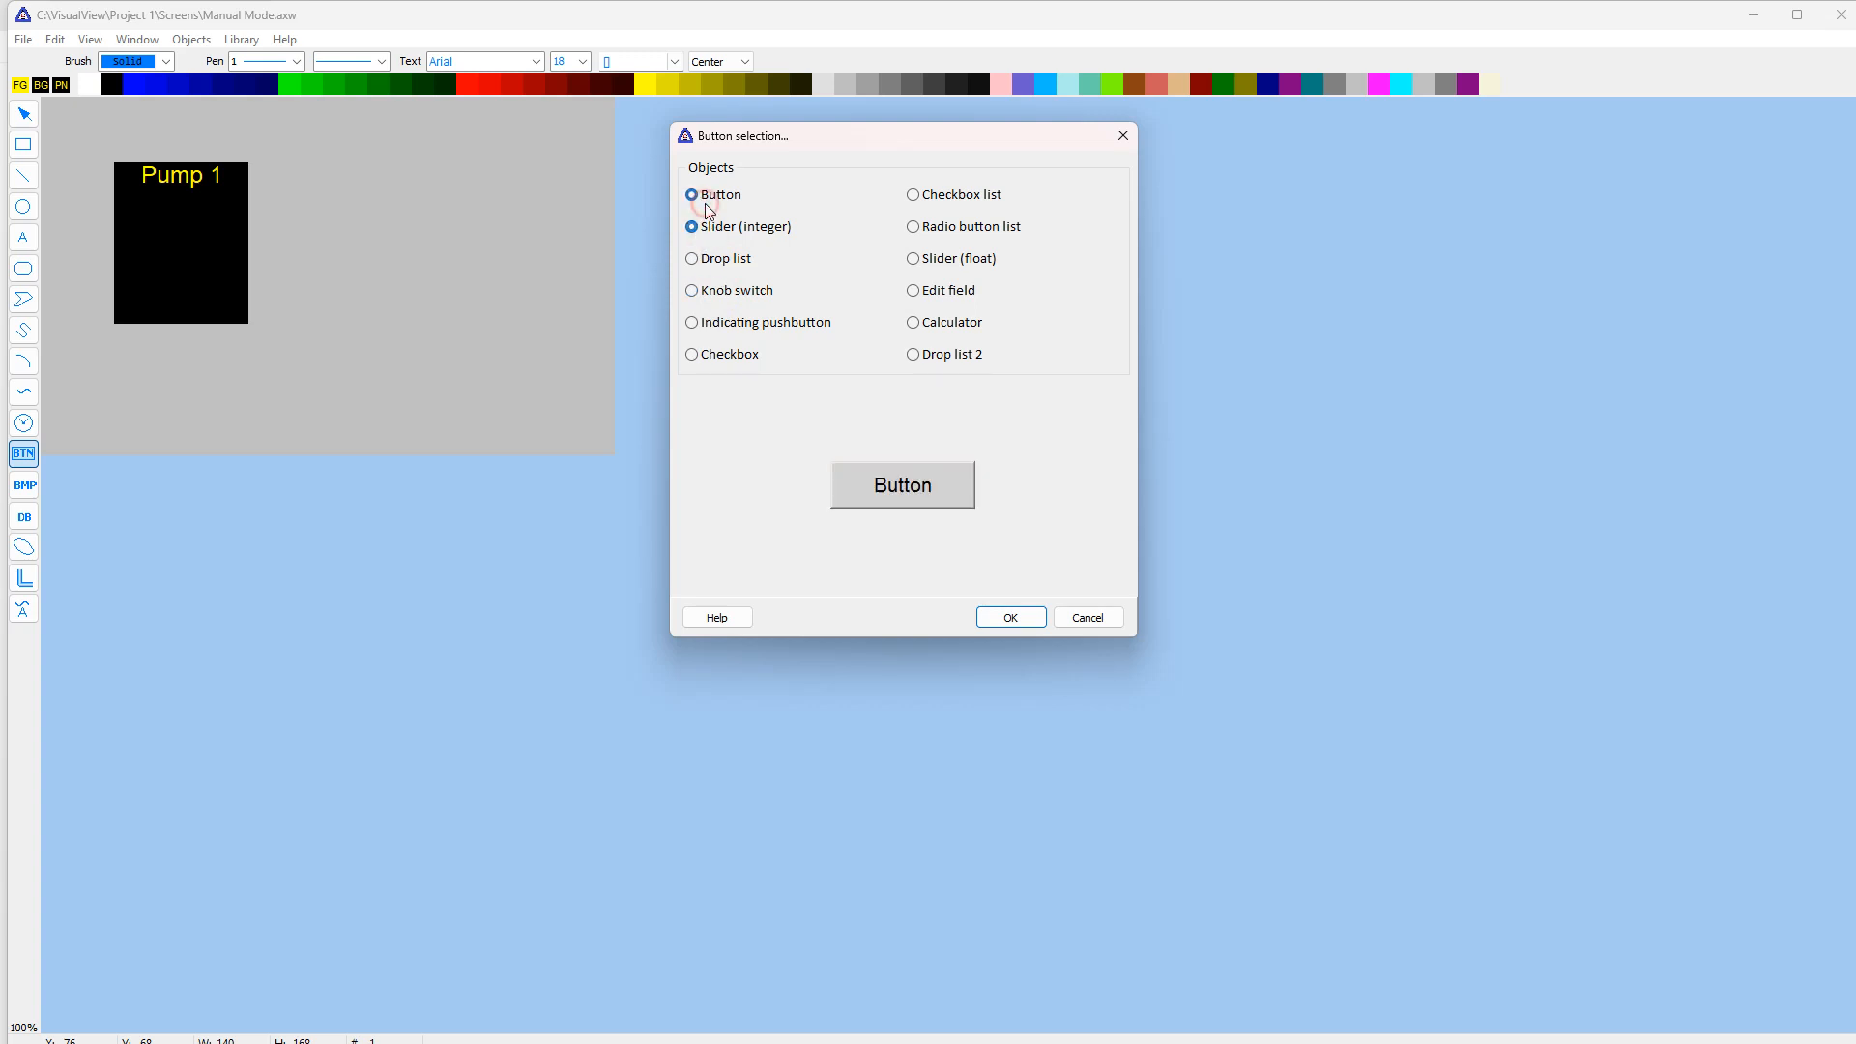
click(1018, 615)
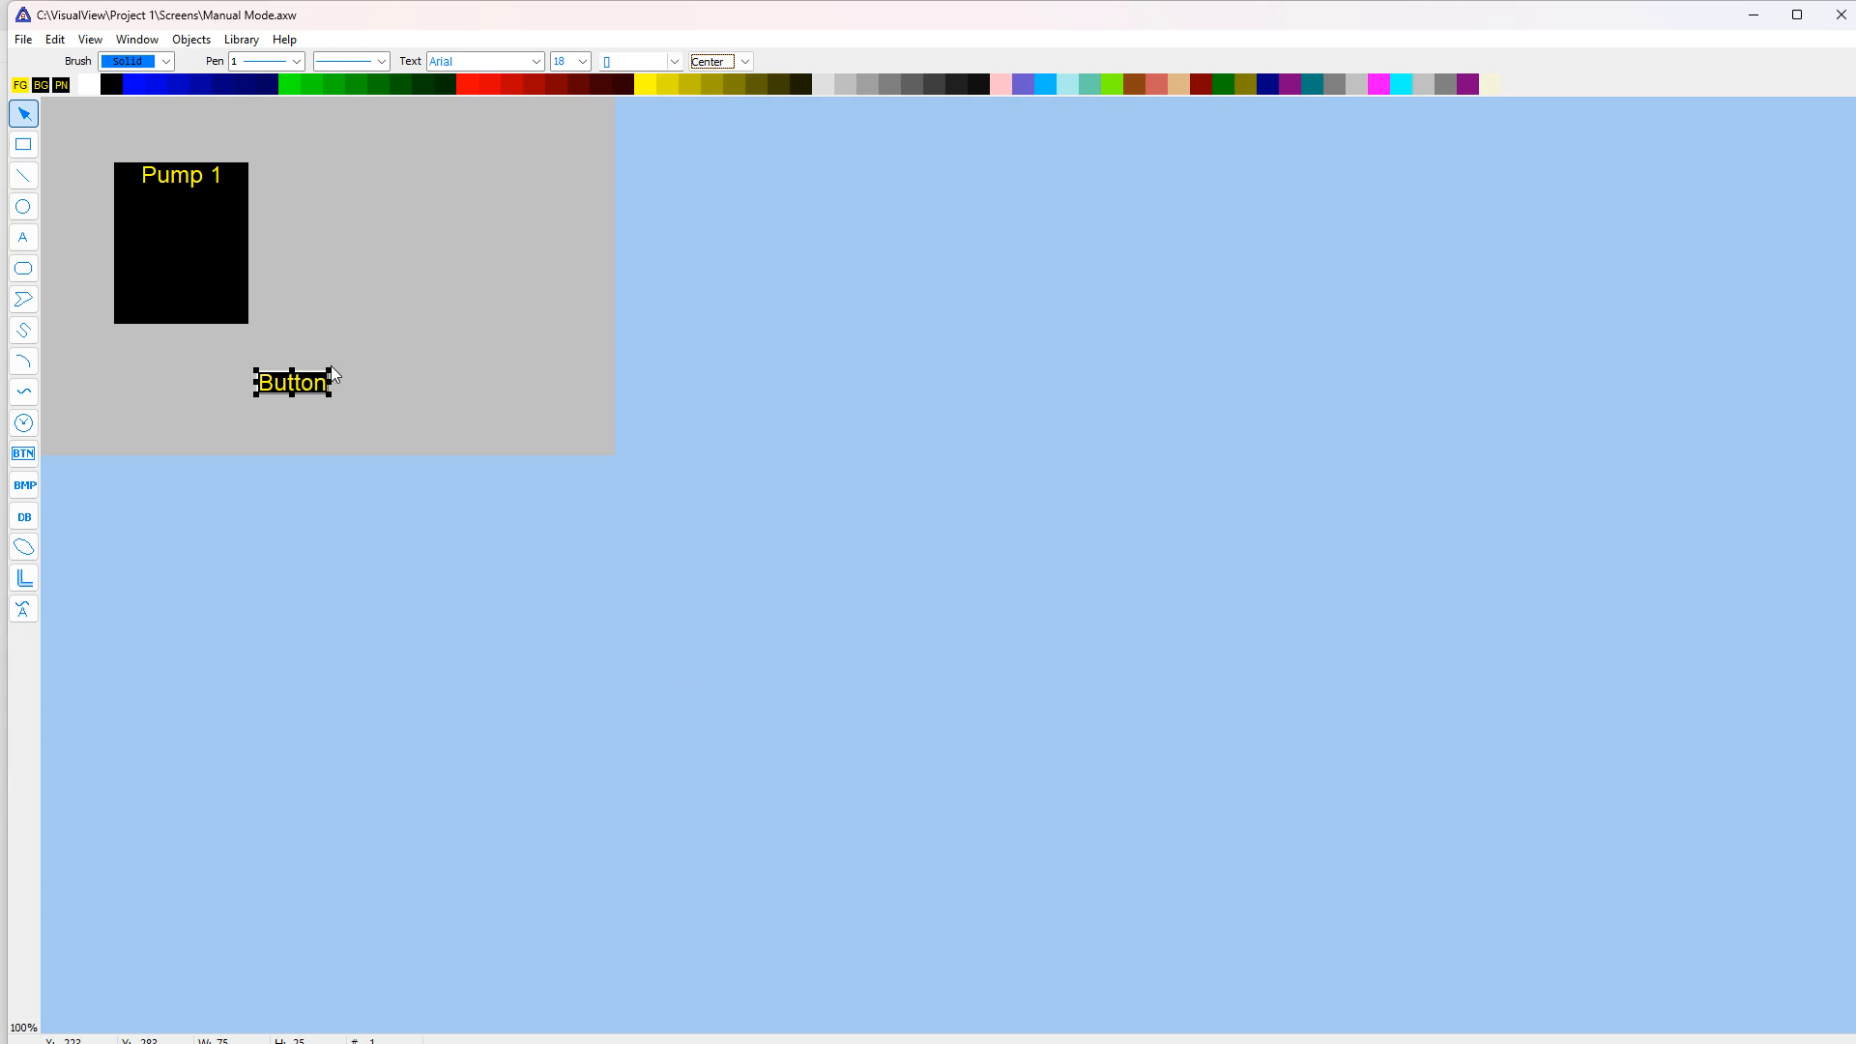
drag(297, 379, 229, 362)
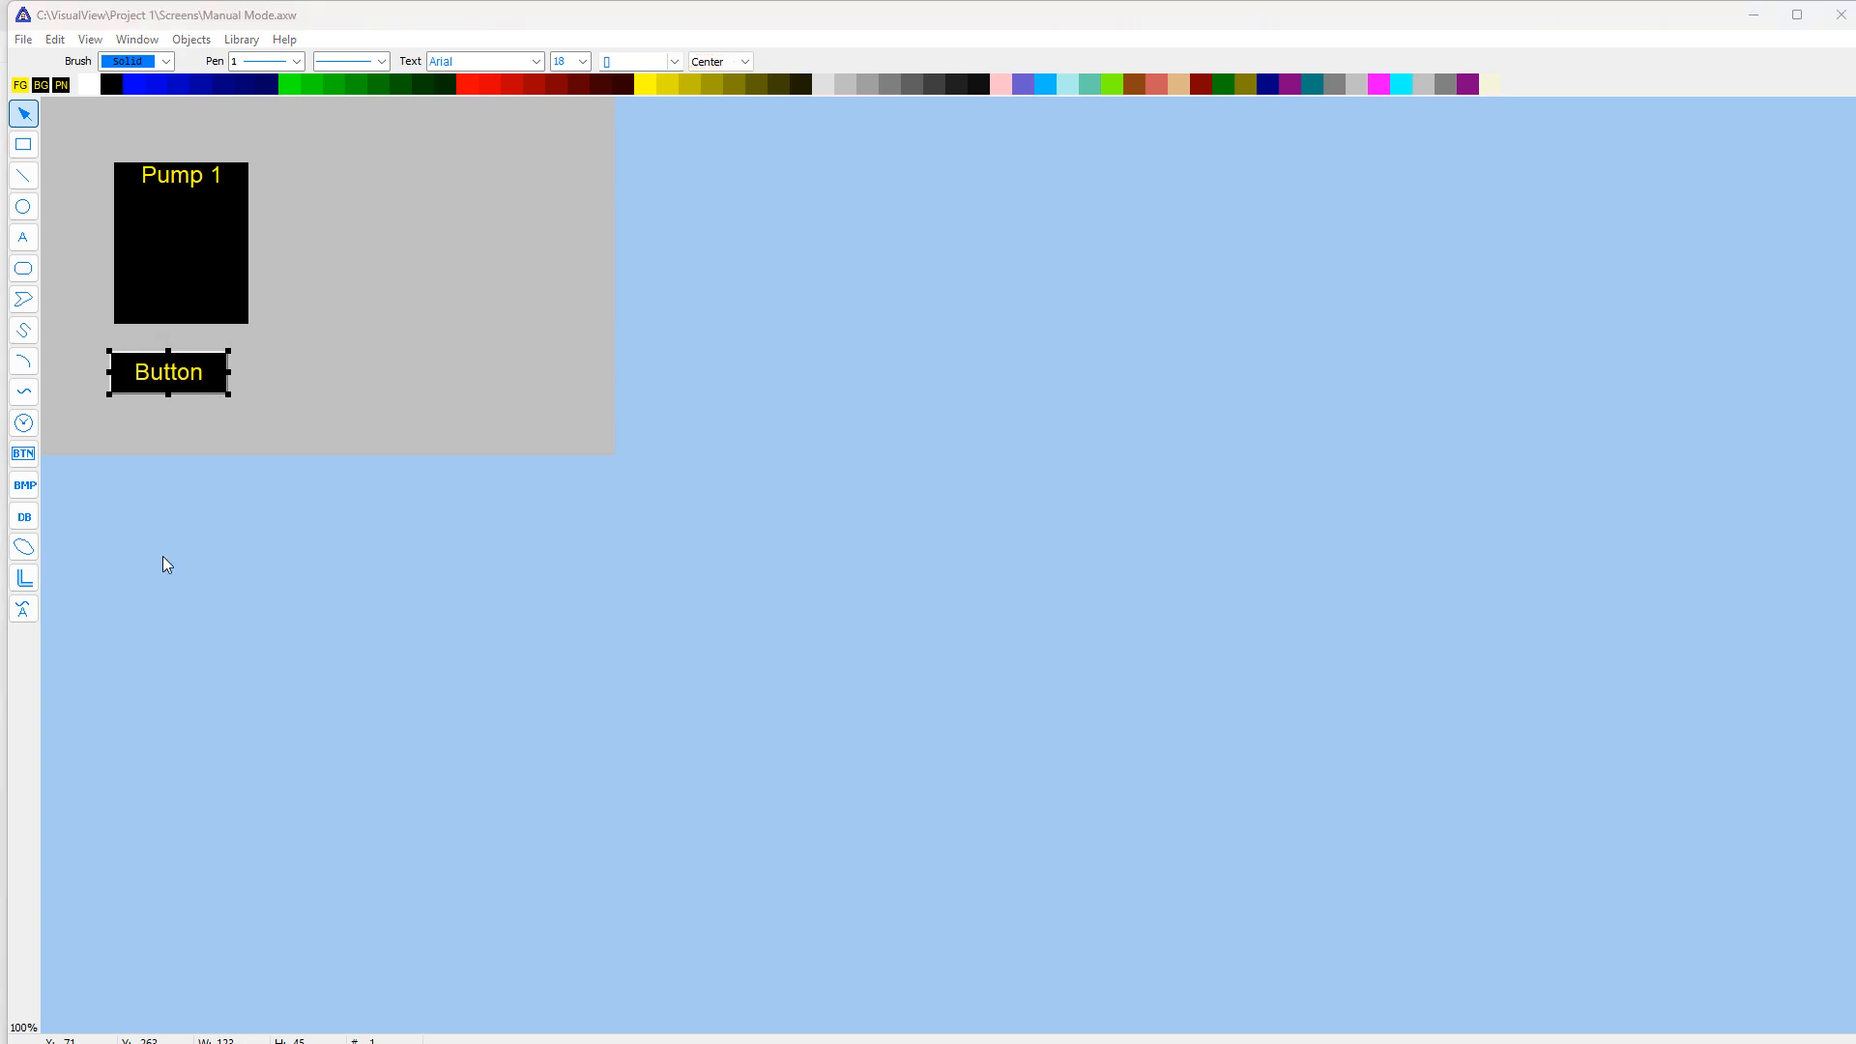
Set the new button's caption to "START" in its configuration.
right_click(175, 375)
click(223, 453)
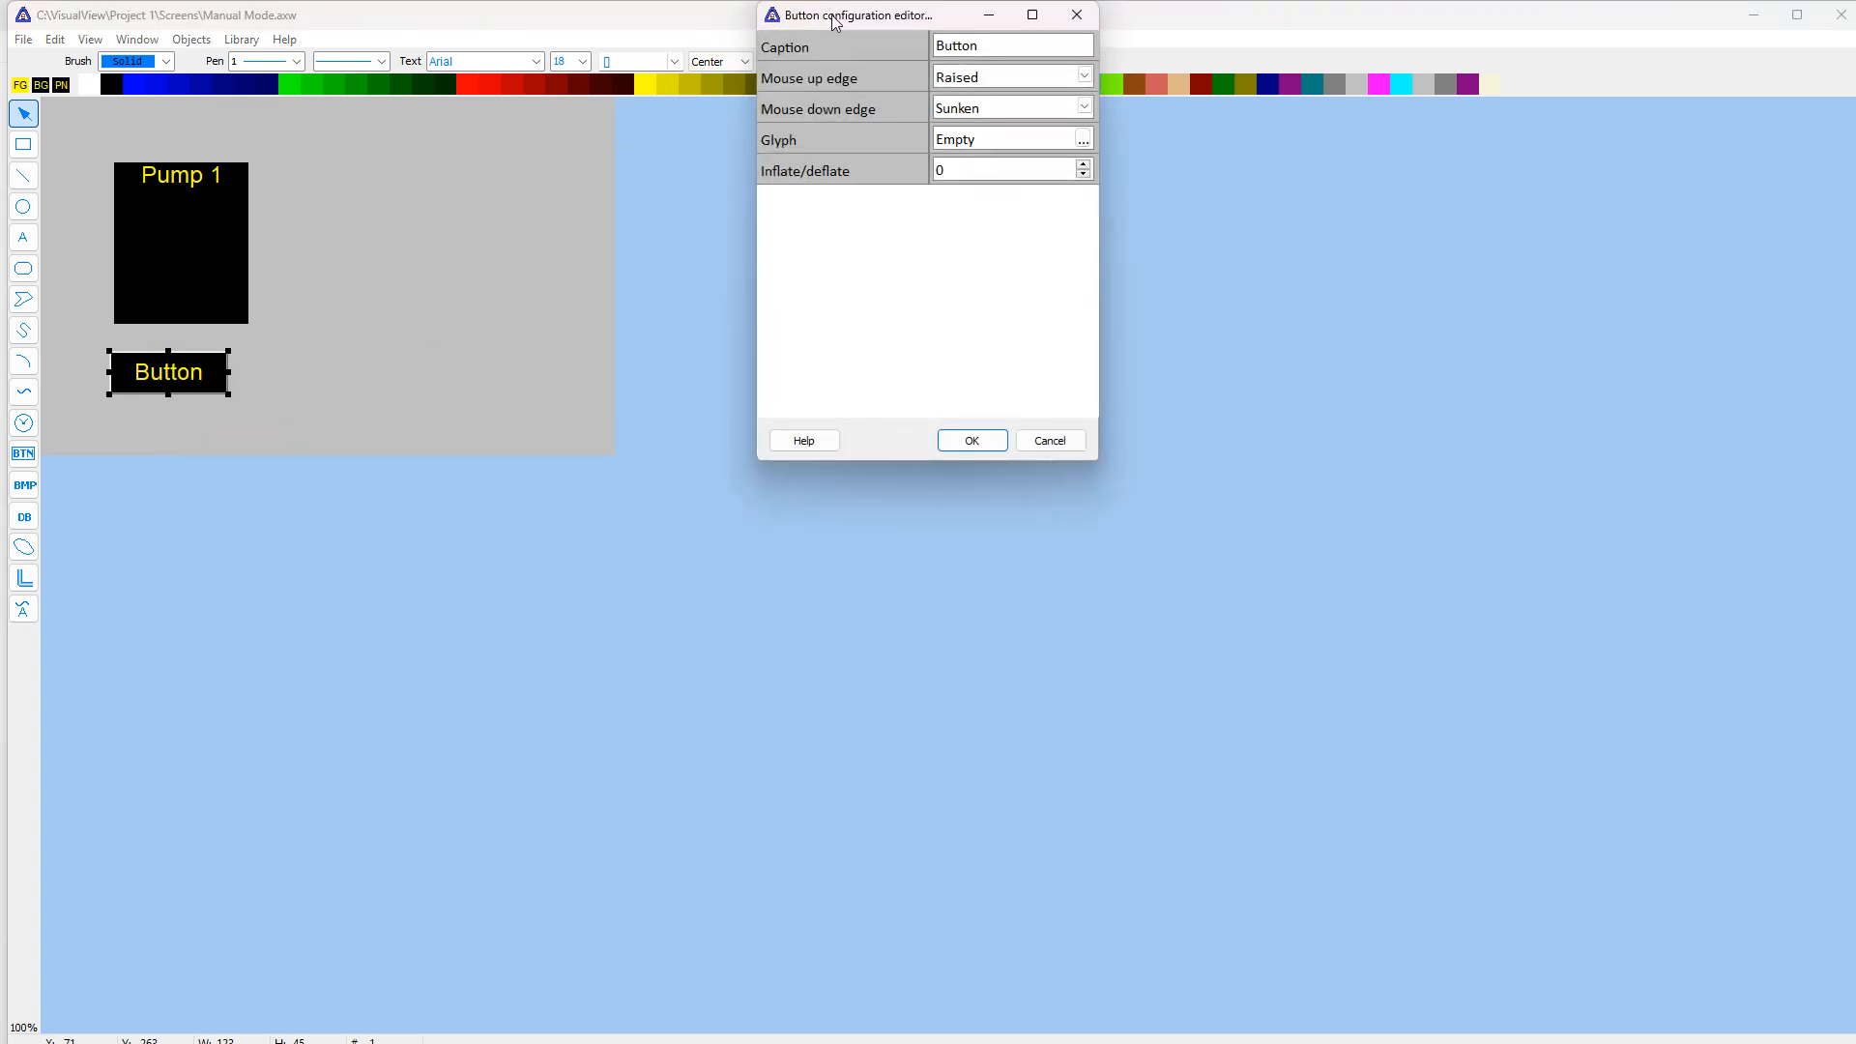
drag(847, 15, 828, 311)
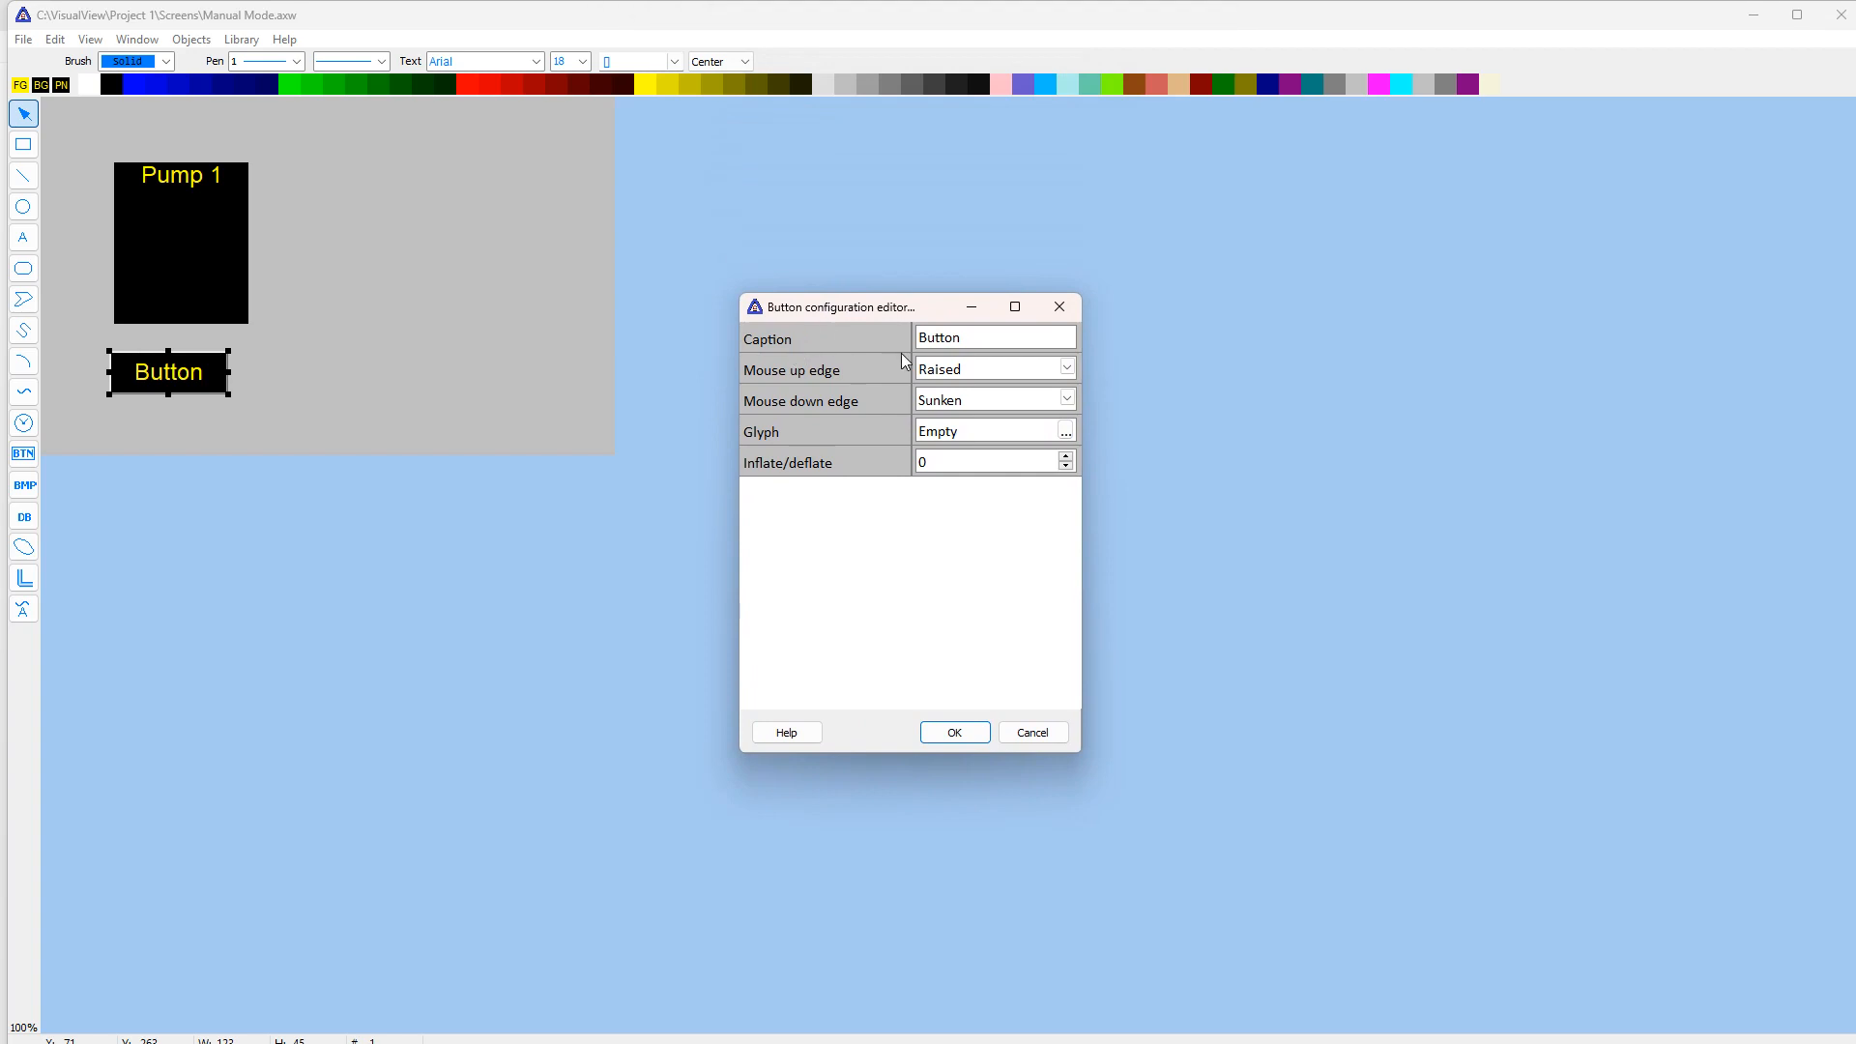
double_click(975, 340)
text(START)
click(954, 735)
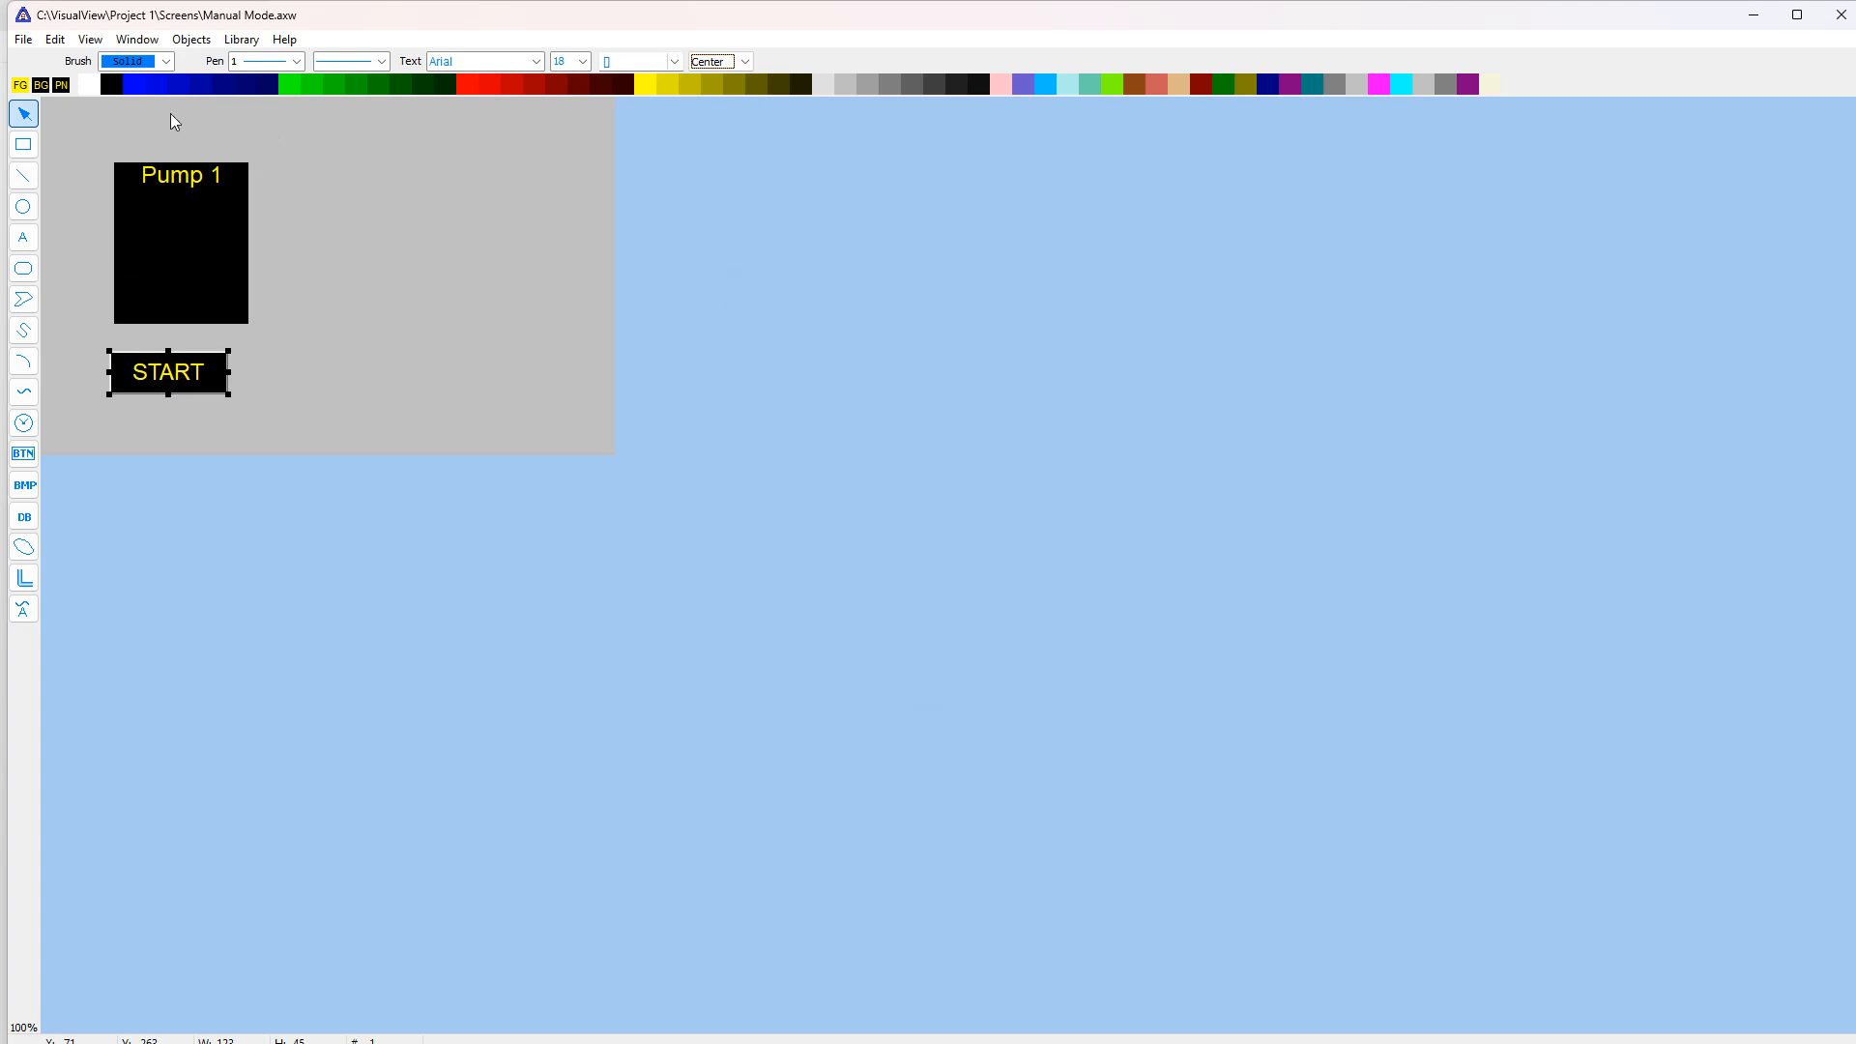
Set the START button's background color to green and its foreground color to black.
click(40, 85)
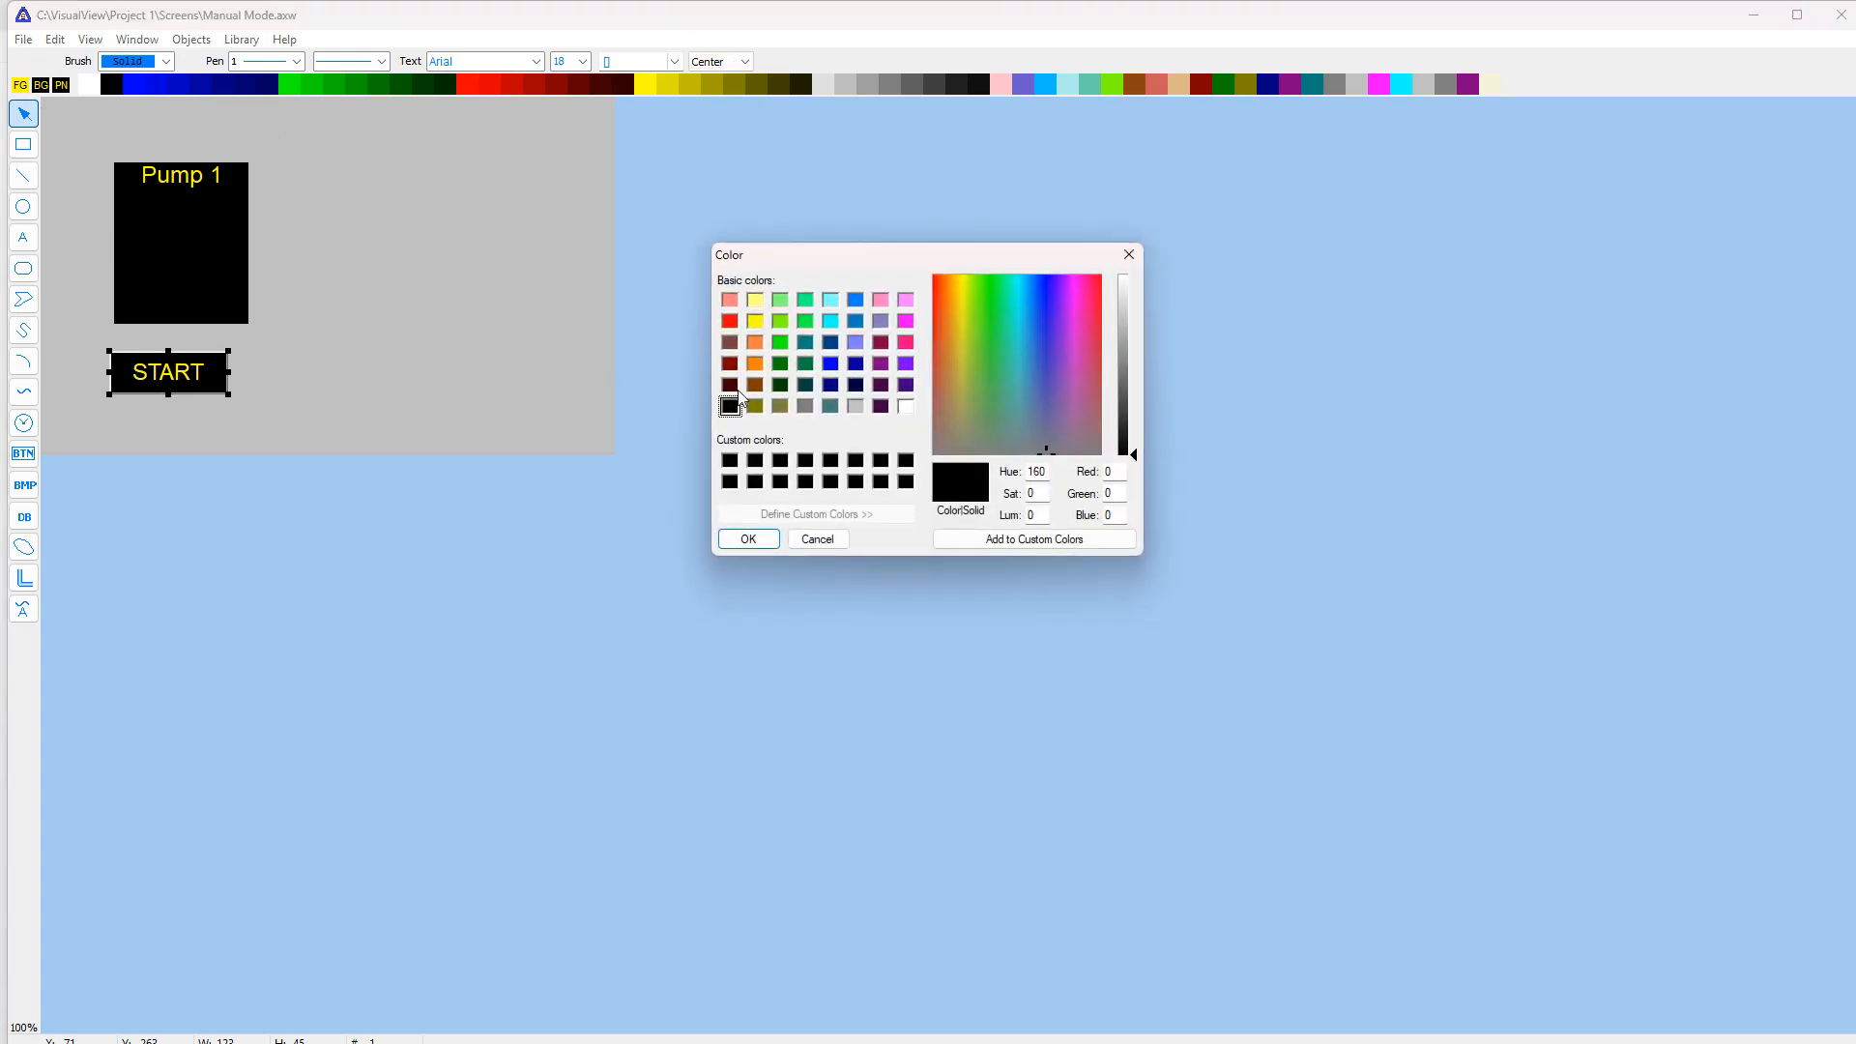
click(779, 343)
click(748, 539)
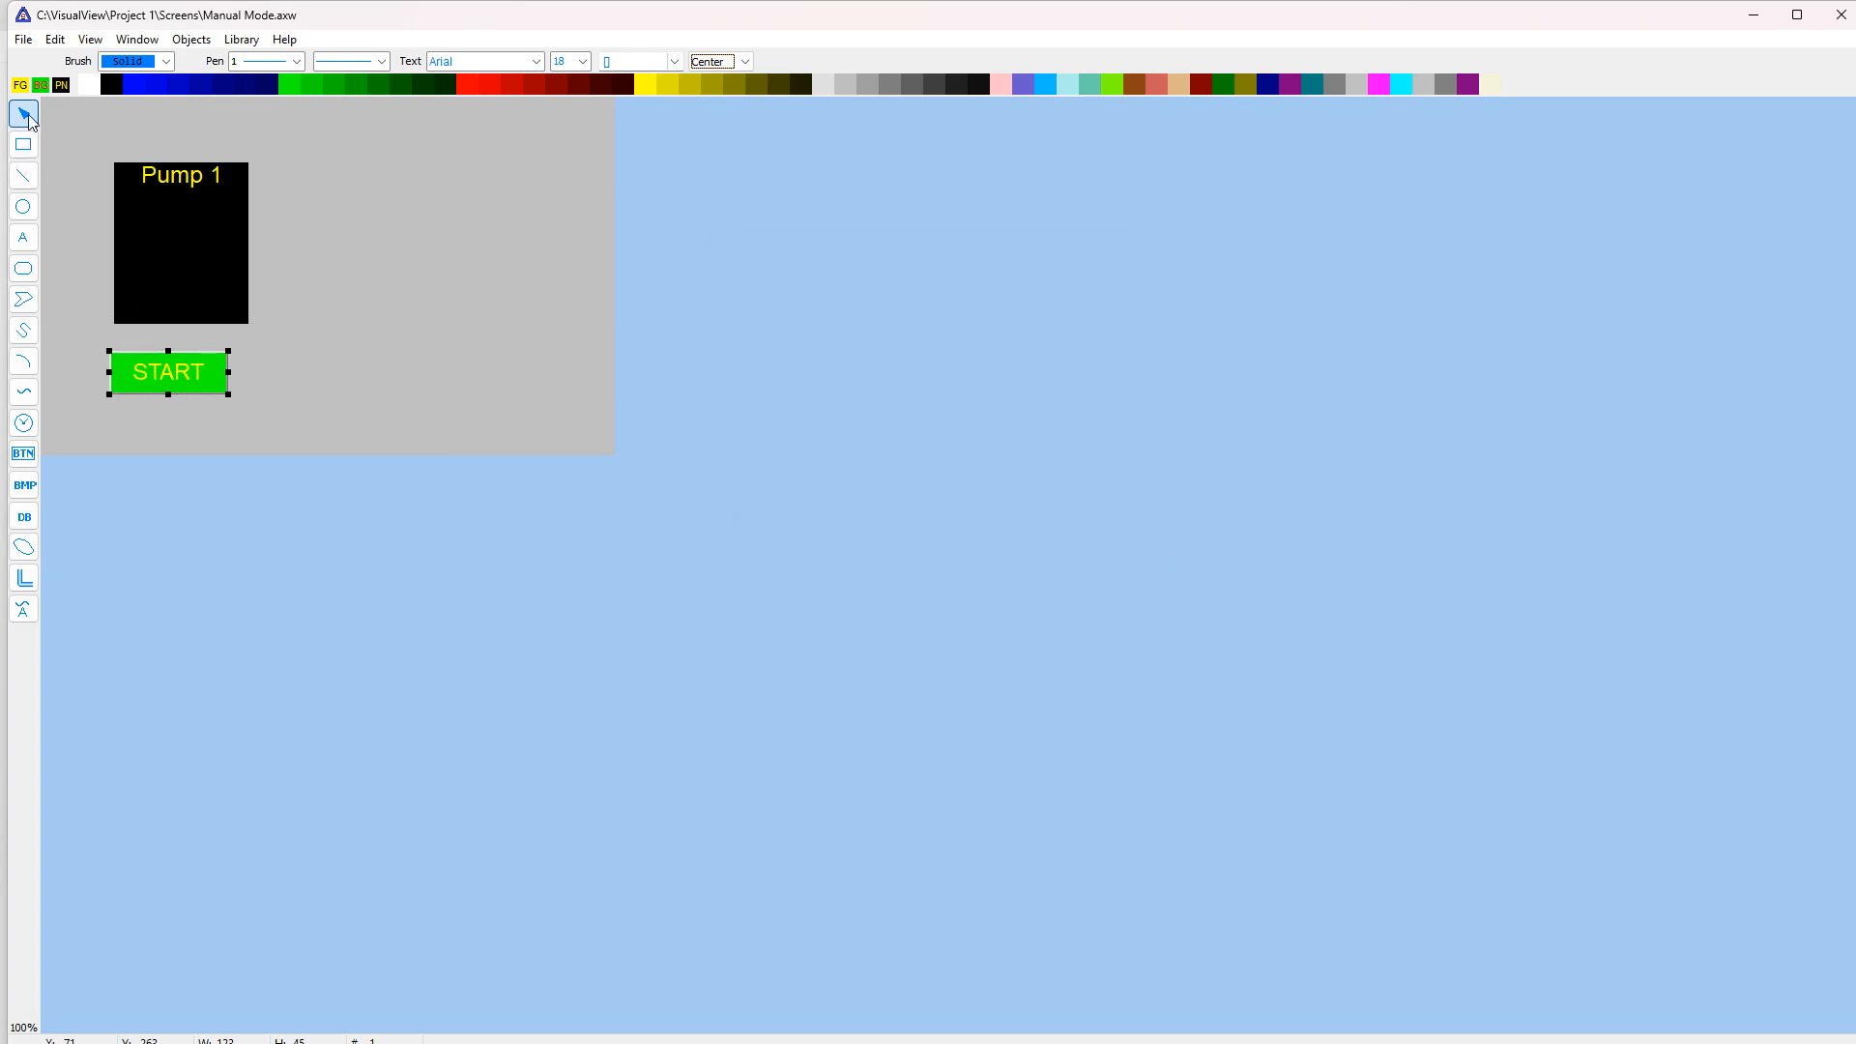
click(19, 85)
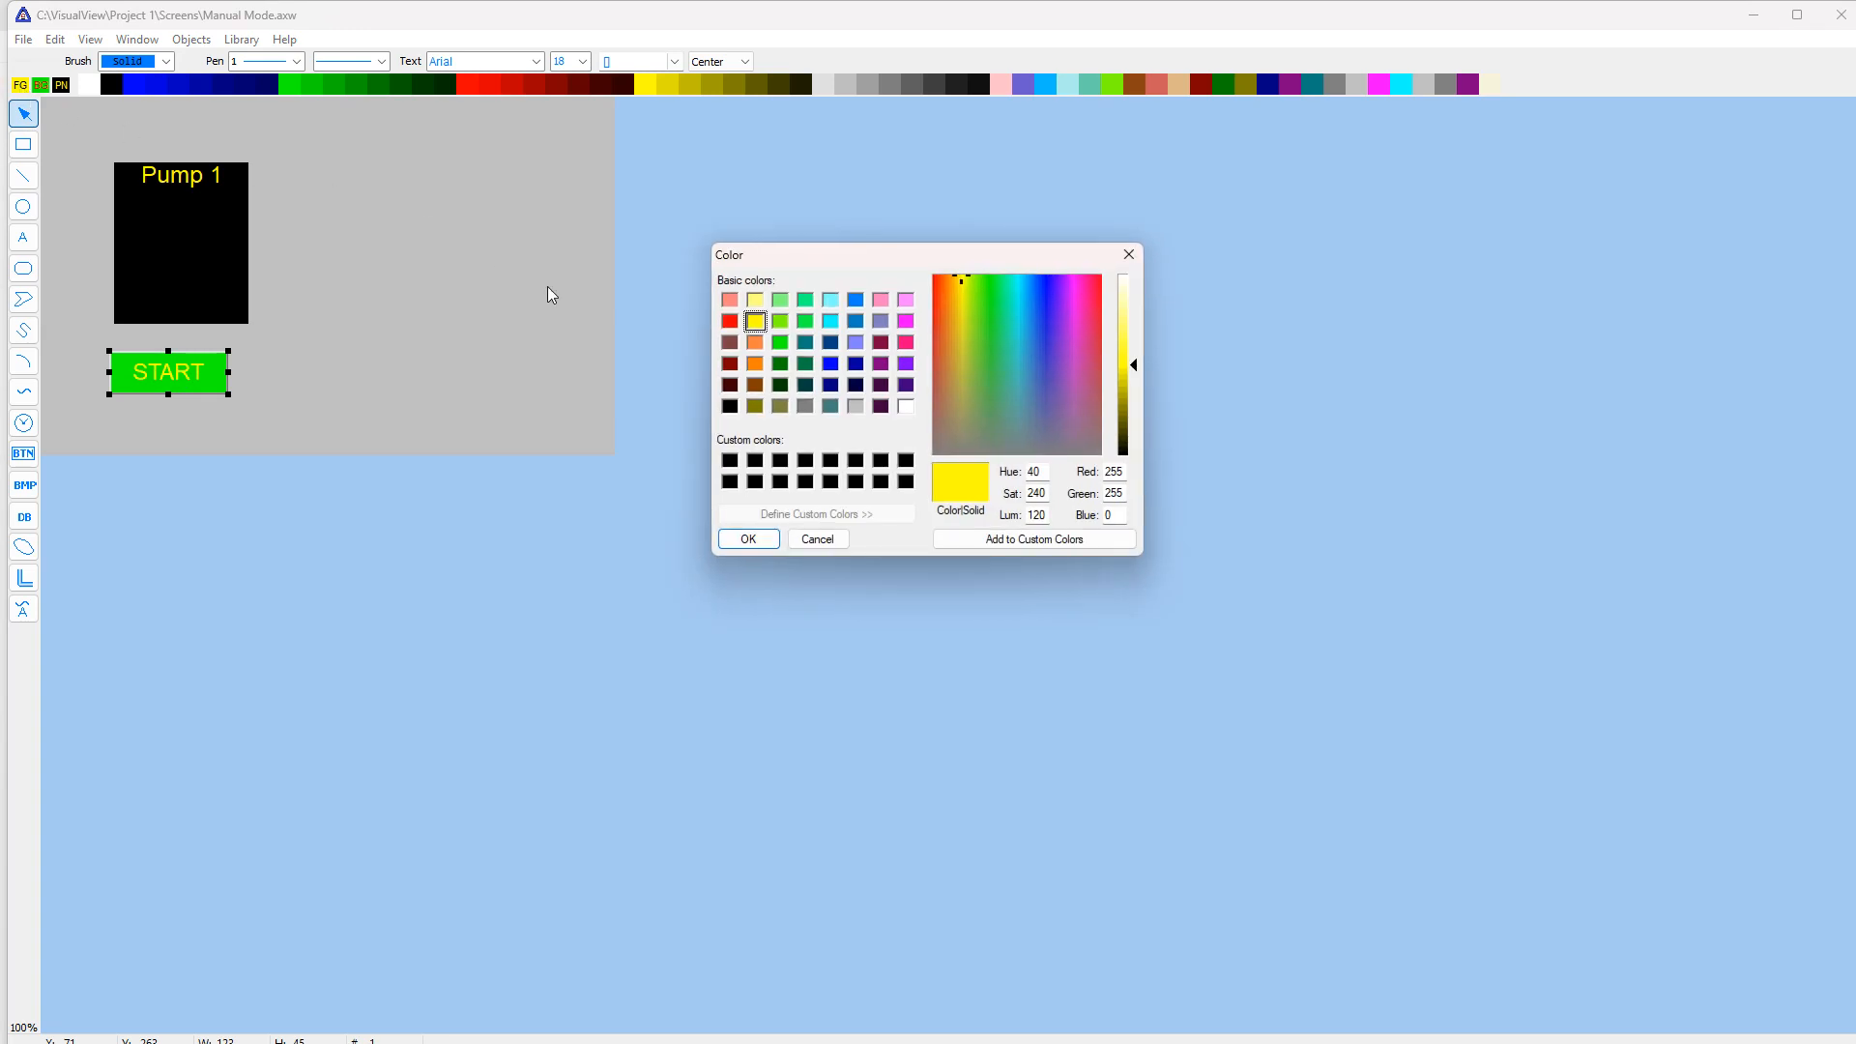
click(730, 406)
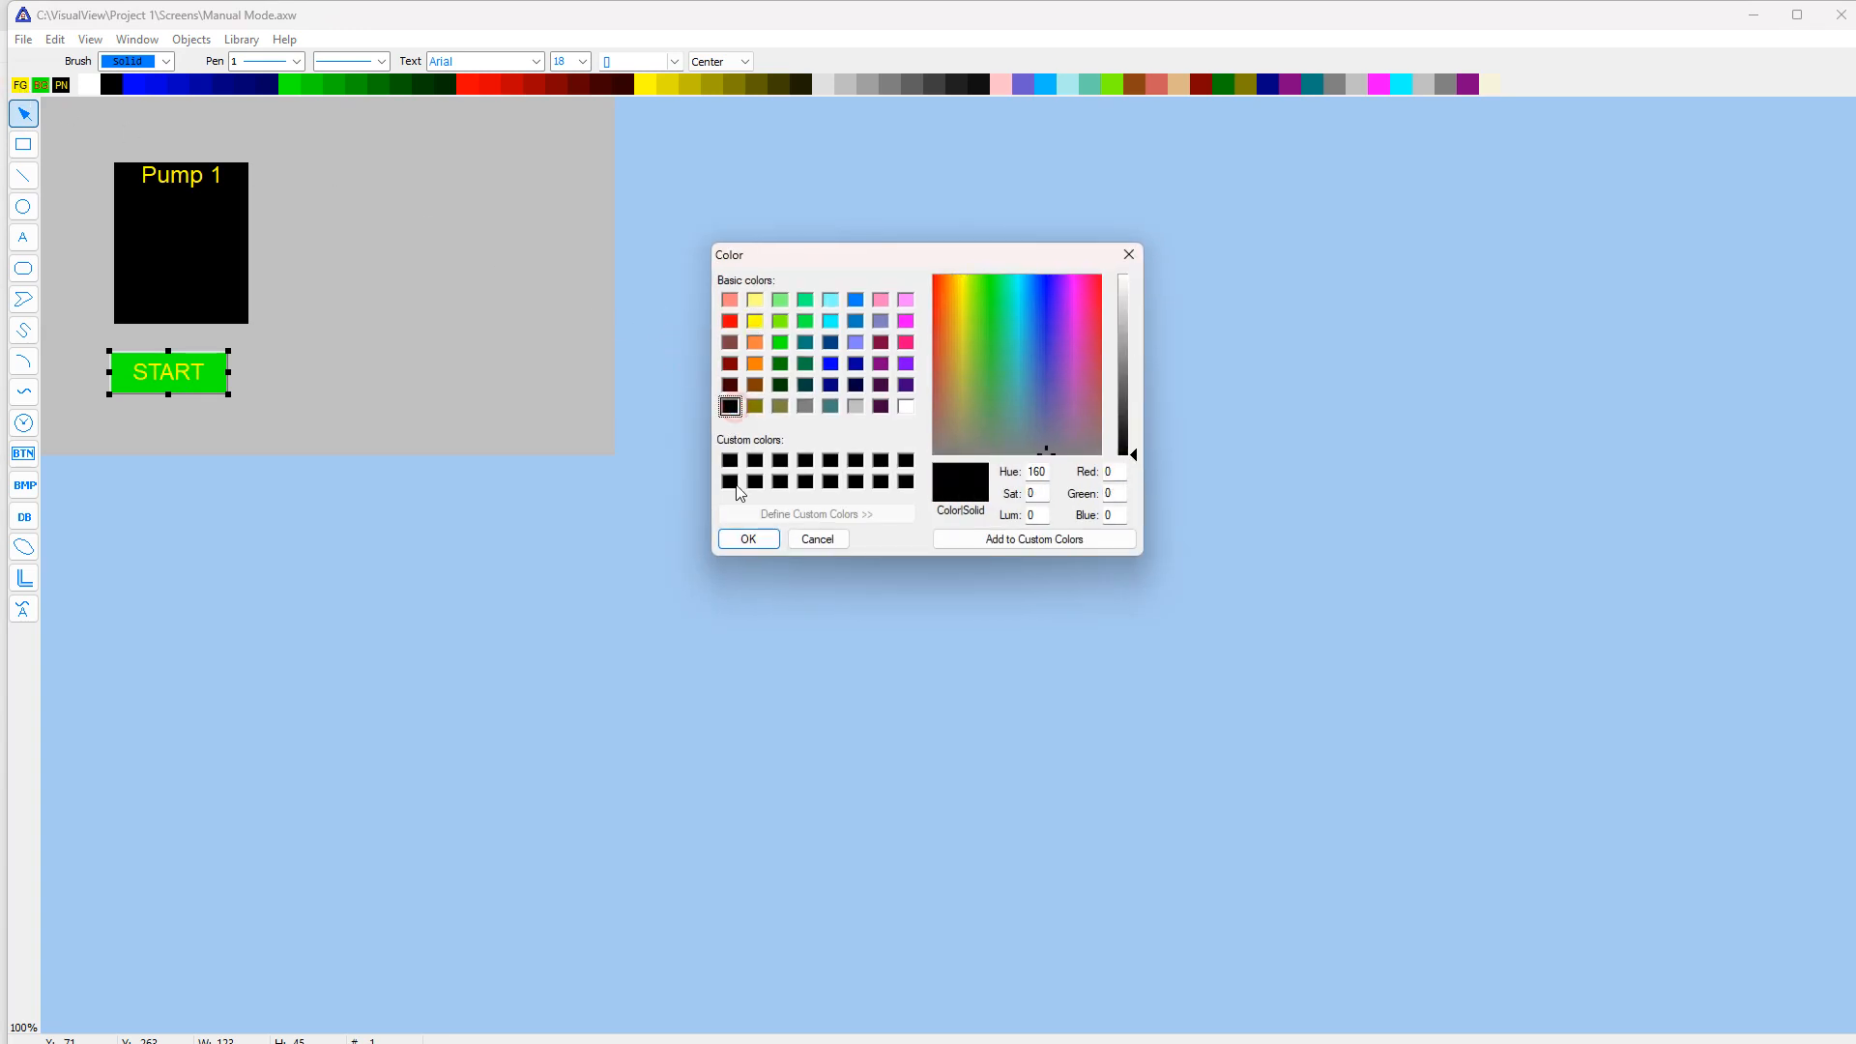
click(748, 539)
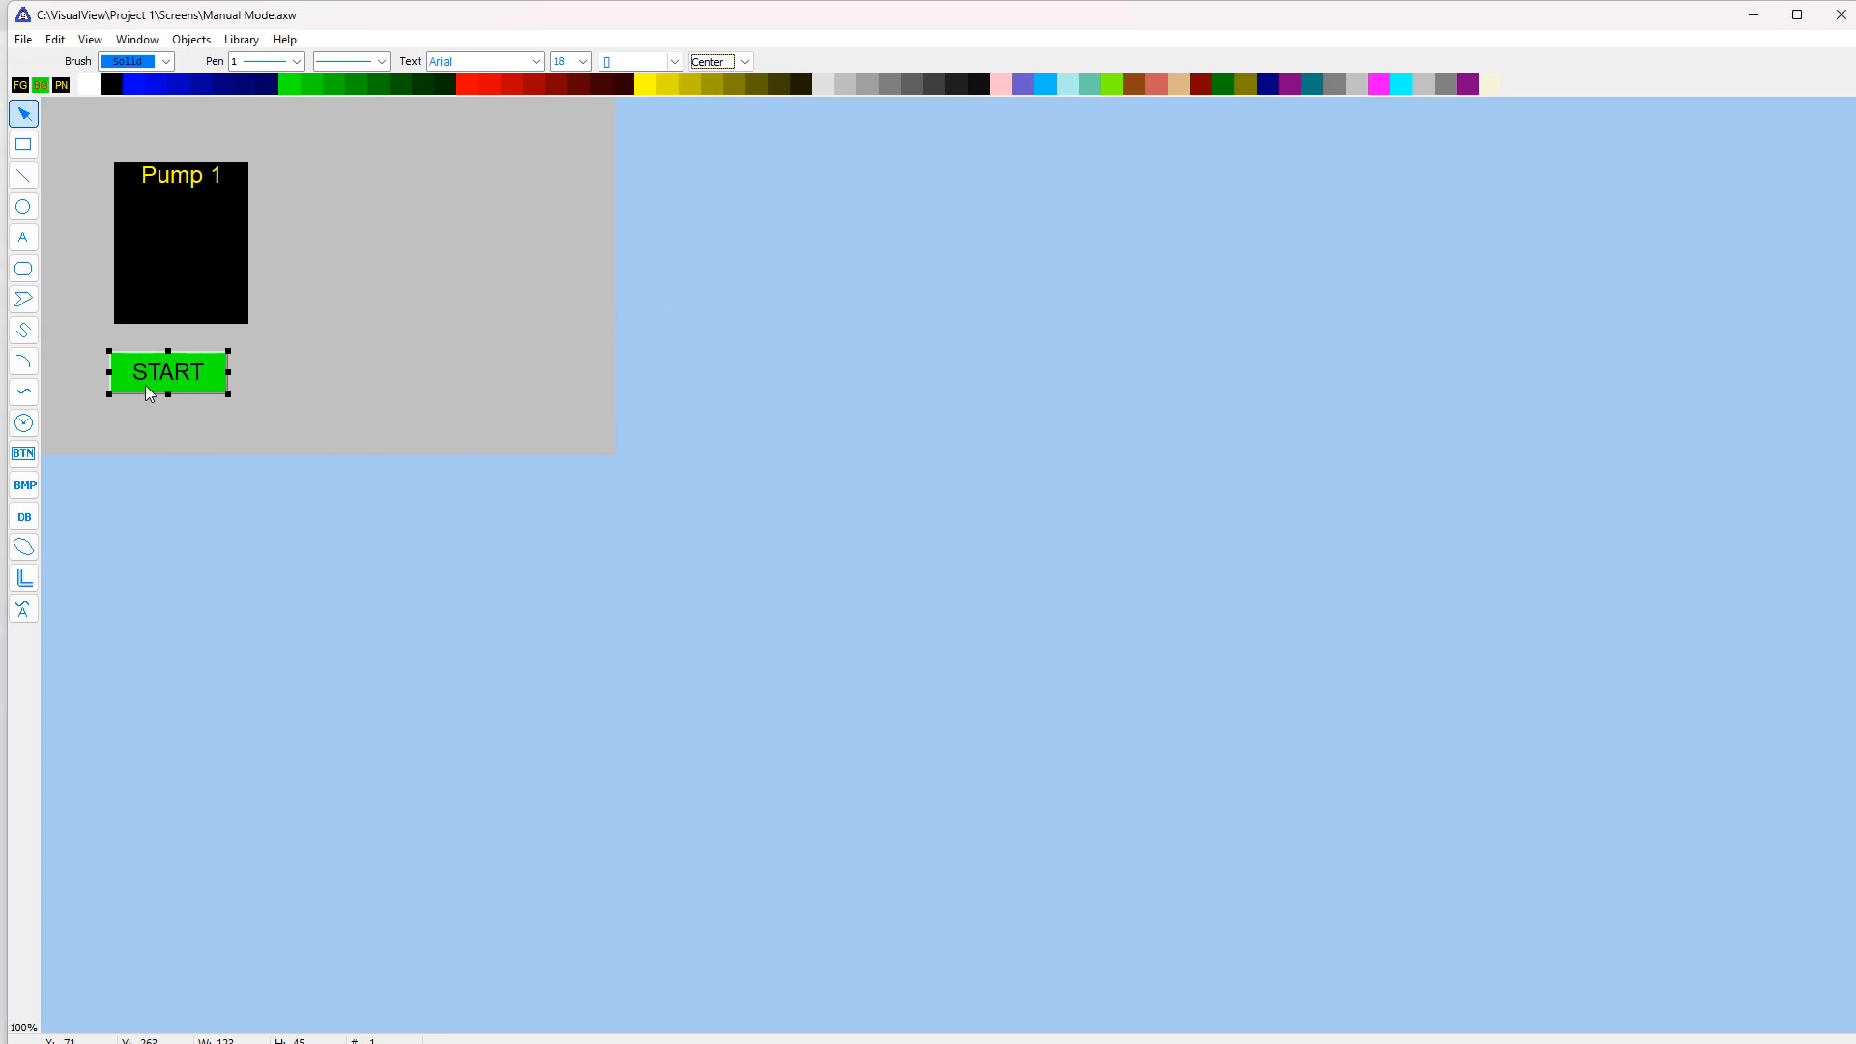
Move the START button into the black box, directly beneath the "Pump 1" text.
drag(169, 377, 178, 368)
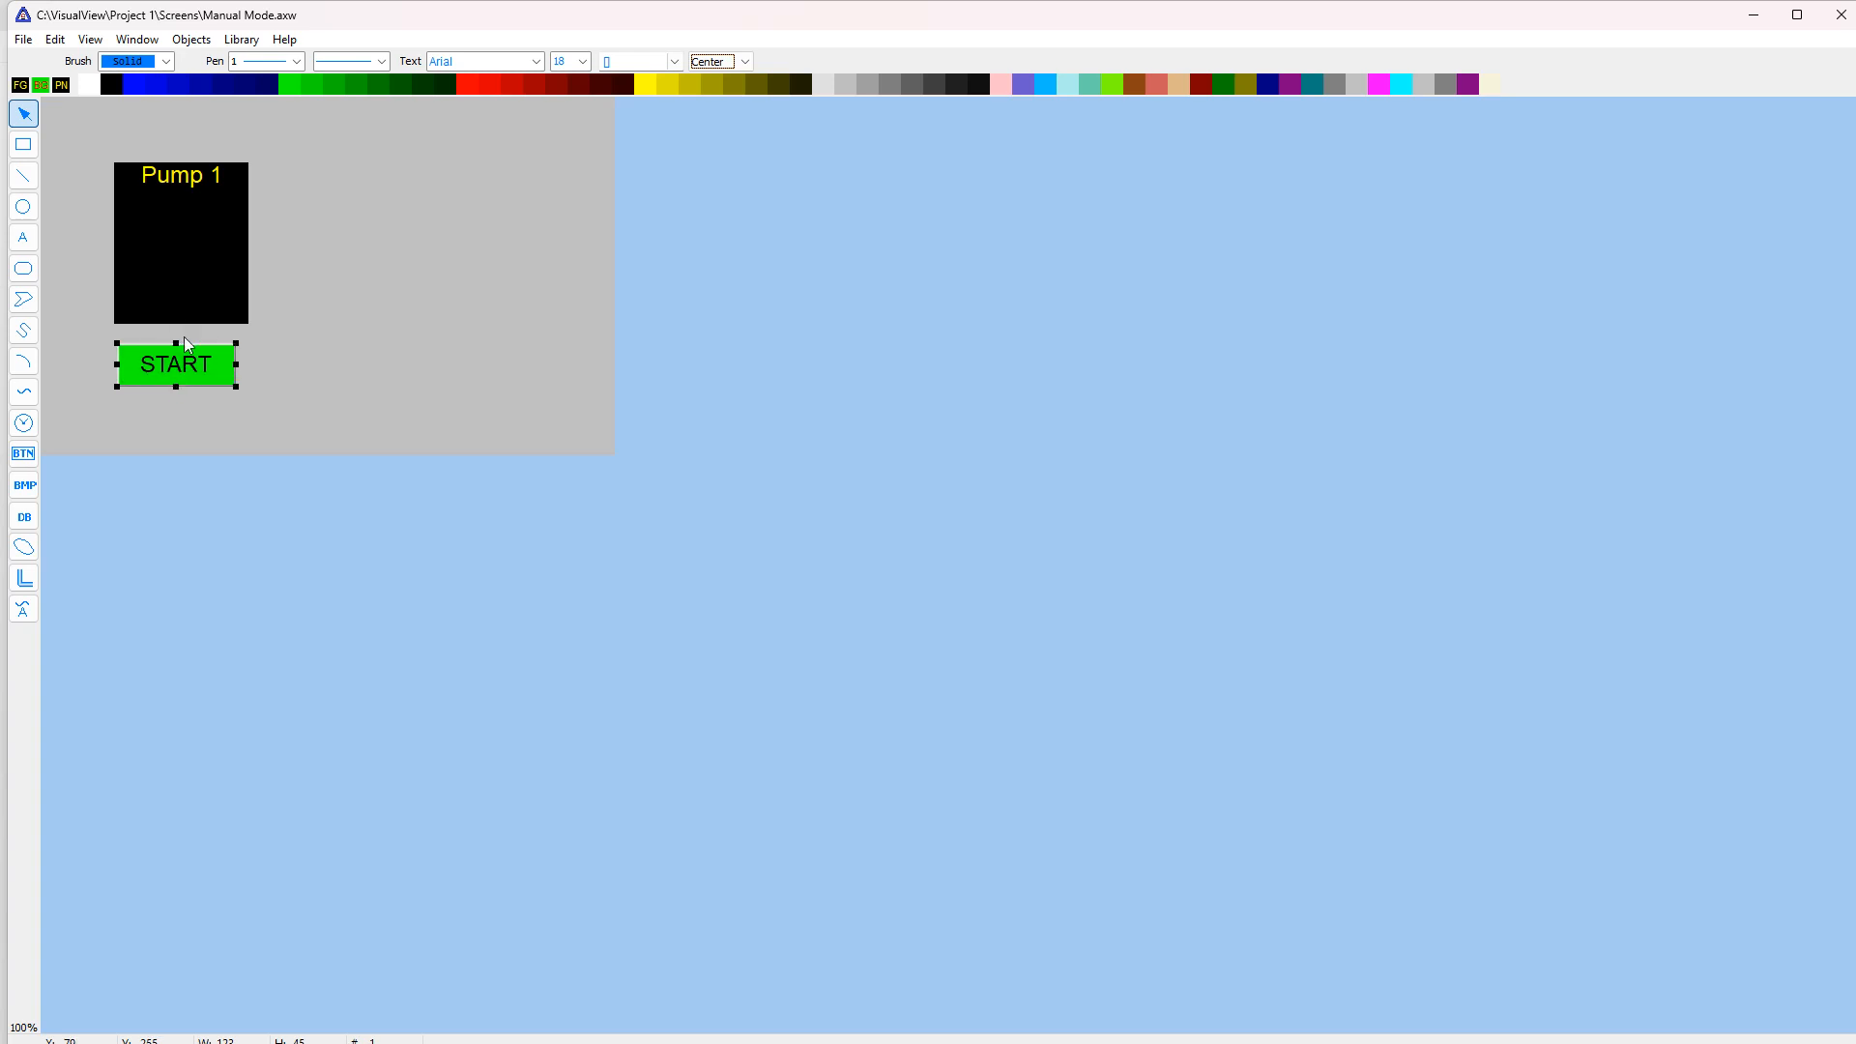
drag(175, 375, 179, 236)
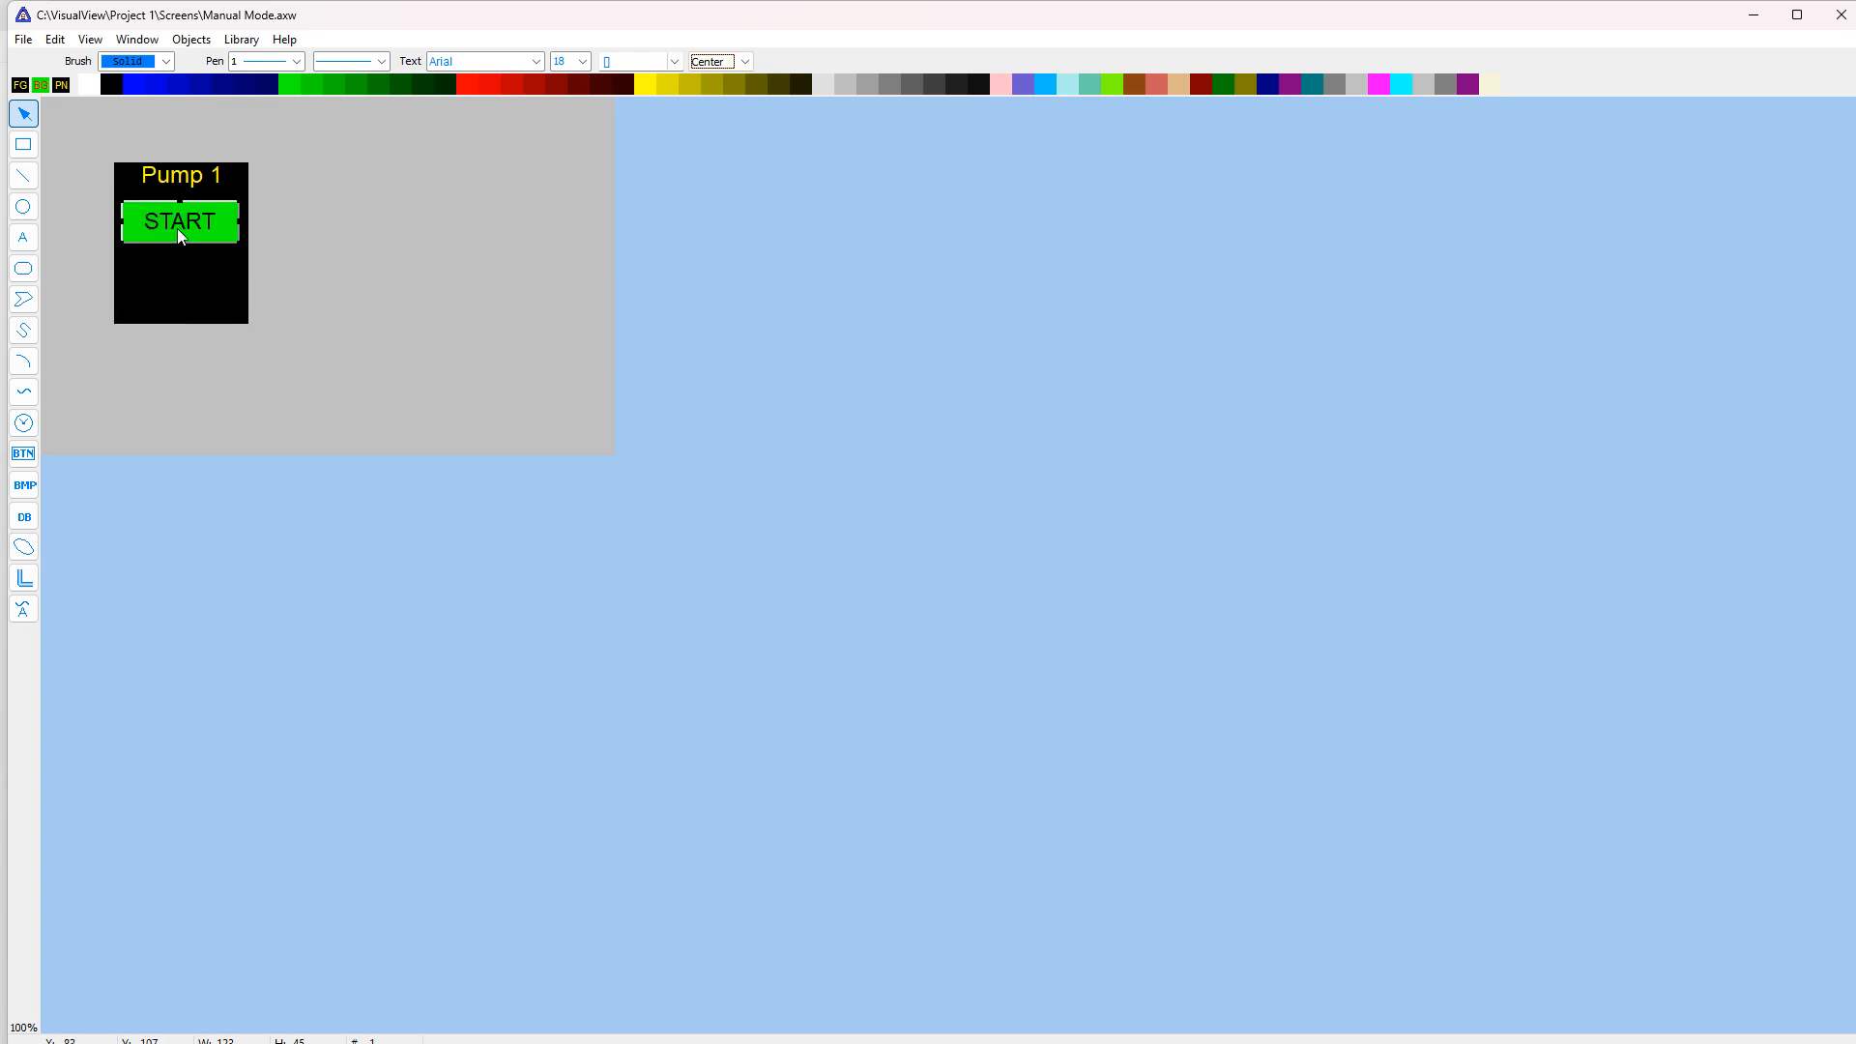
click(168, 261)
click(174, 222)
key(Up)
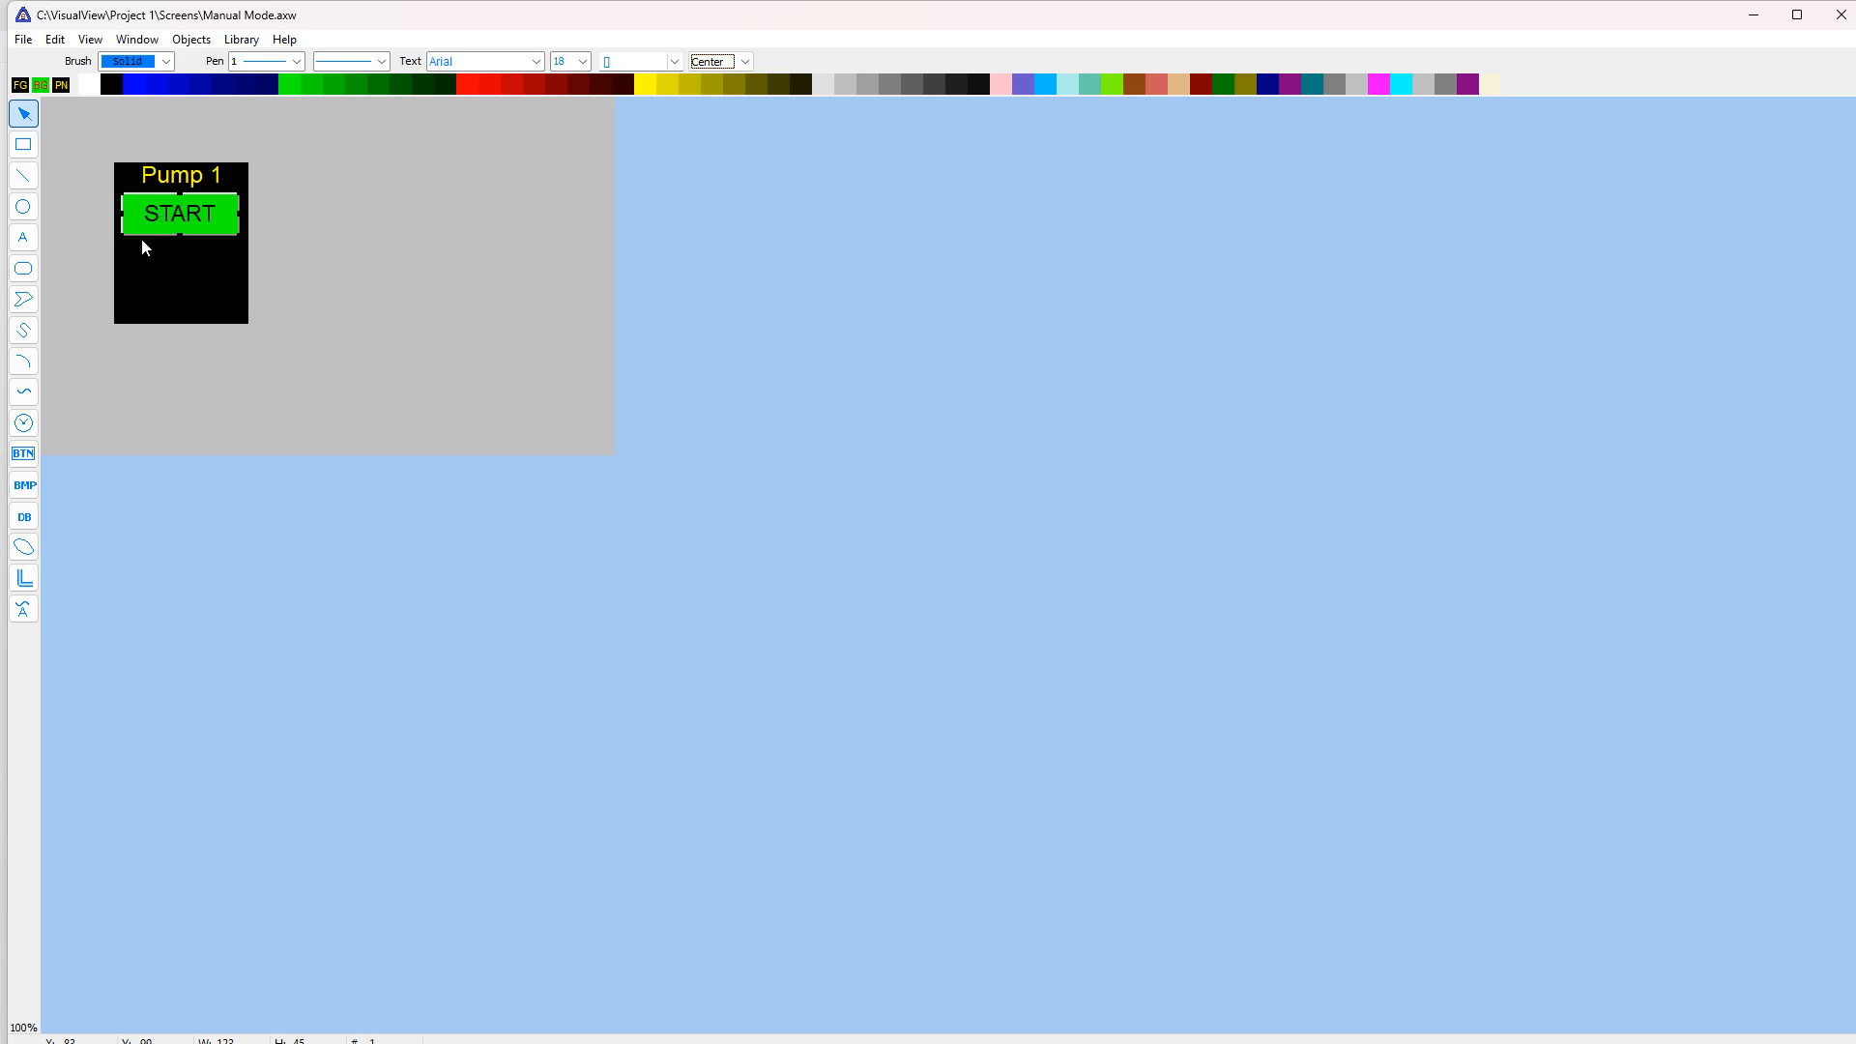
Set the window's grid size to 3.
click(133, 41)
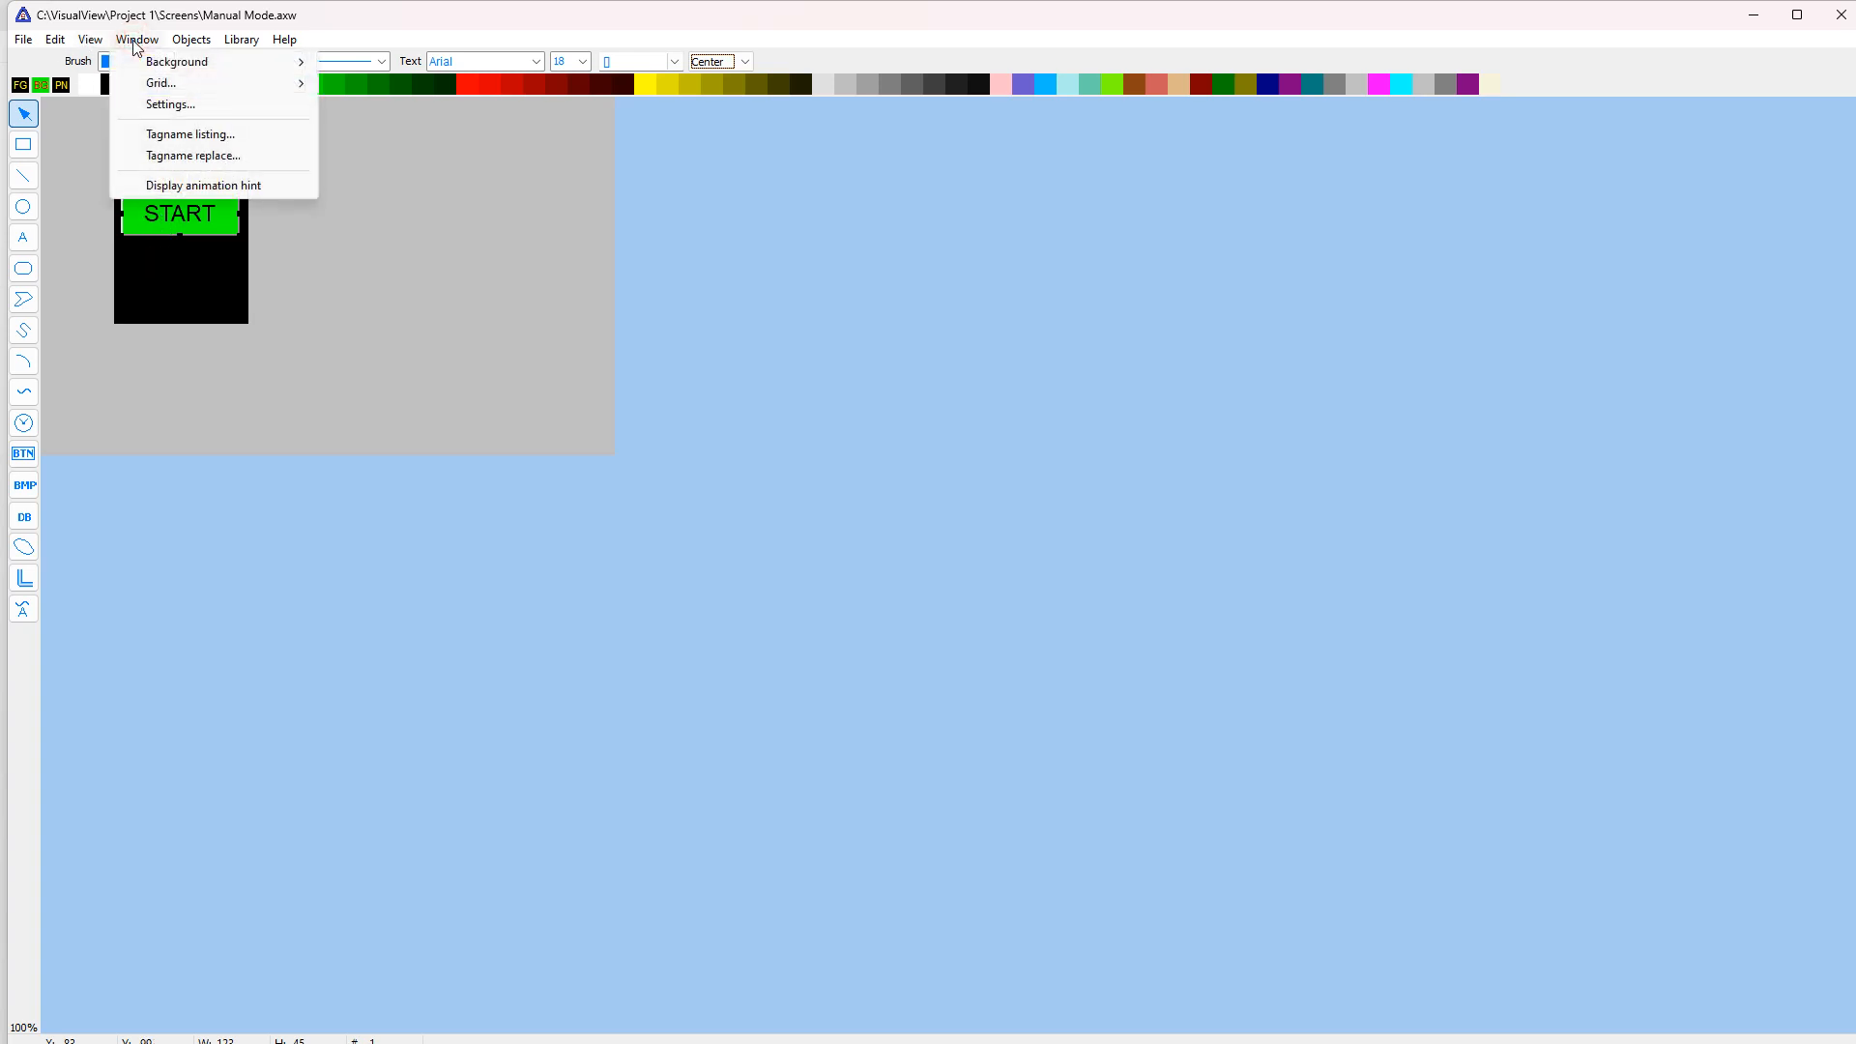
mouse_move(188, 84)
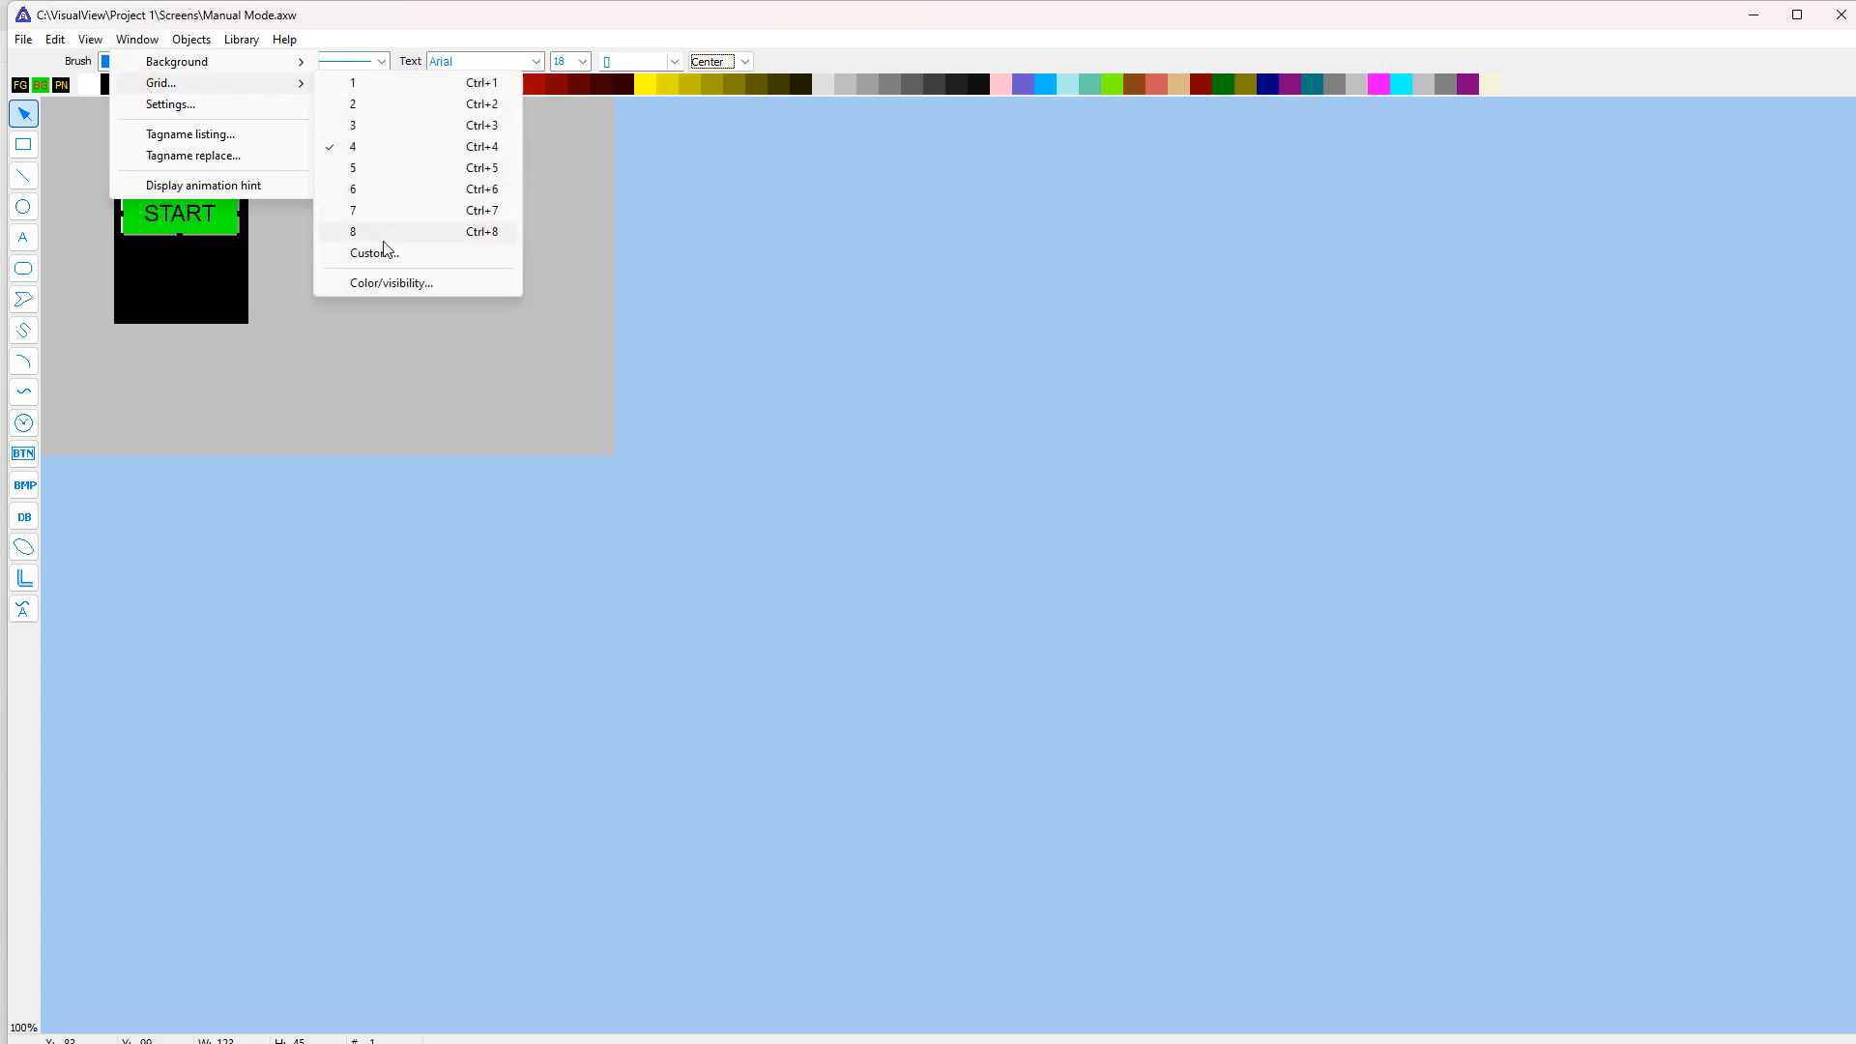
click(394, 127)
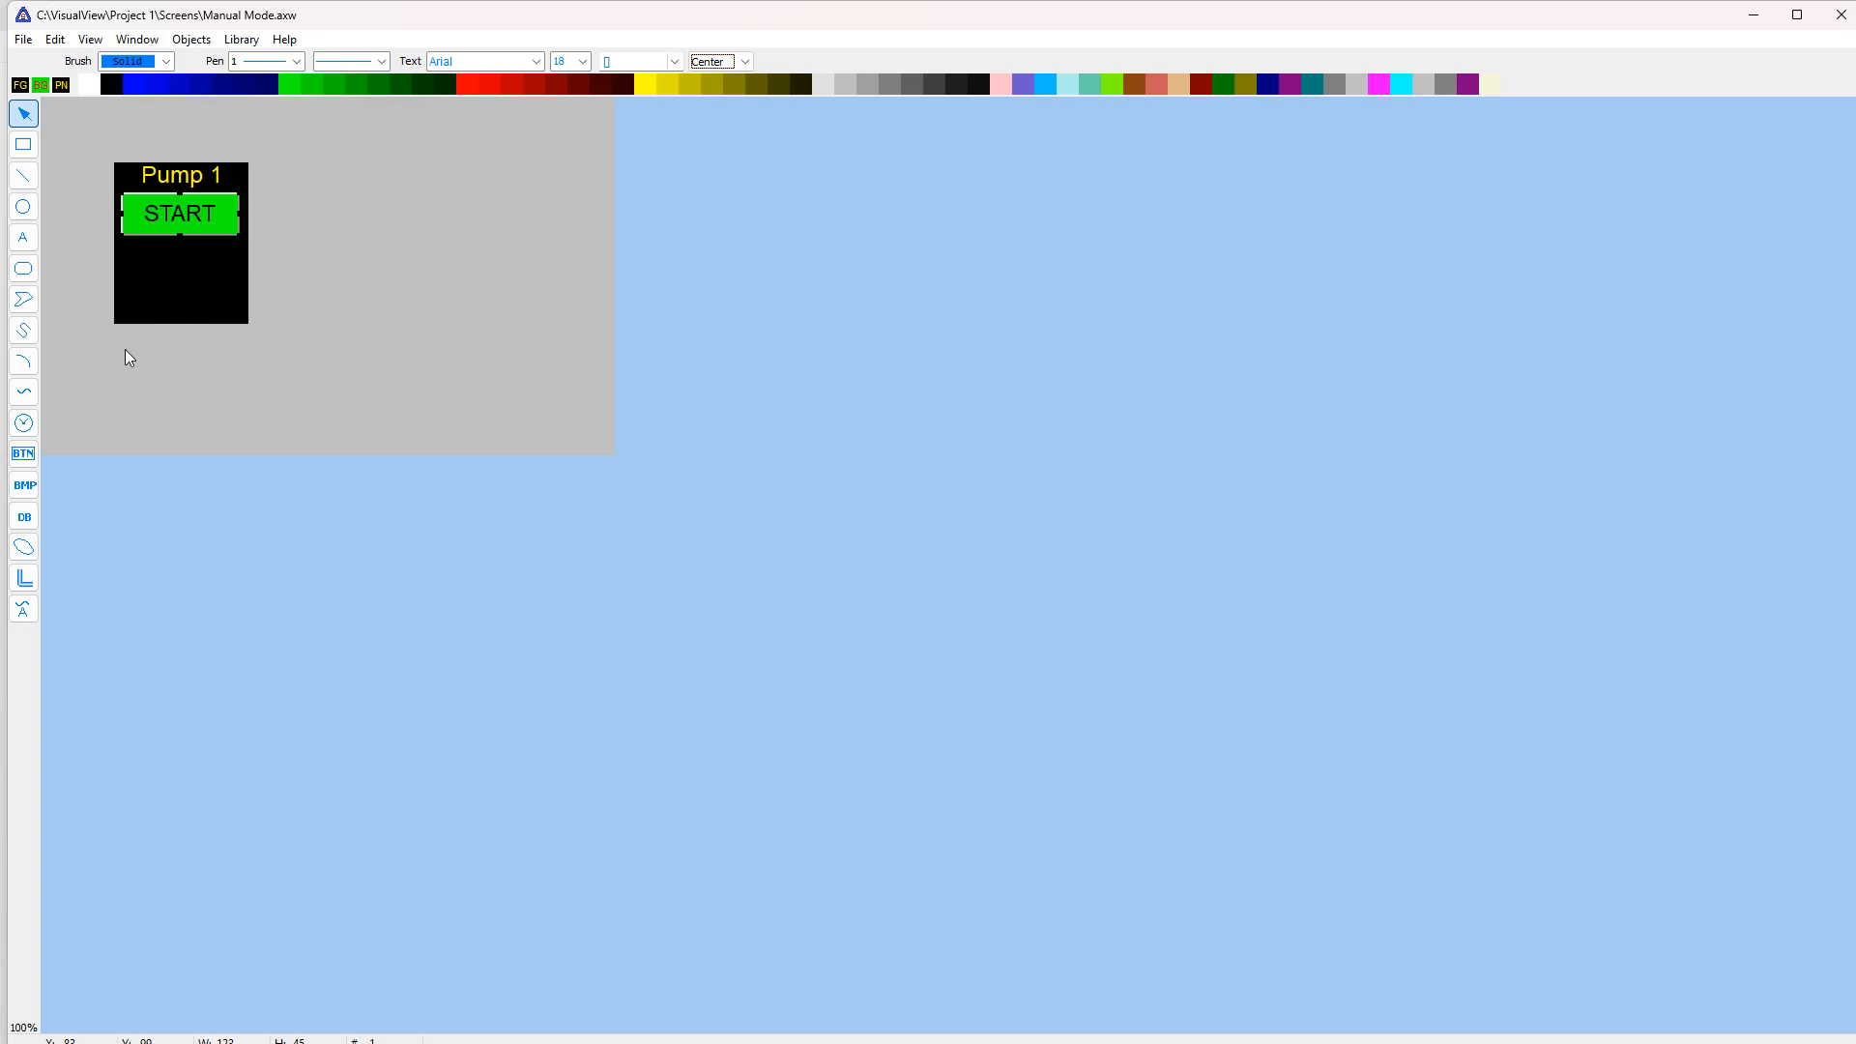
Enable the On mouse up action in the START button's animation settings.
double_click(184, 215)
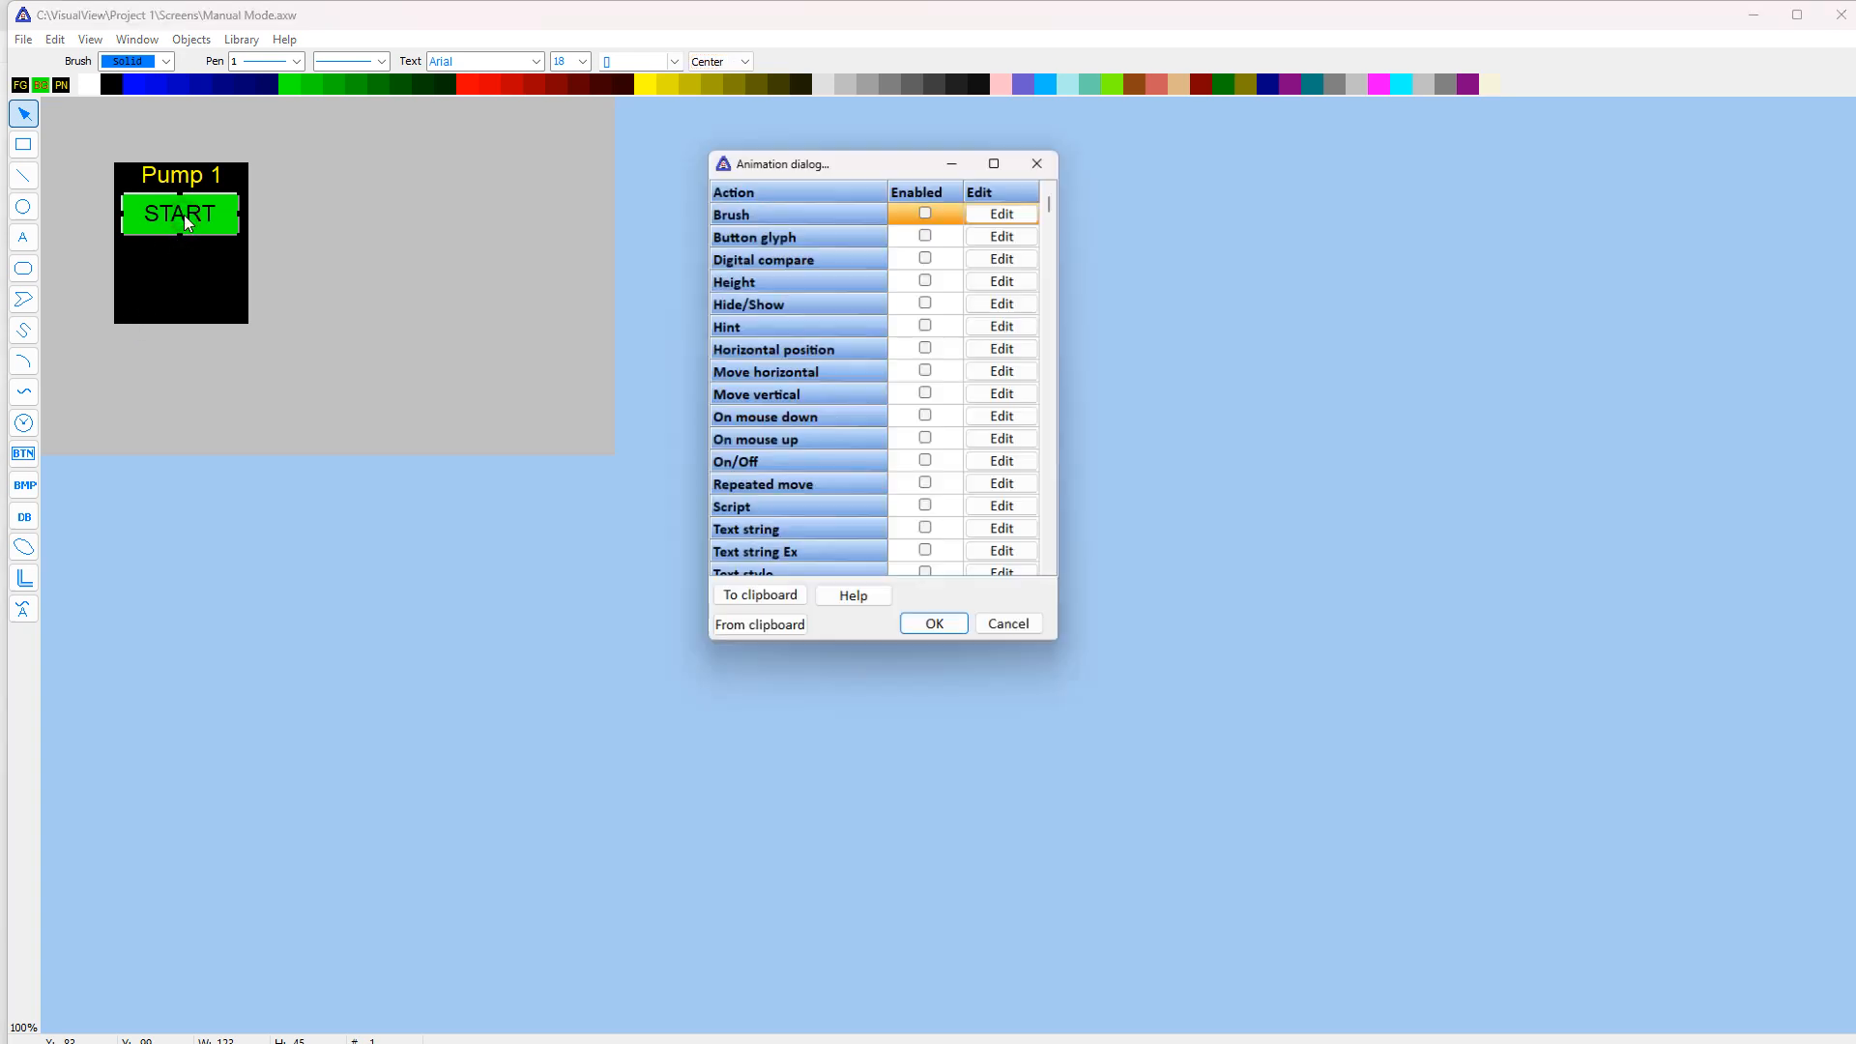
drag(847, 162, 833, 166)
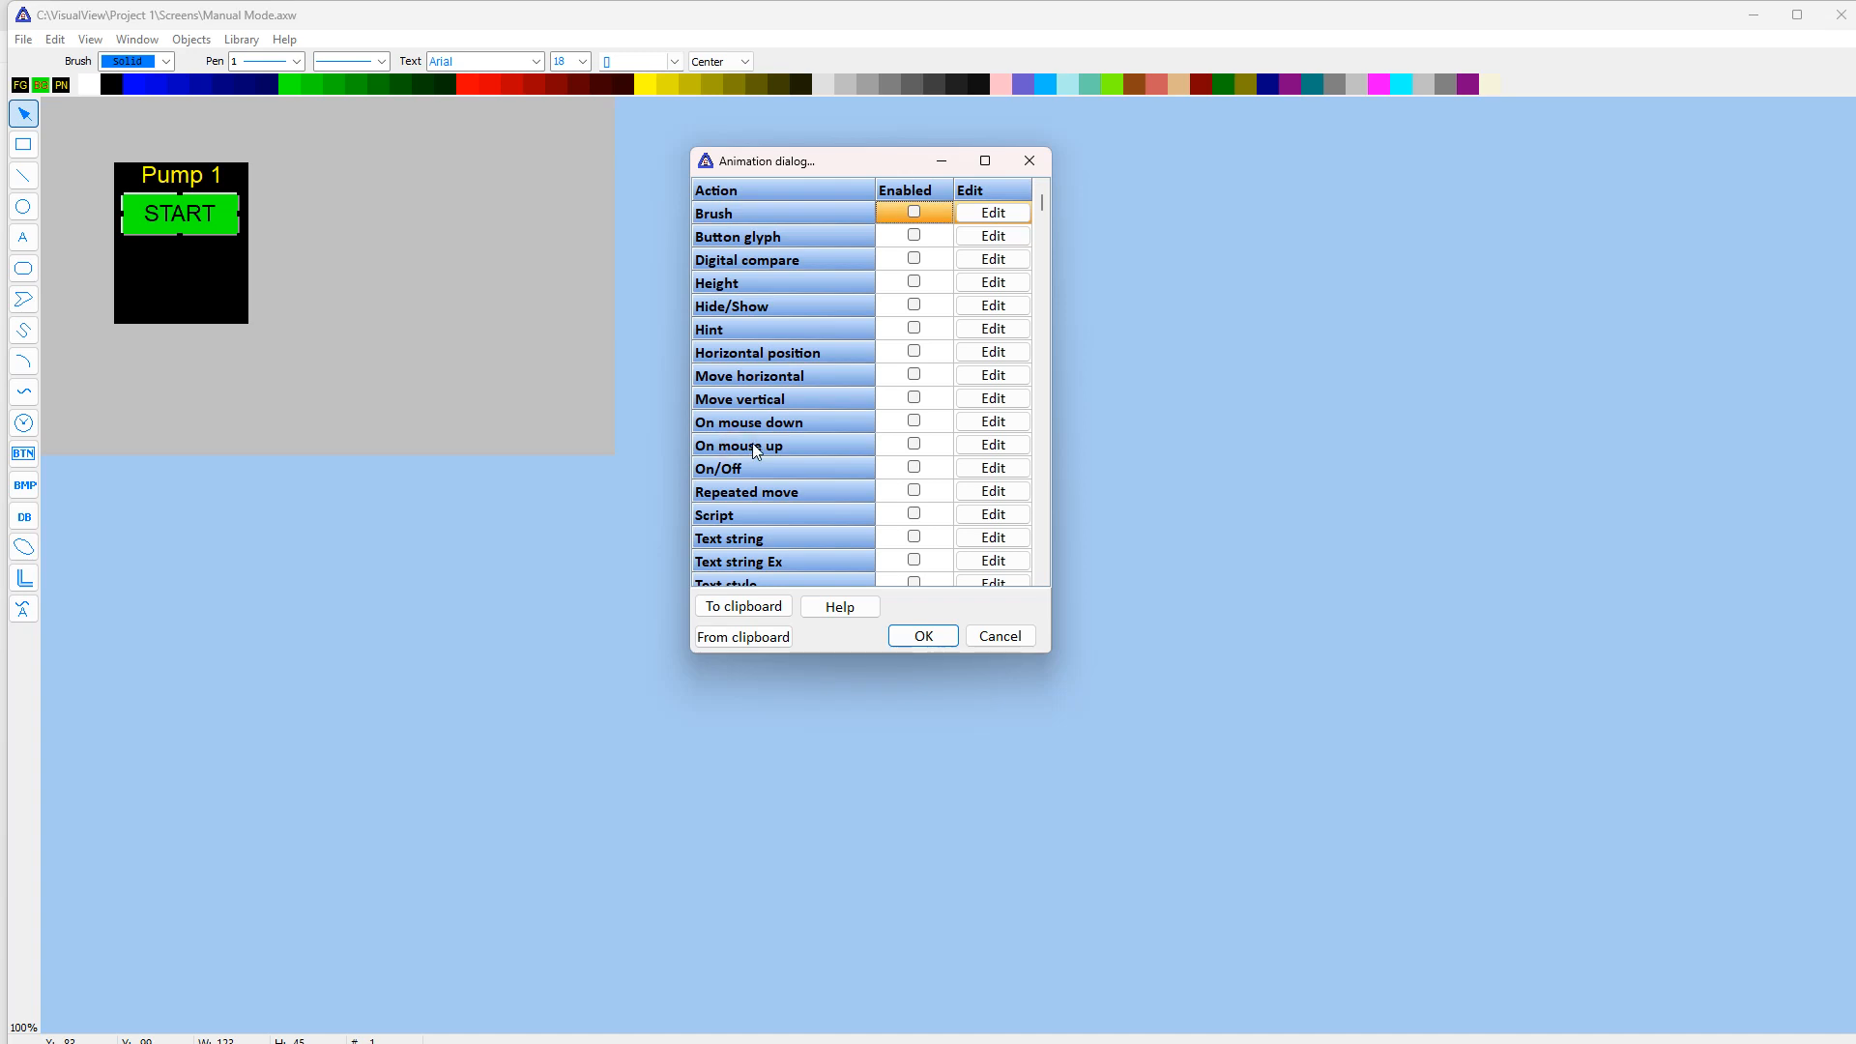
click(913, 445)
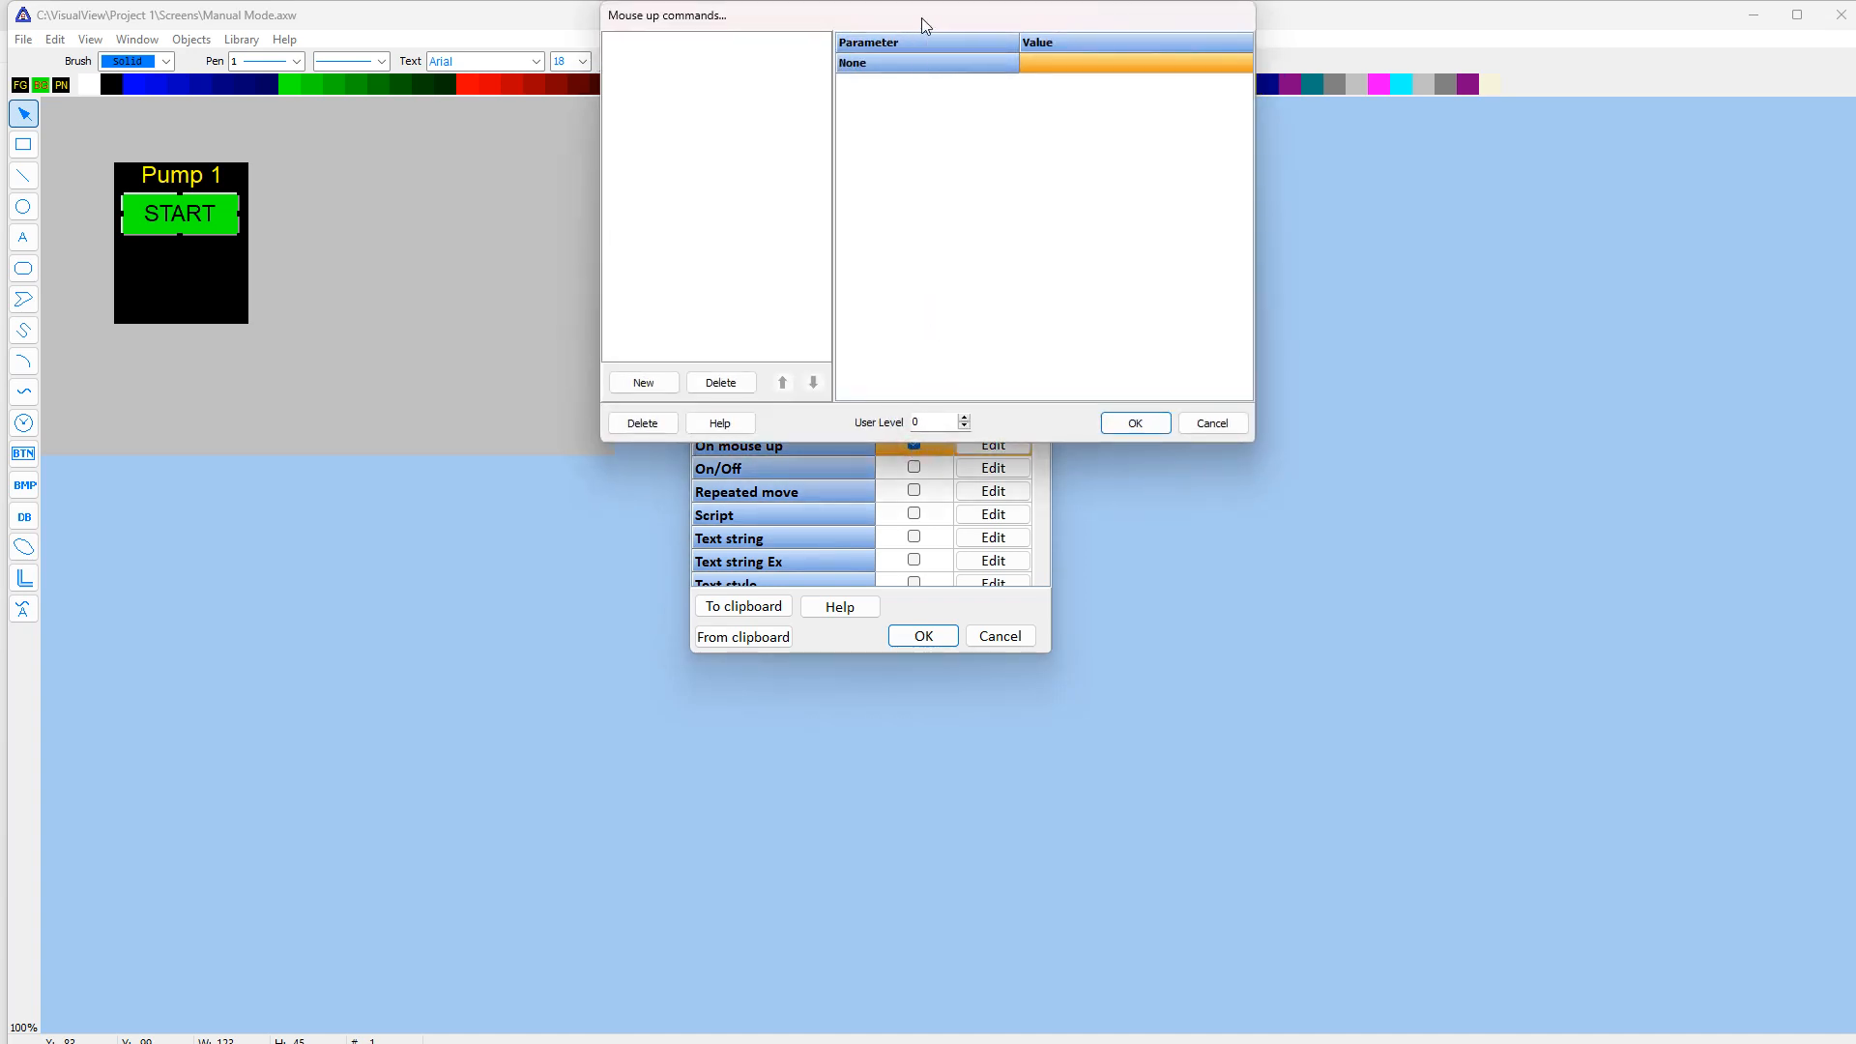
drag(920, 18, 926, 106)
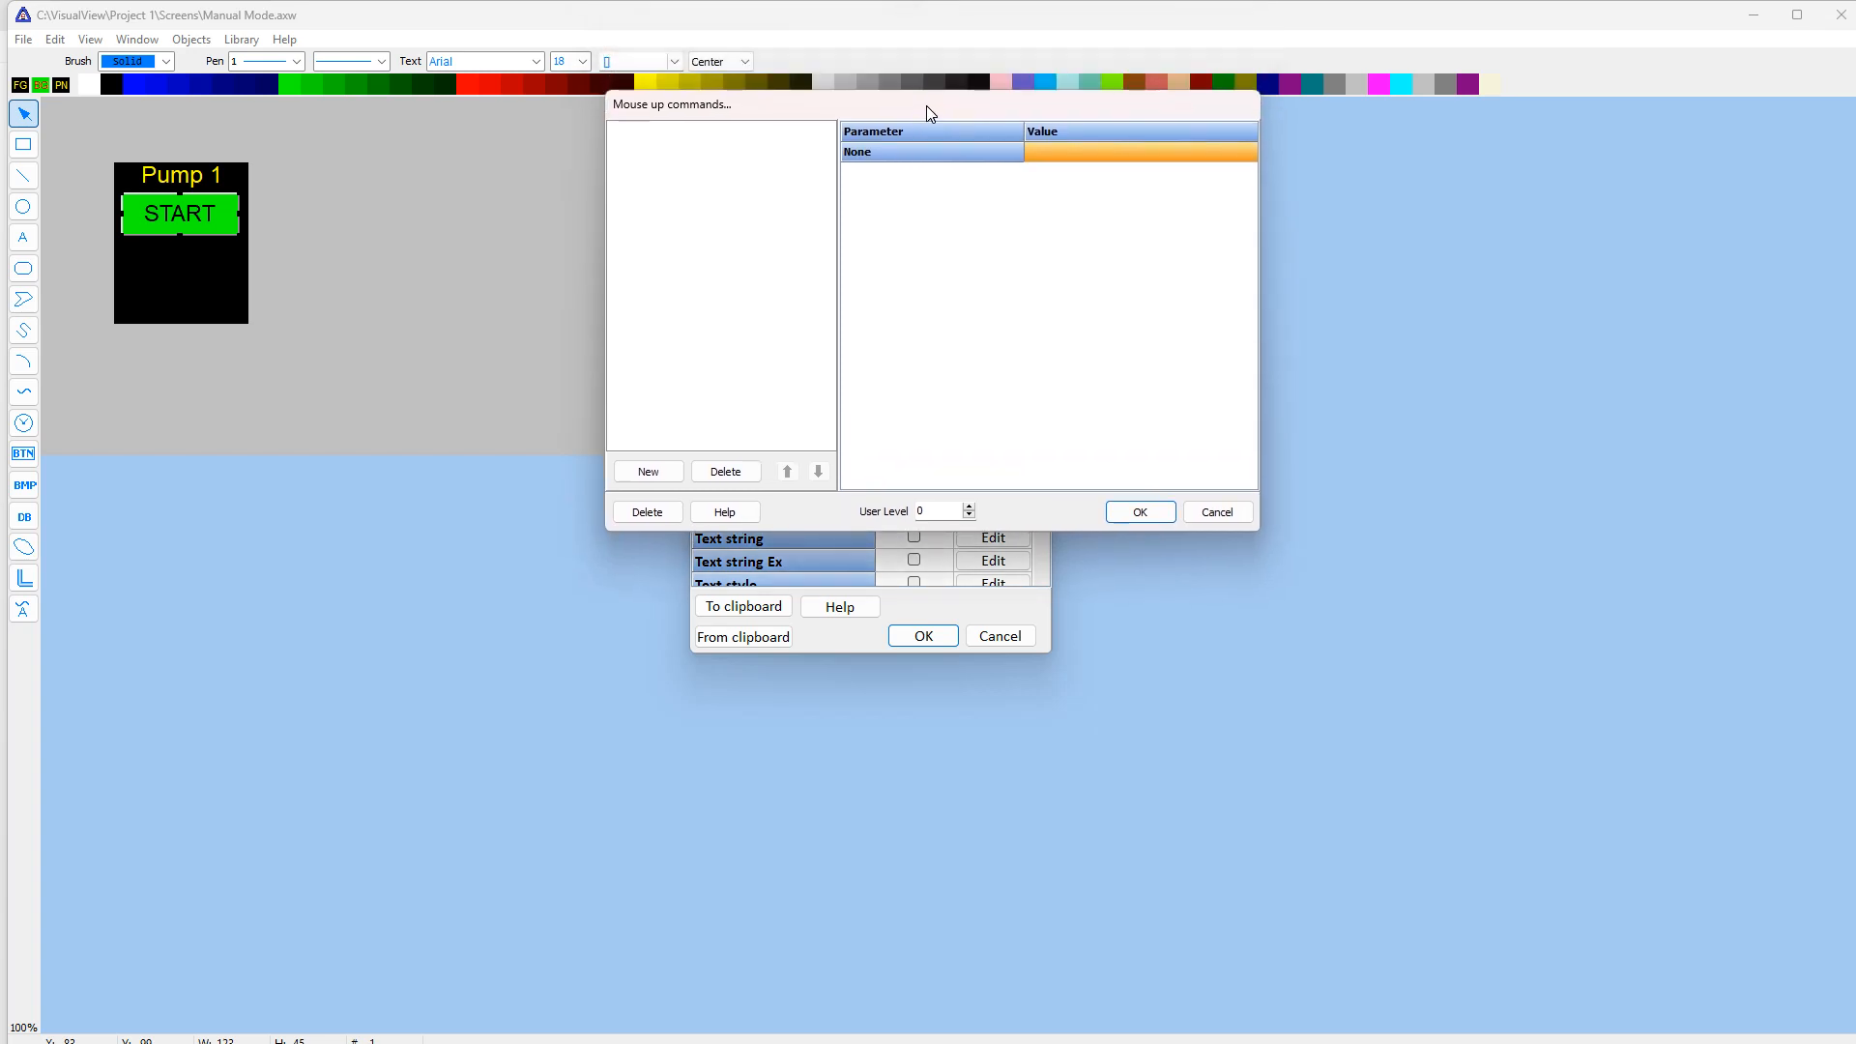
Add a Pulse boolean command to the START button's mouse up commands.
click(652, 474)
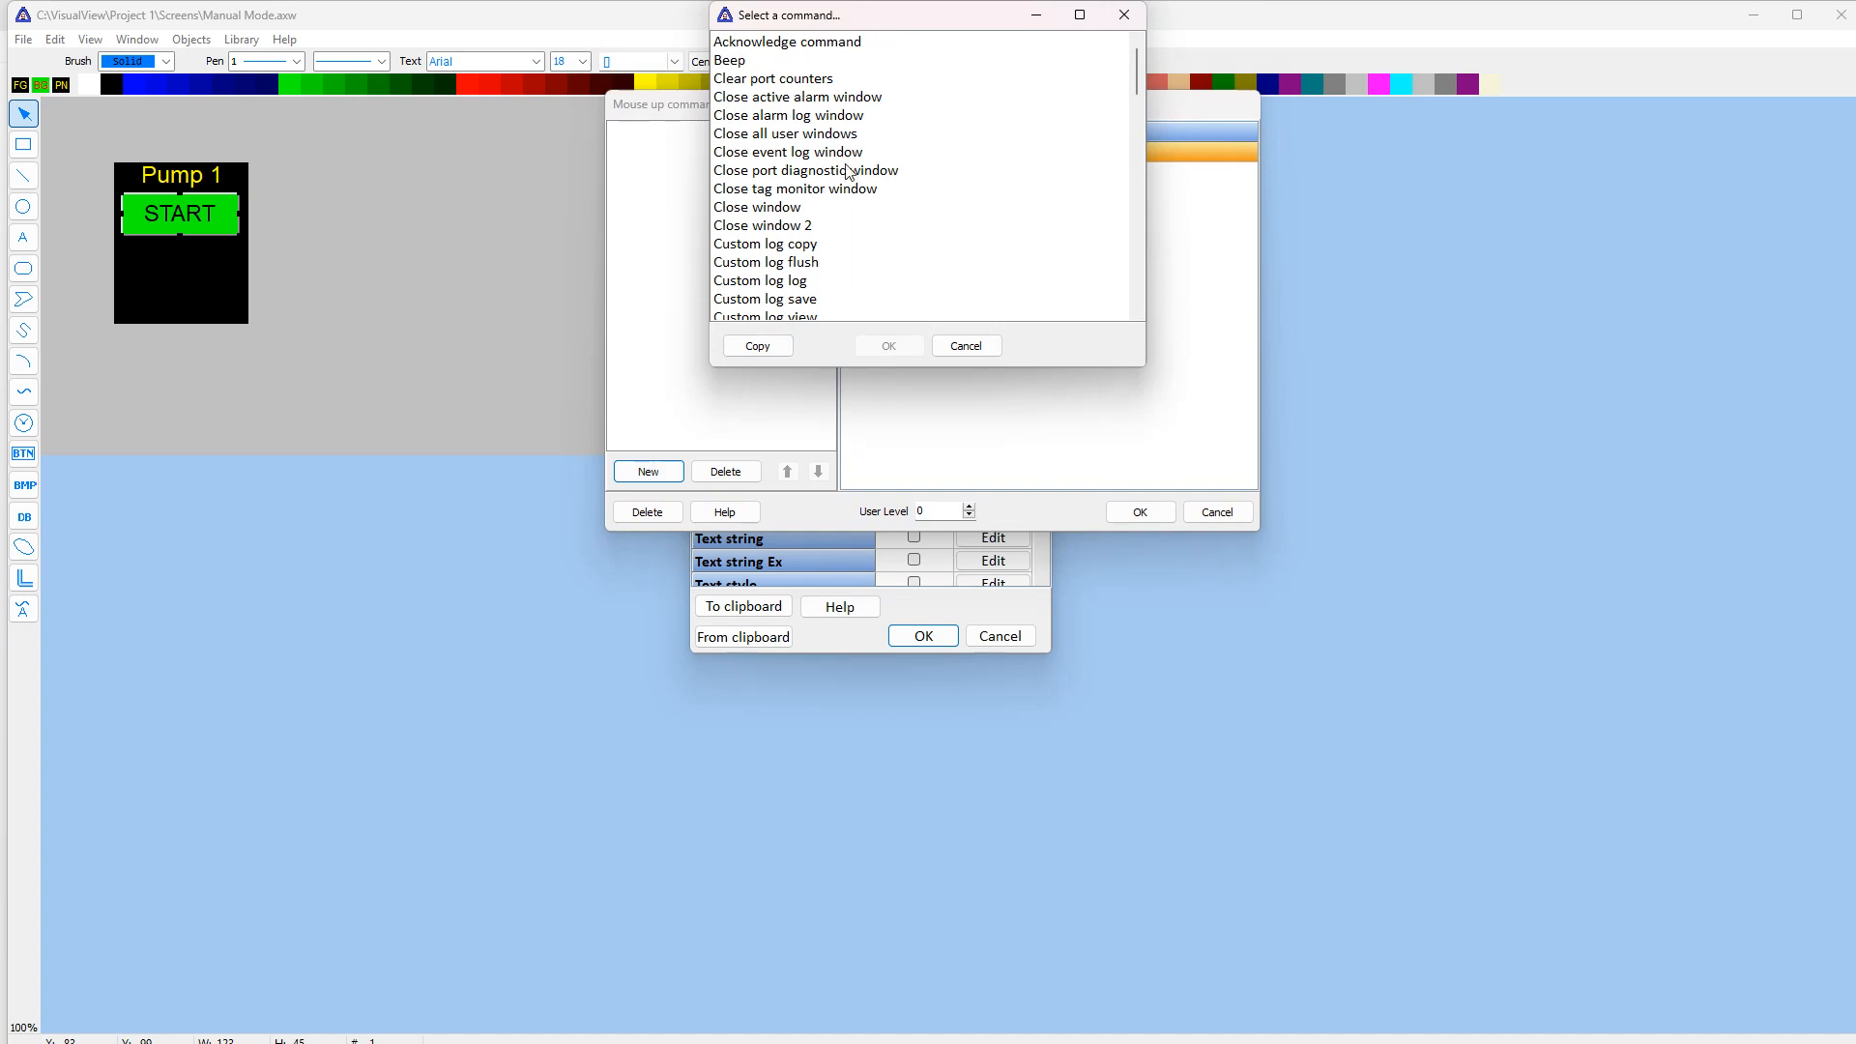
scroll(1001, 207, down, 3)
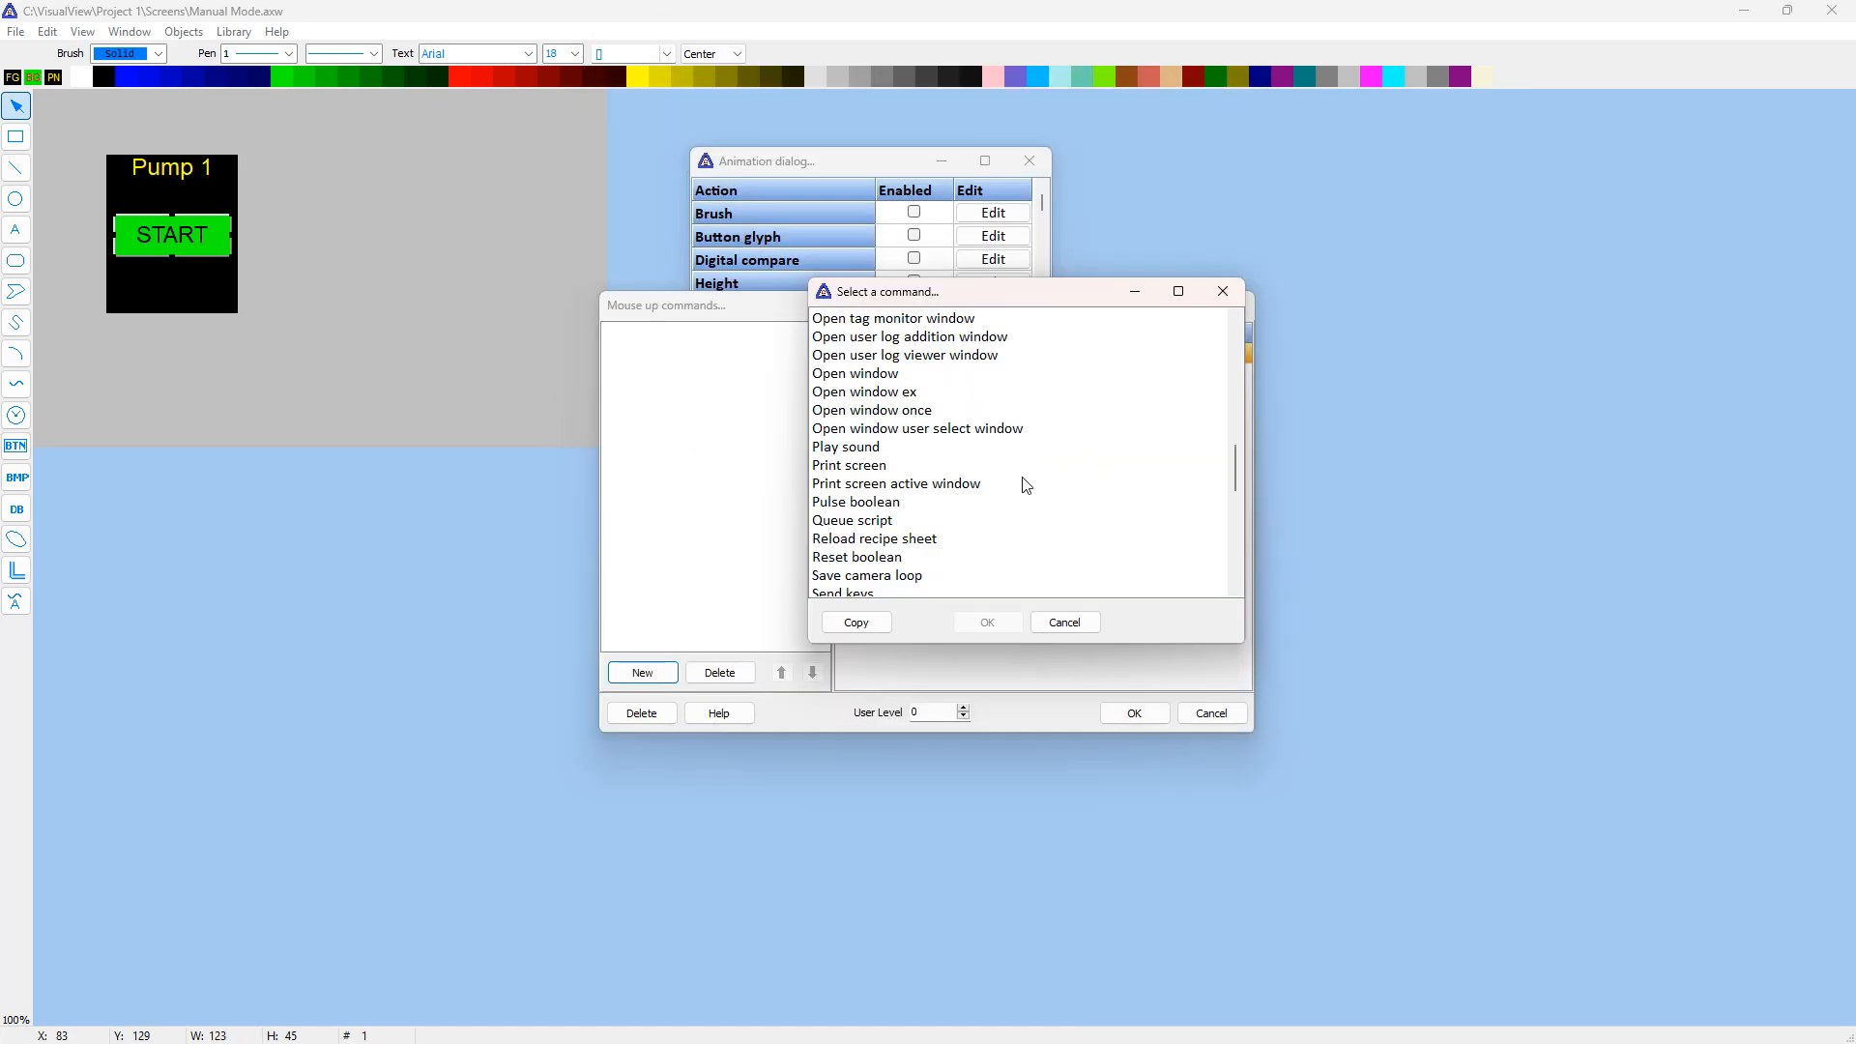
click(884, 504)
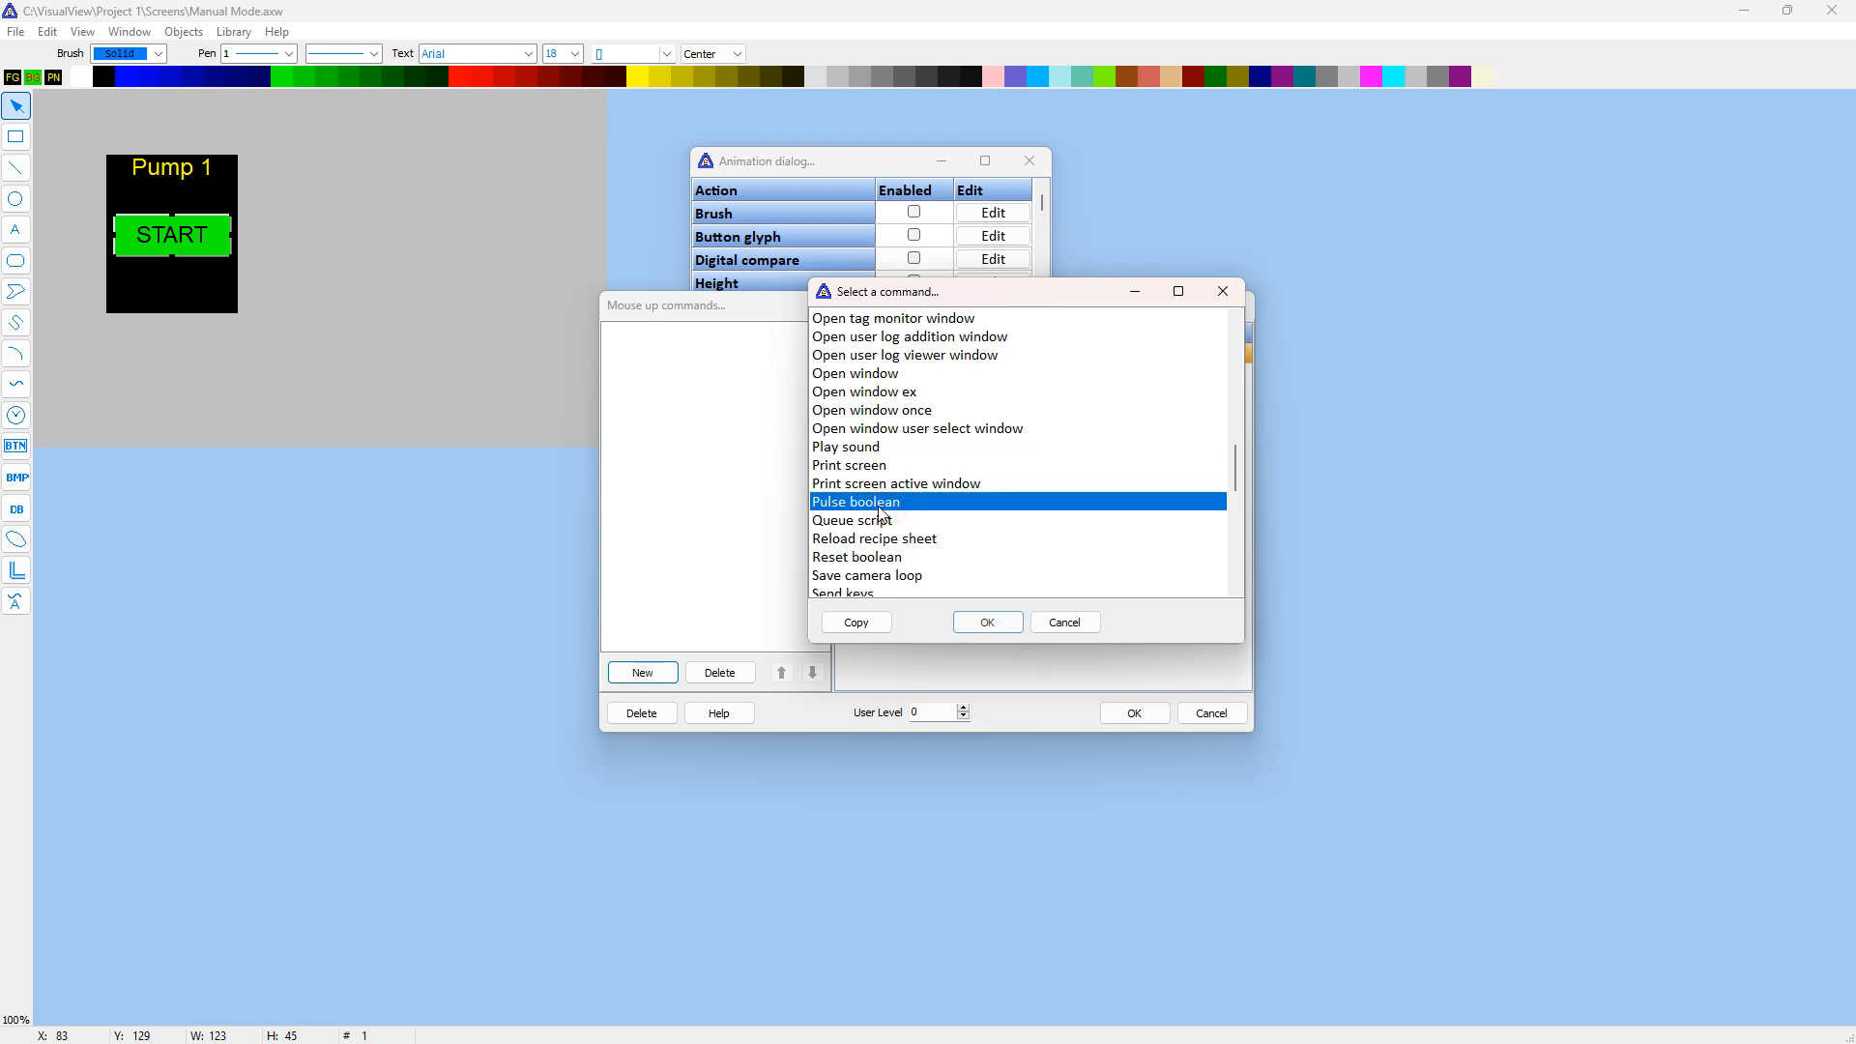
click(988, 624)
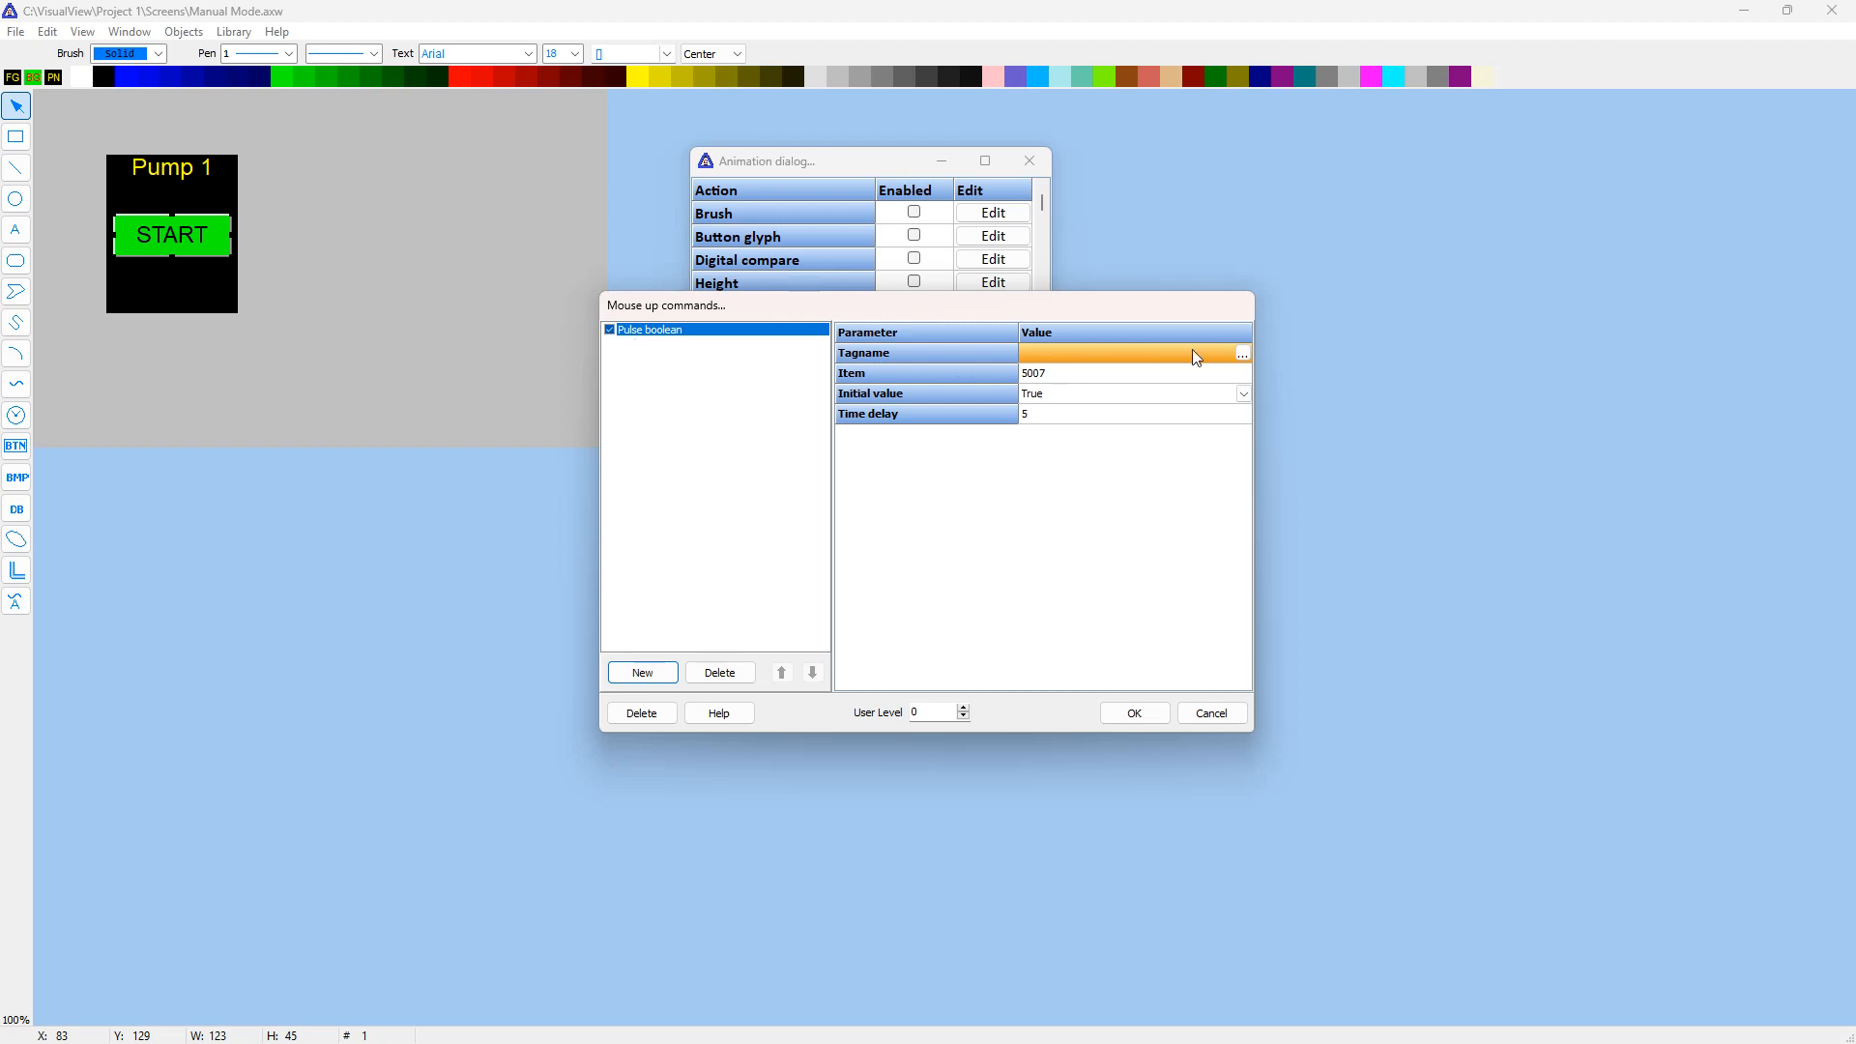
Point the START button's Pulse boolean command at the Start Pump One HMI tag with a time delay of 1, and save the animation.
click(1243, 356)
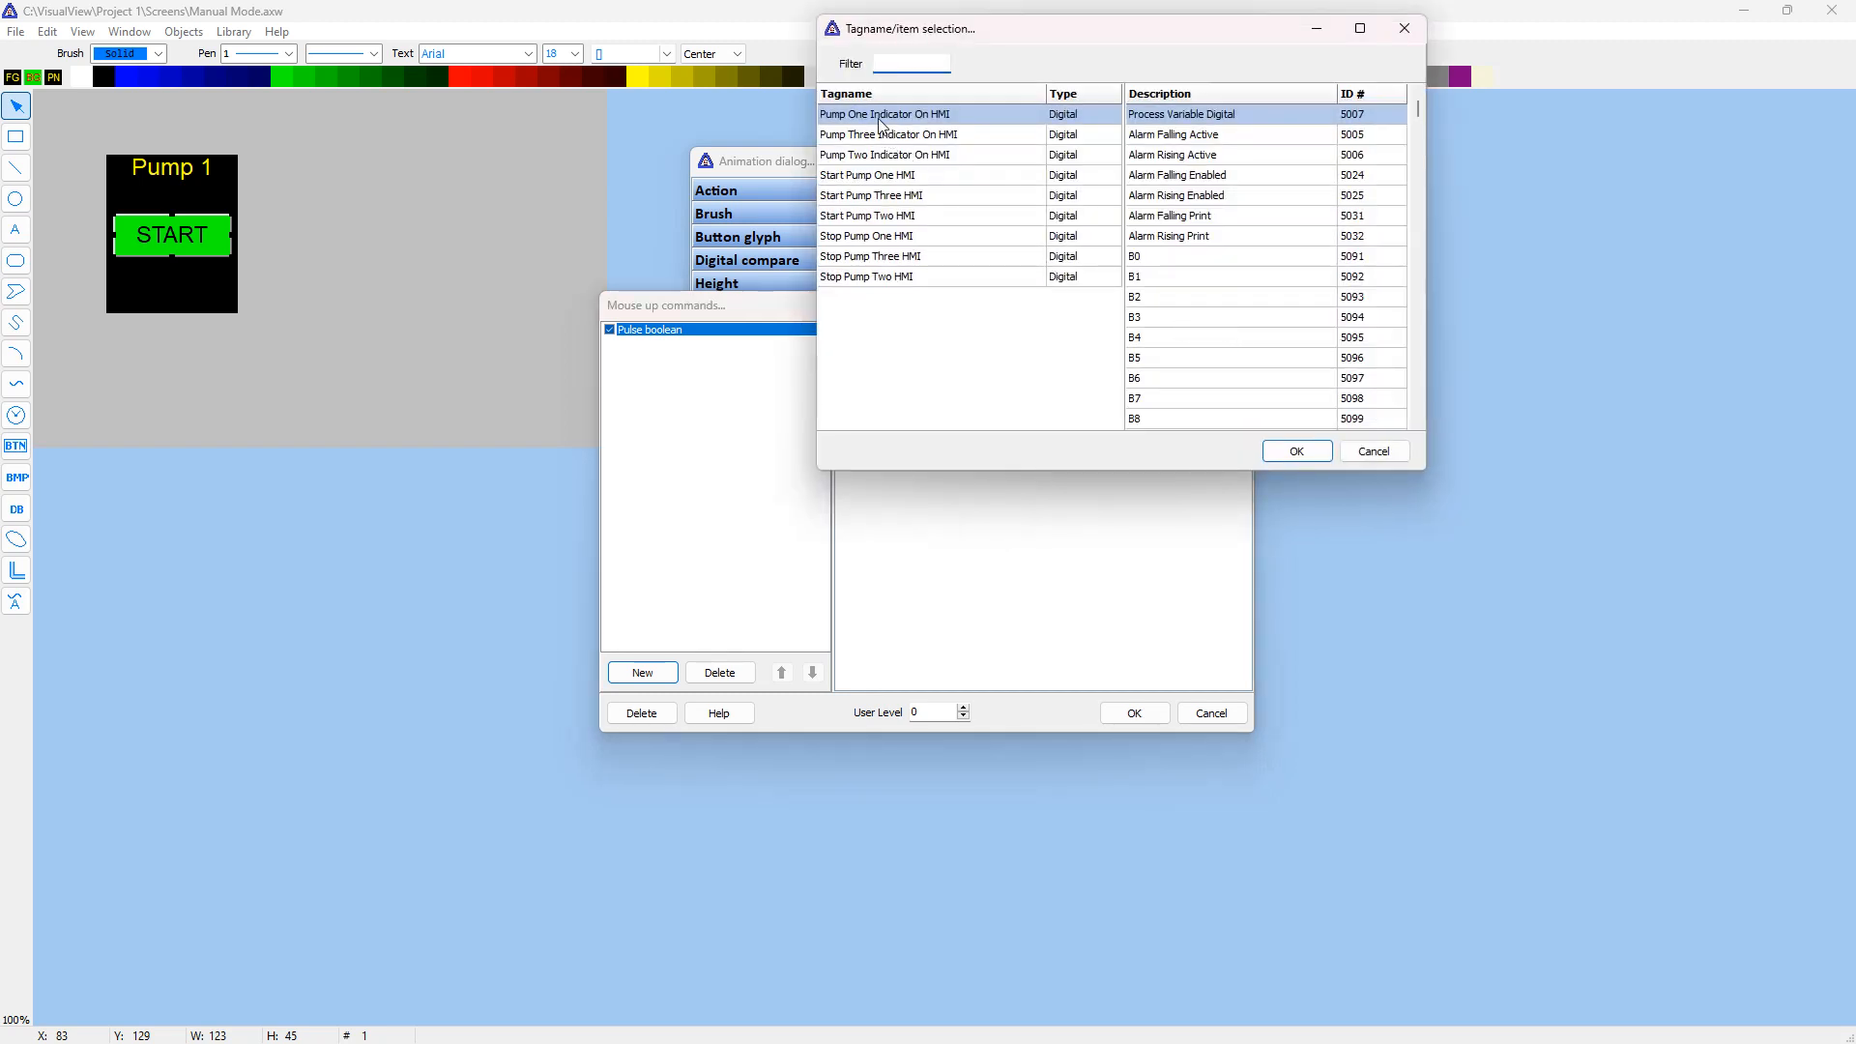
click(856, 178)
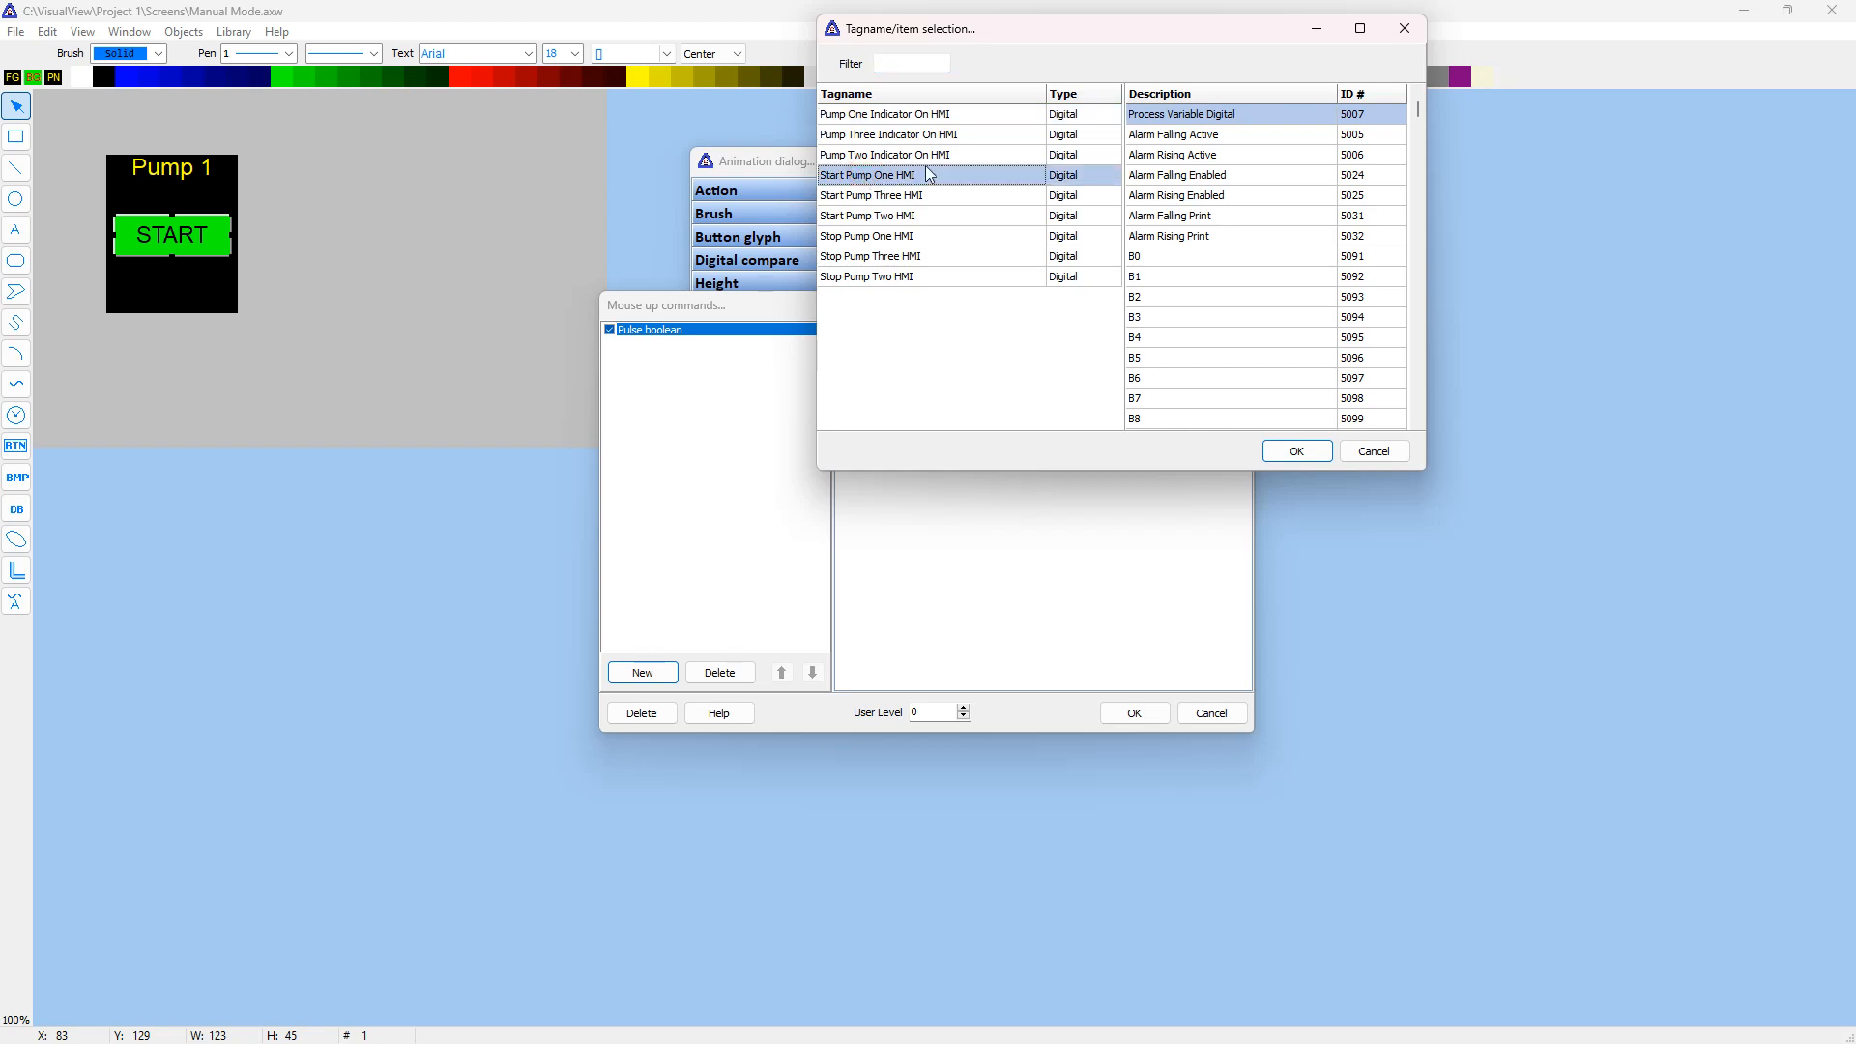
click(1295, 452)
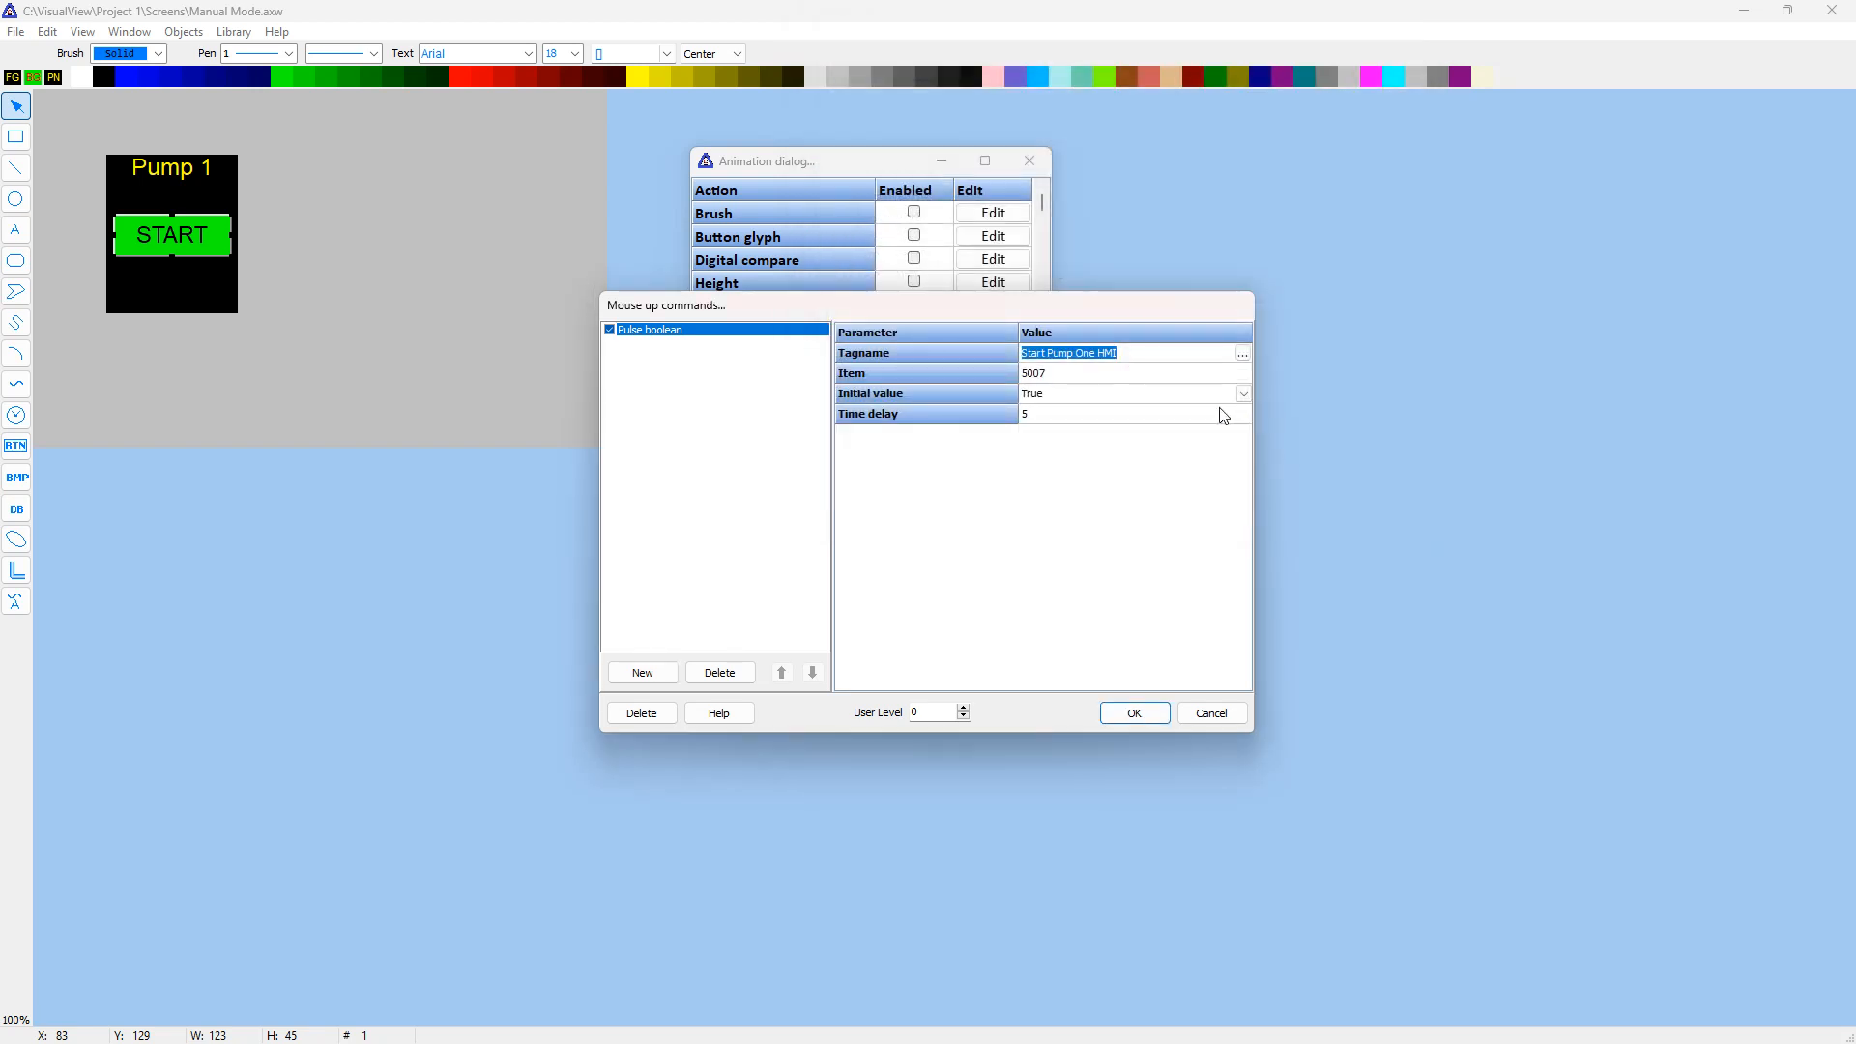
click(1051, 413)
click(1134, 715)
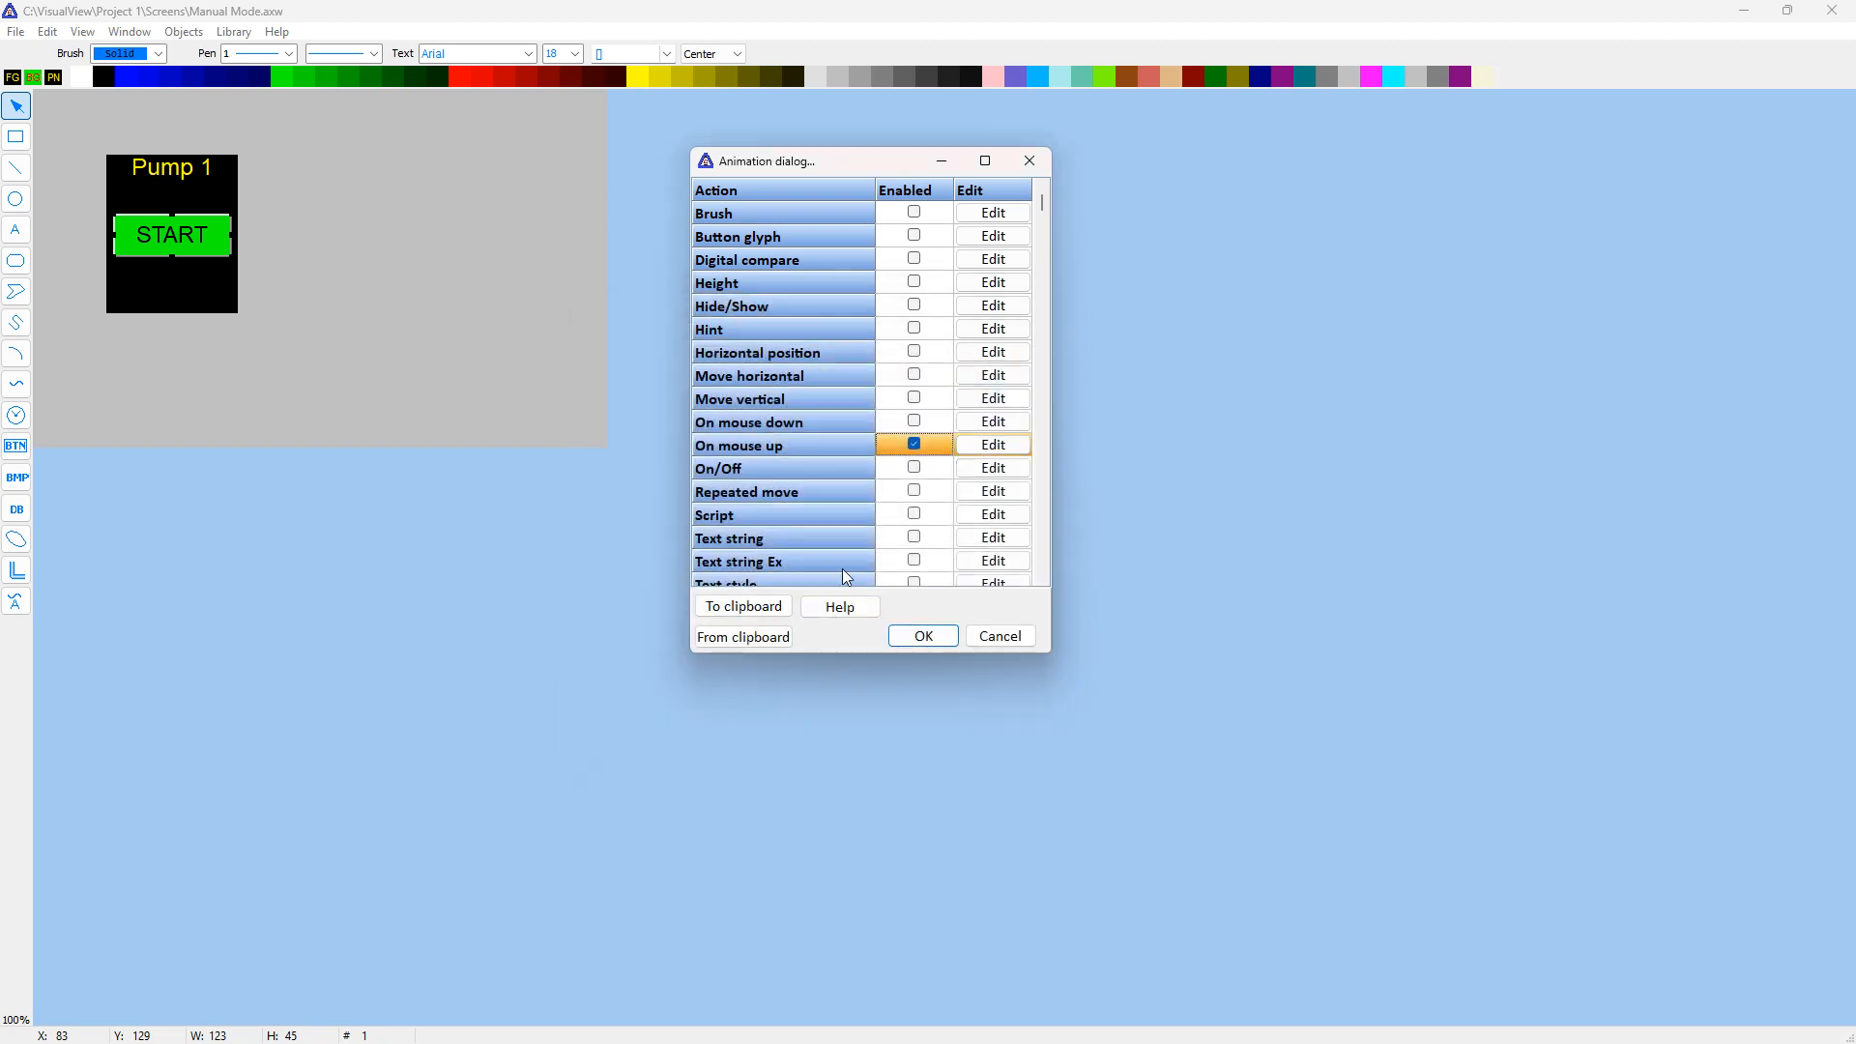
click(923, 636)
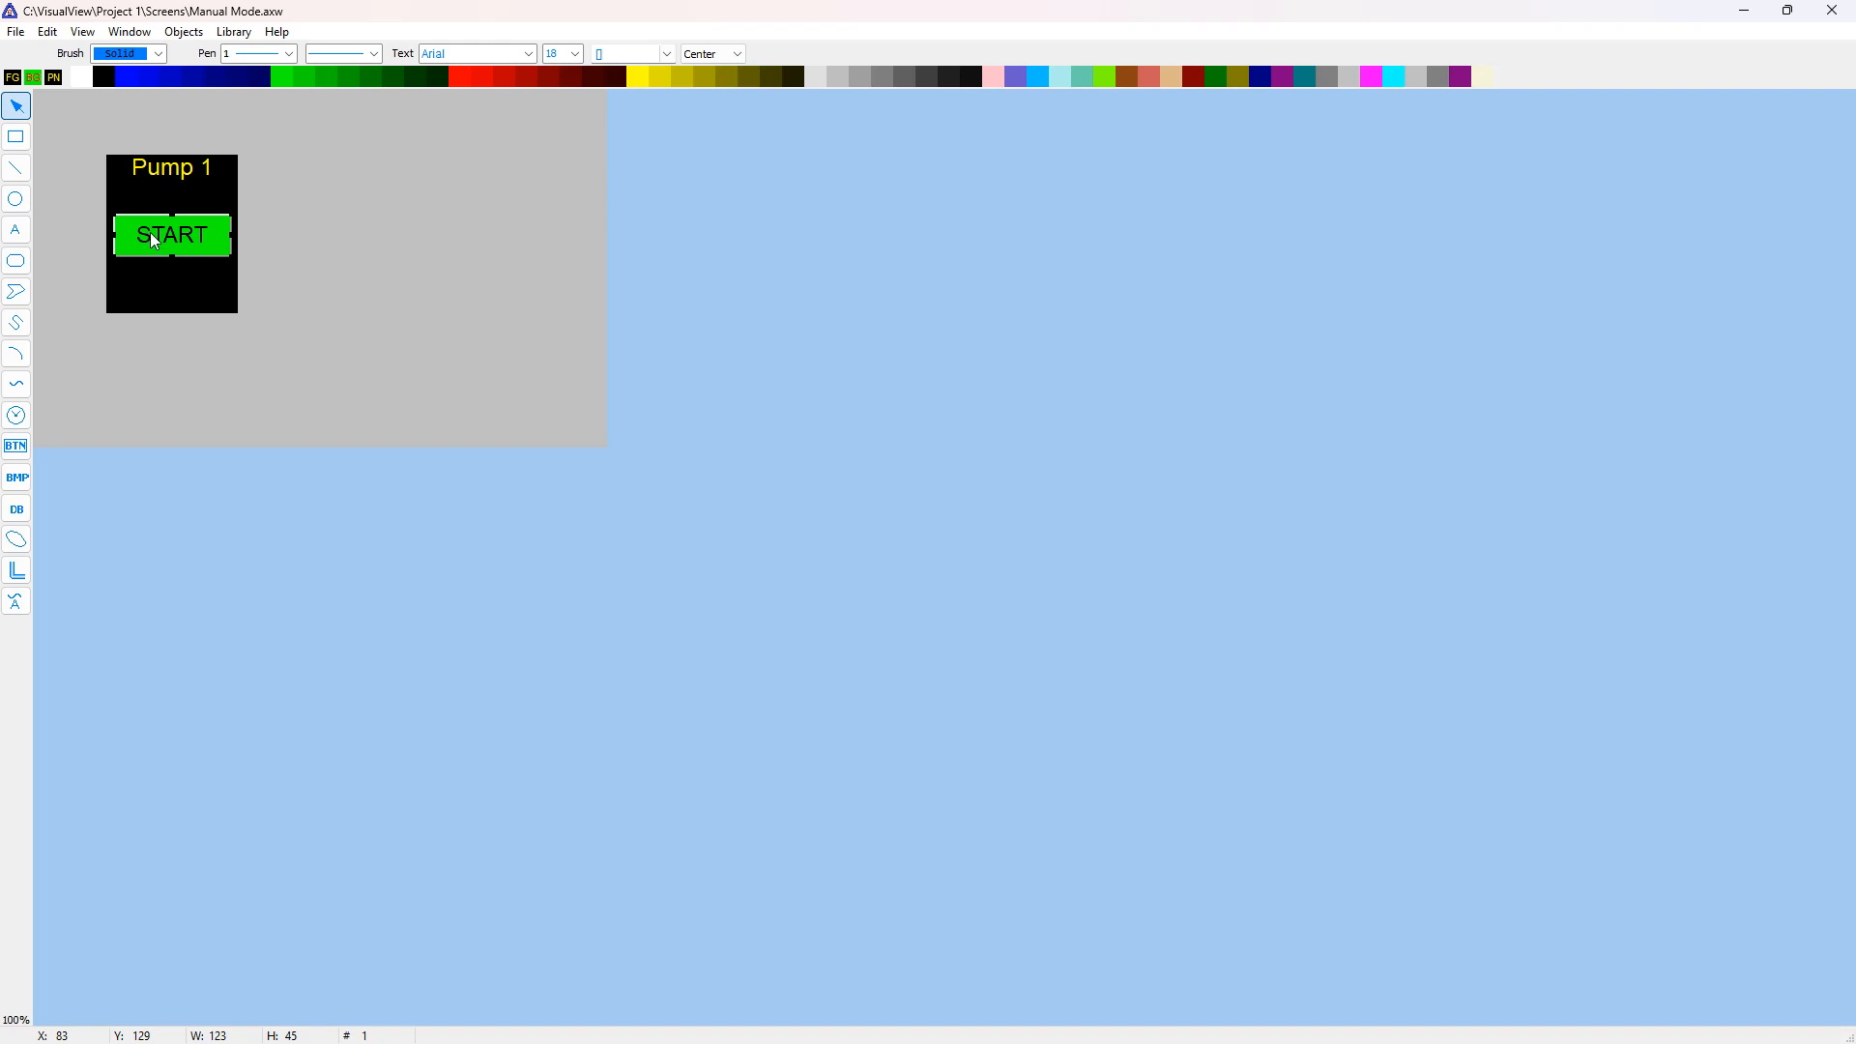
Duplicate the START button and place the copy directly beneath the original inside the black box.
right_click(170, 235)
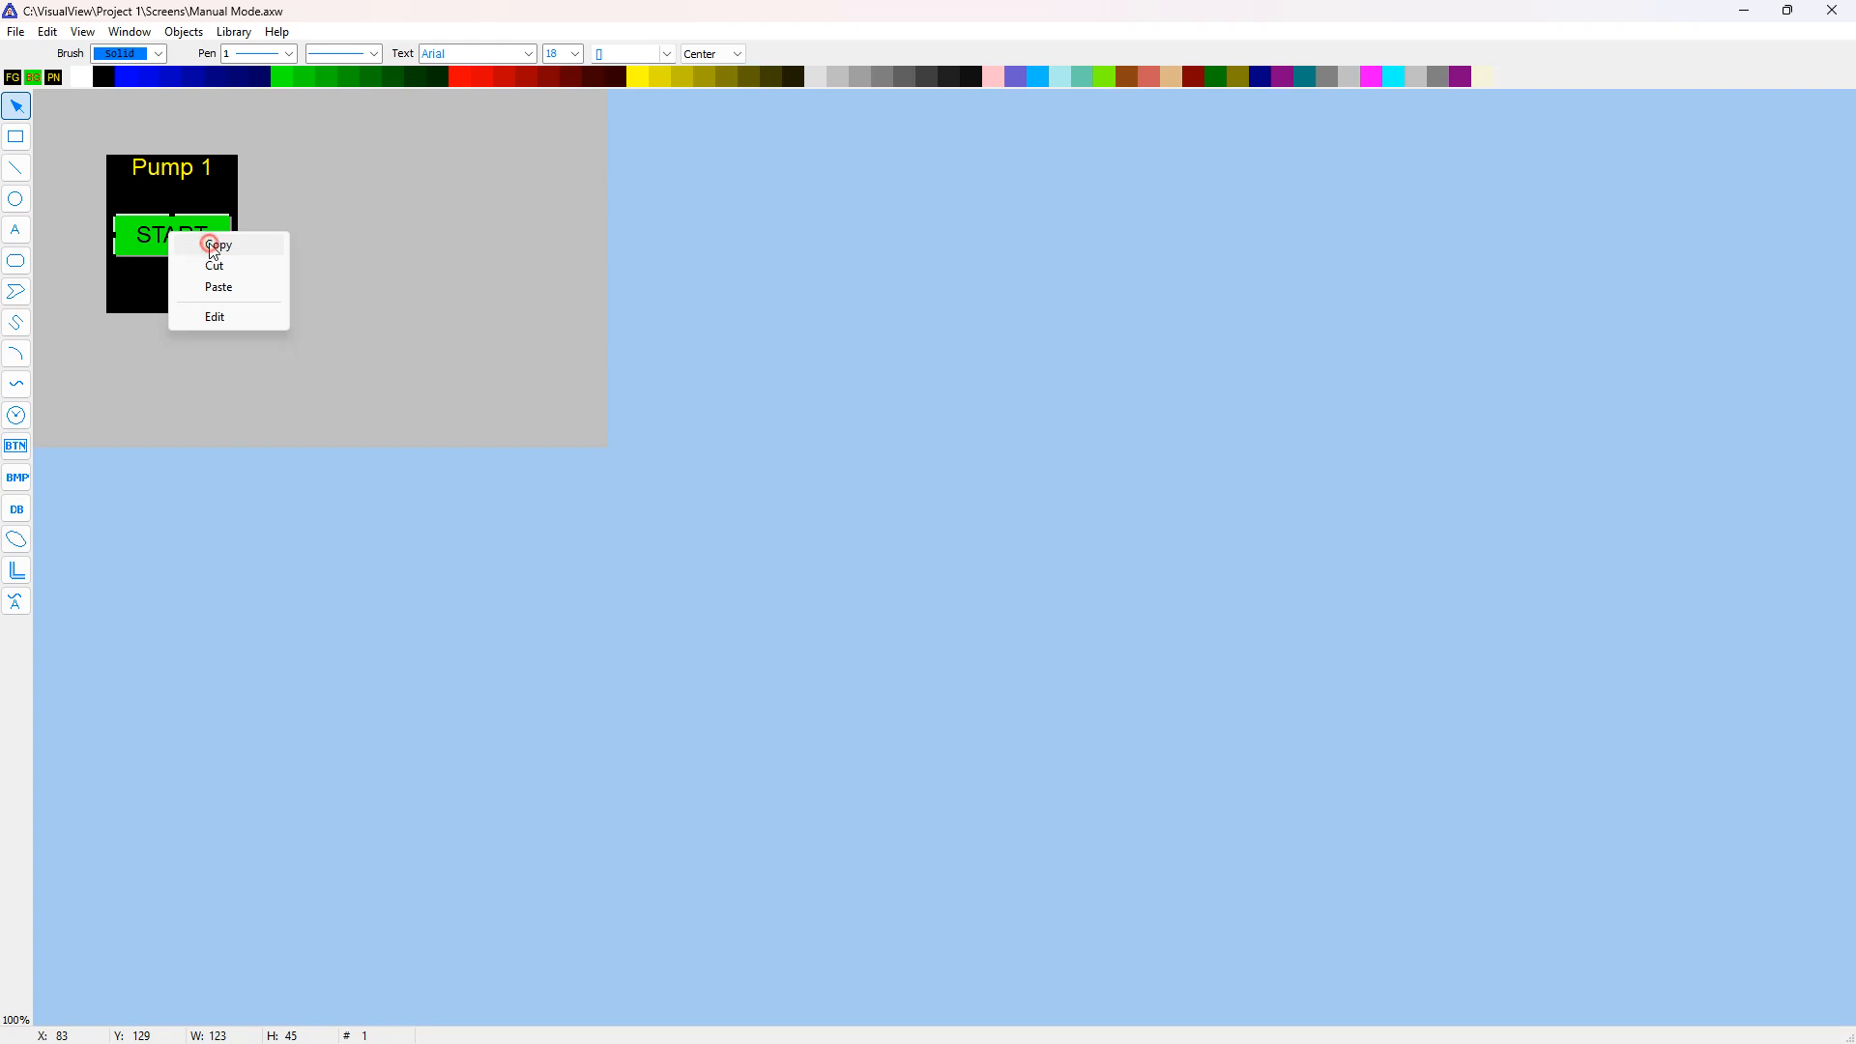
click(214, 244)
right_click(193, 243)
click(250, 291)
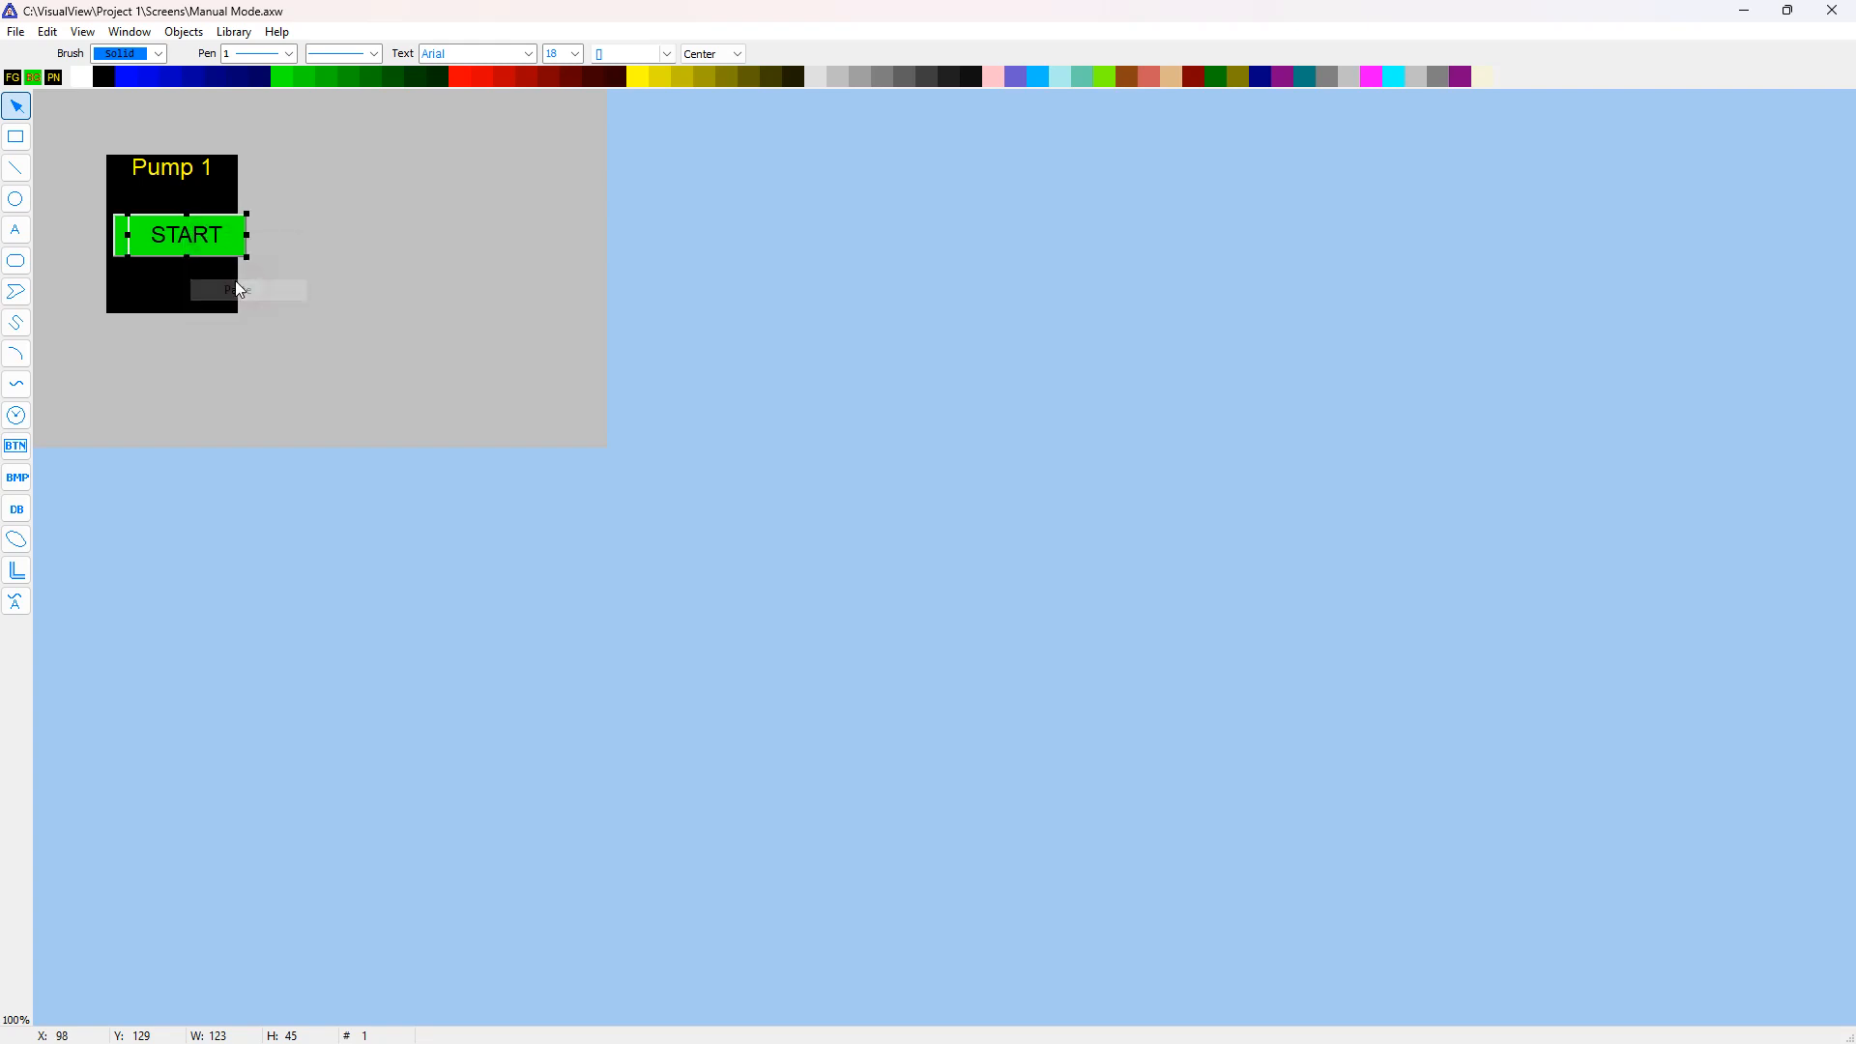
drag(198, 253, 182, 293)
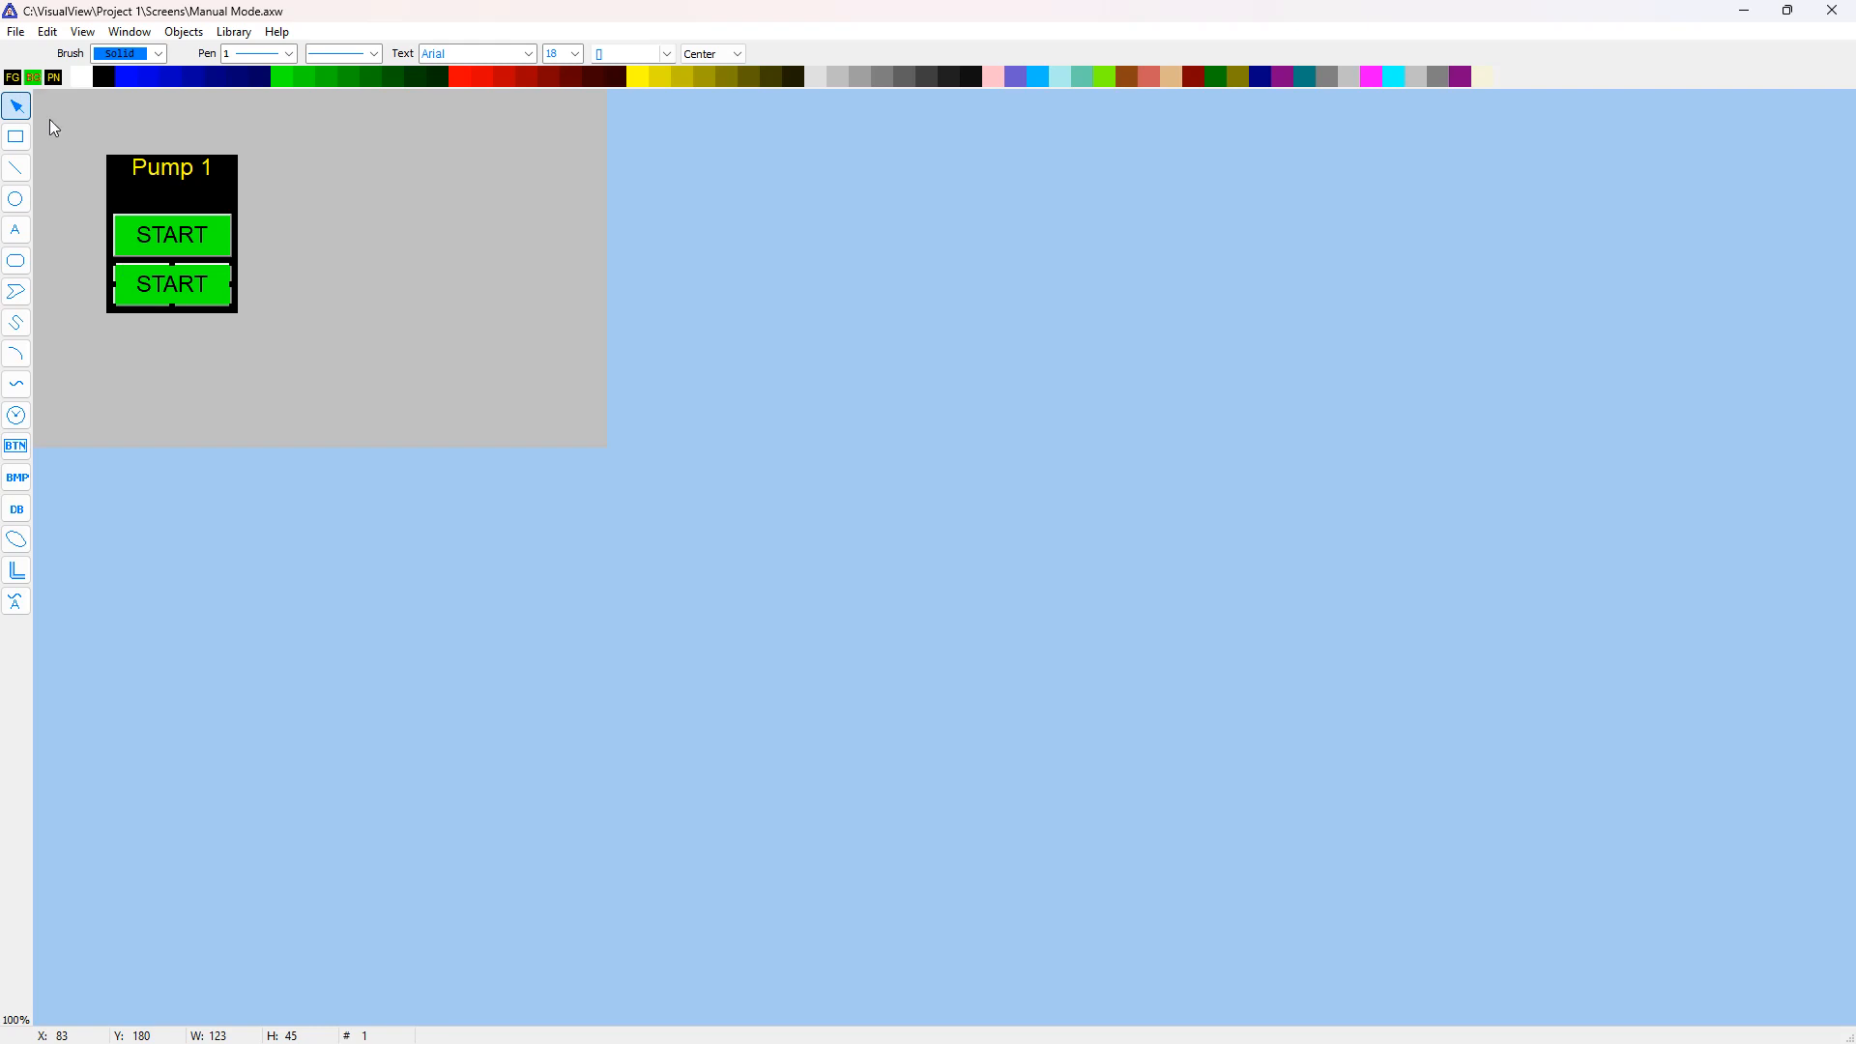
Change the lower START button's background color to bright red.
click(33, 76)
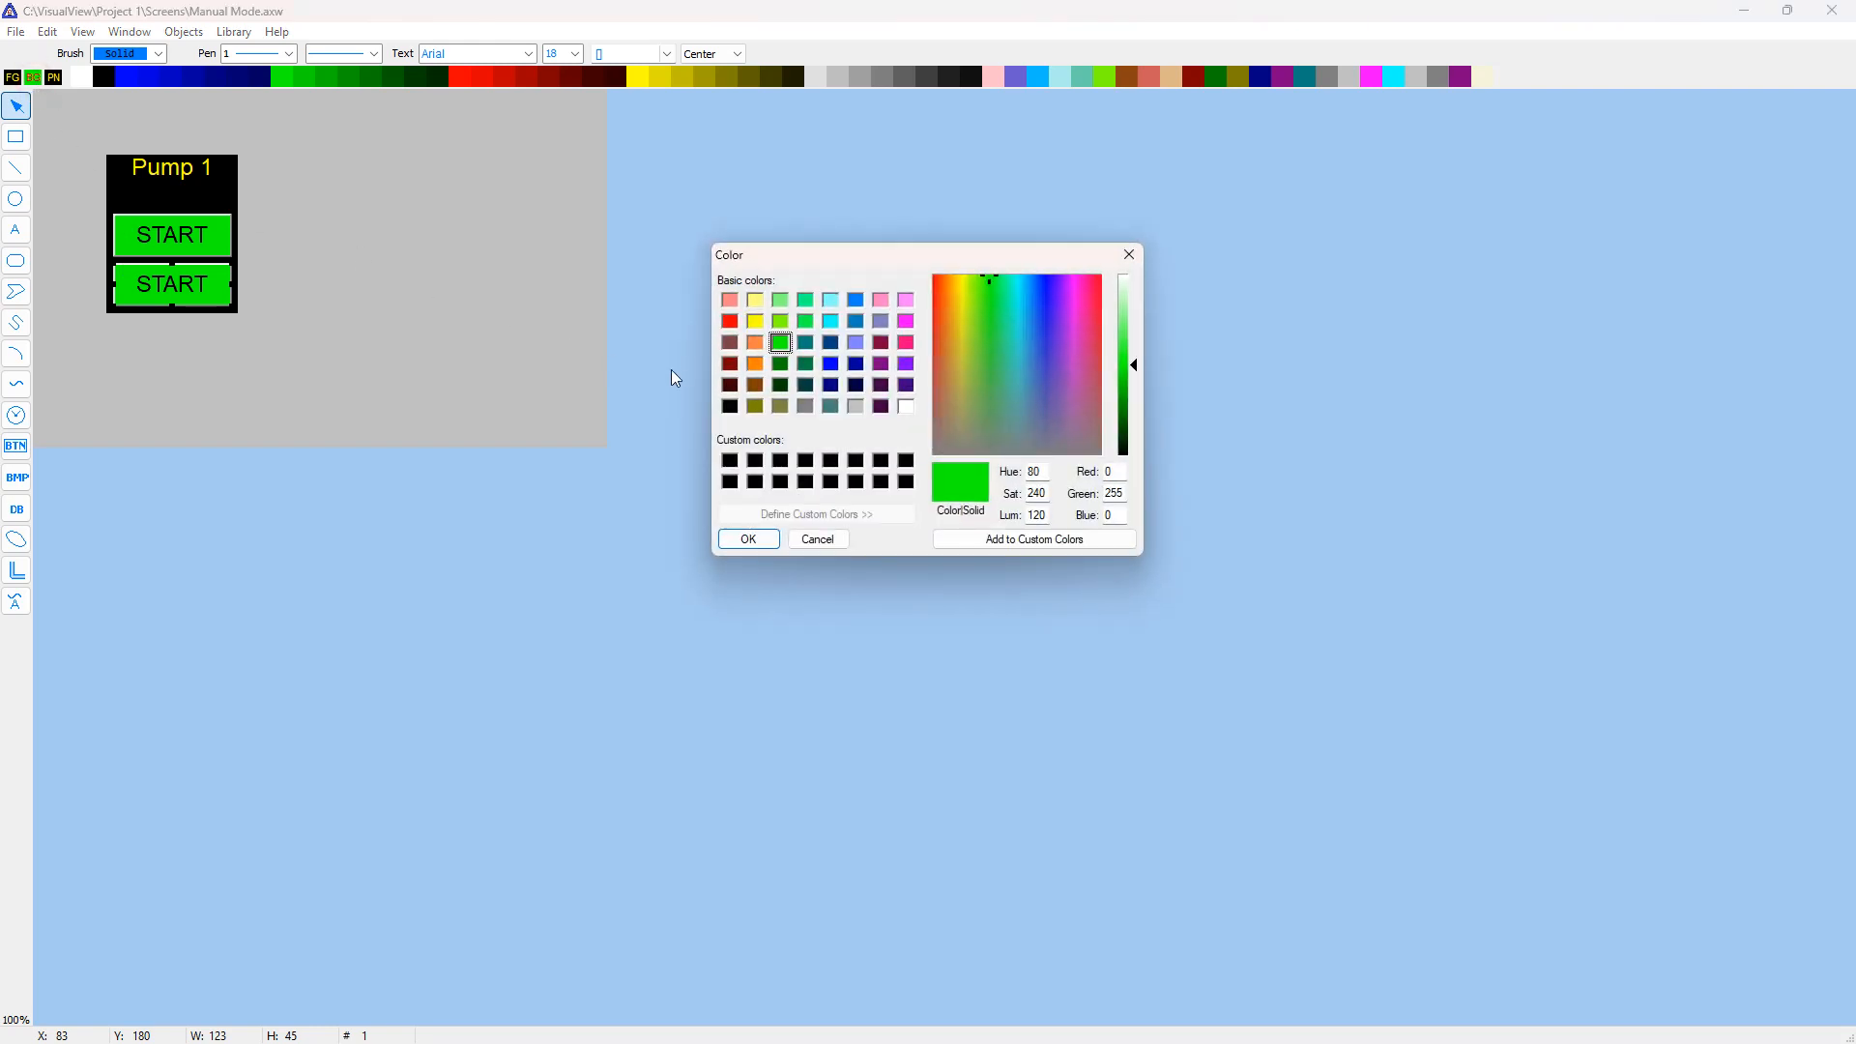
click(730, 321)
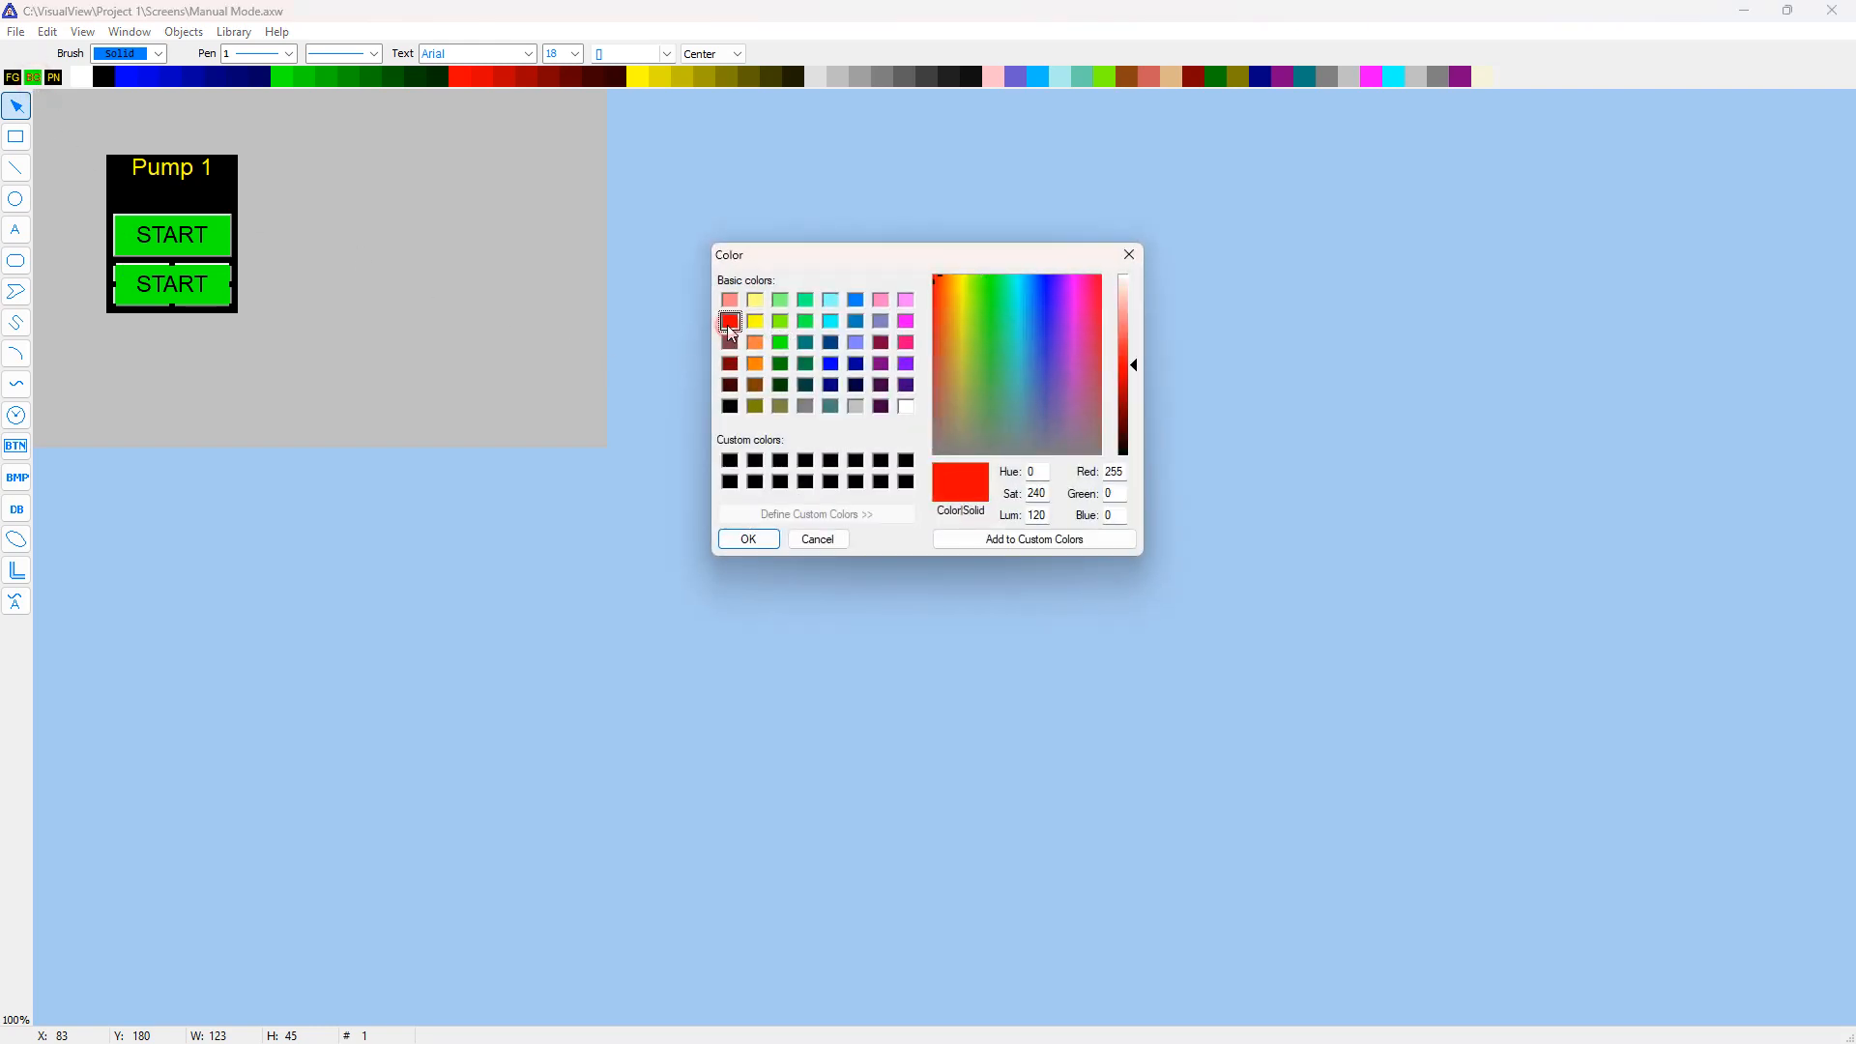
click(750, 539)
Change the red button's caption to STOP.
right_click(185, 292)
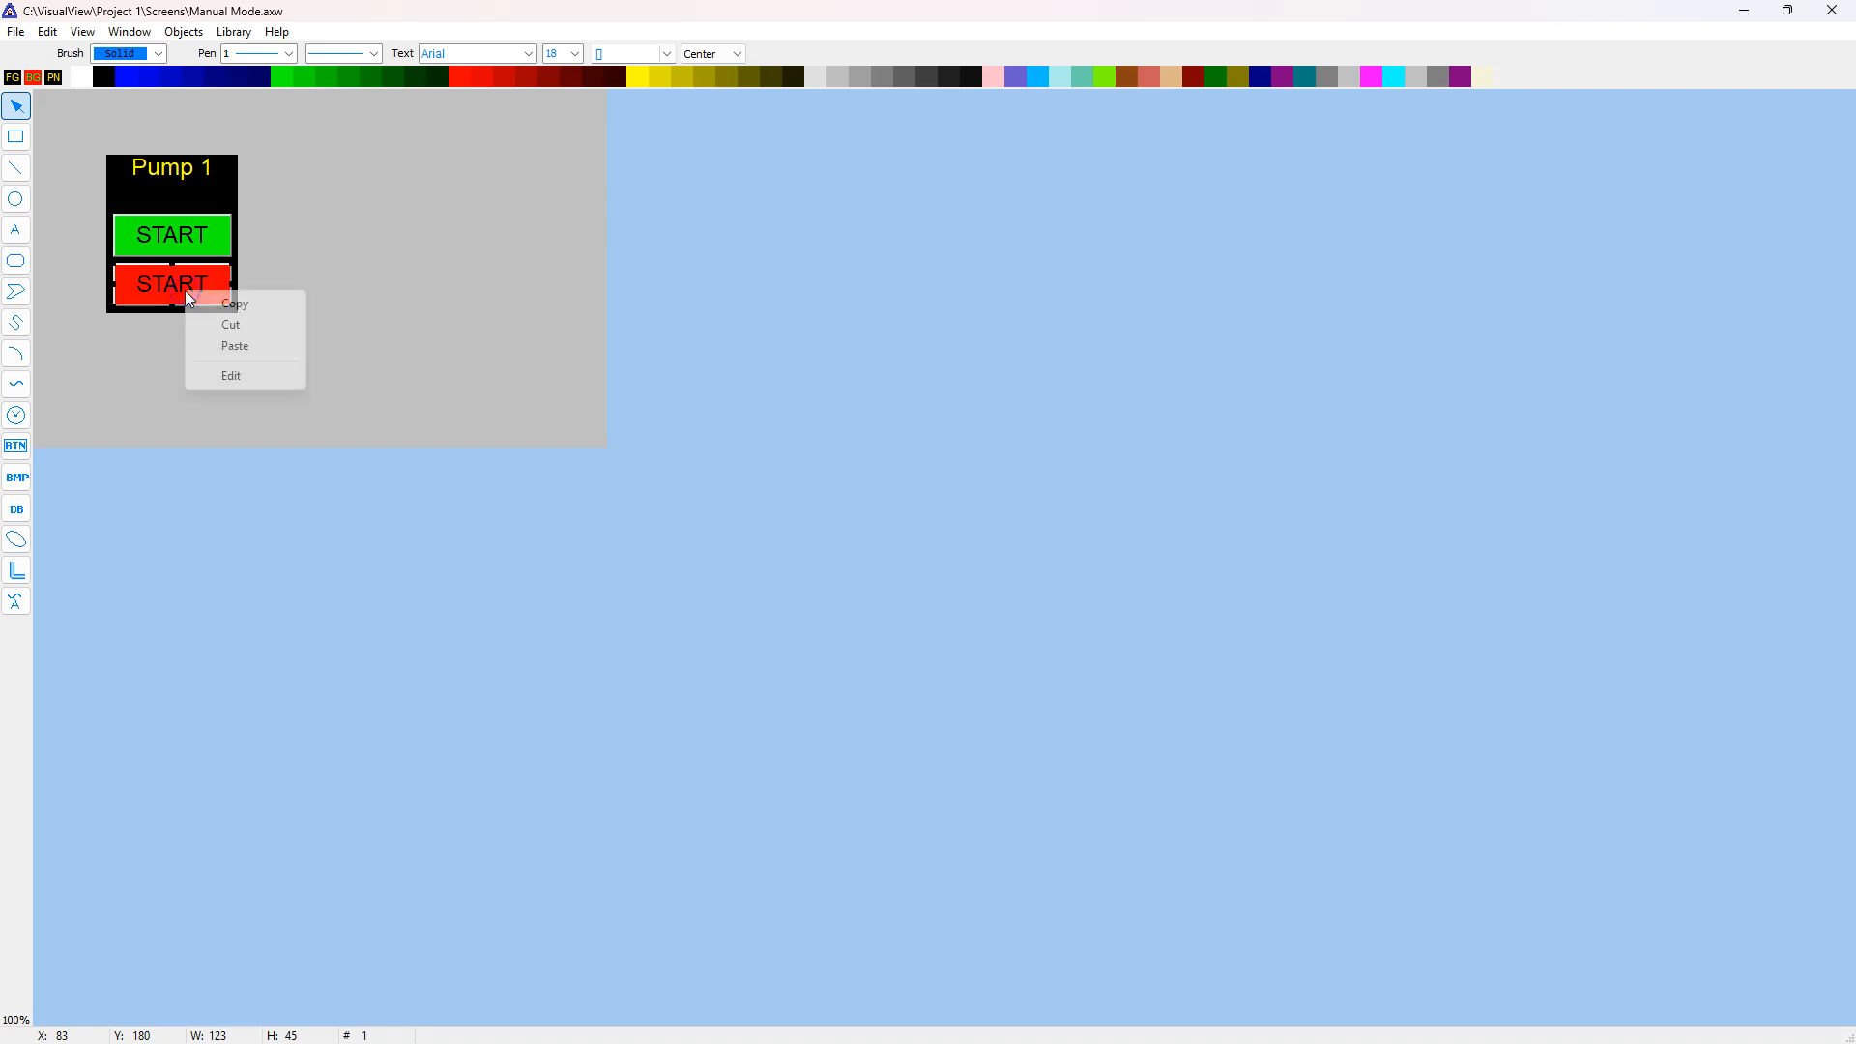
click(247, 378)
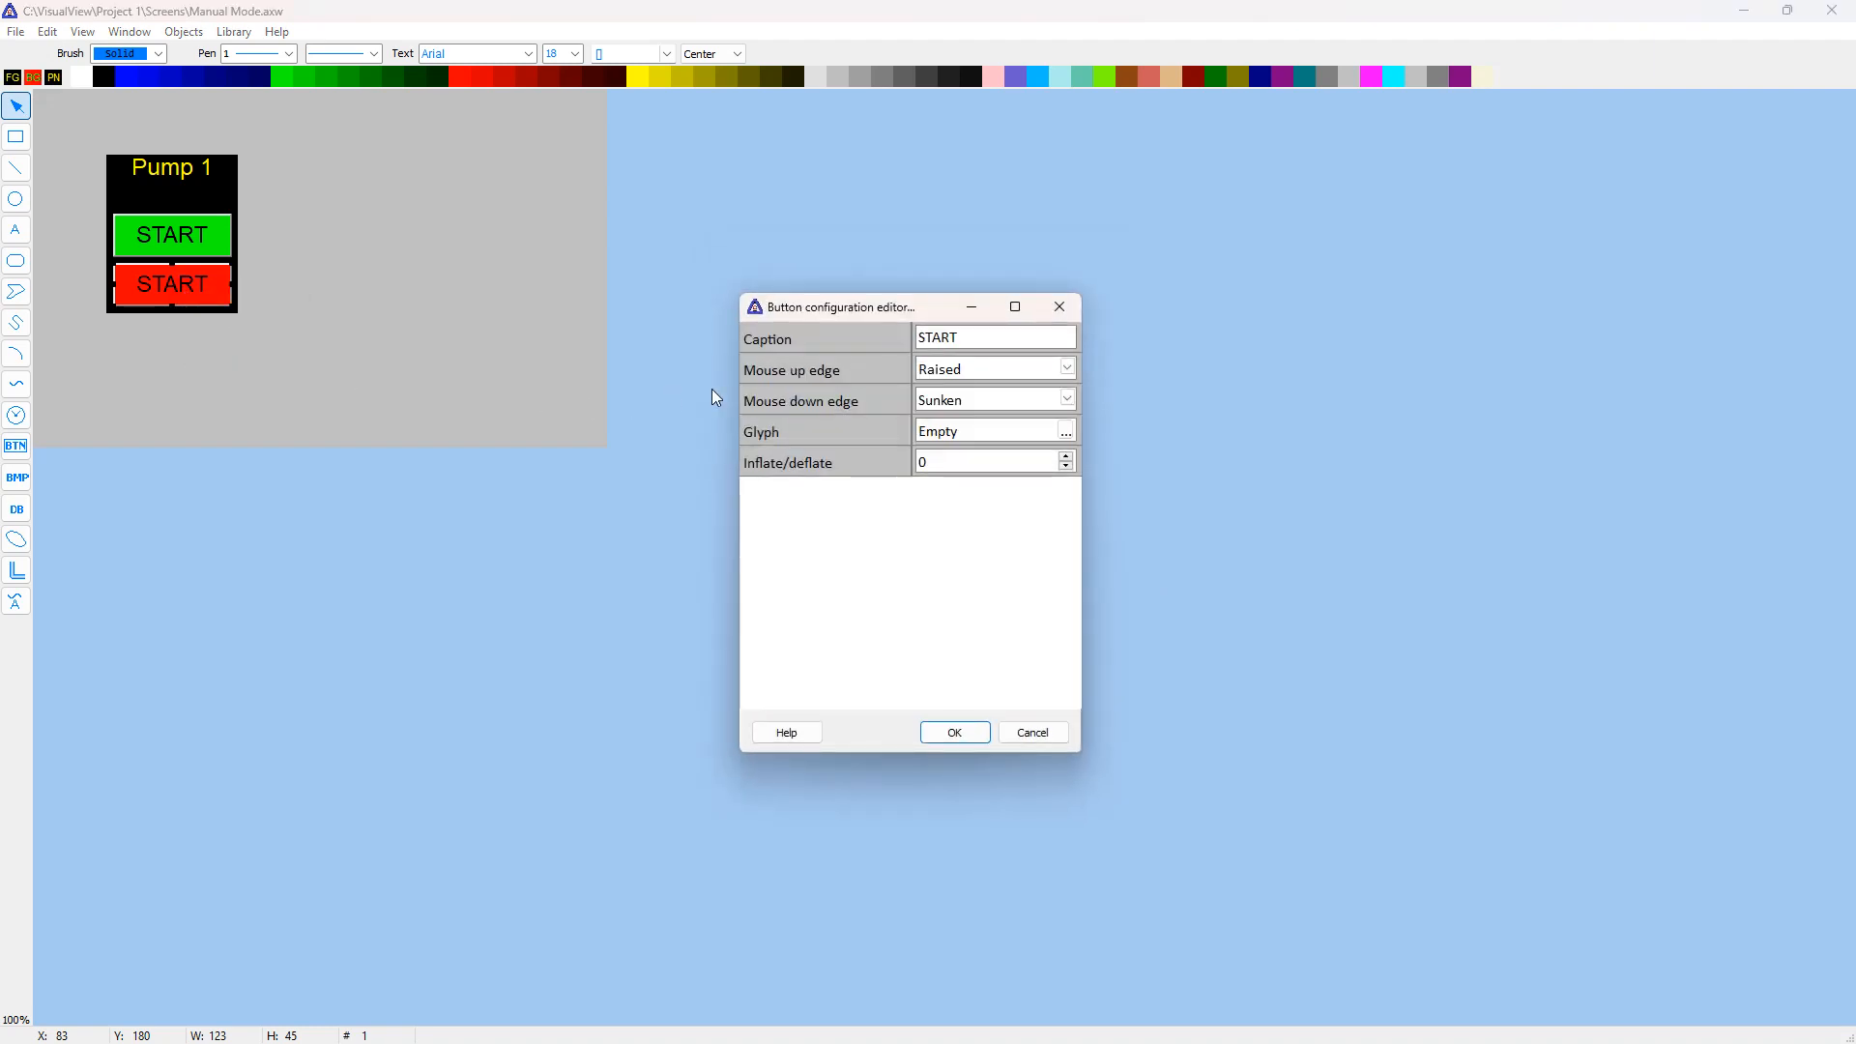
click(971, 338)
click(972, 336)
key(BackSpace)
key(BackSpace)
key(BackSpace)
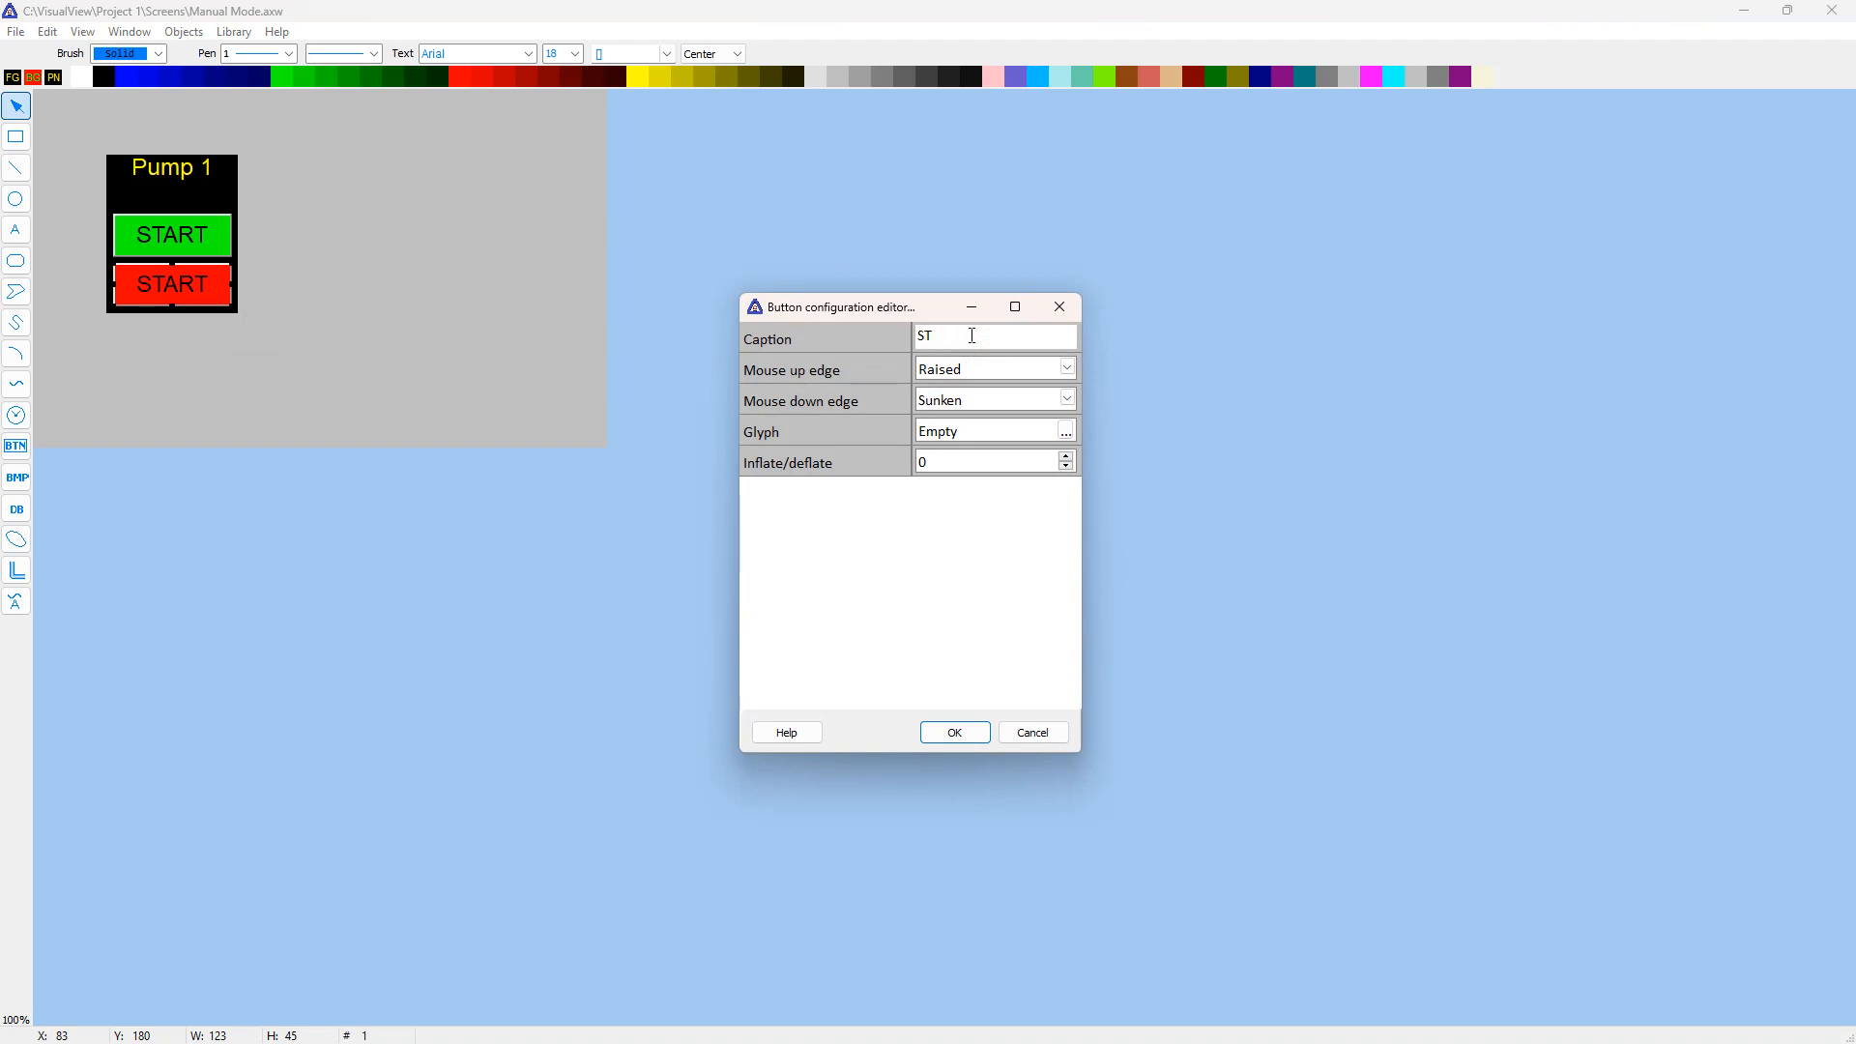
text(OP)
click(957, 735)
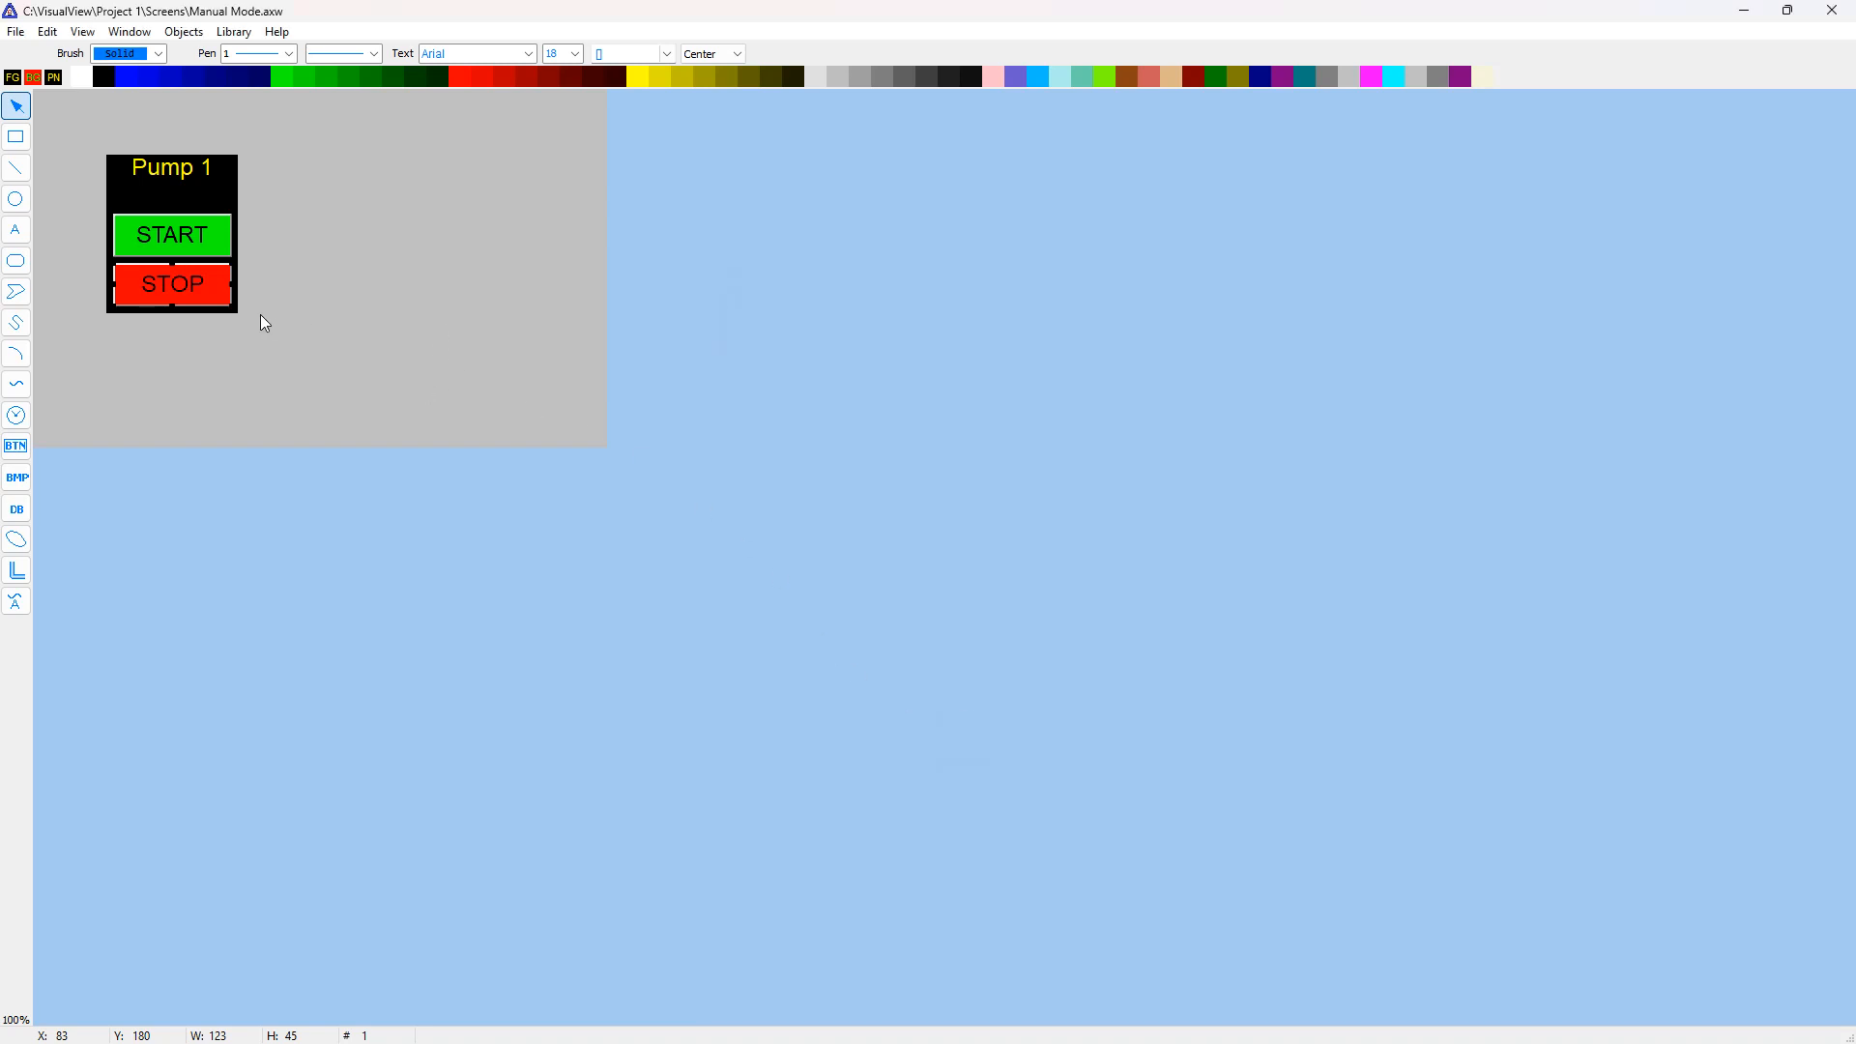
Set the STOP button's mouse up Pulse boolean command to the Stop Pump One HMI tag with initial value False.
double_click(174, 296)
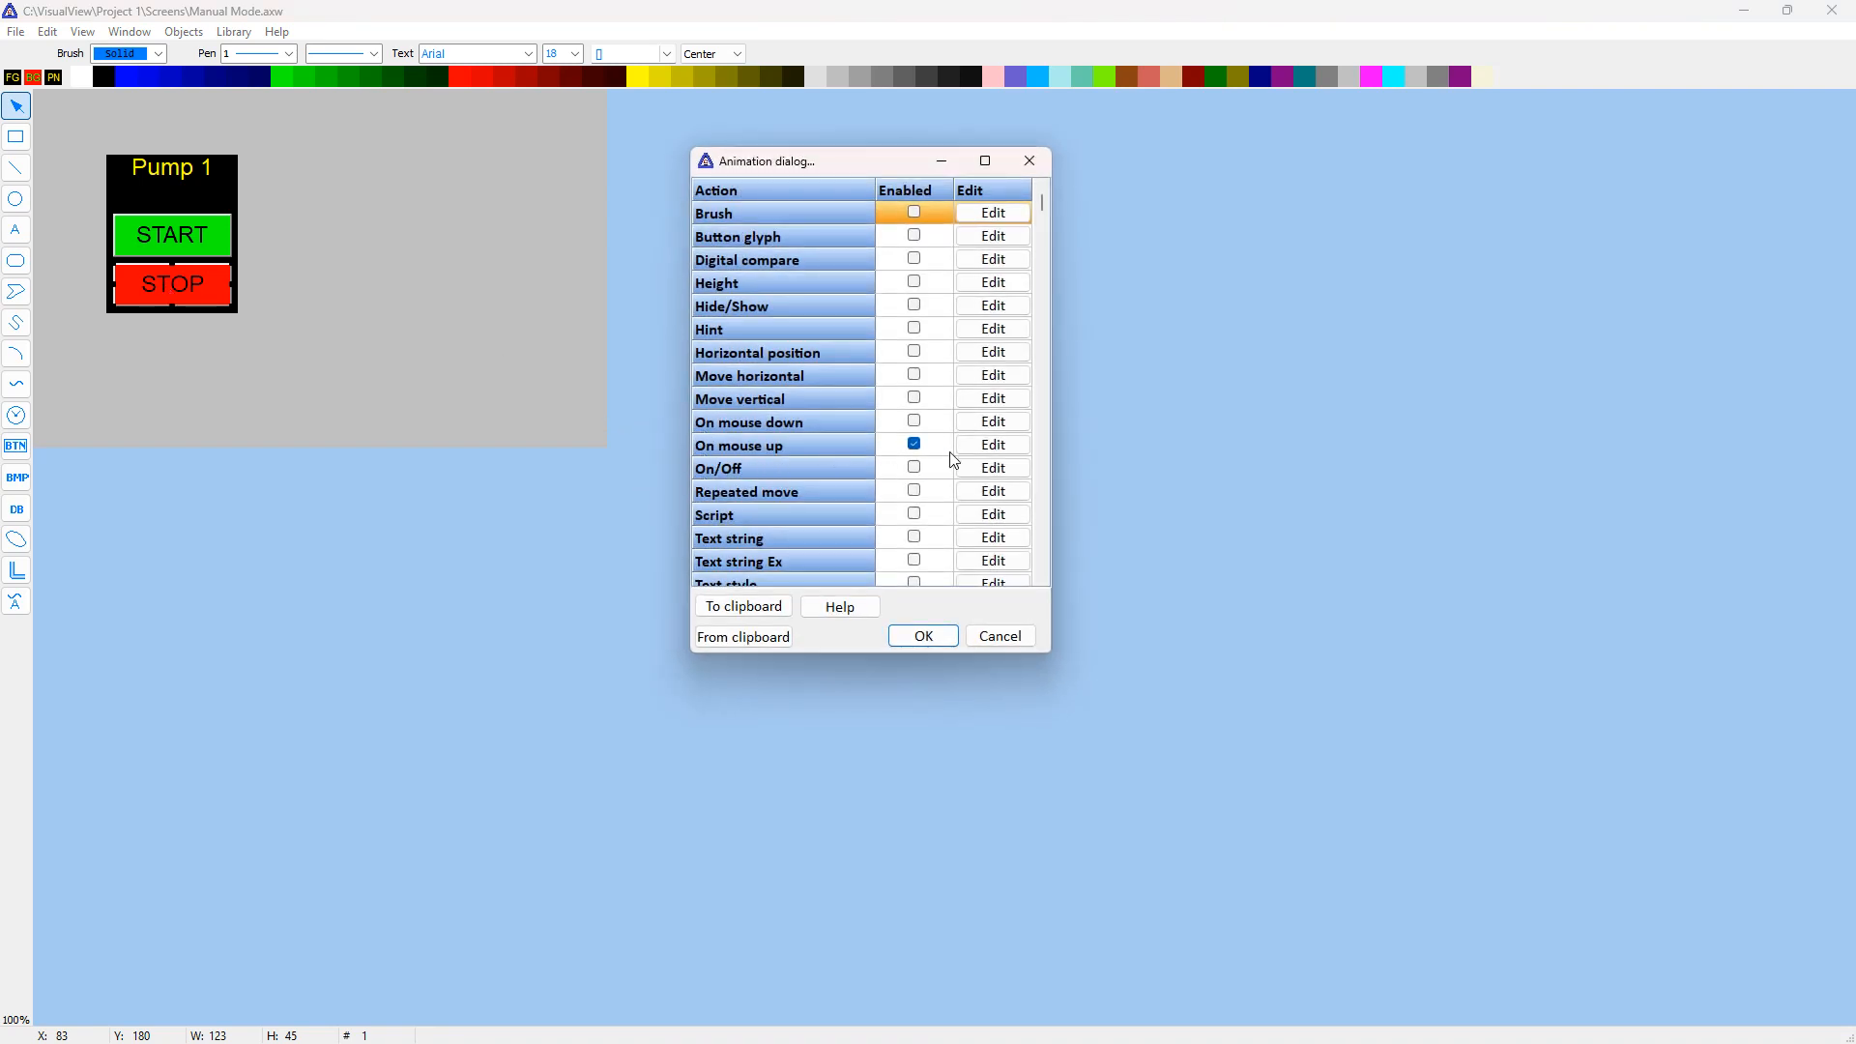
click(999, 453)
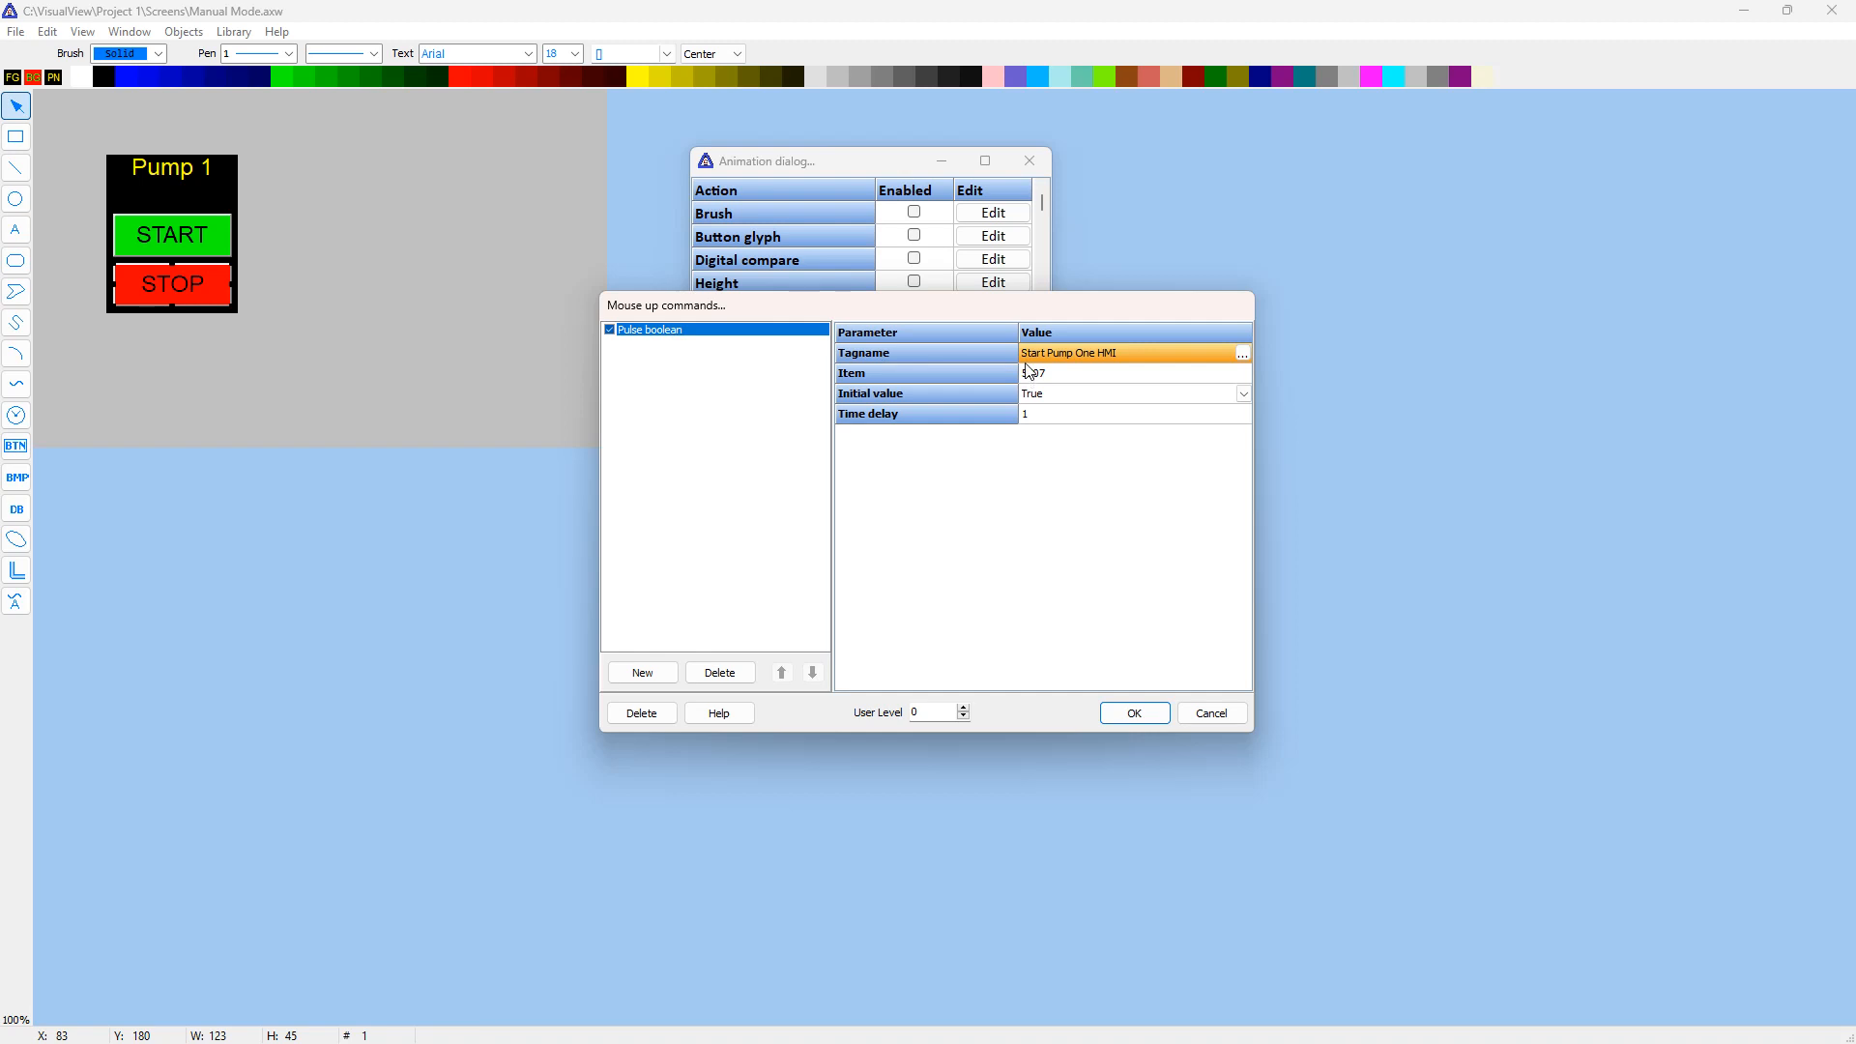
click(1242, 354)
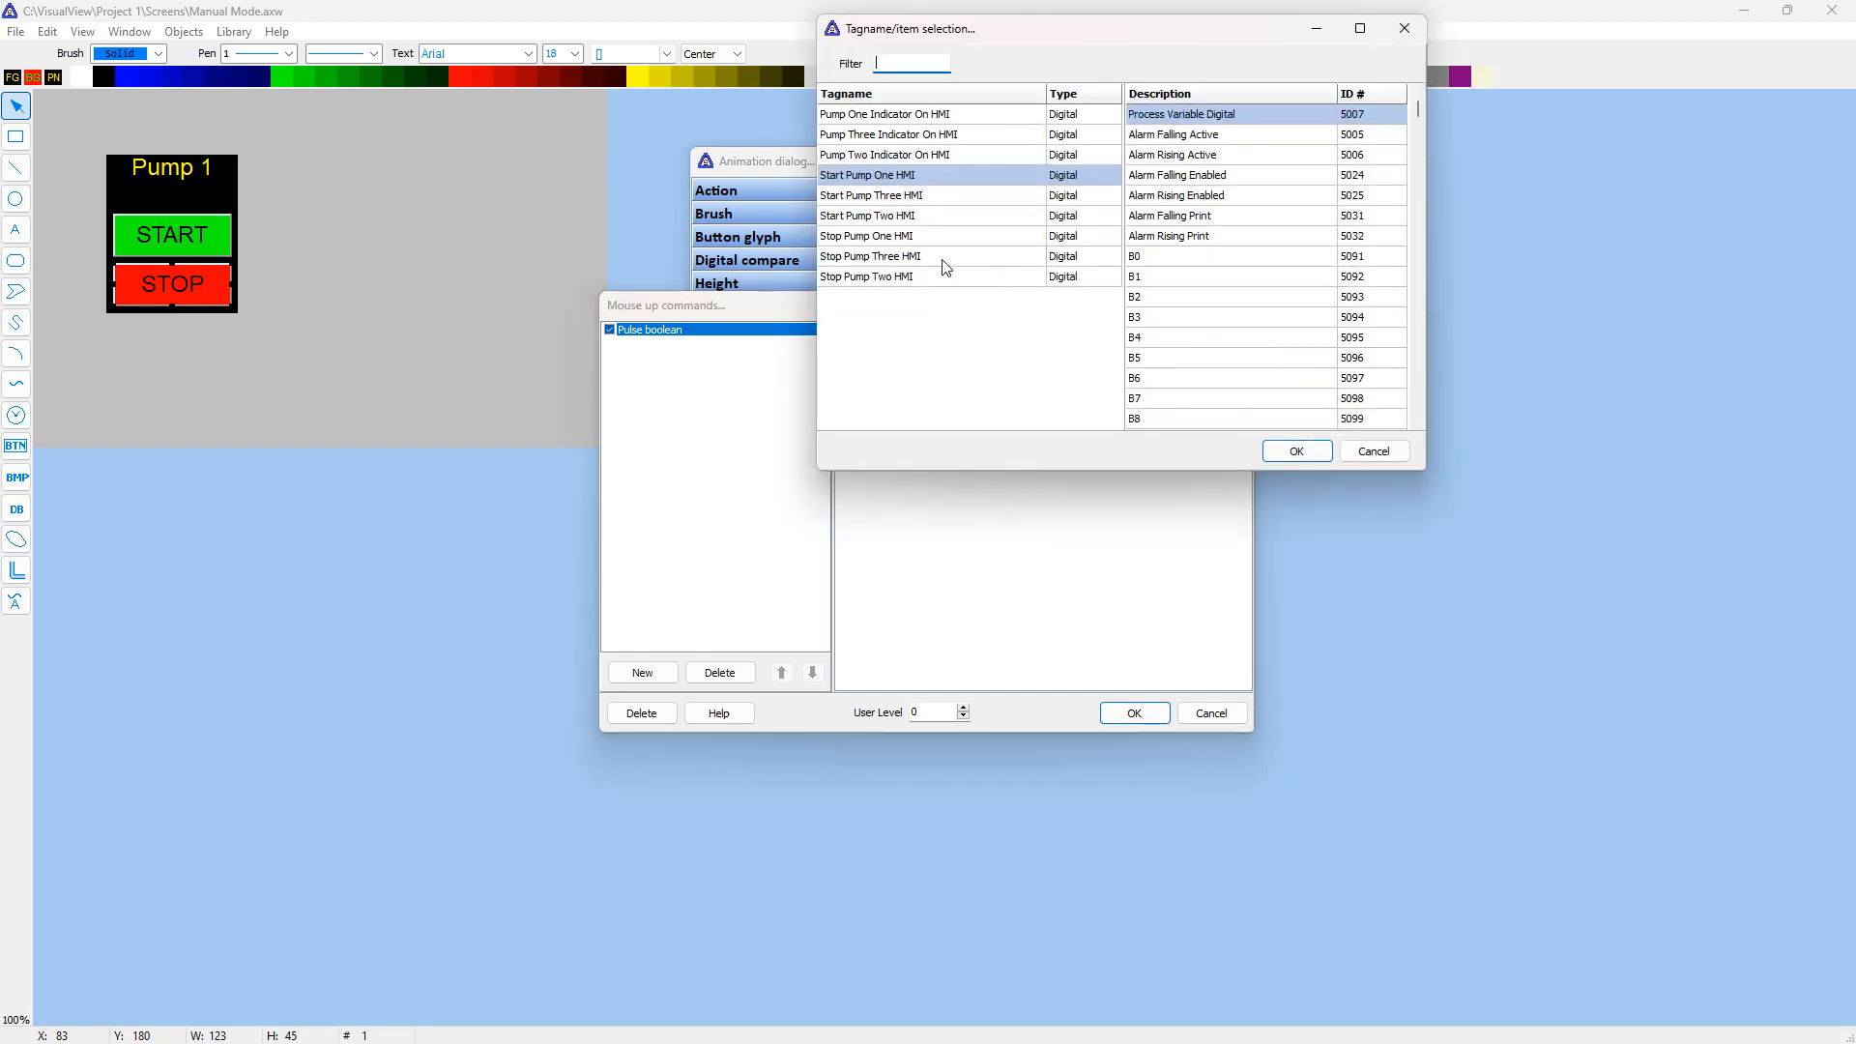
click(869, 236)
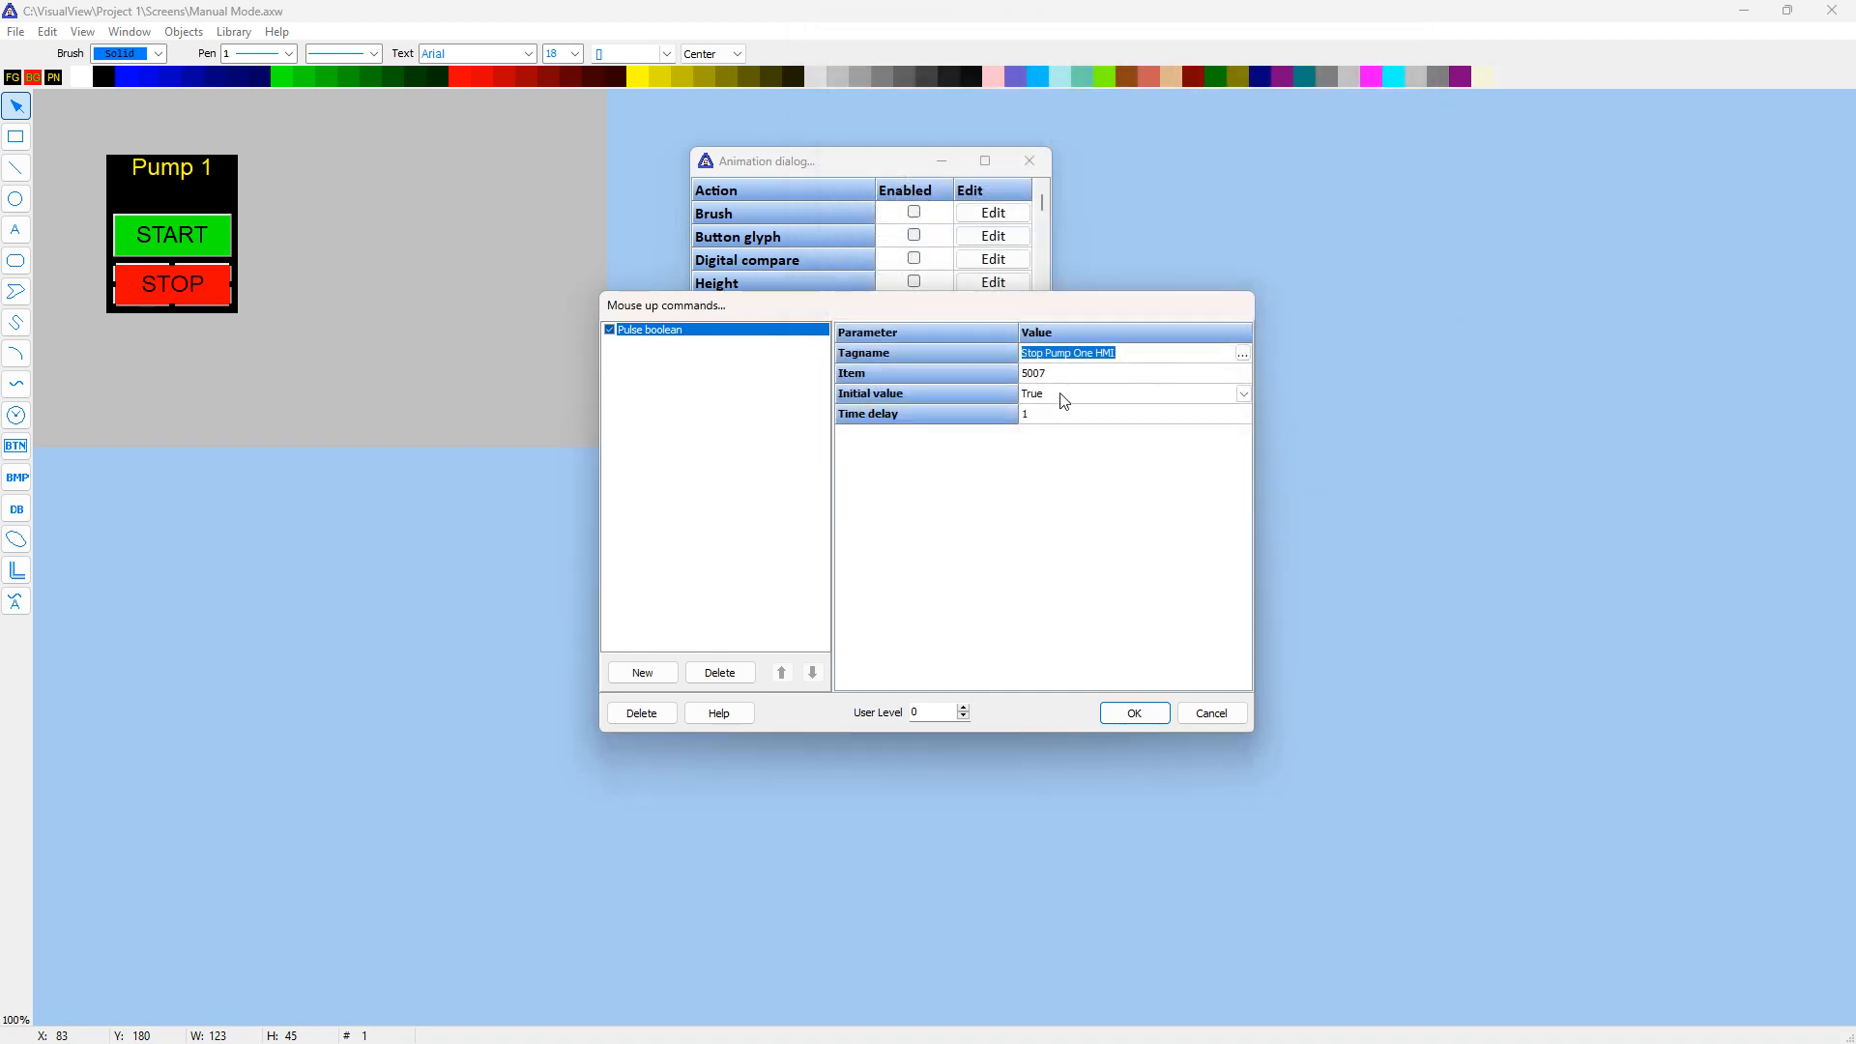
click(1243, 396)
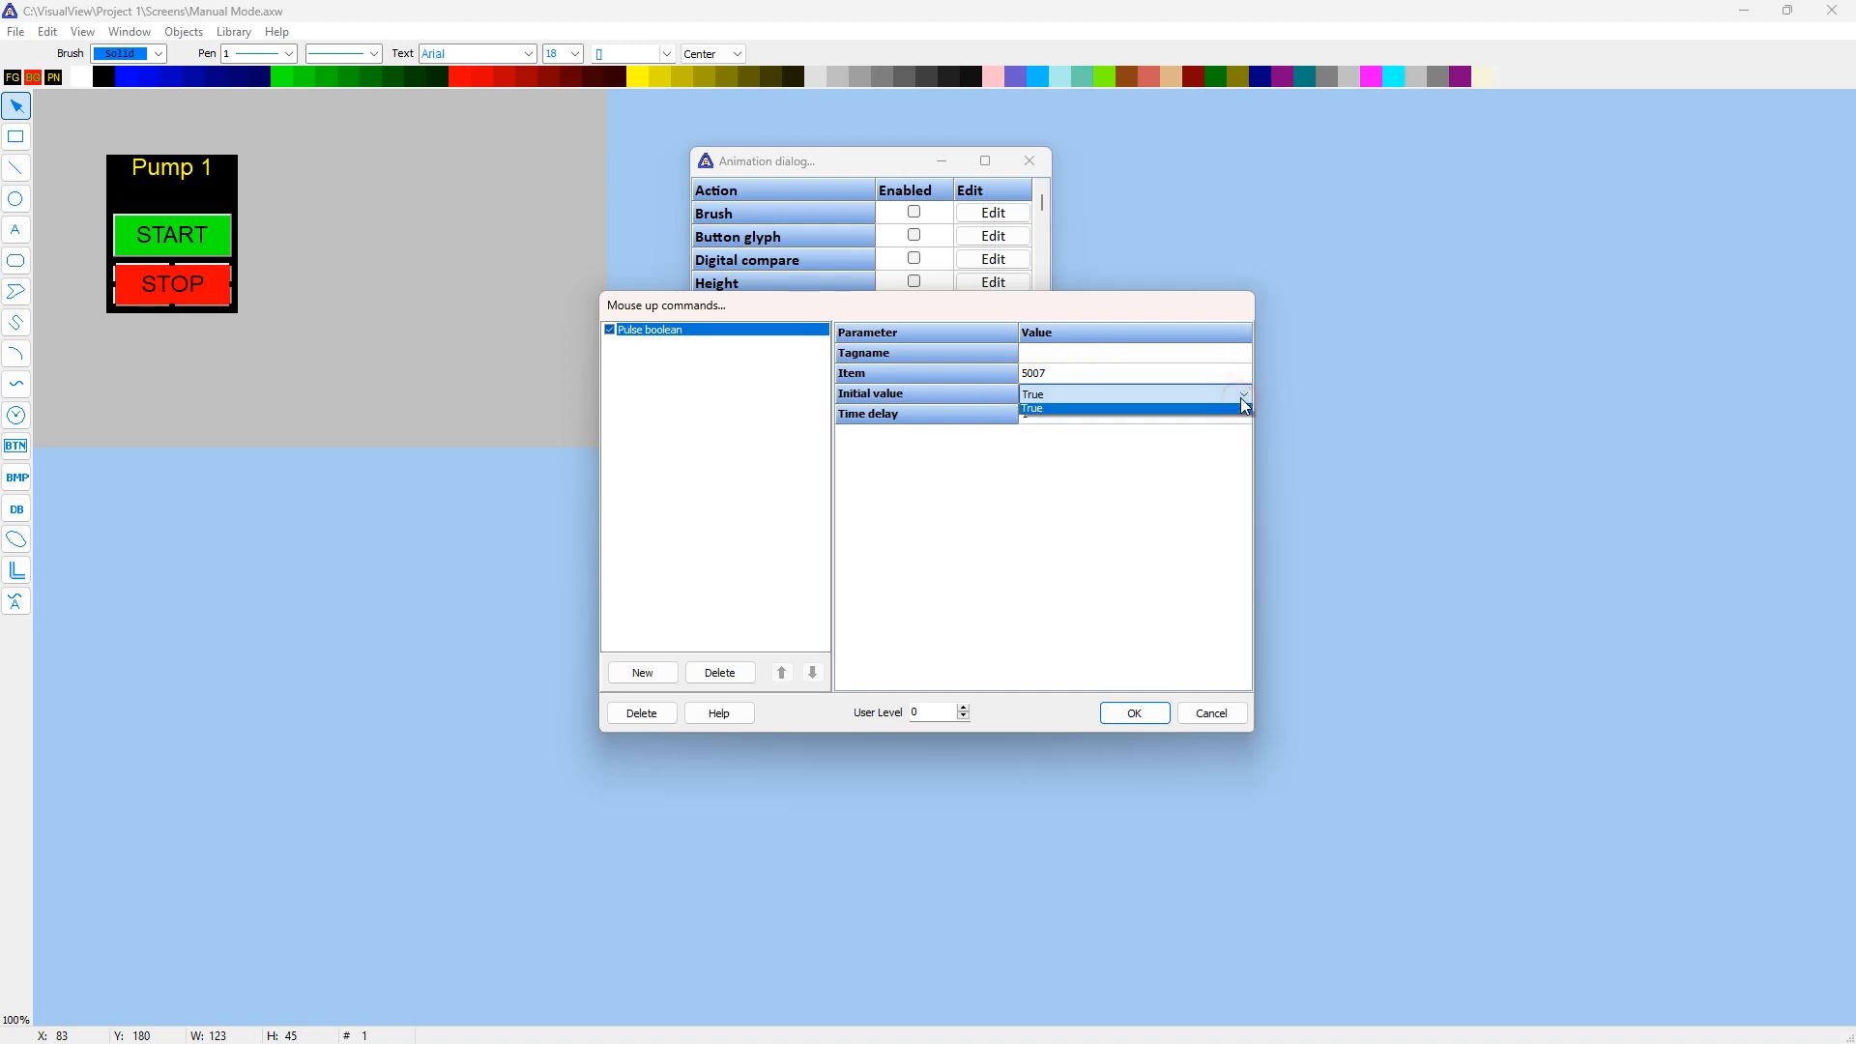
click(1073, 424)
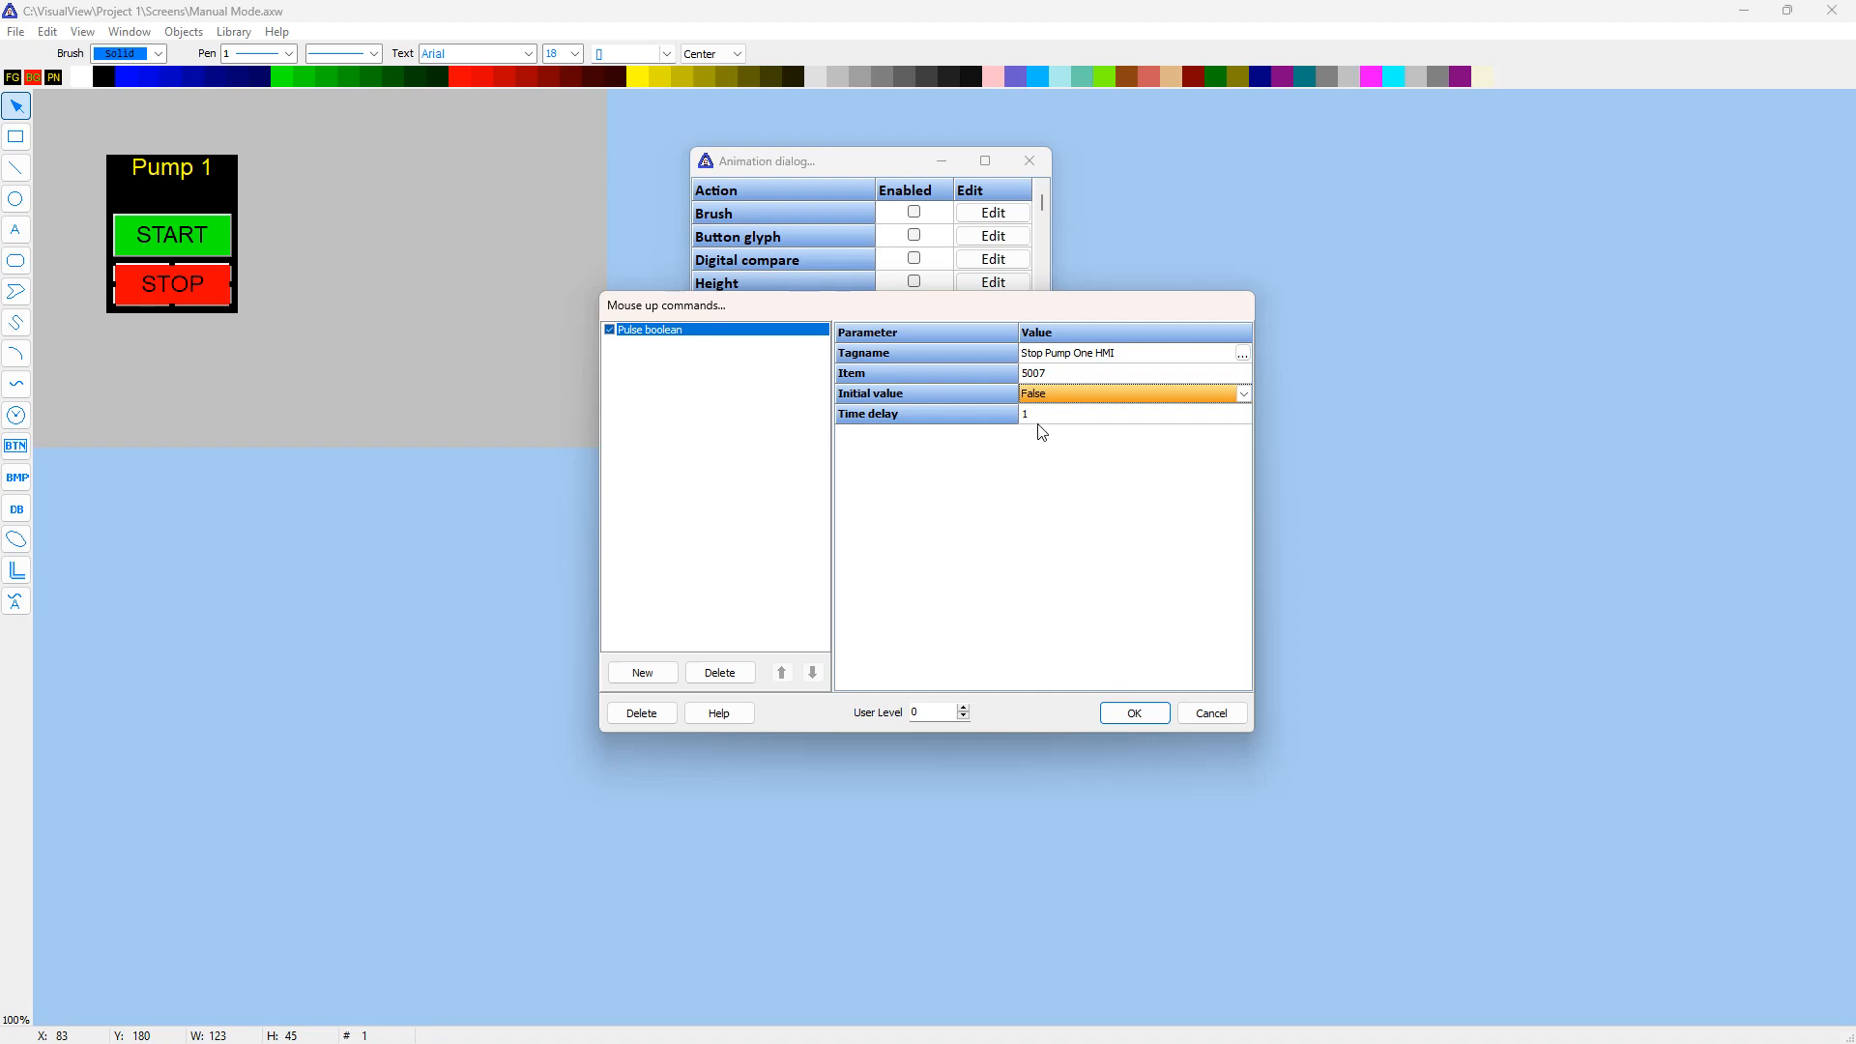
click(1131, 712)
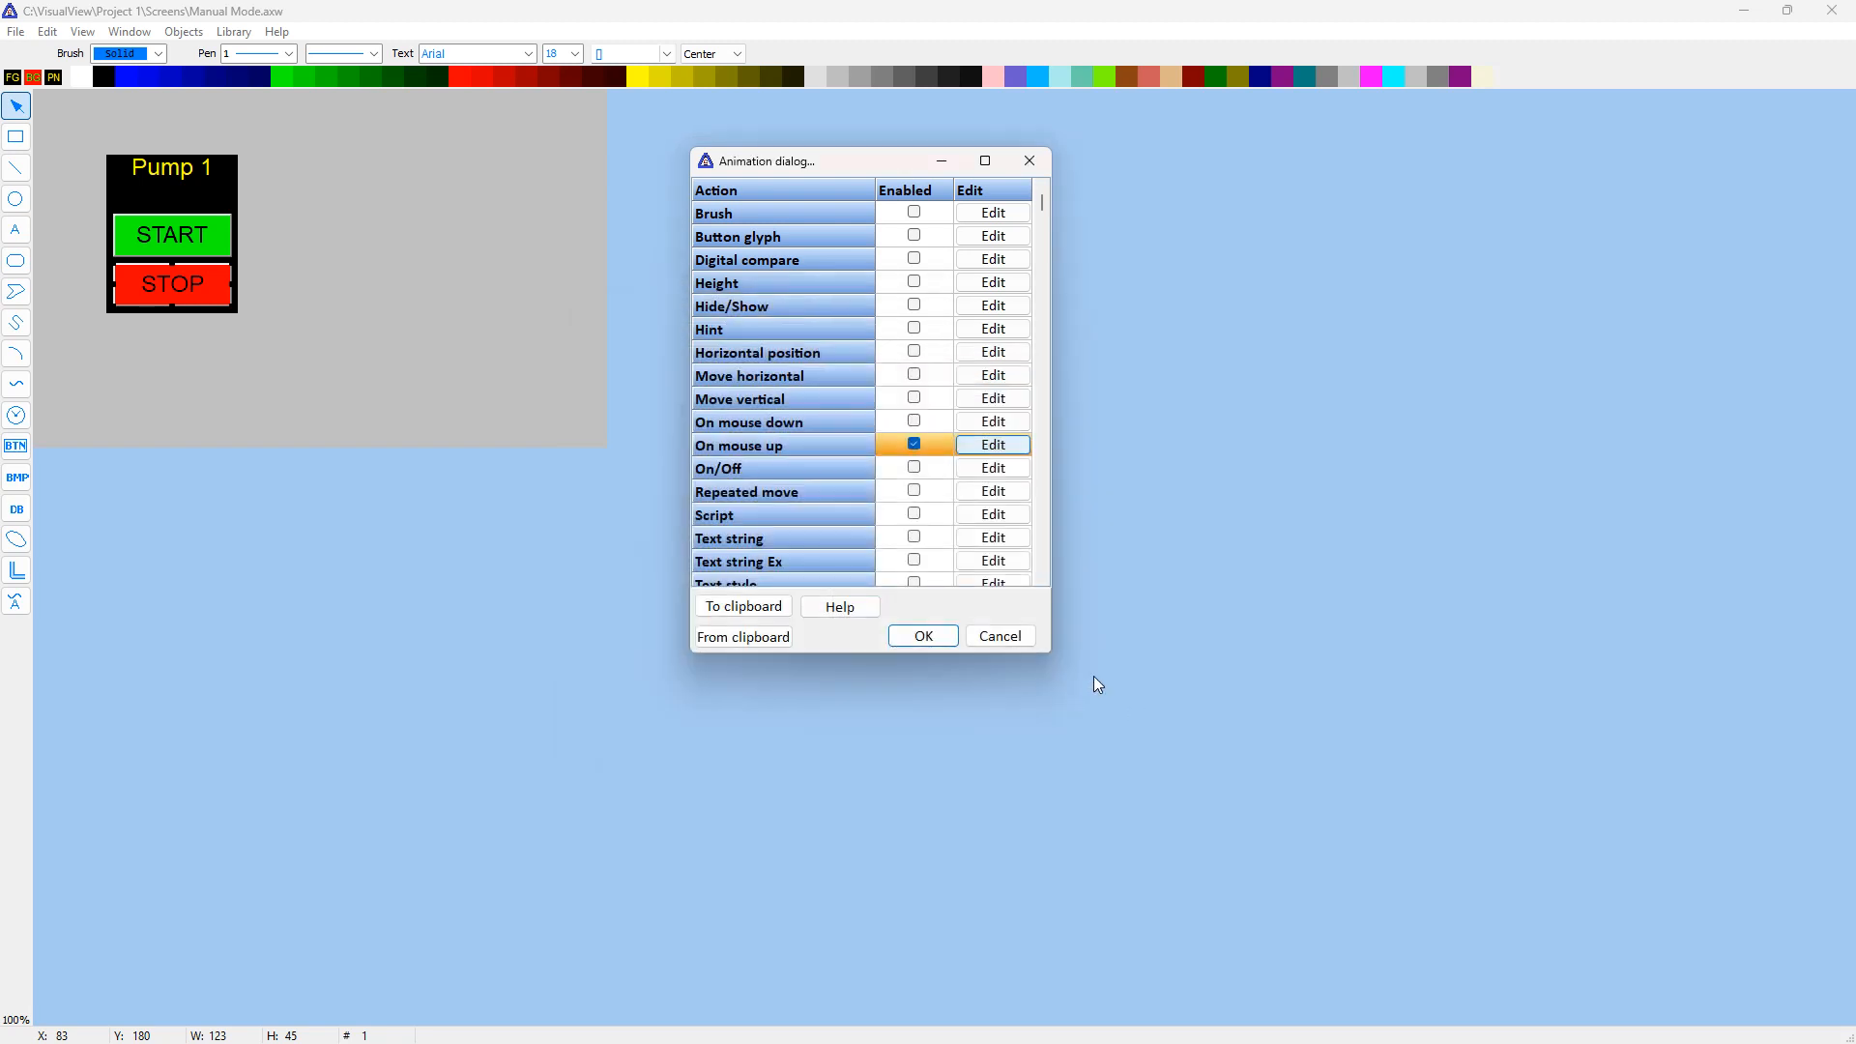
click(924, 638)
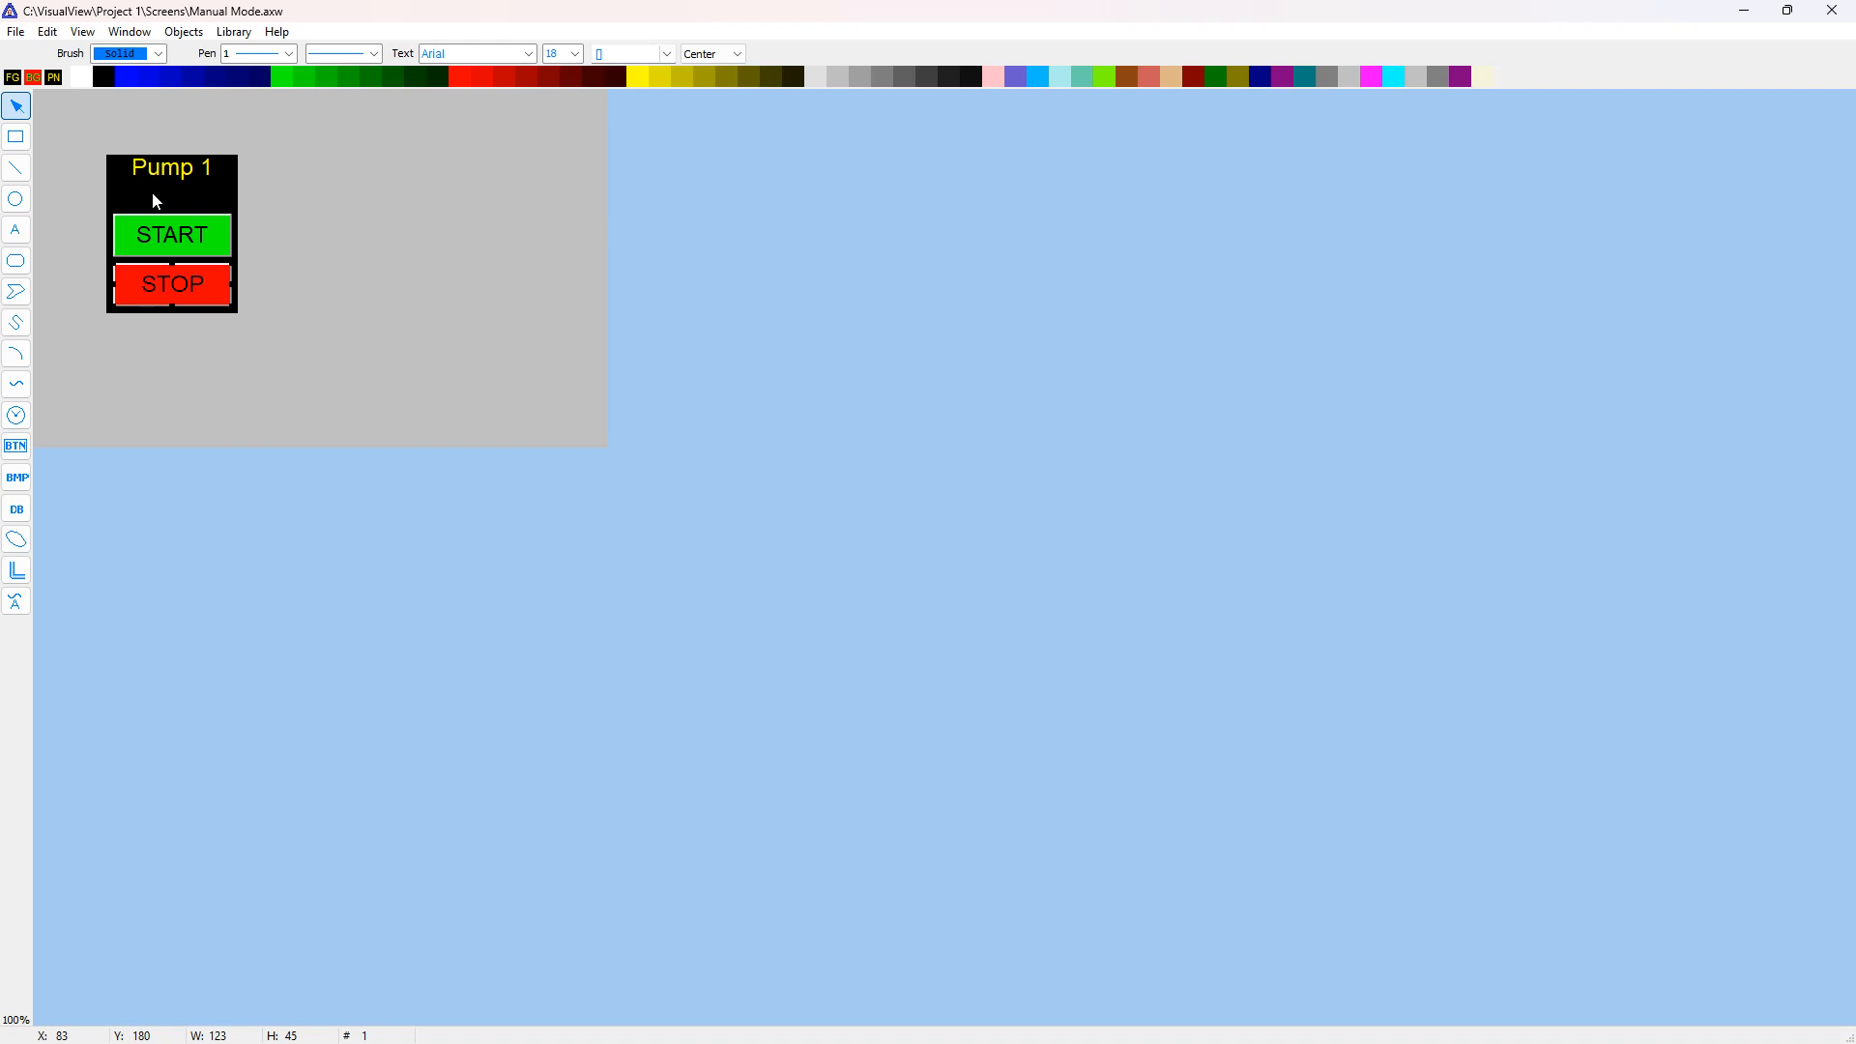
Add a text object about 141 by 30 beside the Pump 1 panel, reading "STOPPED".
click(18, 234)
drag(283, 215, 420, 242)
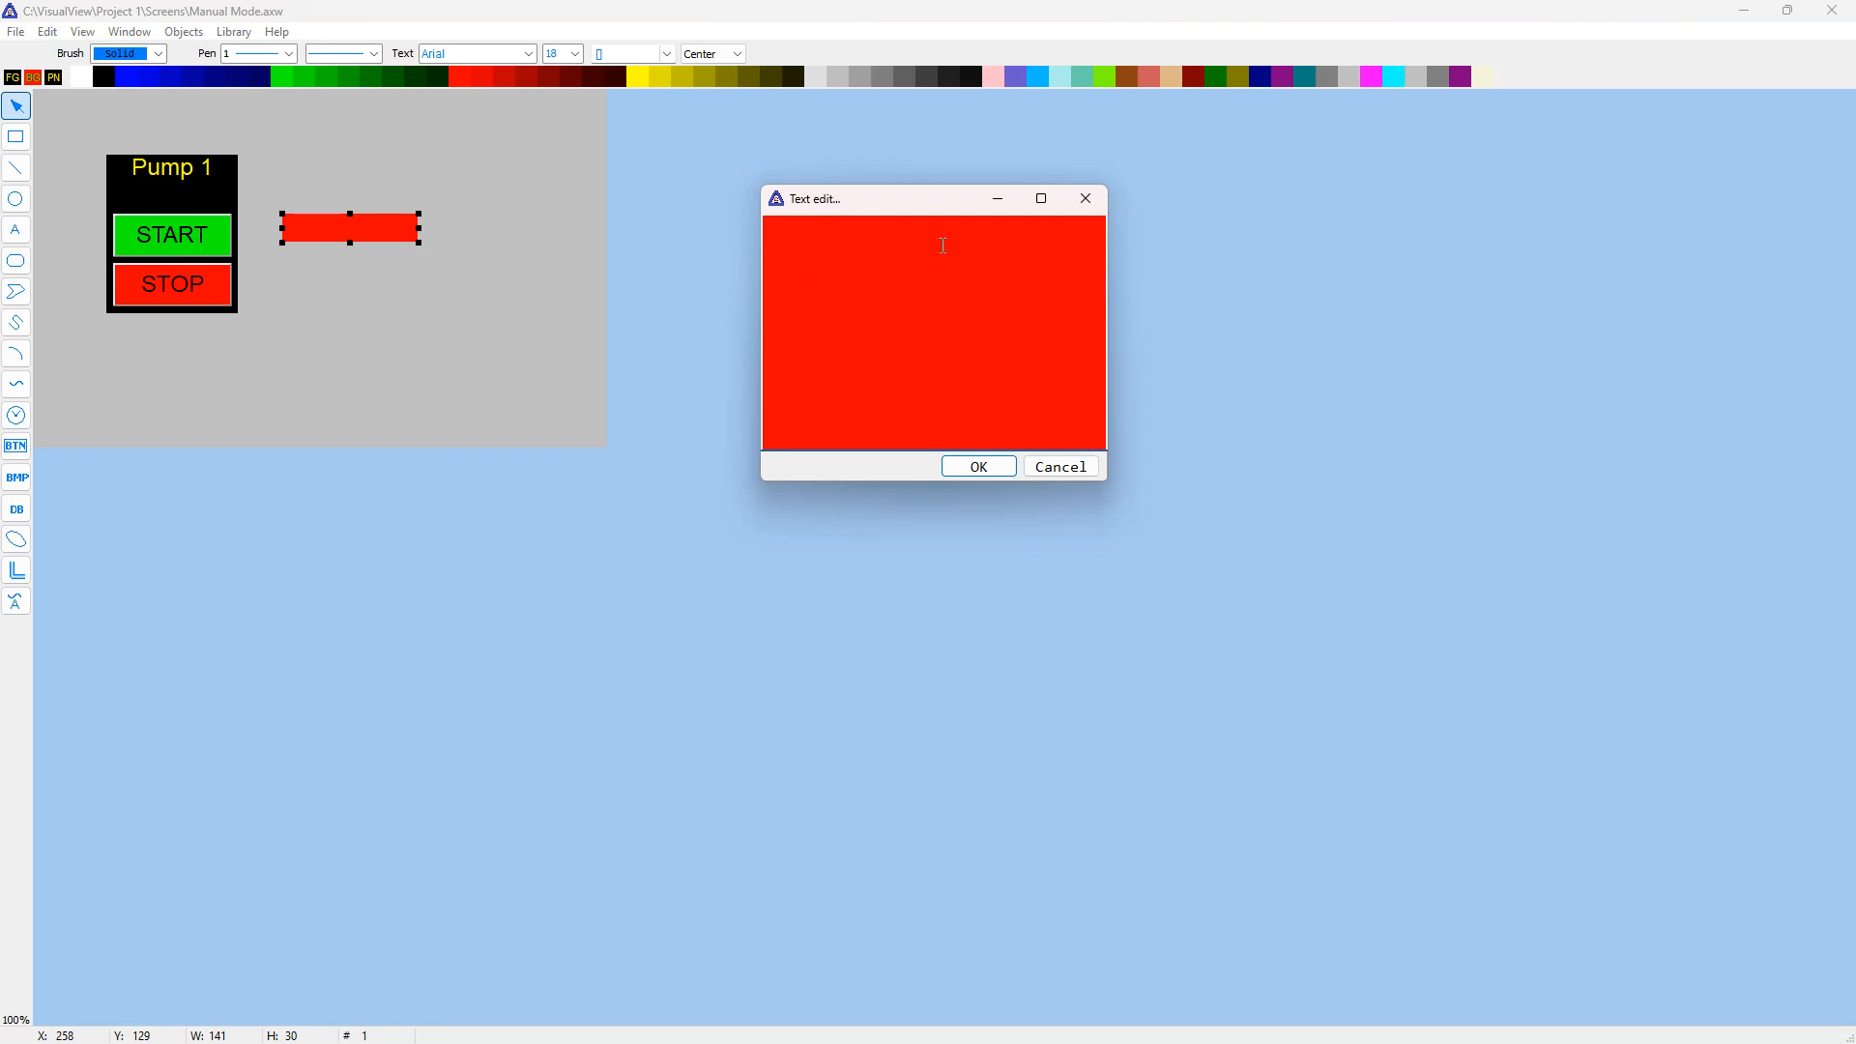
text(STOPPED)
click(977, 466)
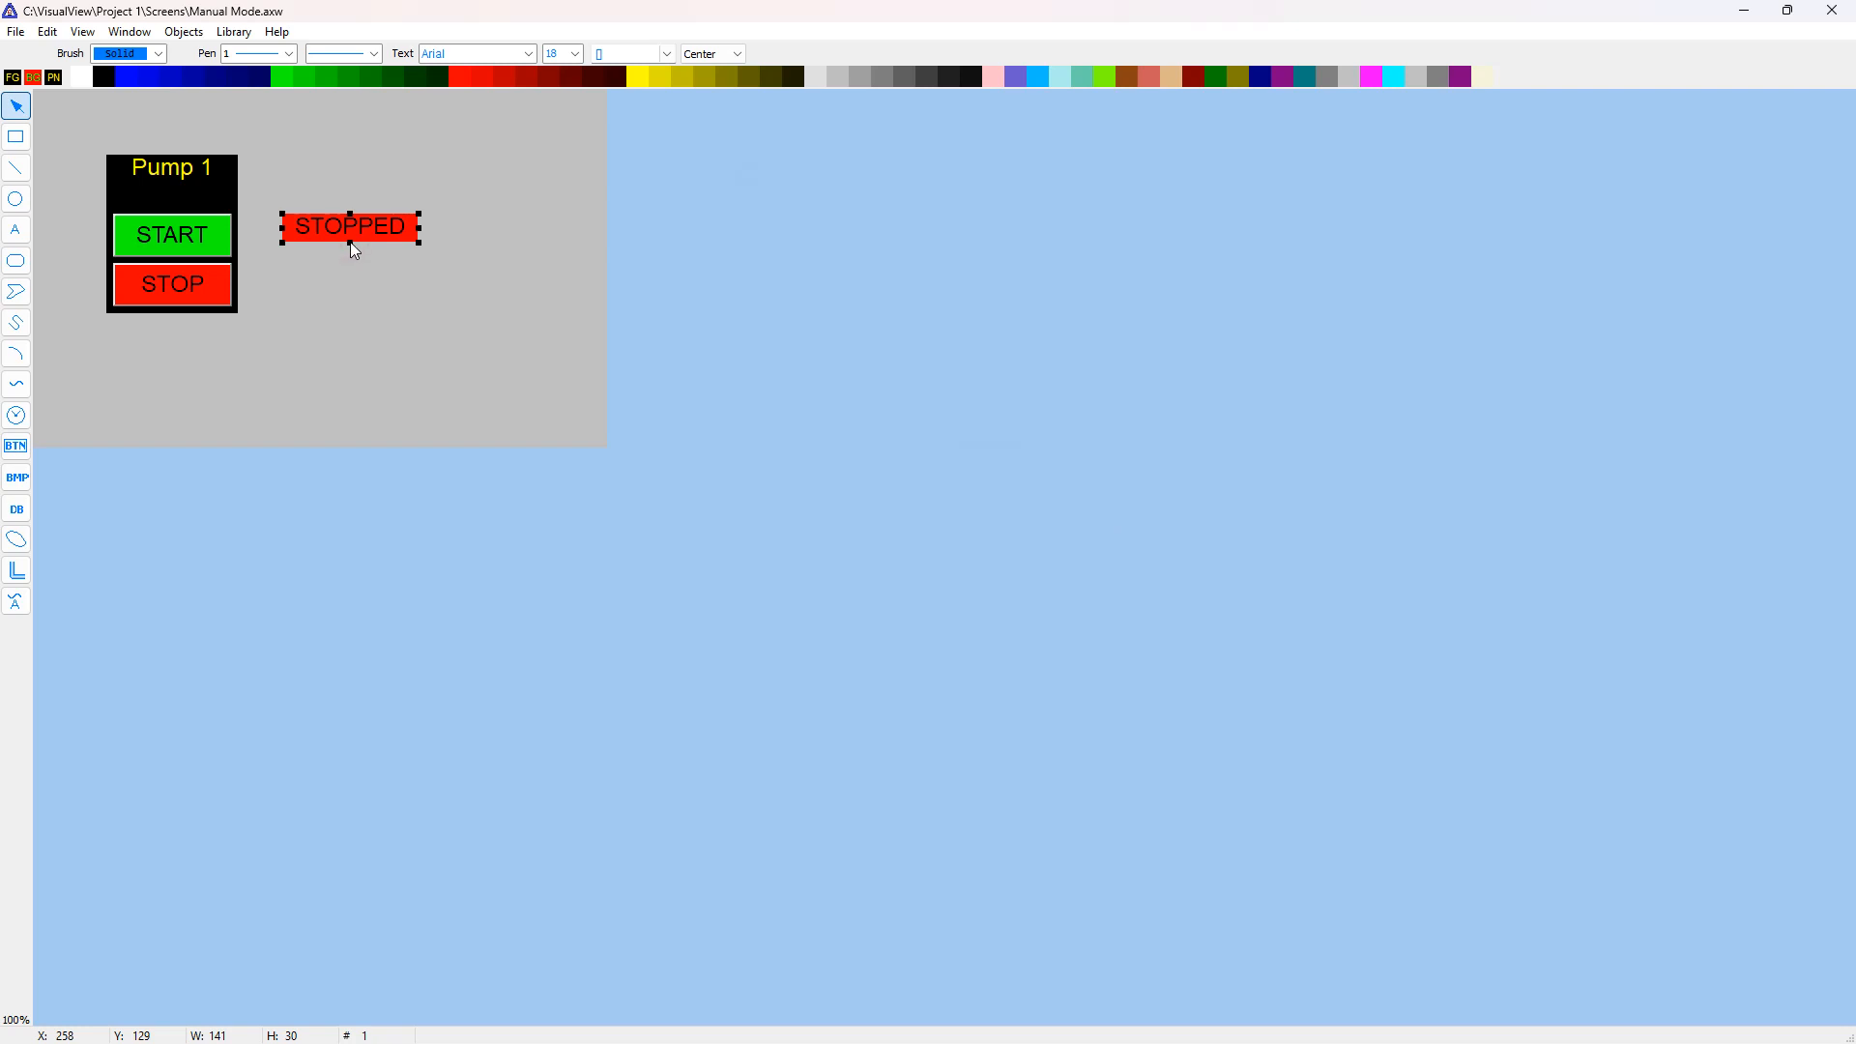
Shrink the STOPPED text to about 123 by 27 and position it between the "Pump 1" title and the START button.
drag(350, 242, 233, 202)
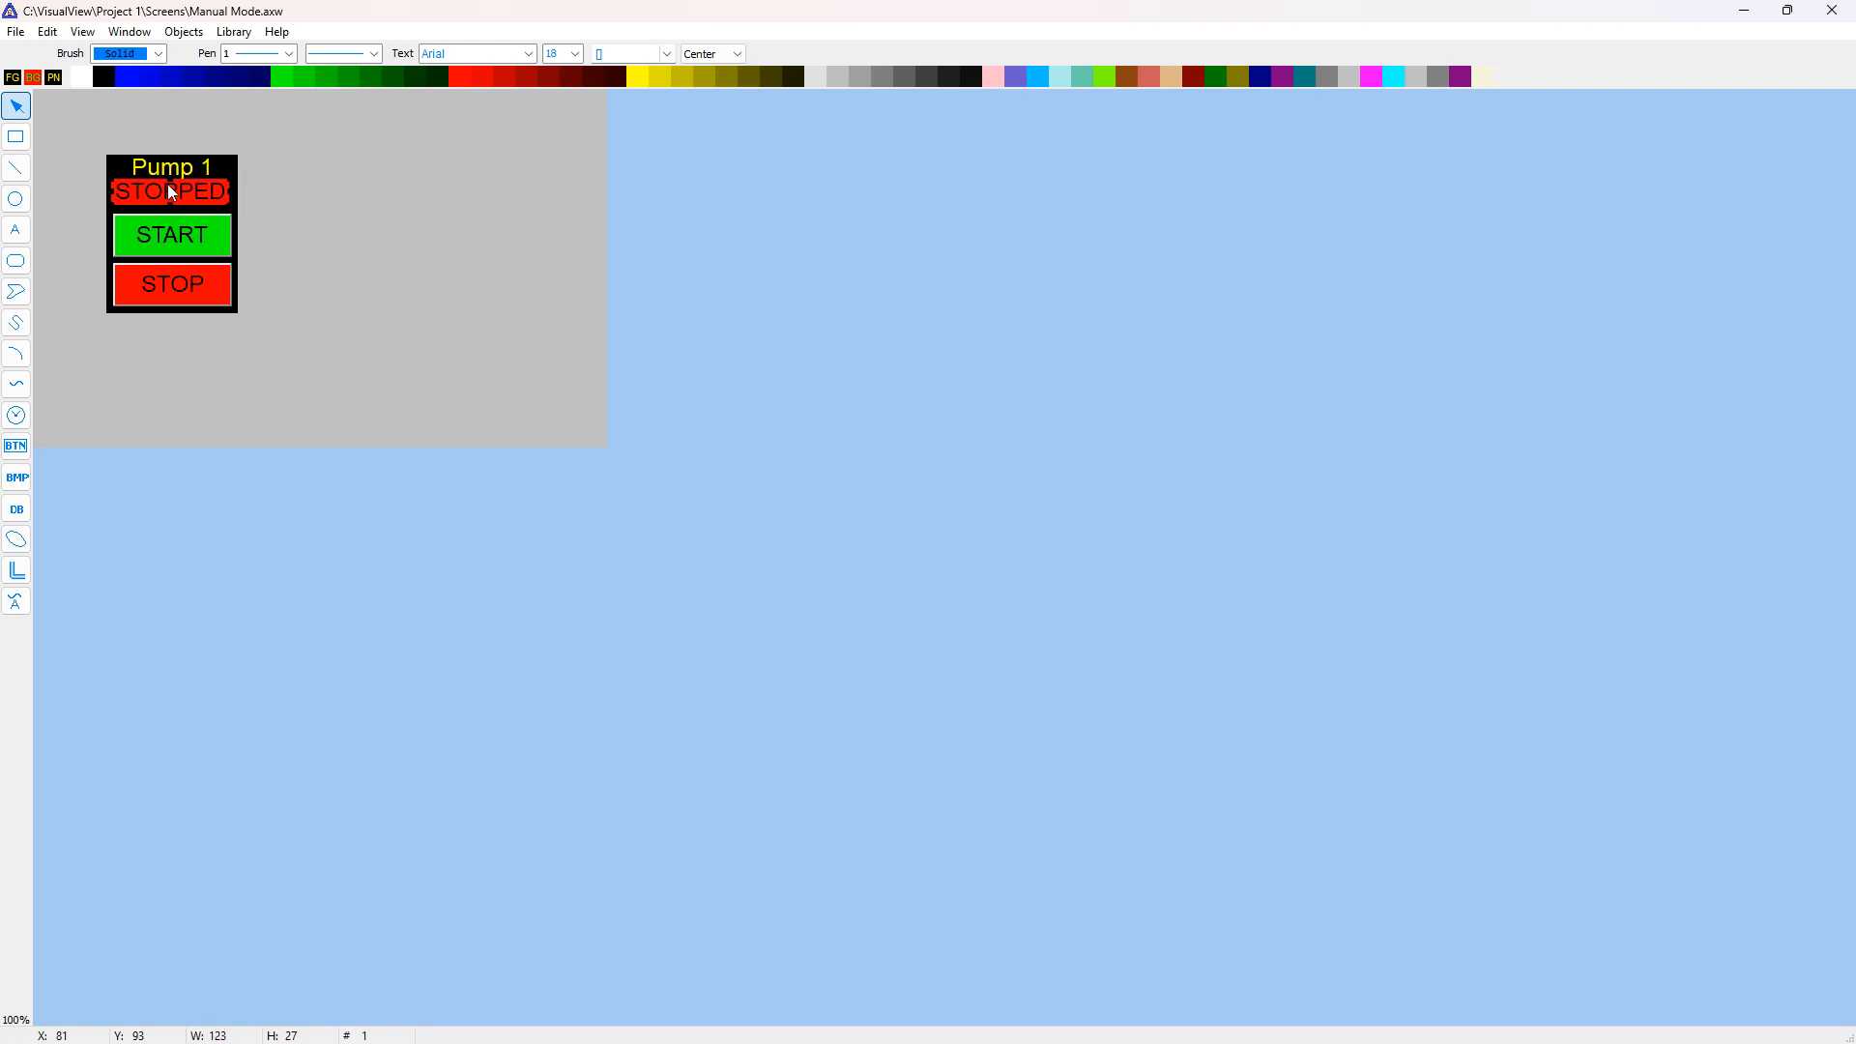
key(Right)
key(Right)
key(Right)
key(Down)
key(Down)
key(Down)
key(Down)
key(Down)
key(Down)
key(Up)
key(Up)
key(Up)
click(298, 261)
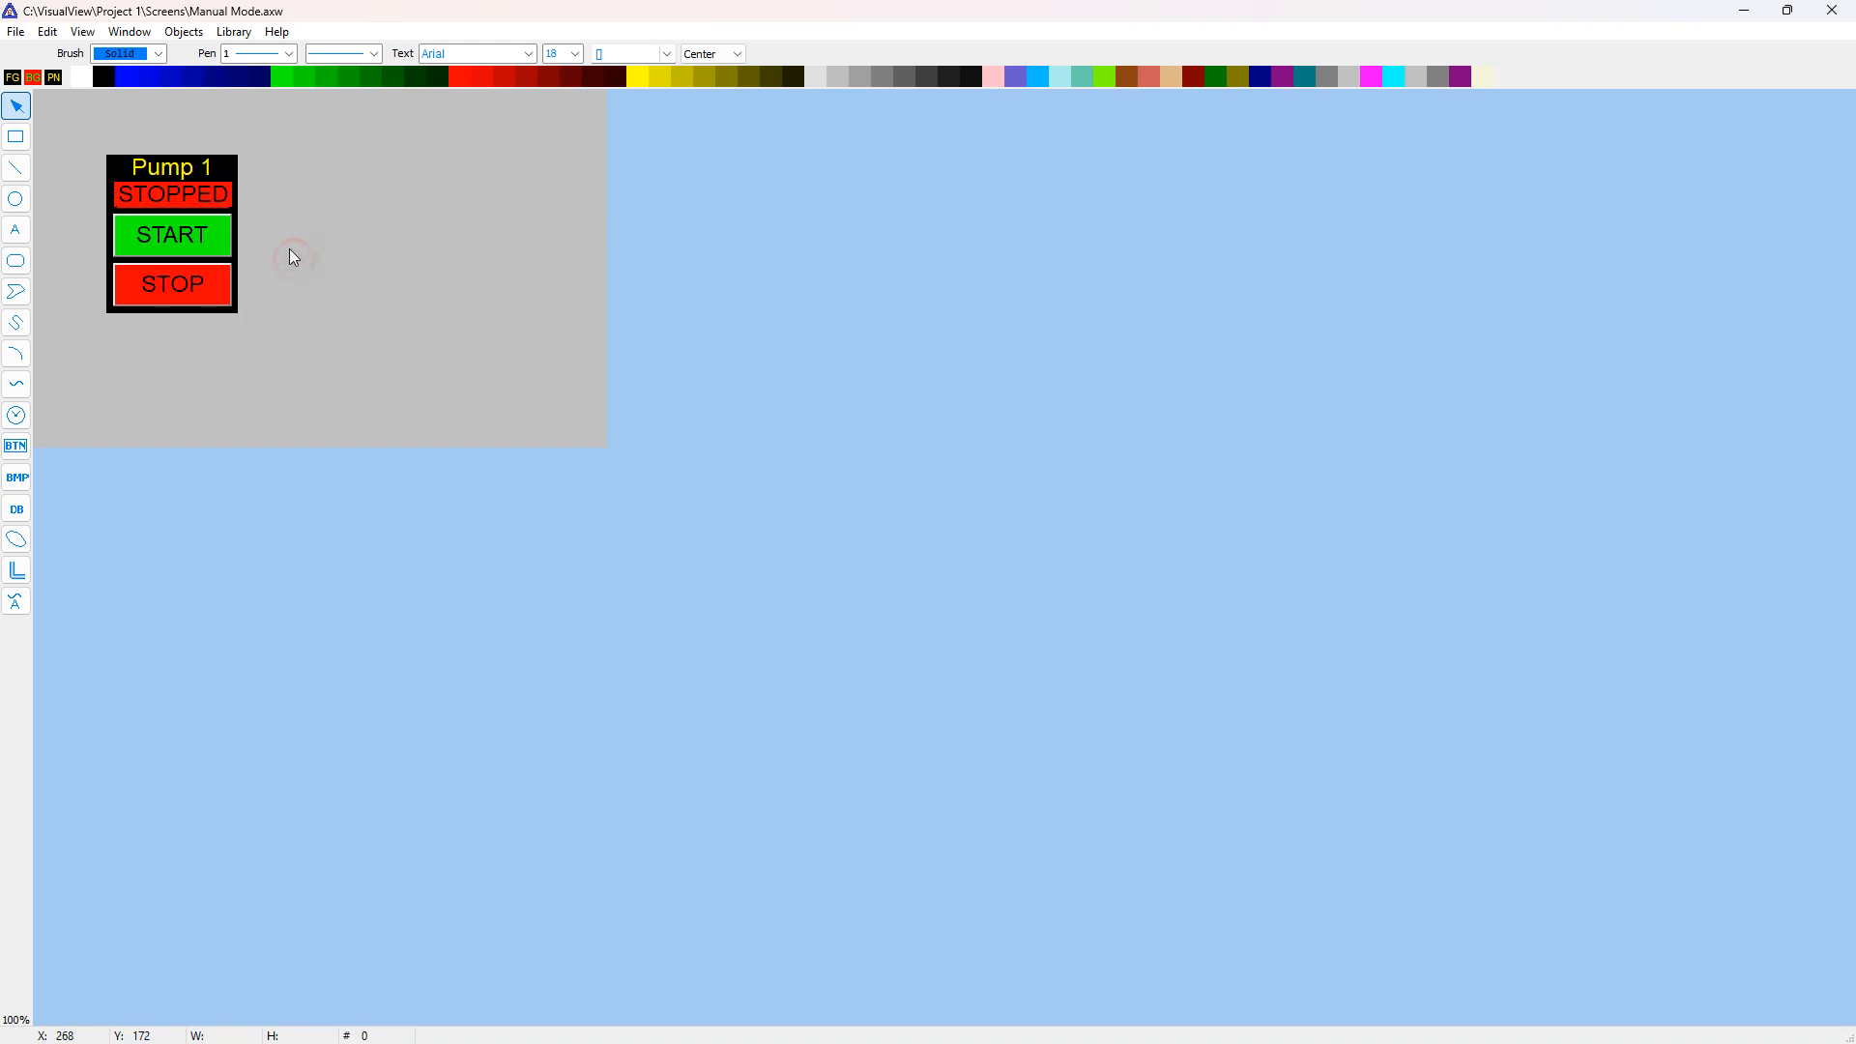
Enable the Brush animation on the STOPPED text, with Pump One Indicator On HMI, Process Variable Digital, as its source.
double_click(177, 205)
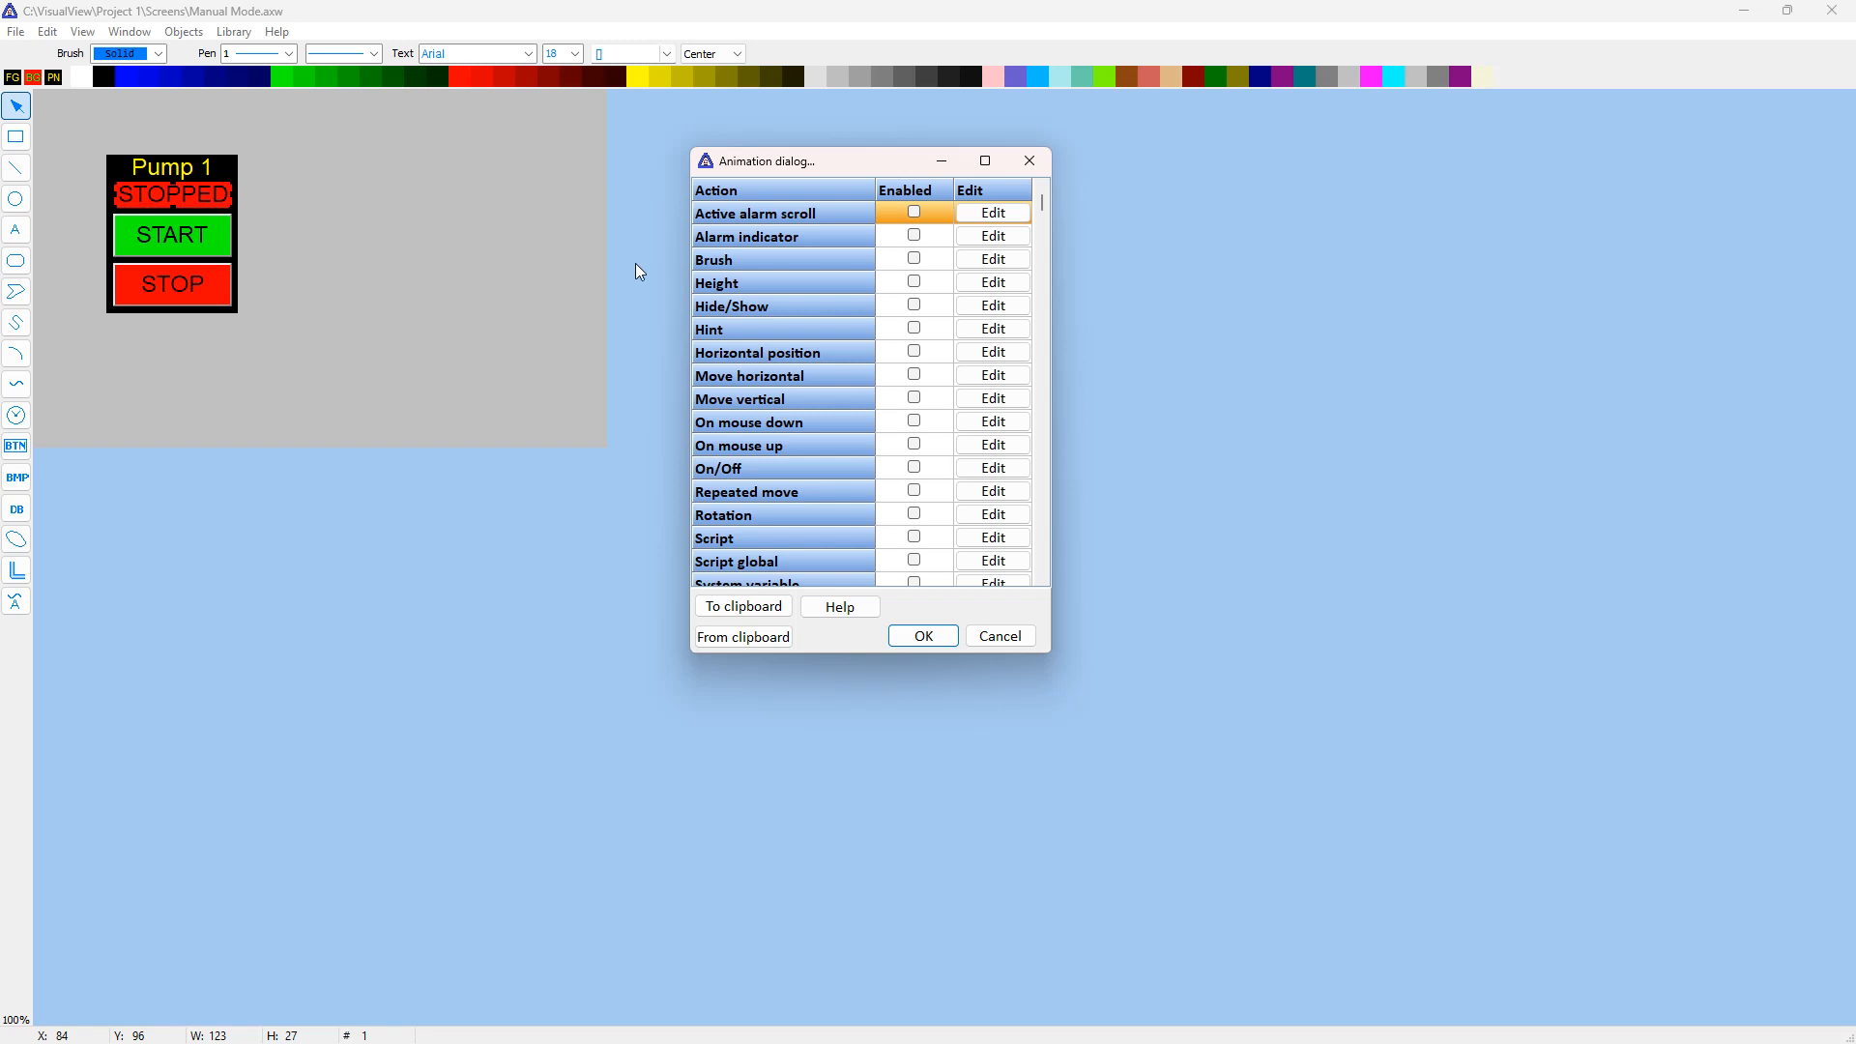
click(915, 259)
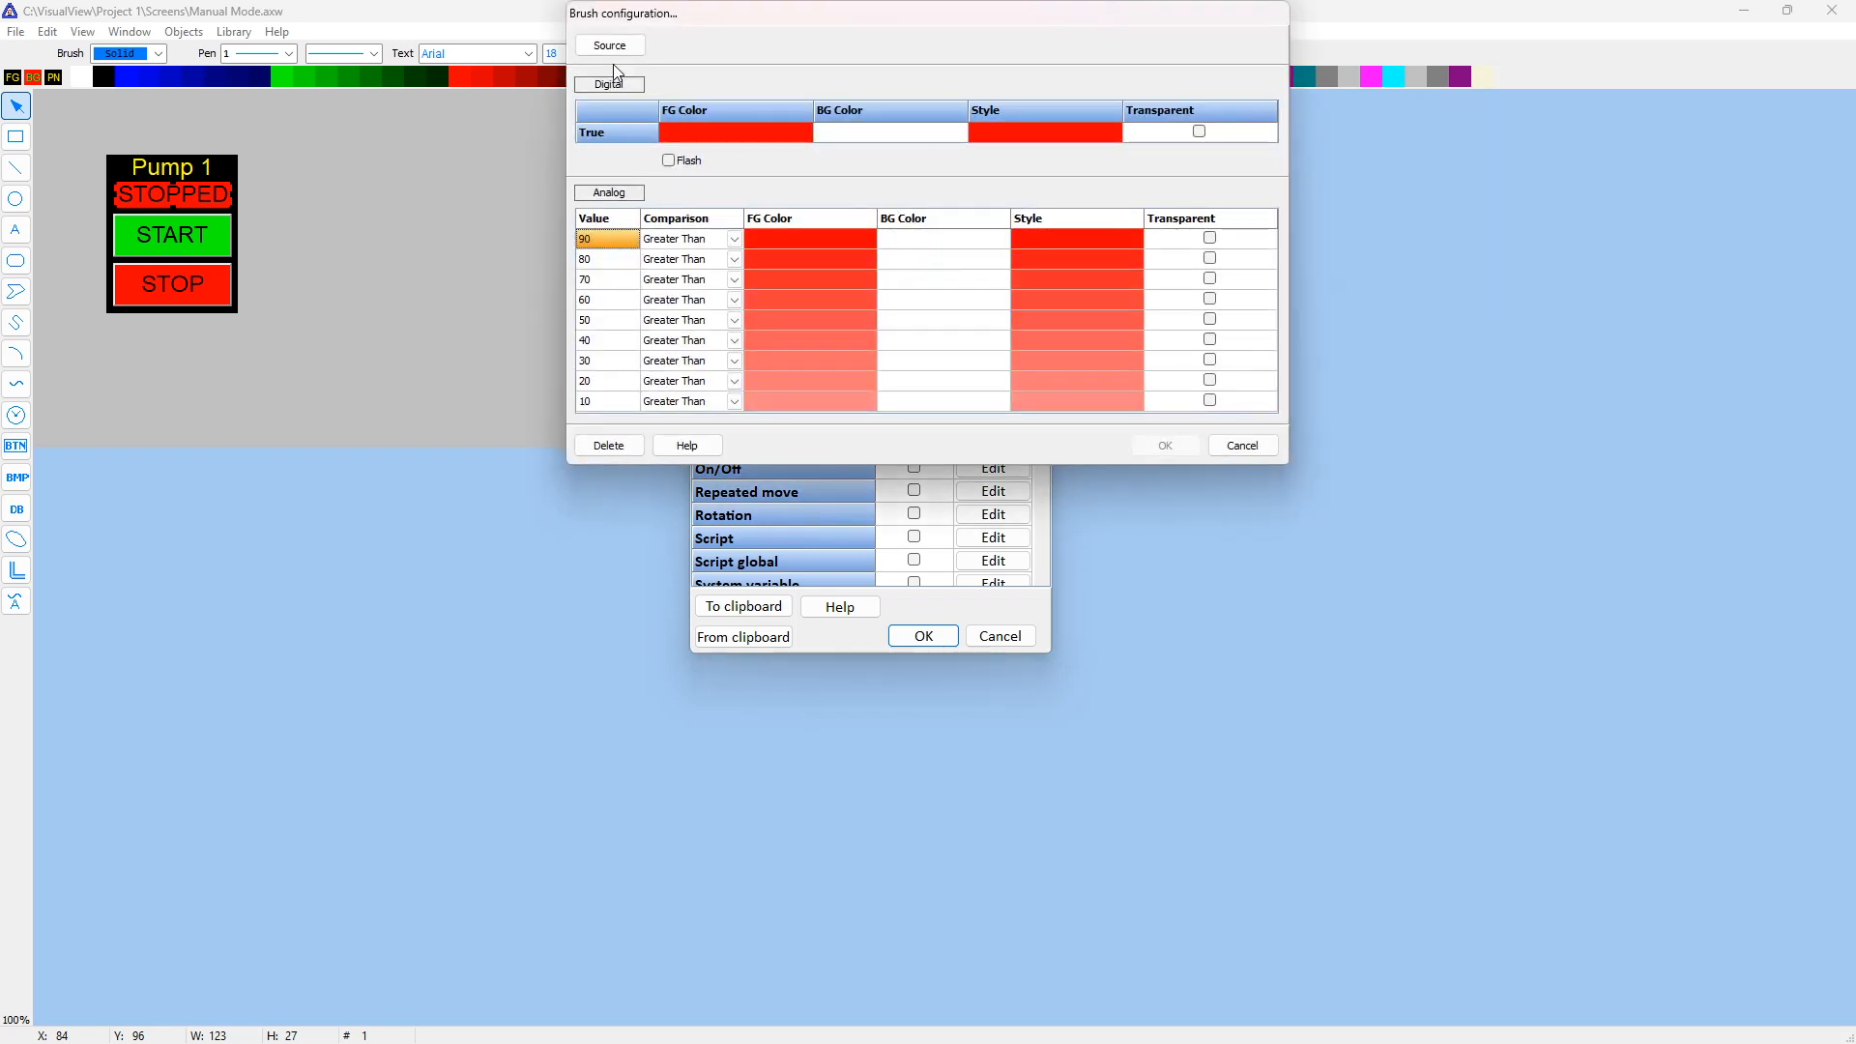
click(619, 54)
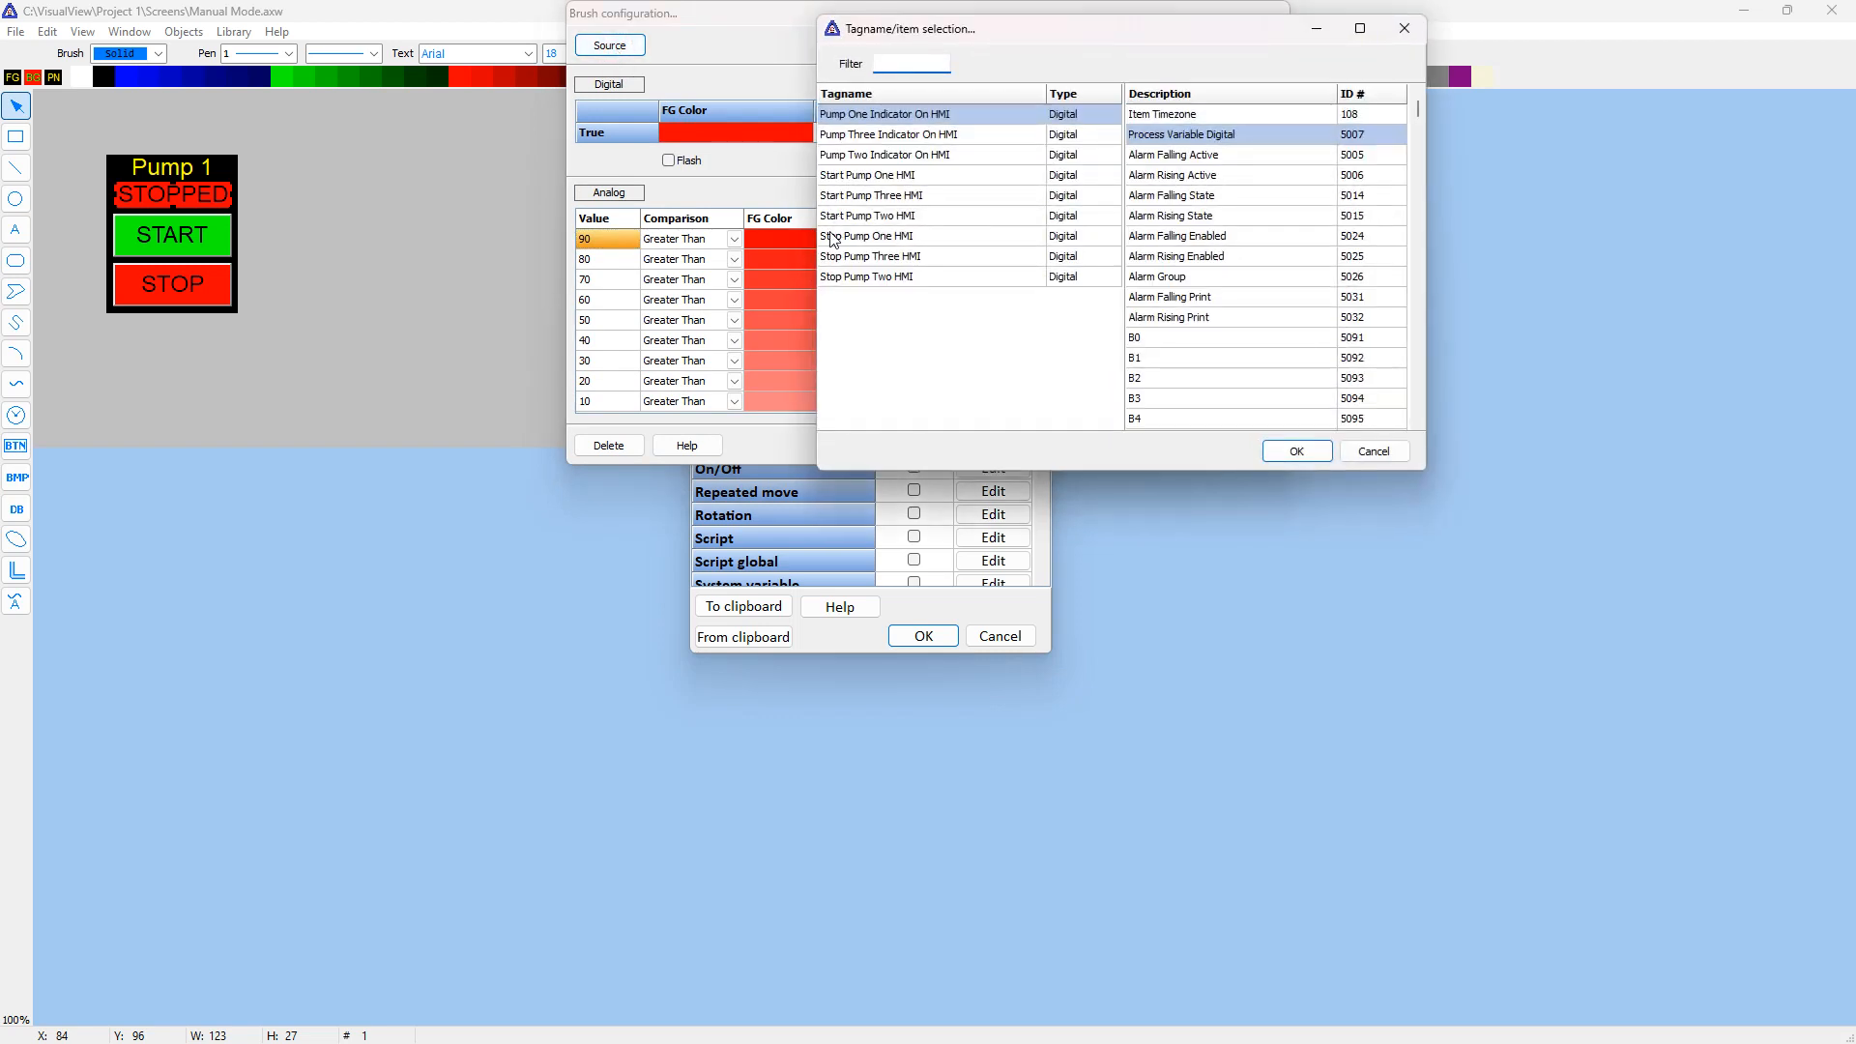
click(917, 116)
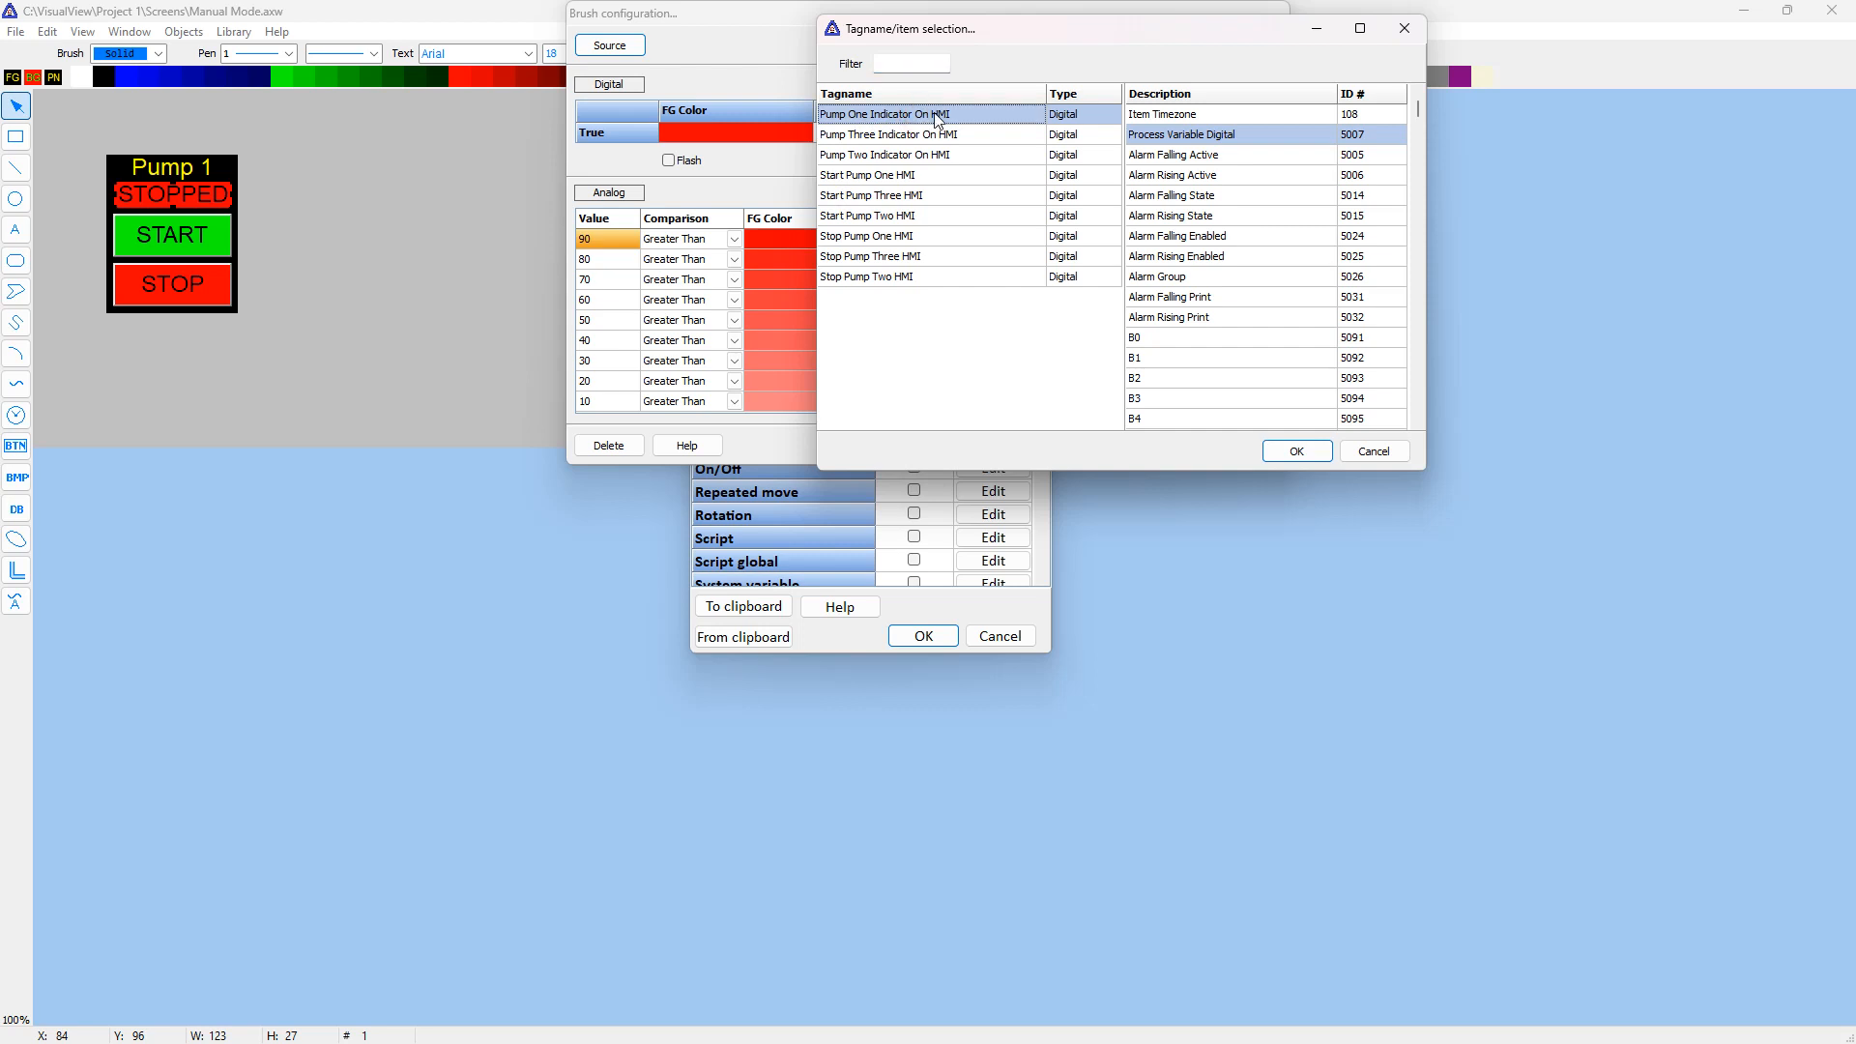
click(1291, 452)
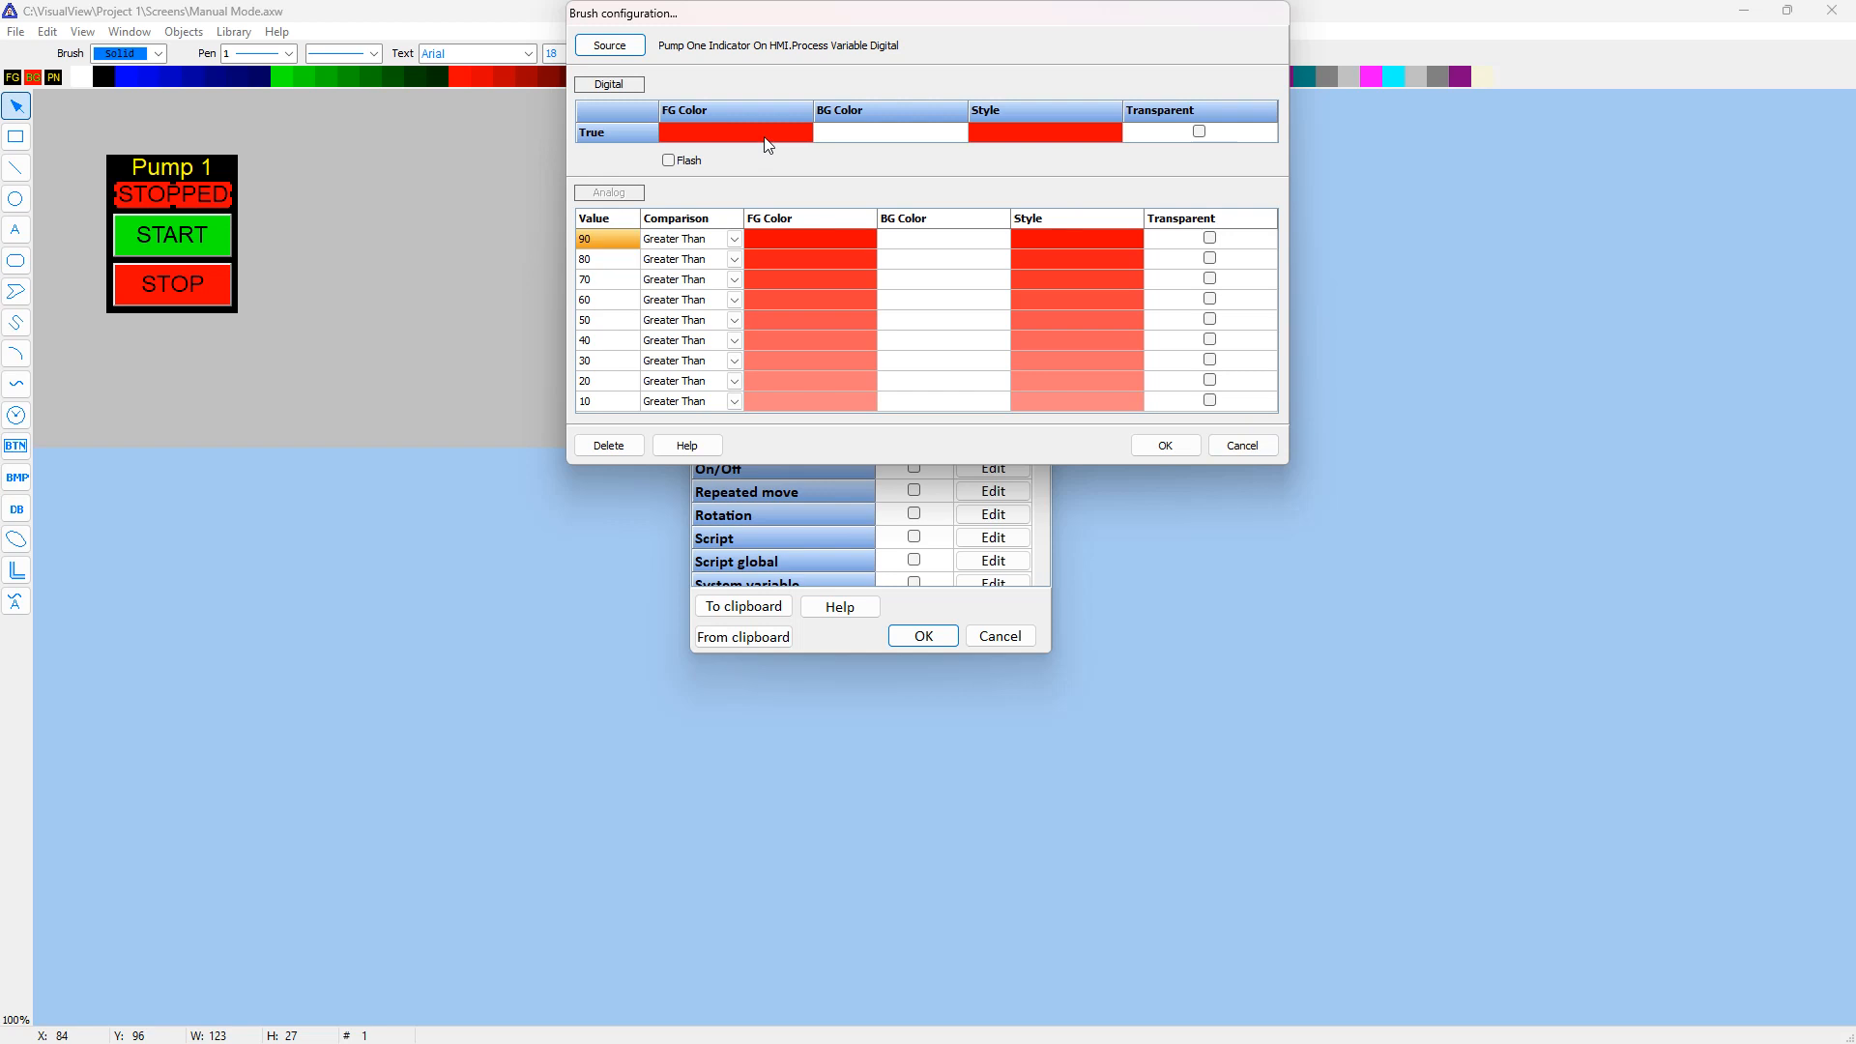
Set the STOPPED text's Brush animation True state to a green background color and a black foreground color.
click(859, 138)
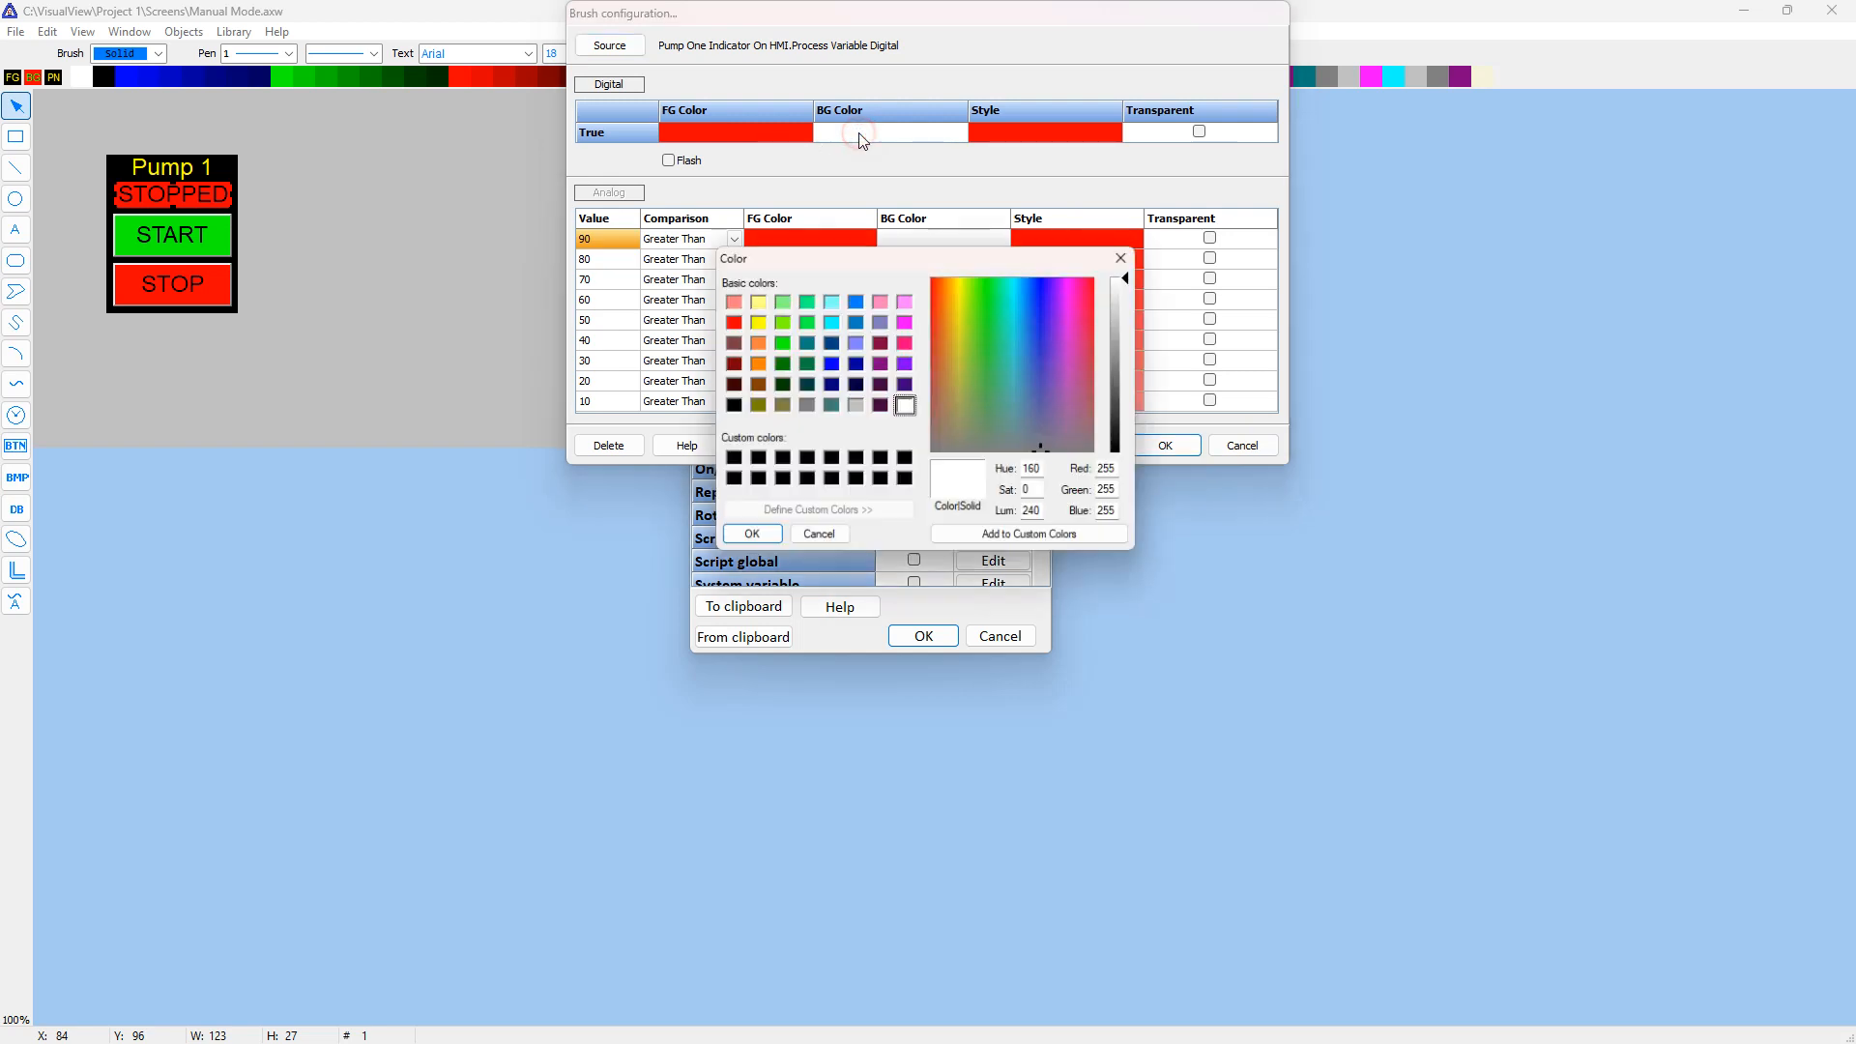
click(781, 344)
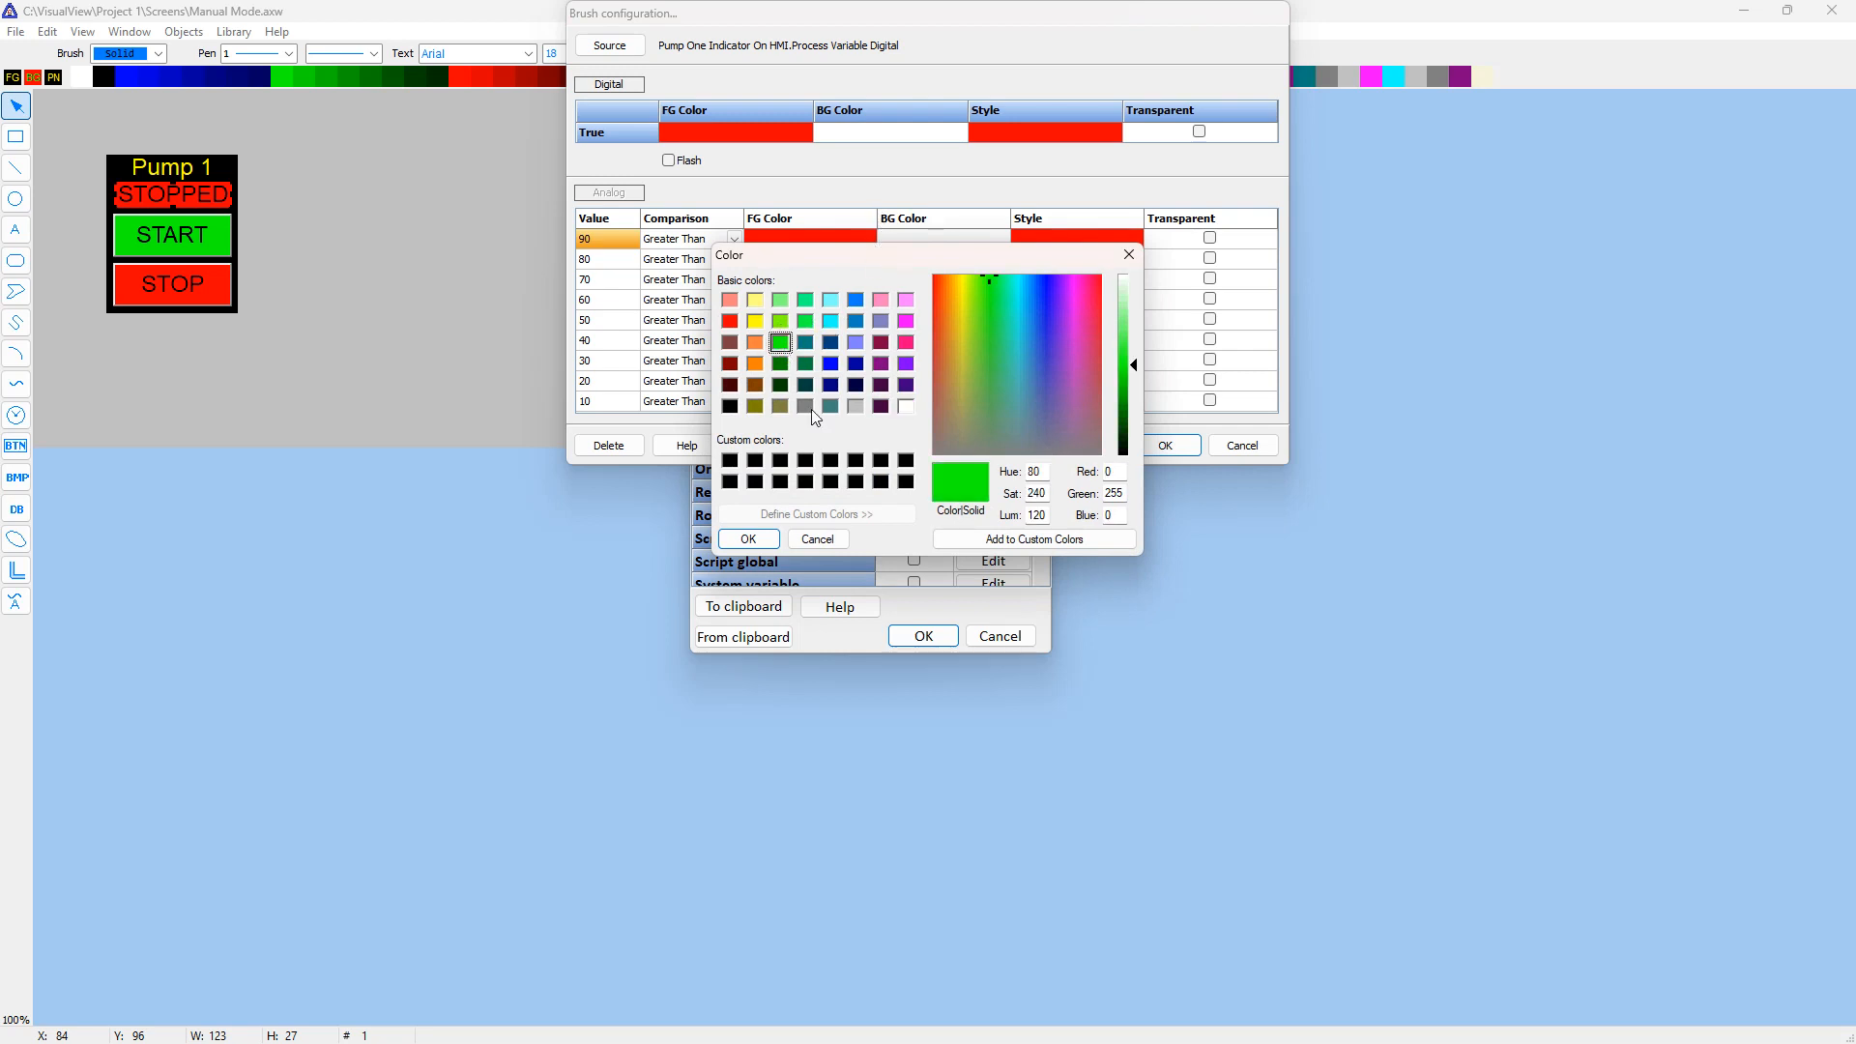
click(764, 545)
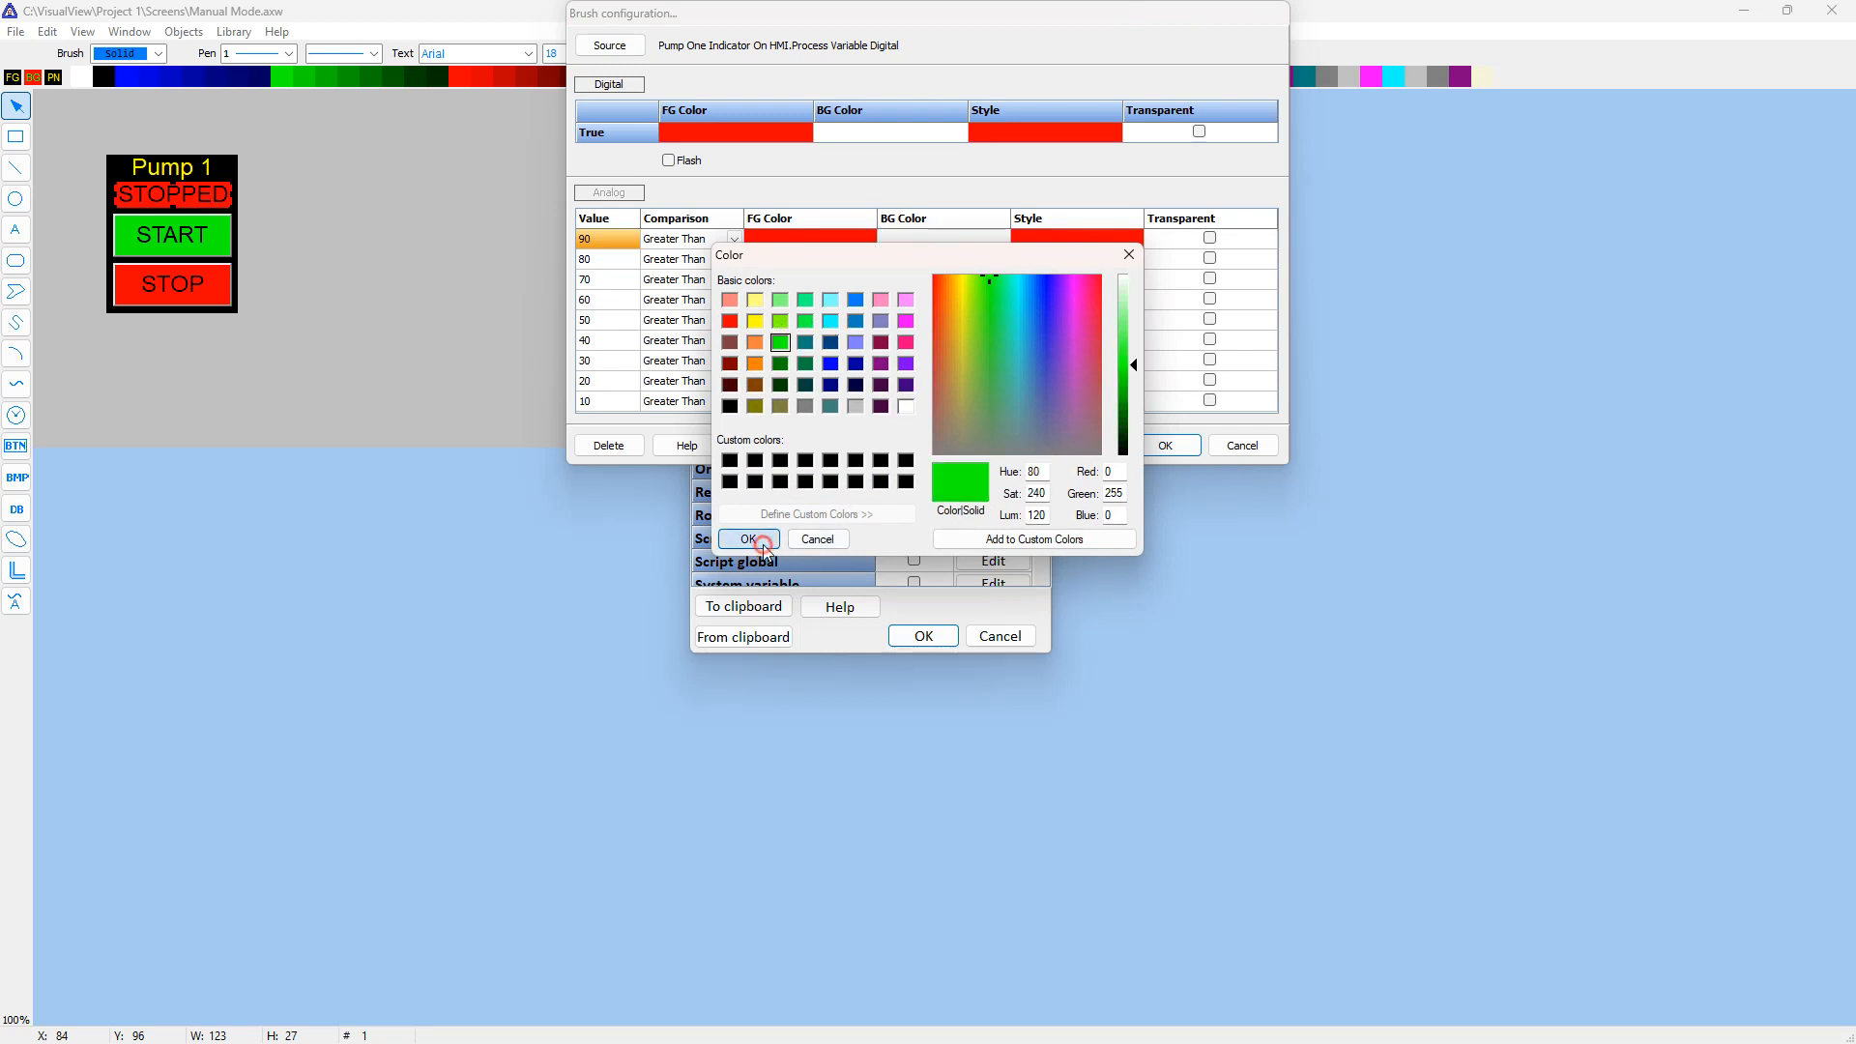
click(738, 136)
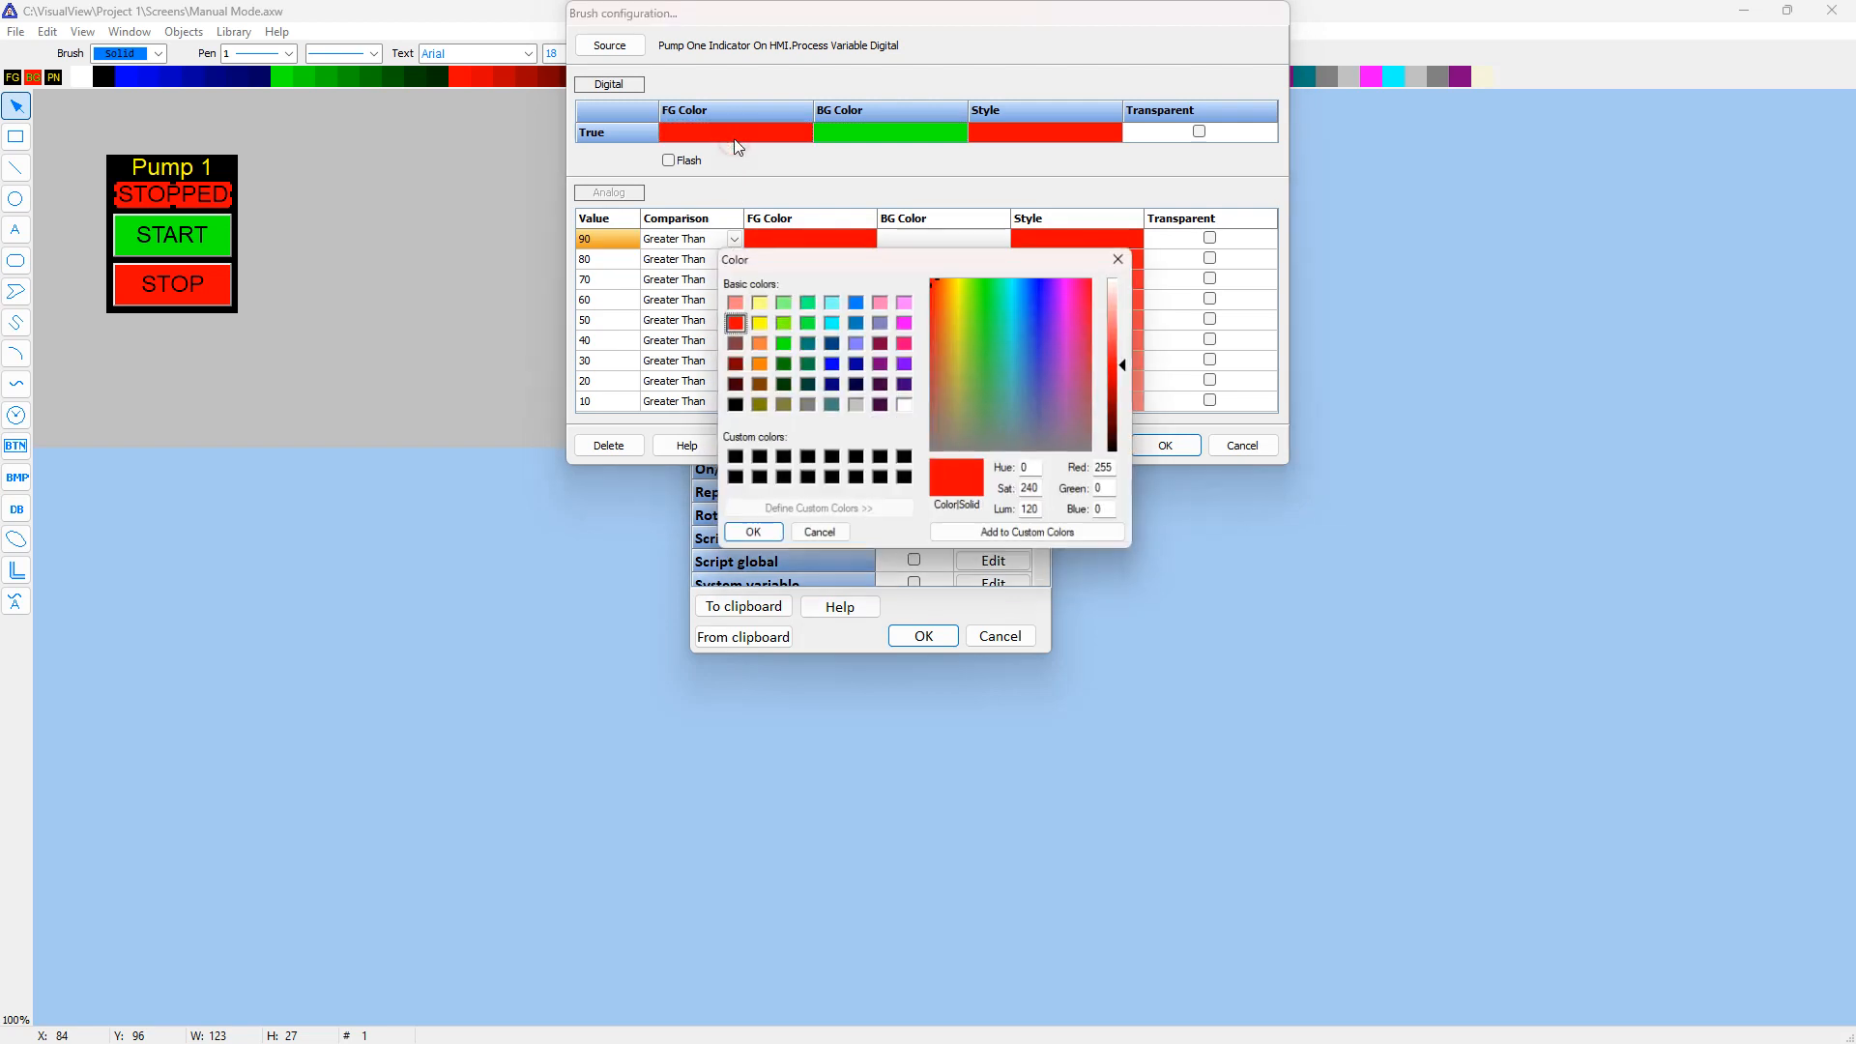
click(731, 482)
click(757, 541)
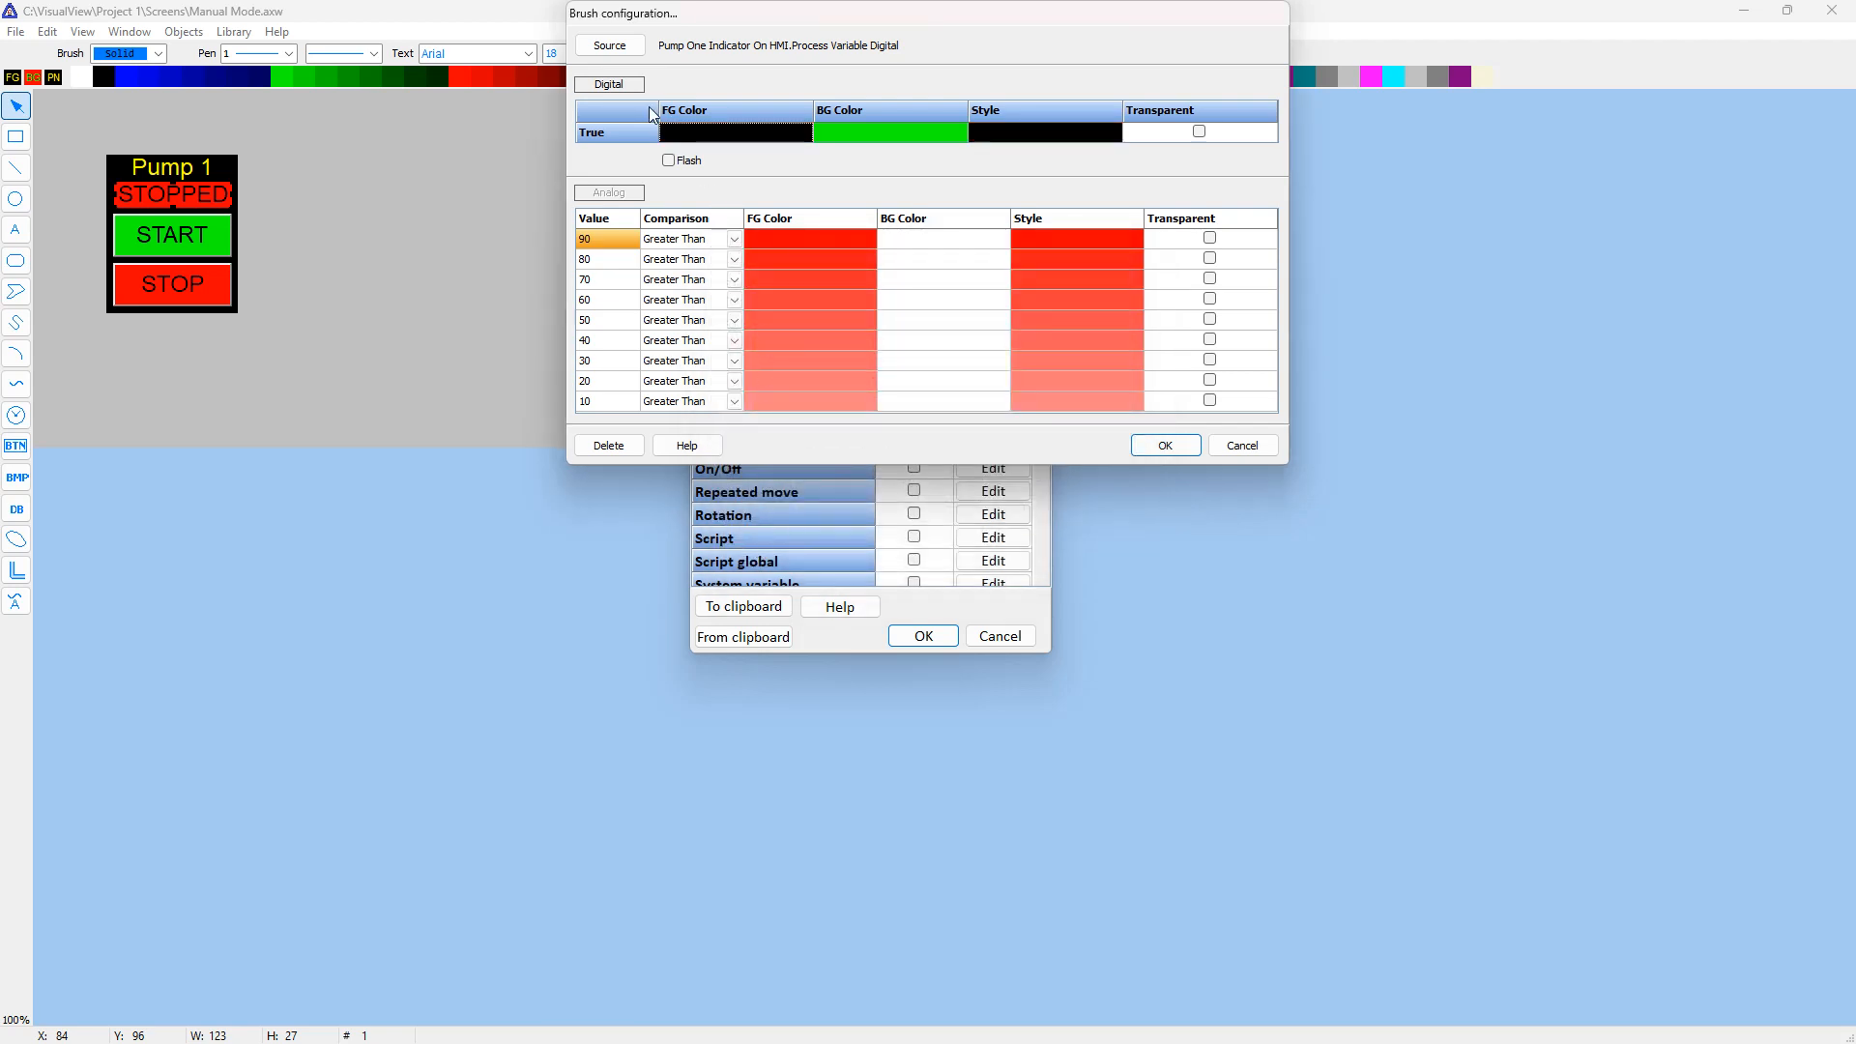
click(1166, 446)
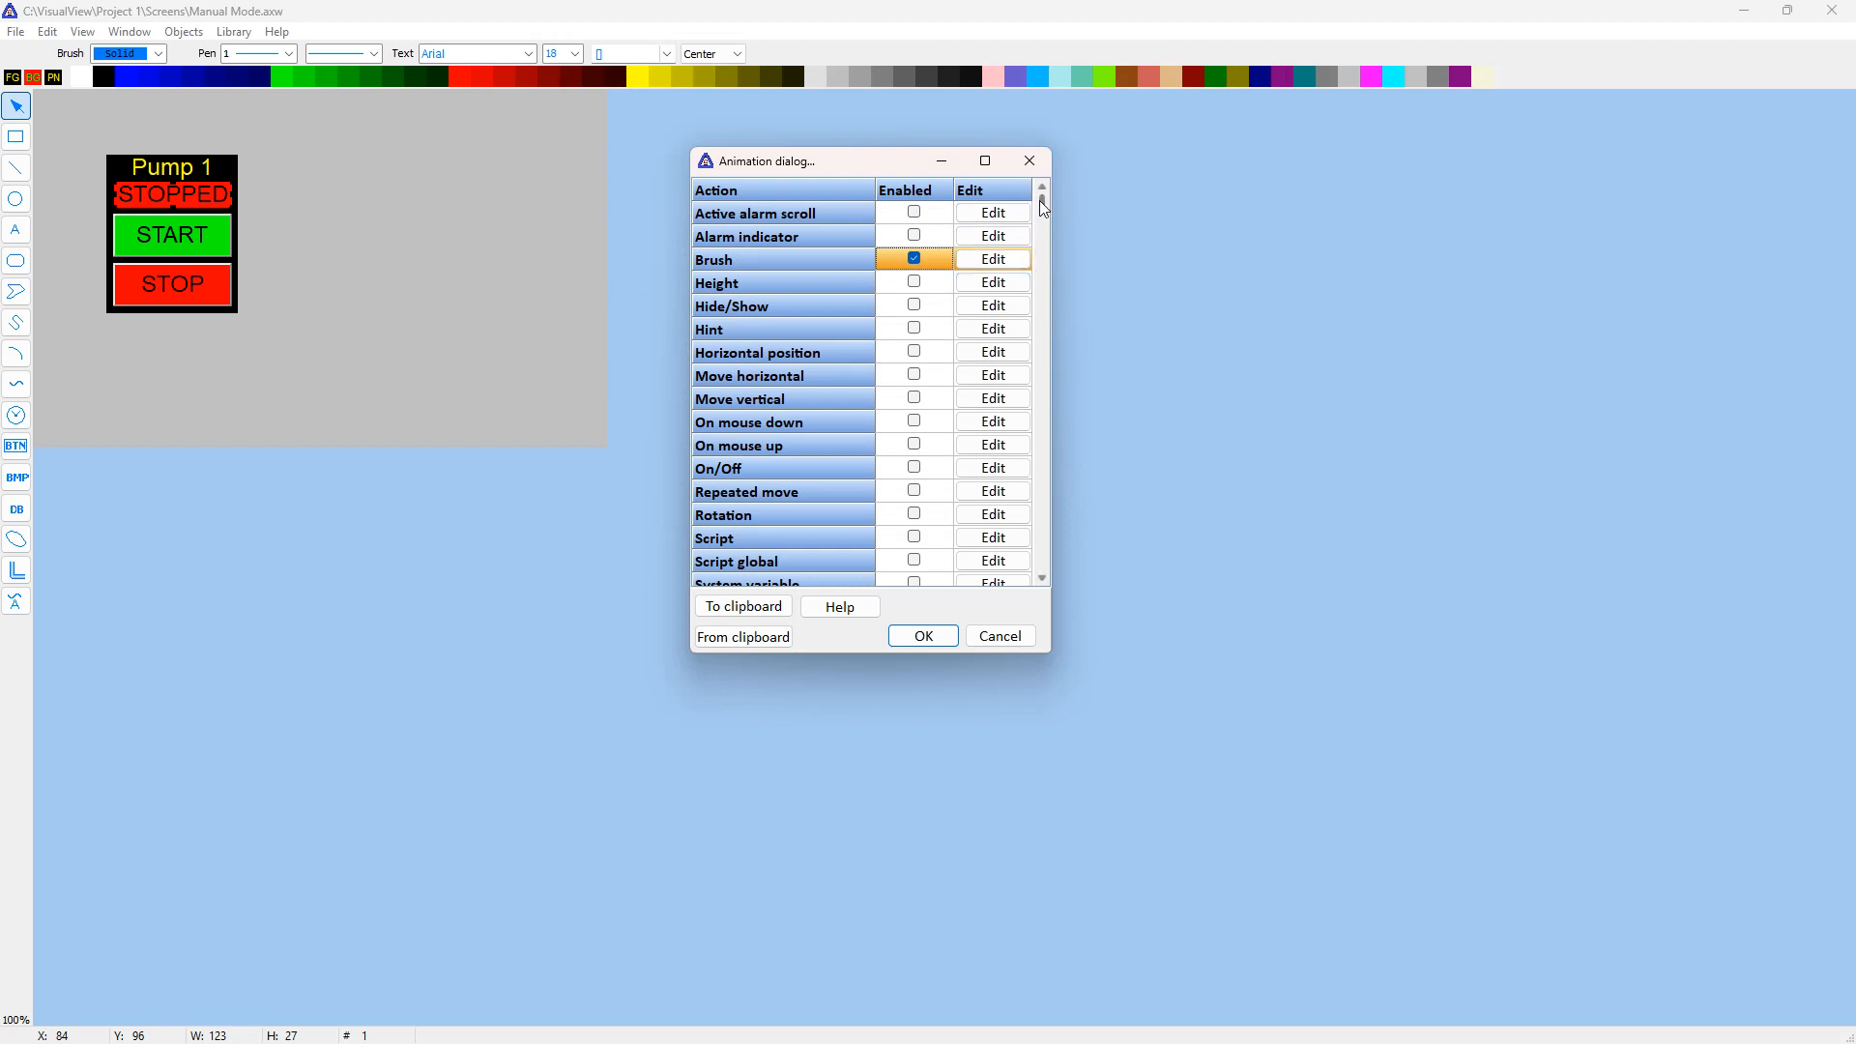
Enable the Text string animation on the STOPPED text, with Pump One Indicator On HMI, Process Variable Digital, as its source.
scroll(1041, 218, down, 1)
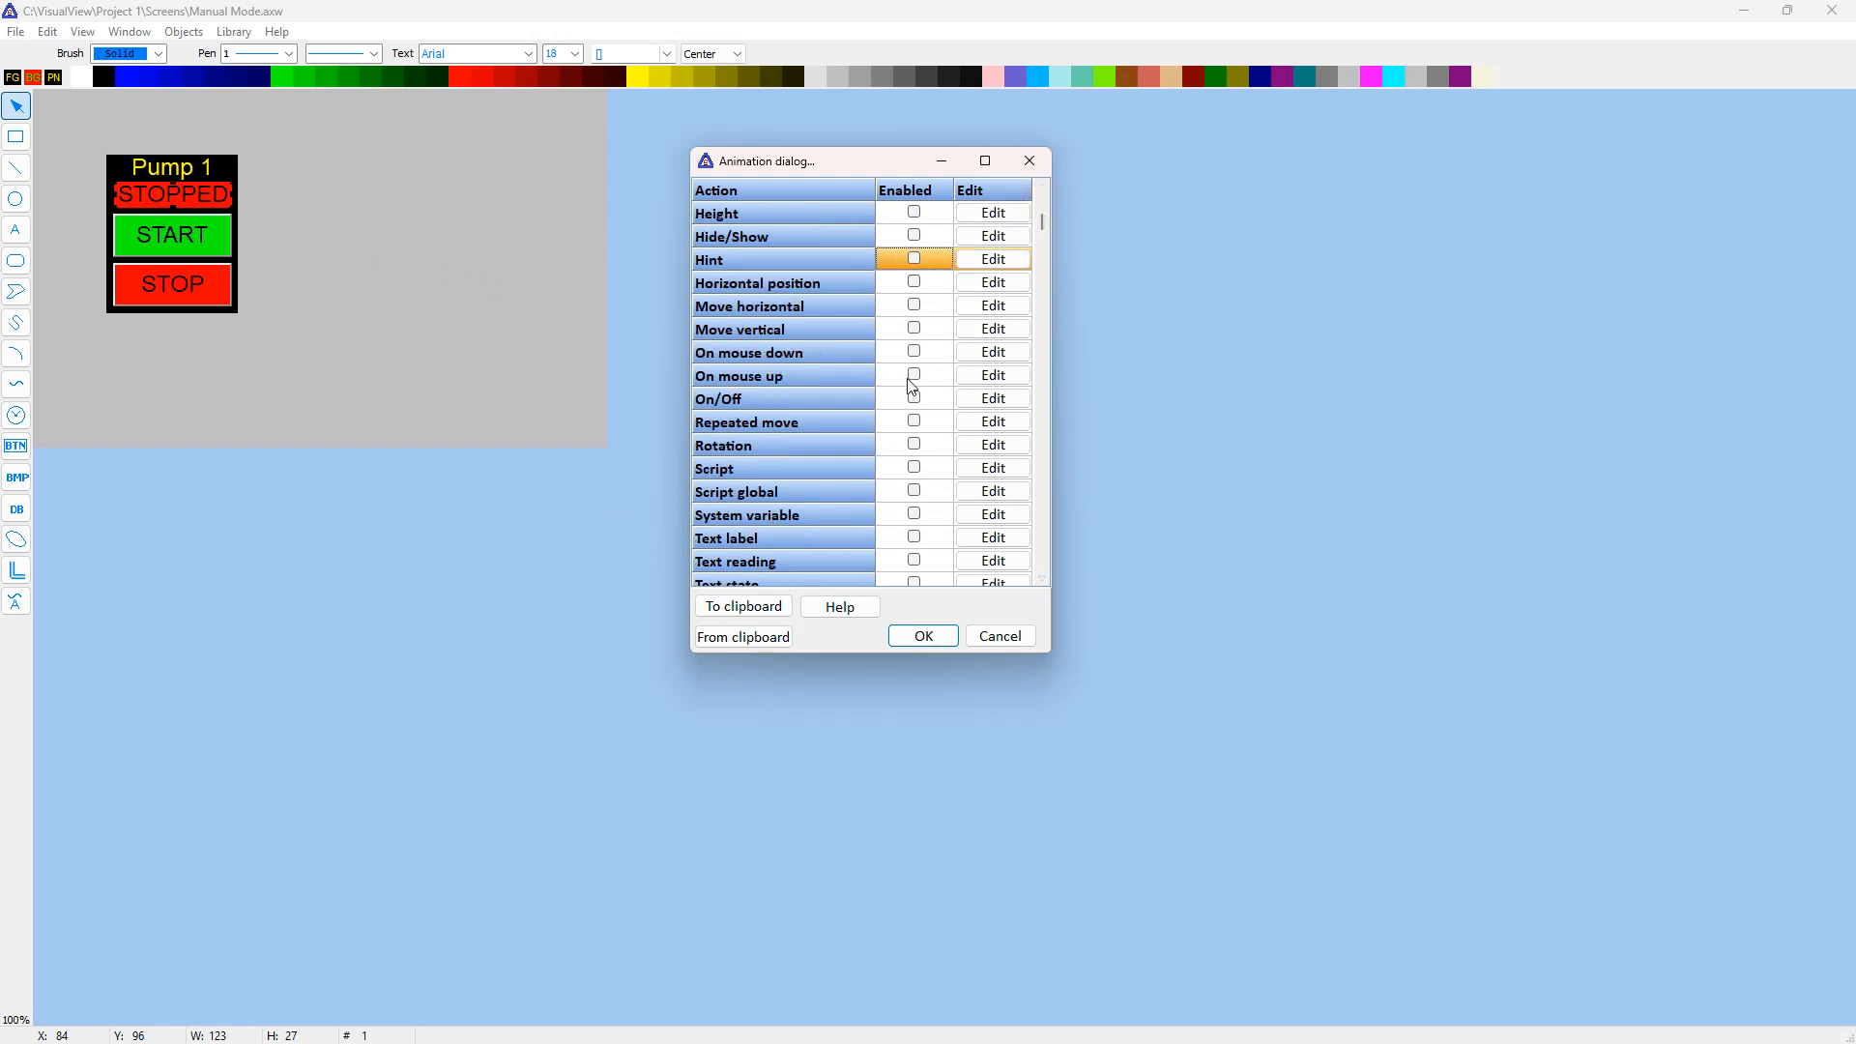
click(913, 387)
scroll(913, 387, down, 2)
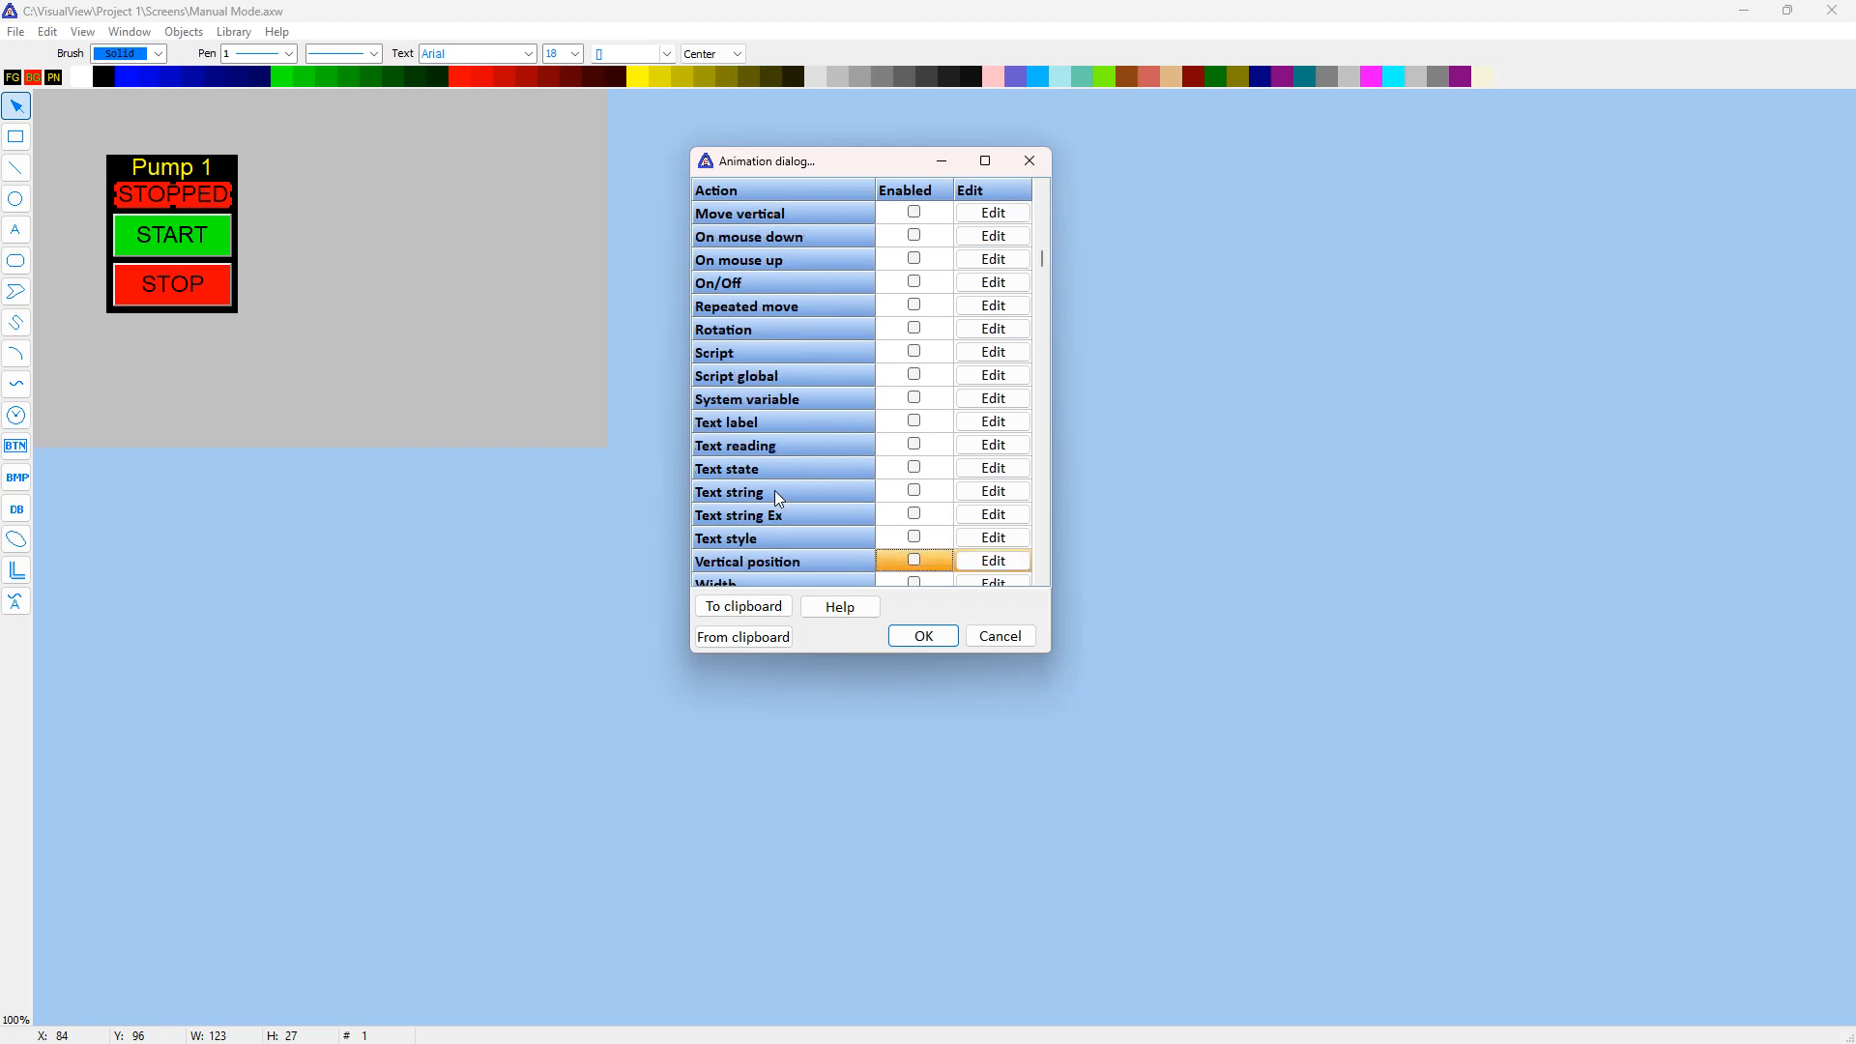
click(914, 491)
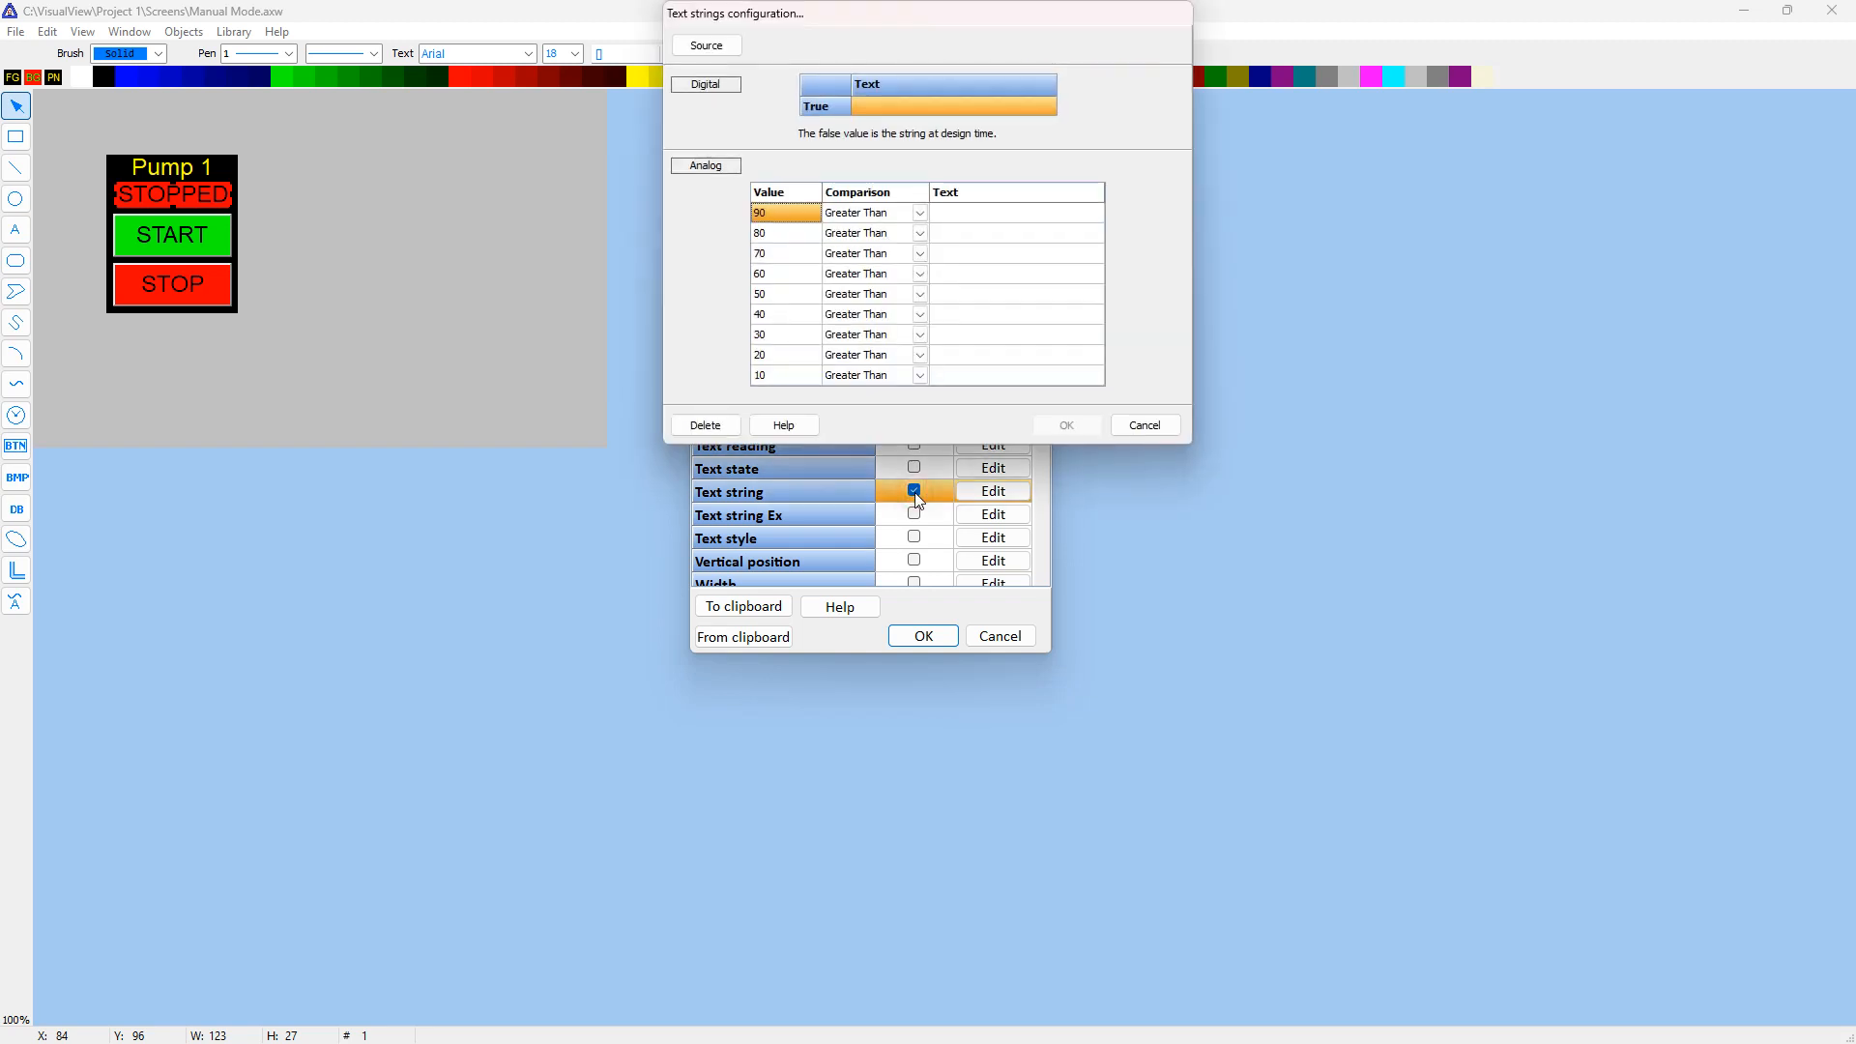
click(715, 53)
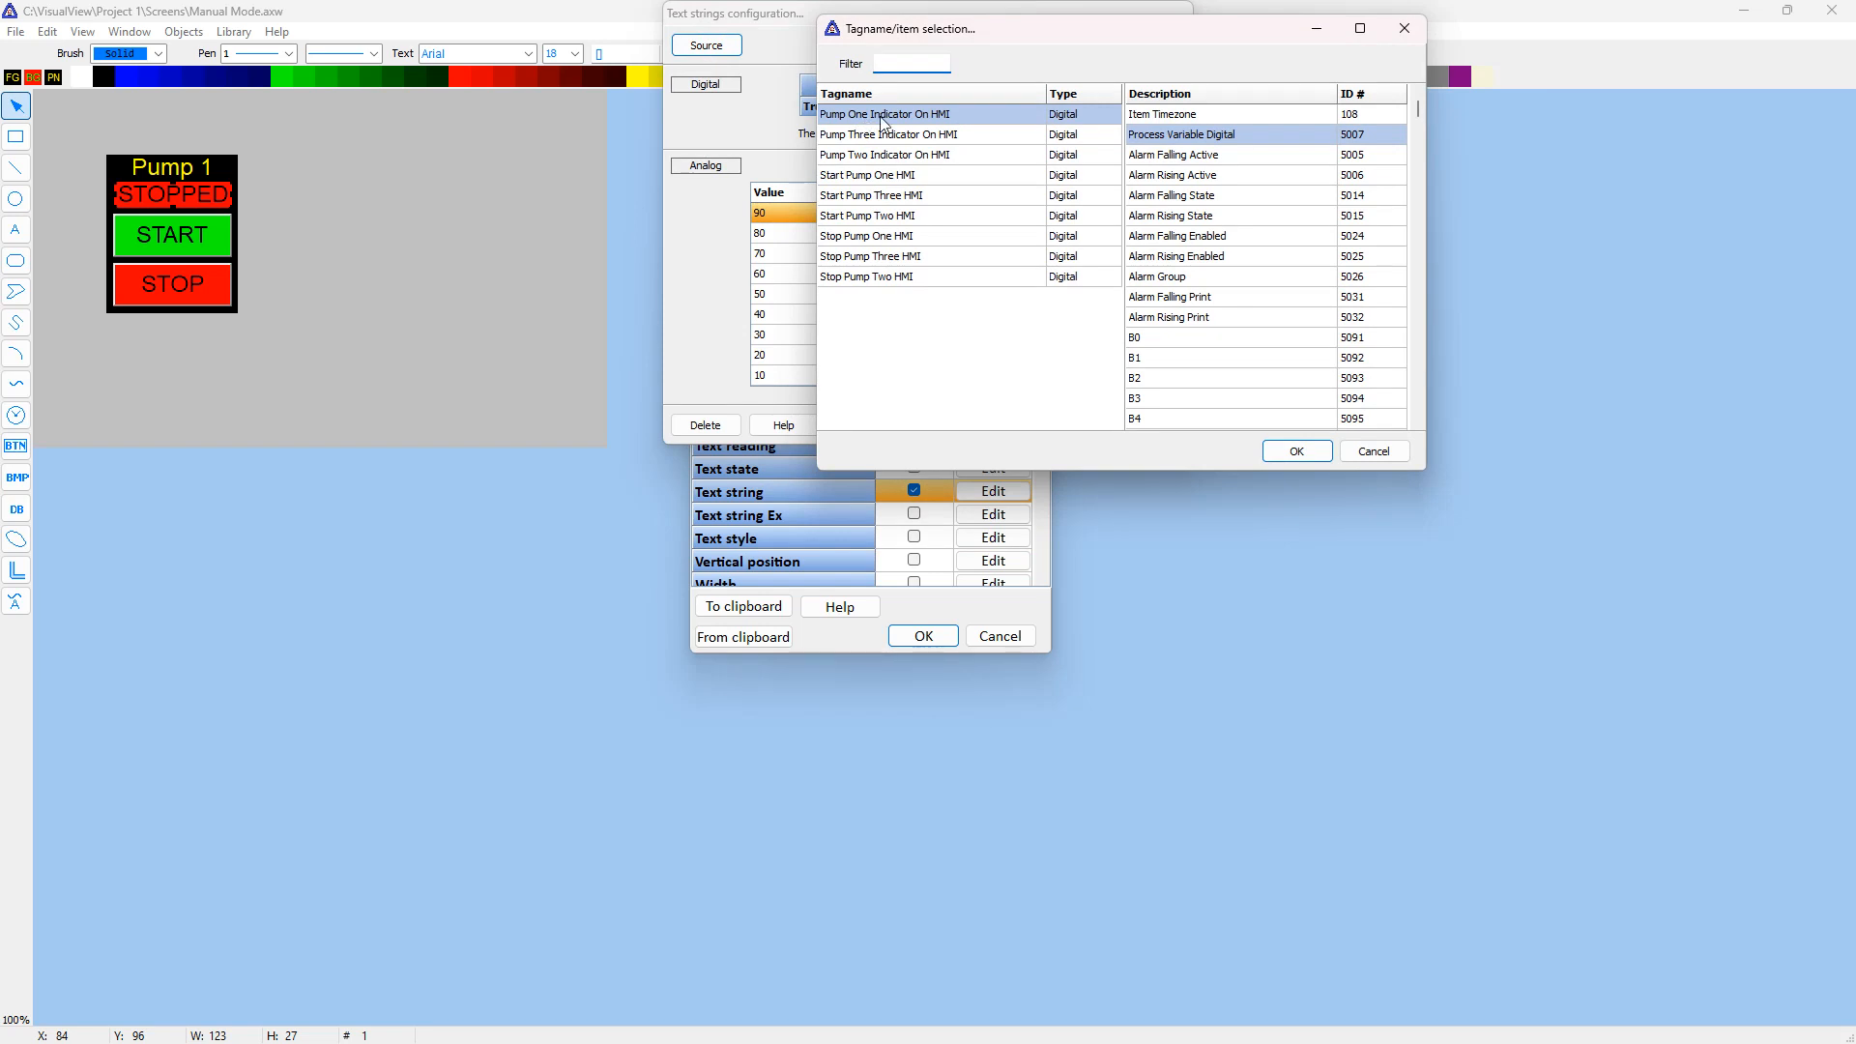
click(883, 119)
click(1293, 450)
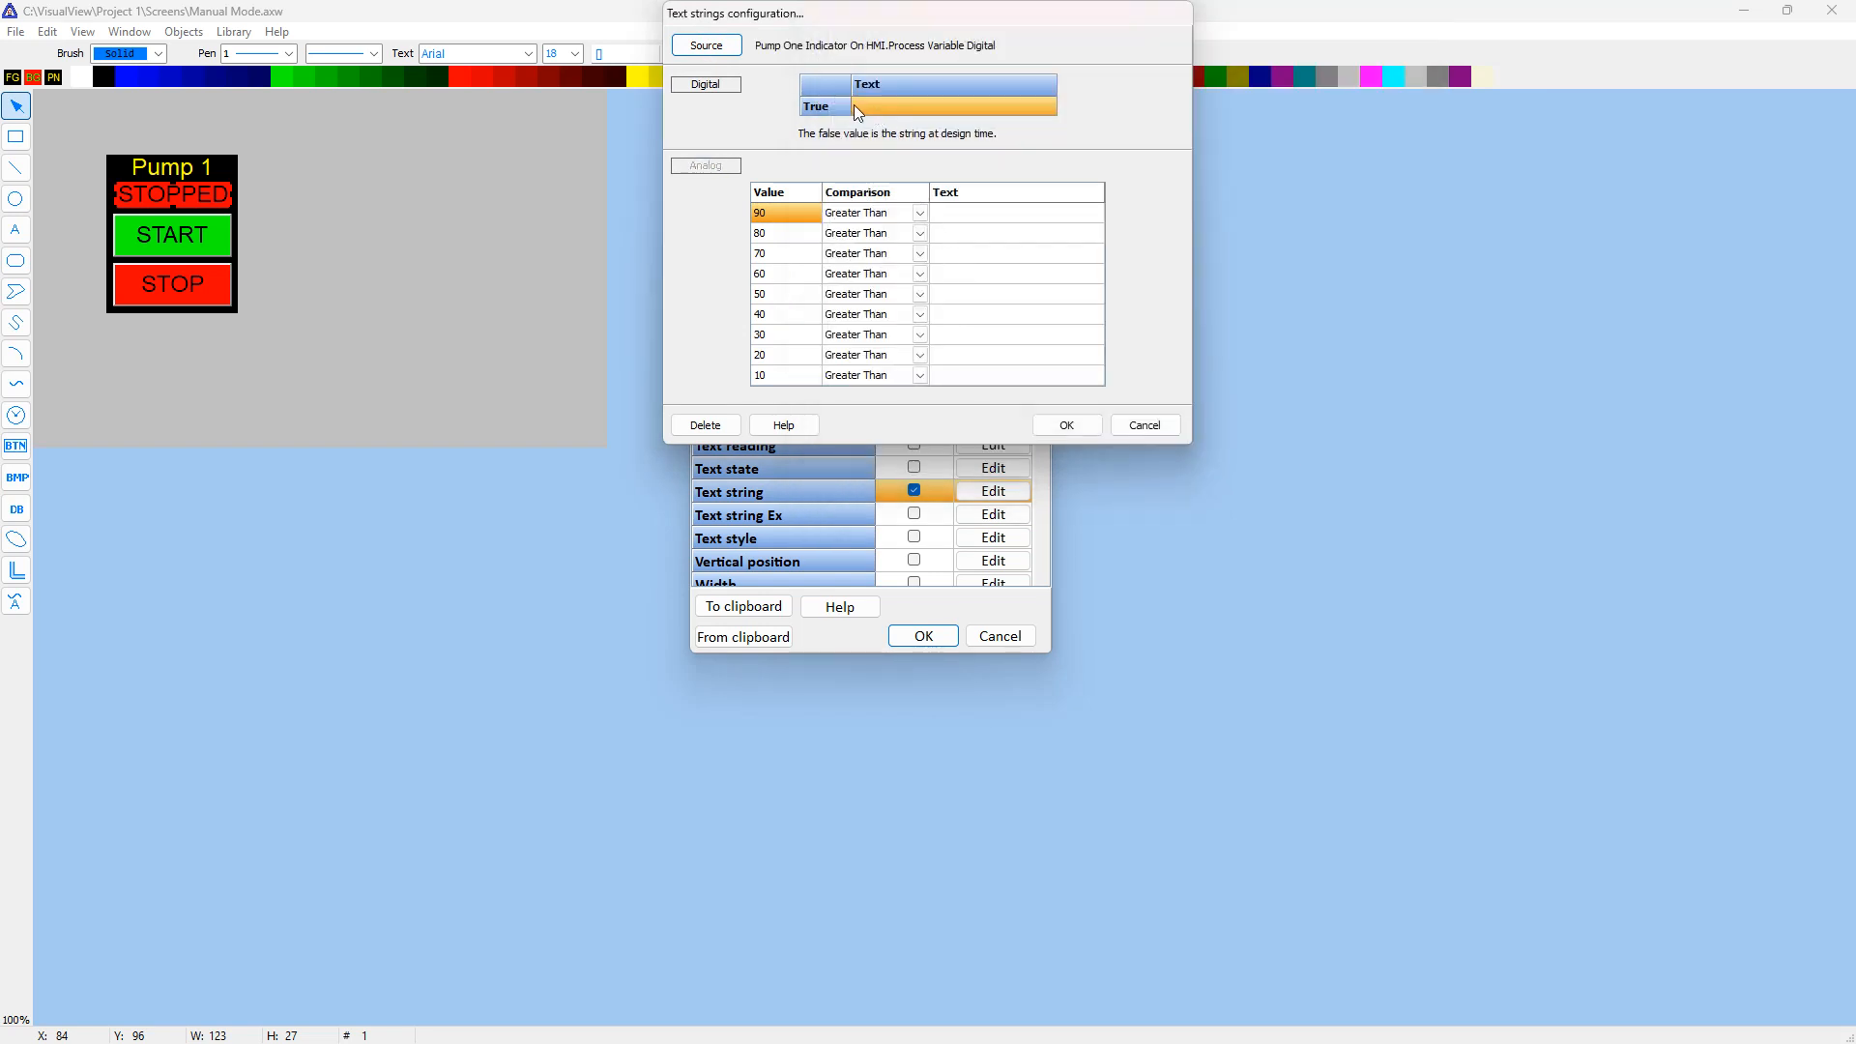
Set the Text string animation's digital True text to "RUNNING" and accept the object's animations.
click(875, 109)
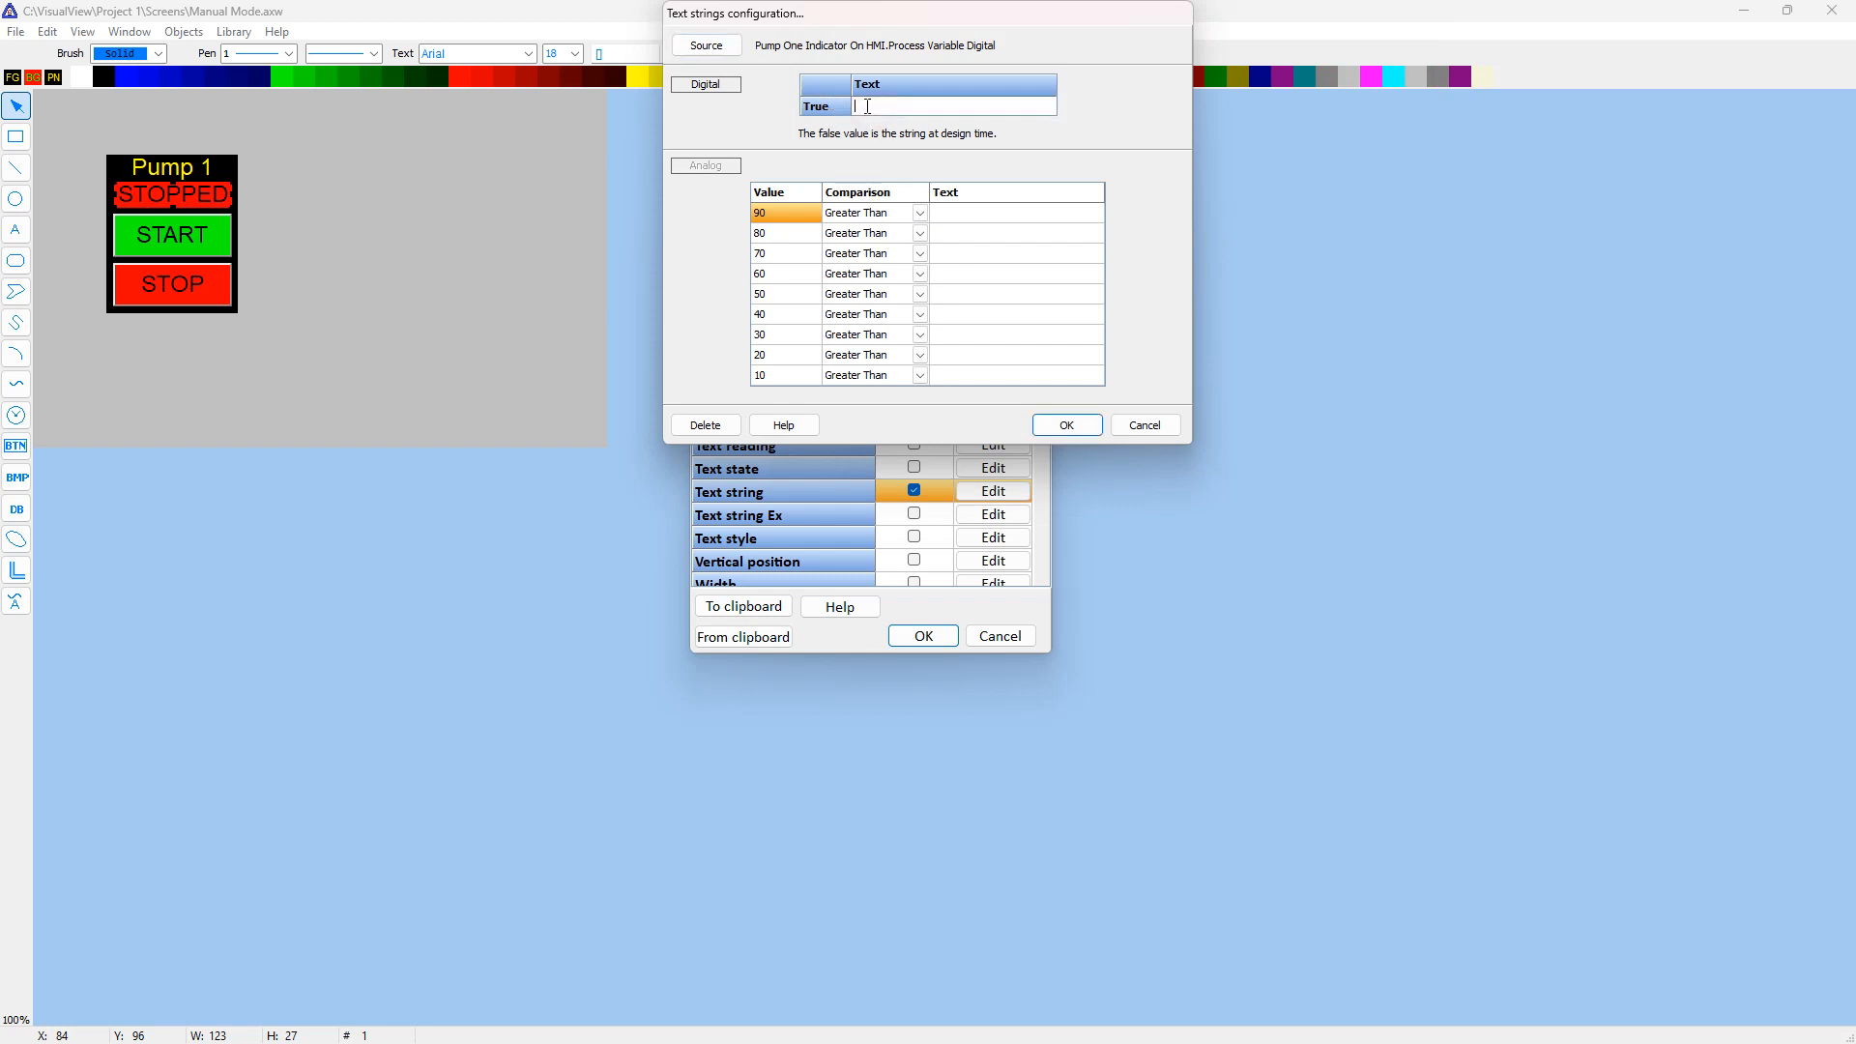
text(RUNNING)
click(1067, 426)
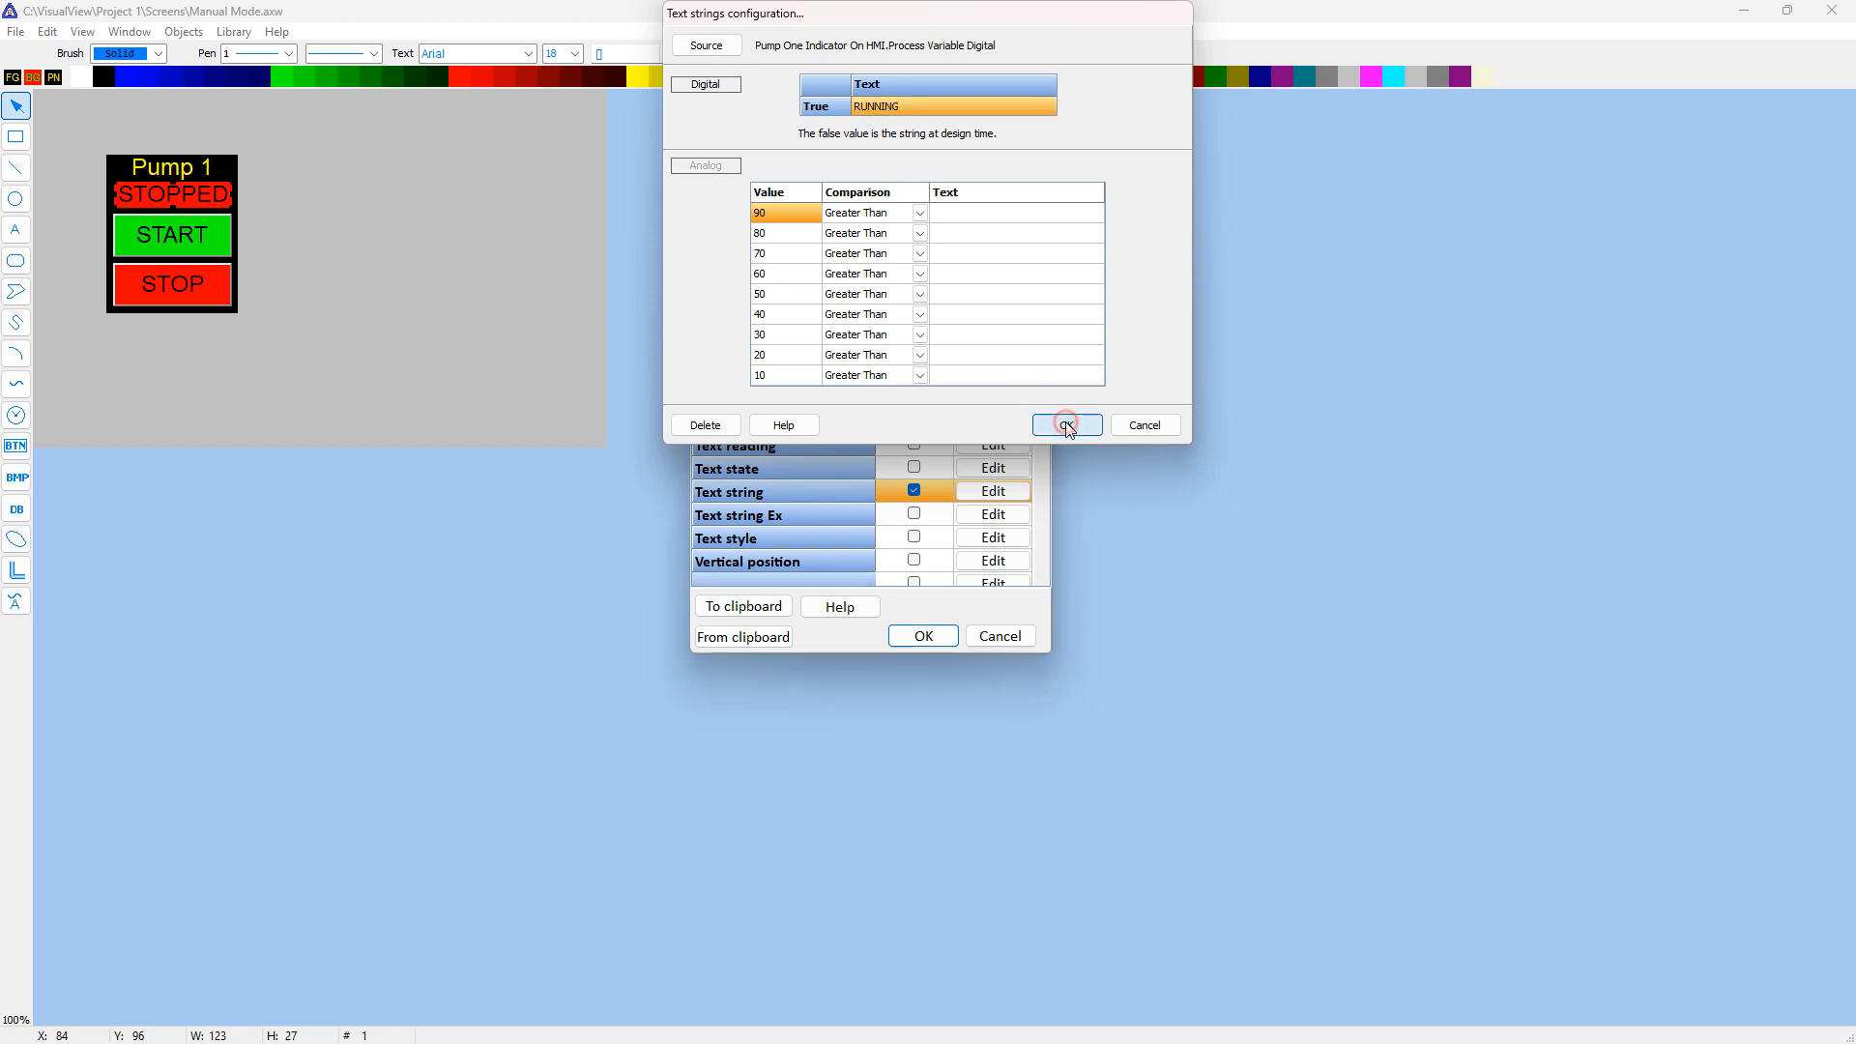
click(926, 637)
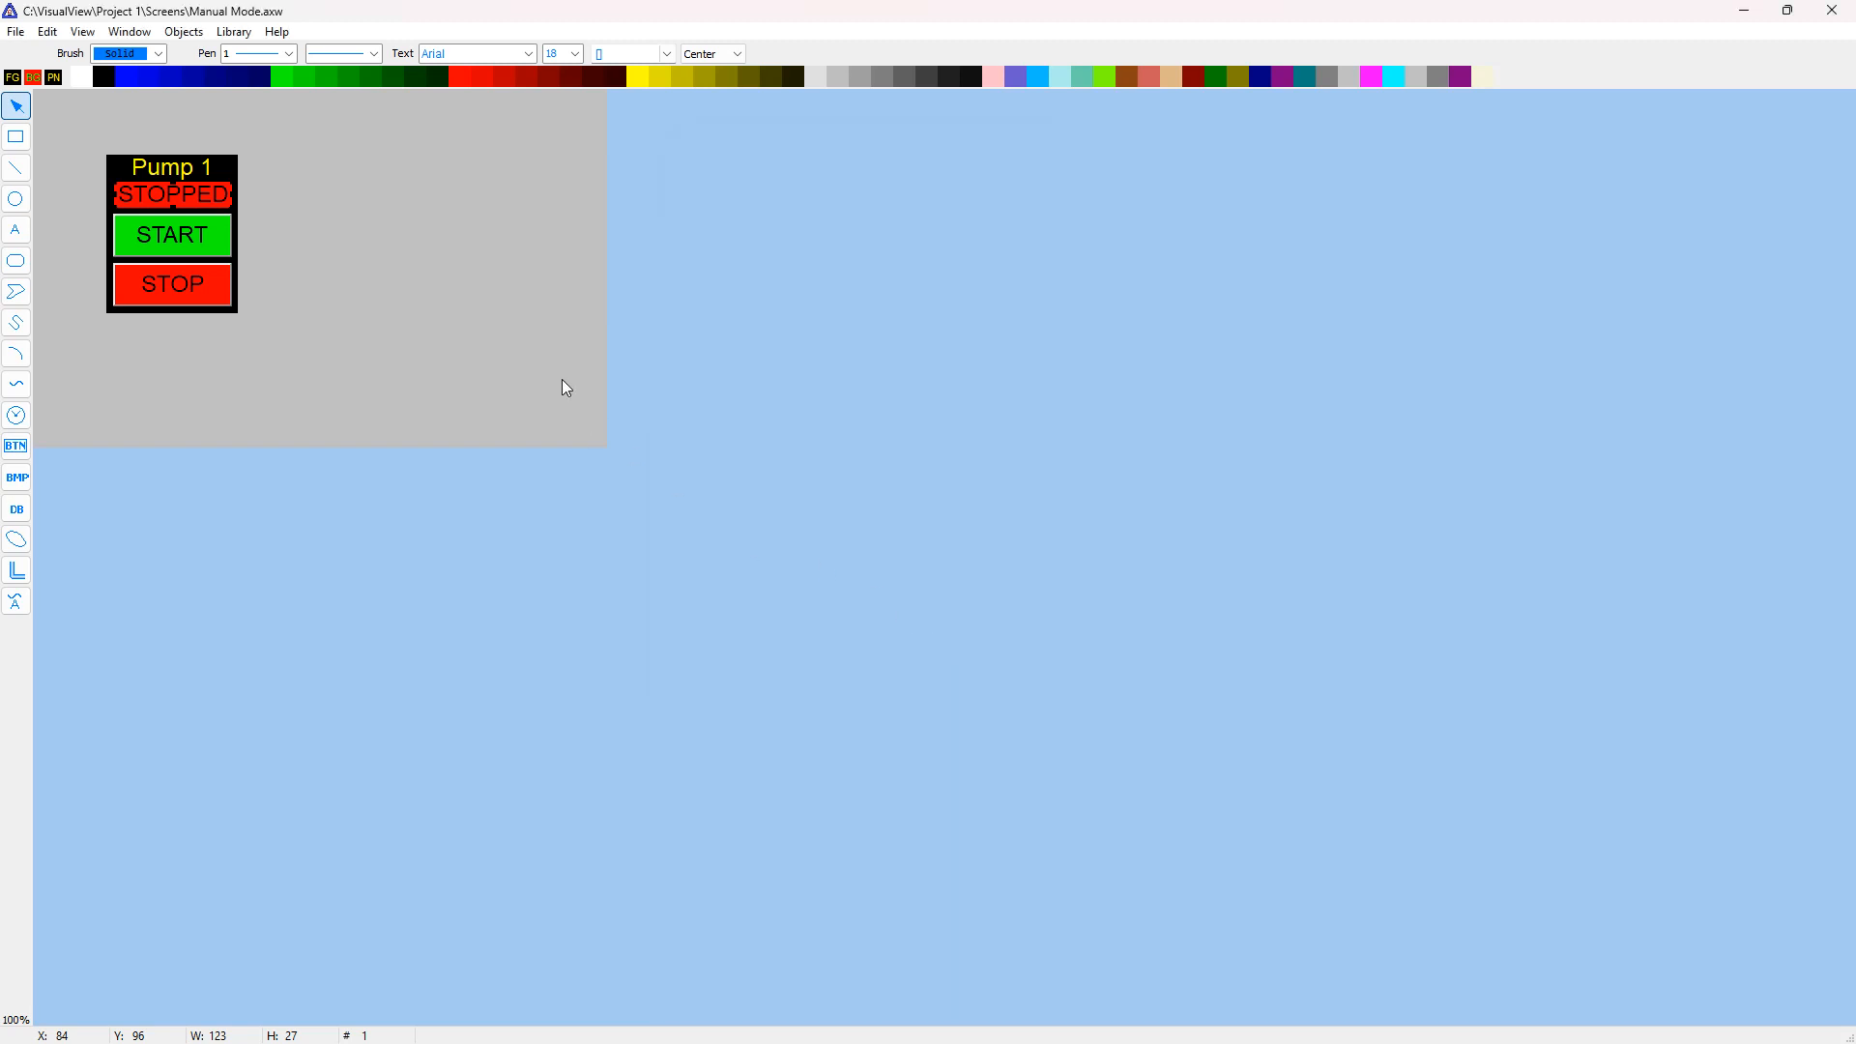
Save the Manual Mode screen and close the graphics editor.
click(251, 195)
click(49, 33)
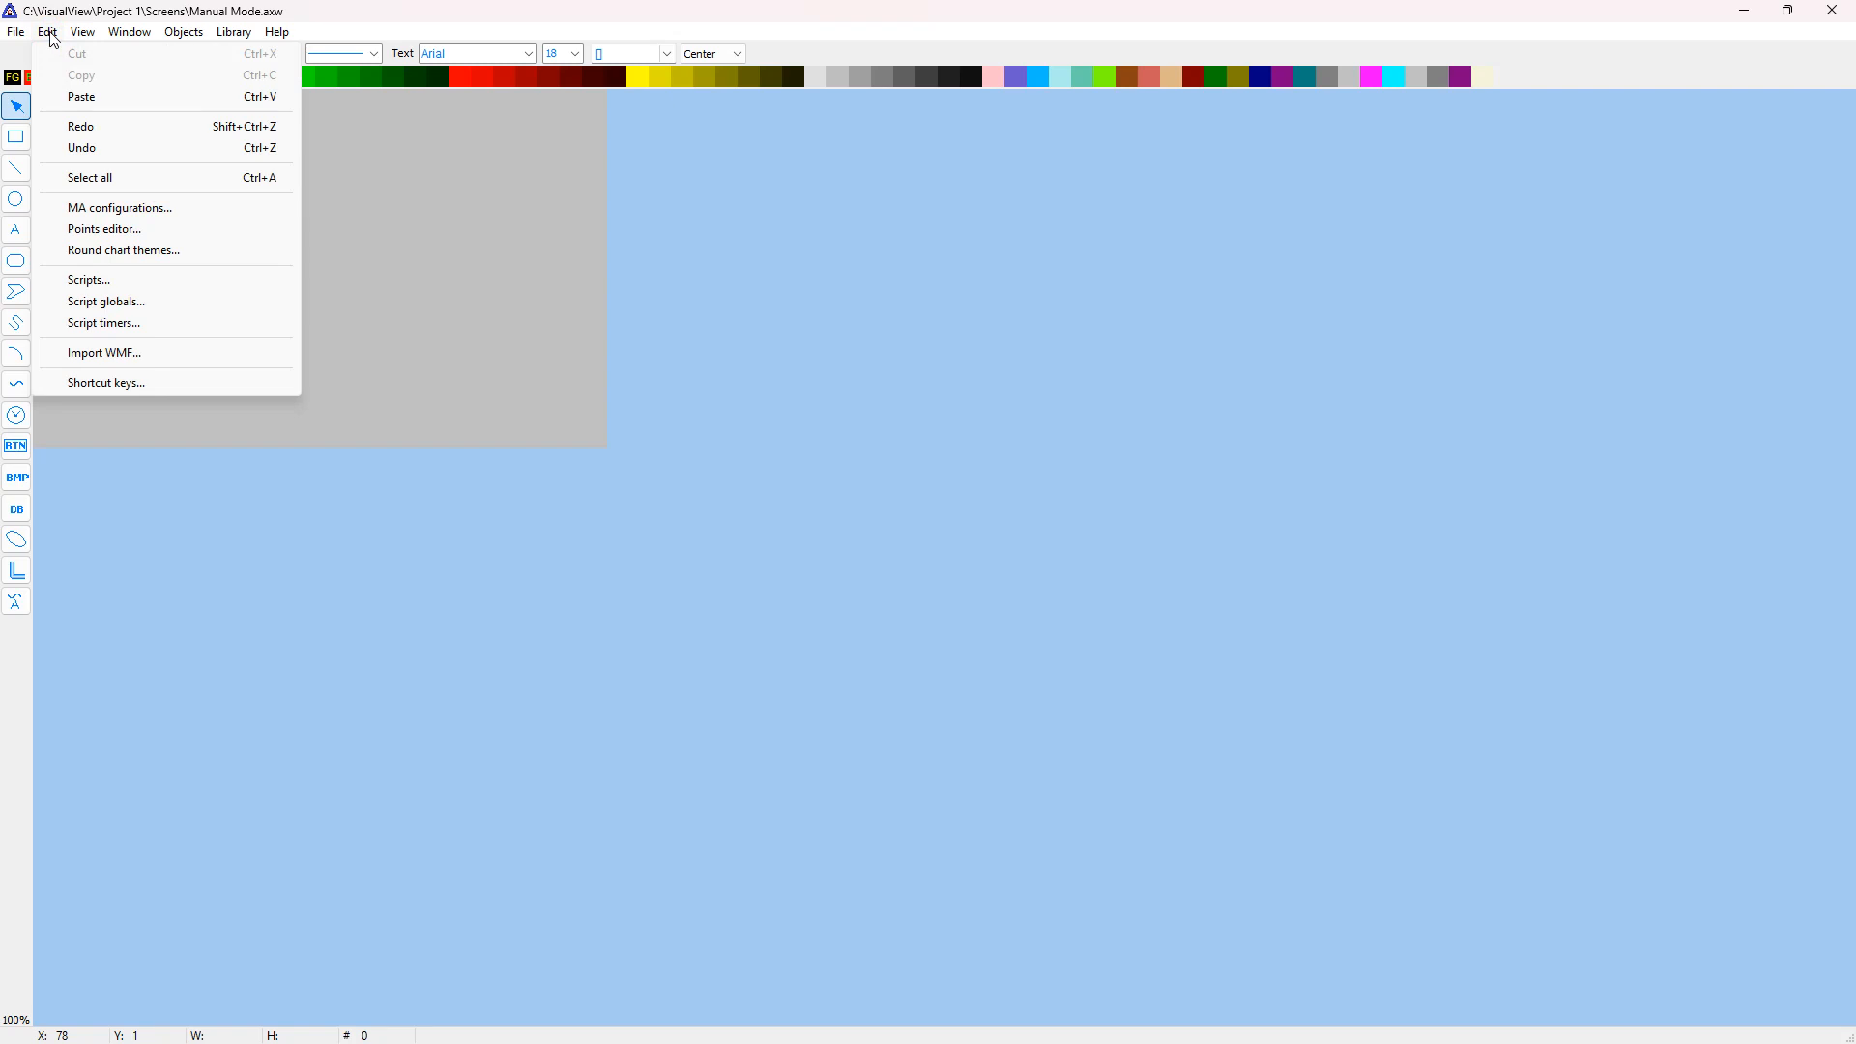
click(5, 33)
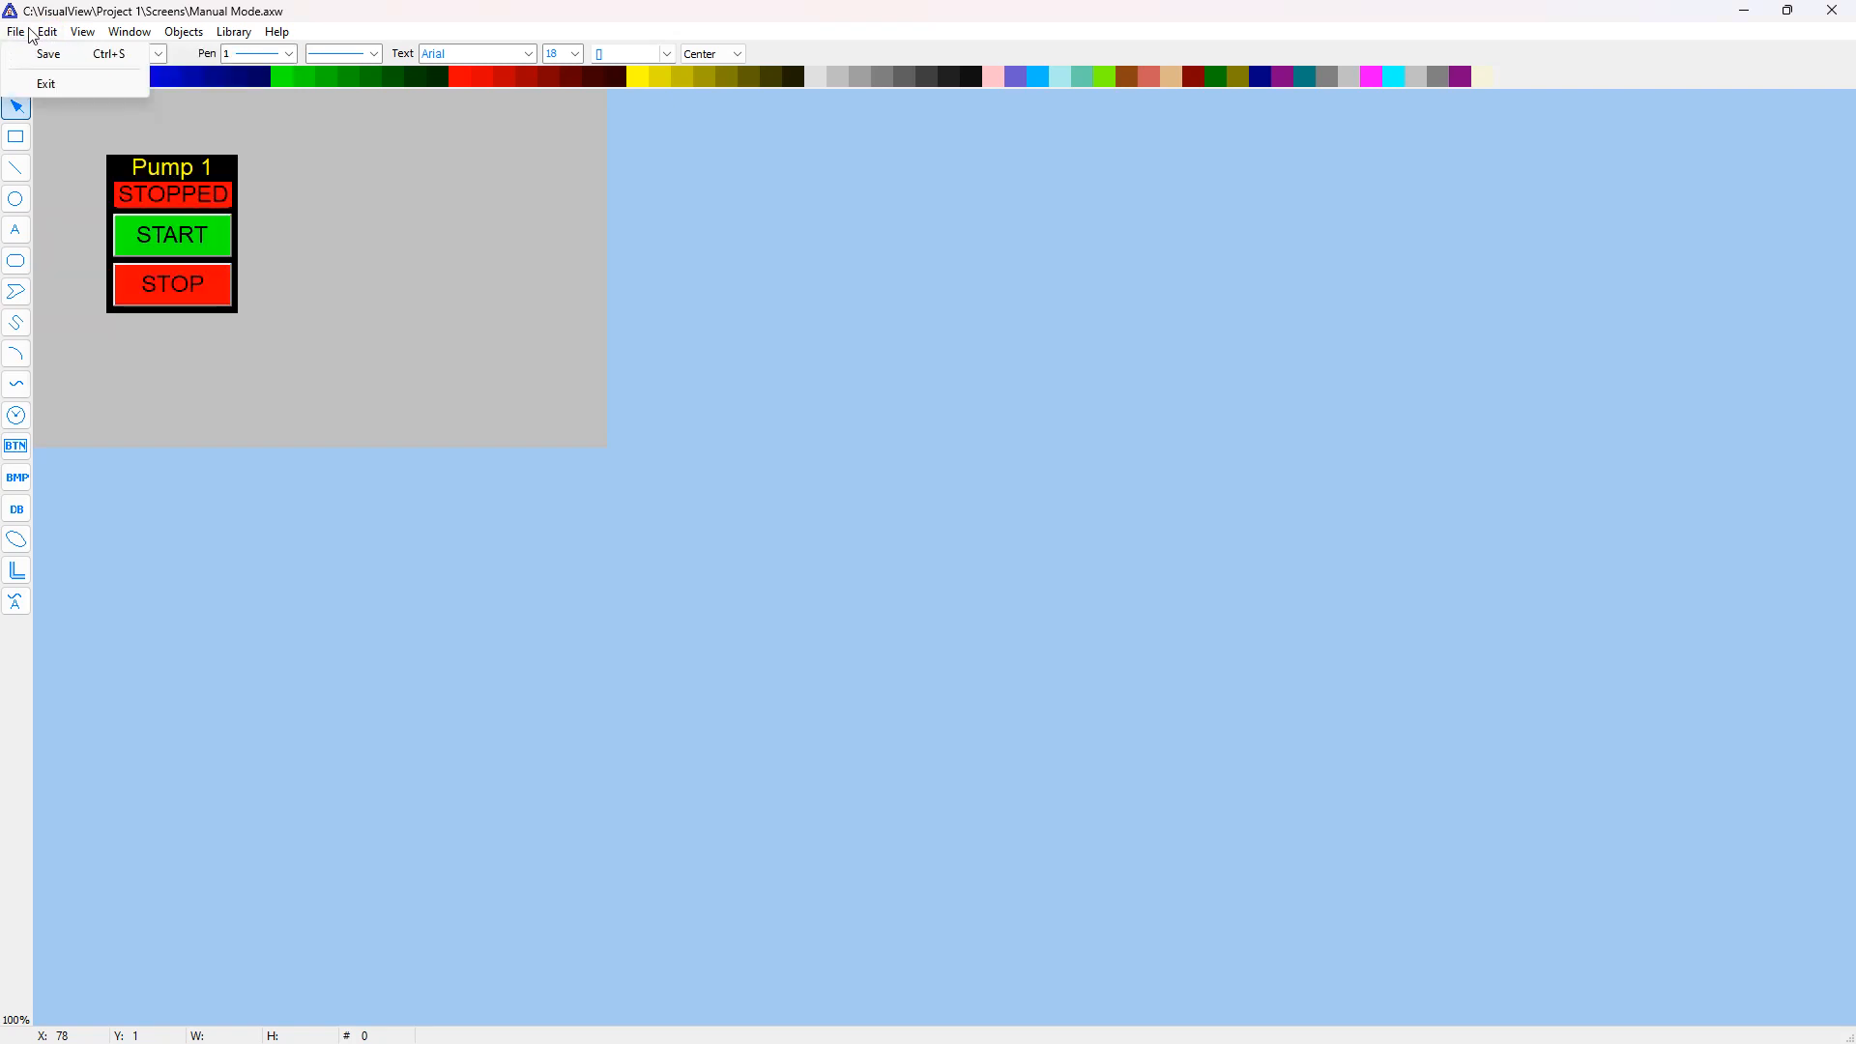
click(39, 34)
click(35, 70)
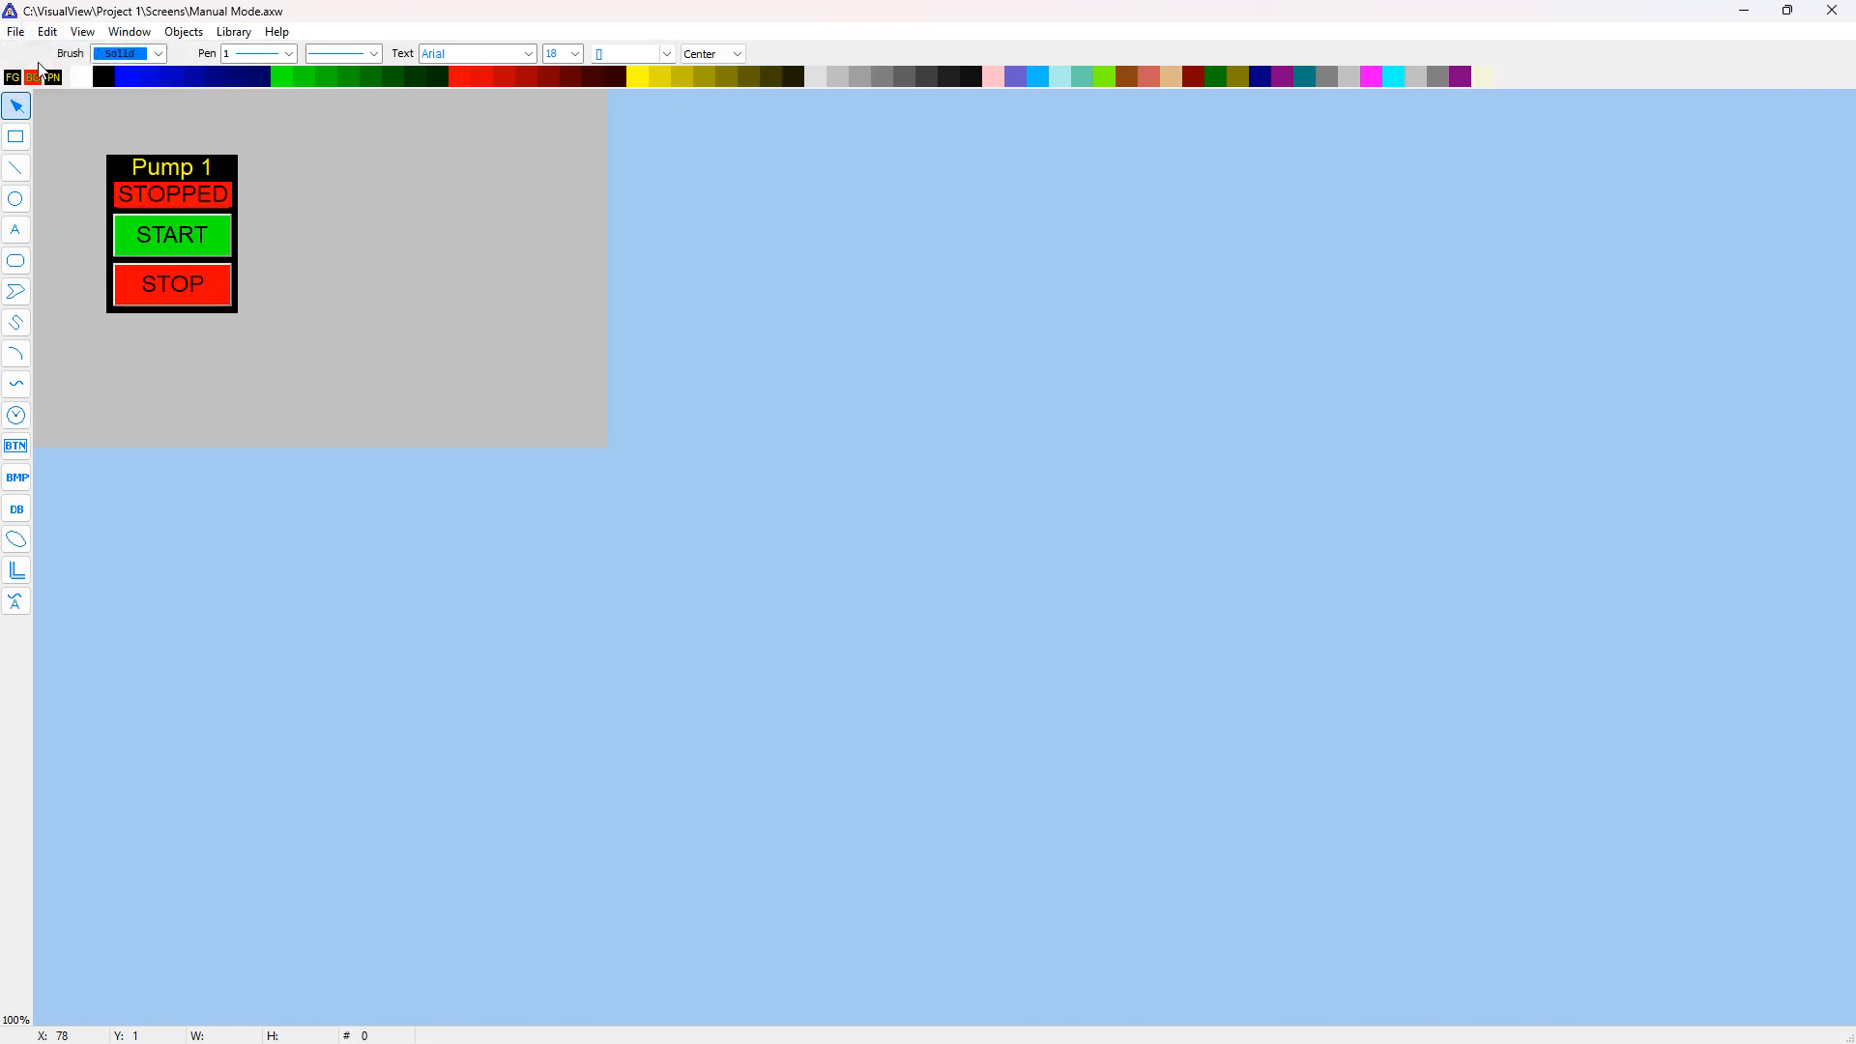
click(1834, 11)
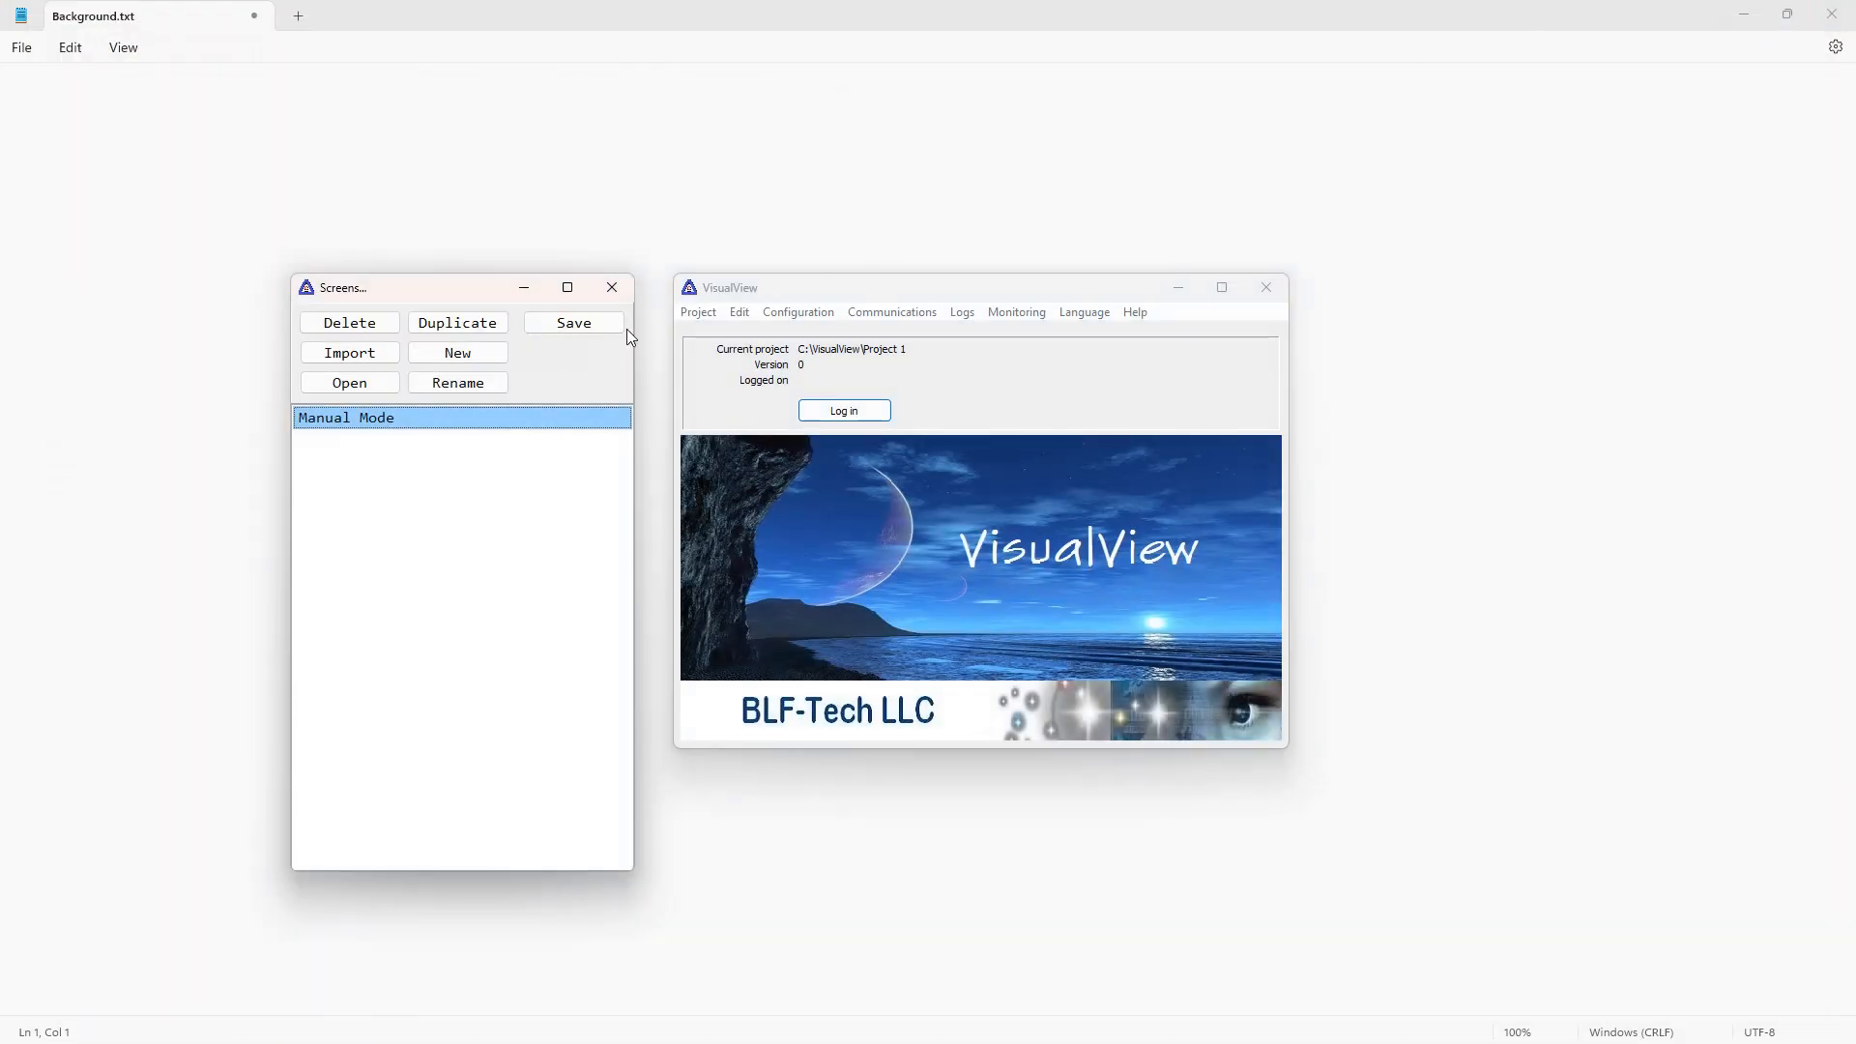
Select Manual Mode as the home screen in the project settings.
click(813, 285)
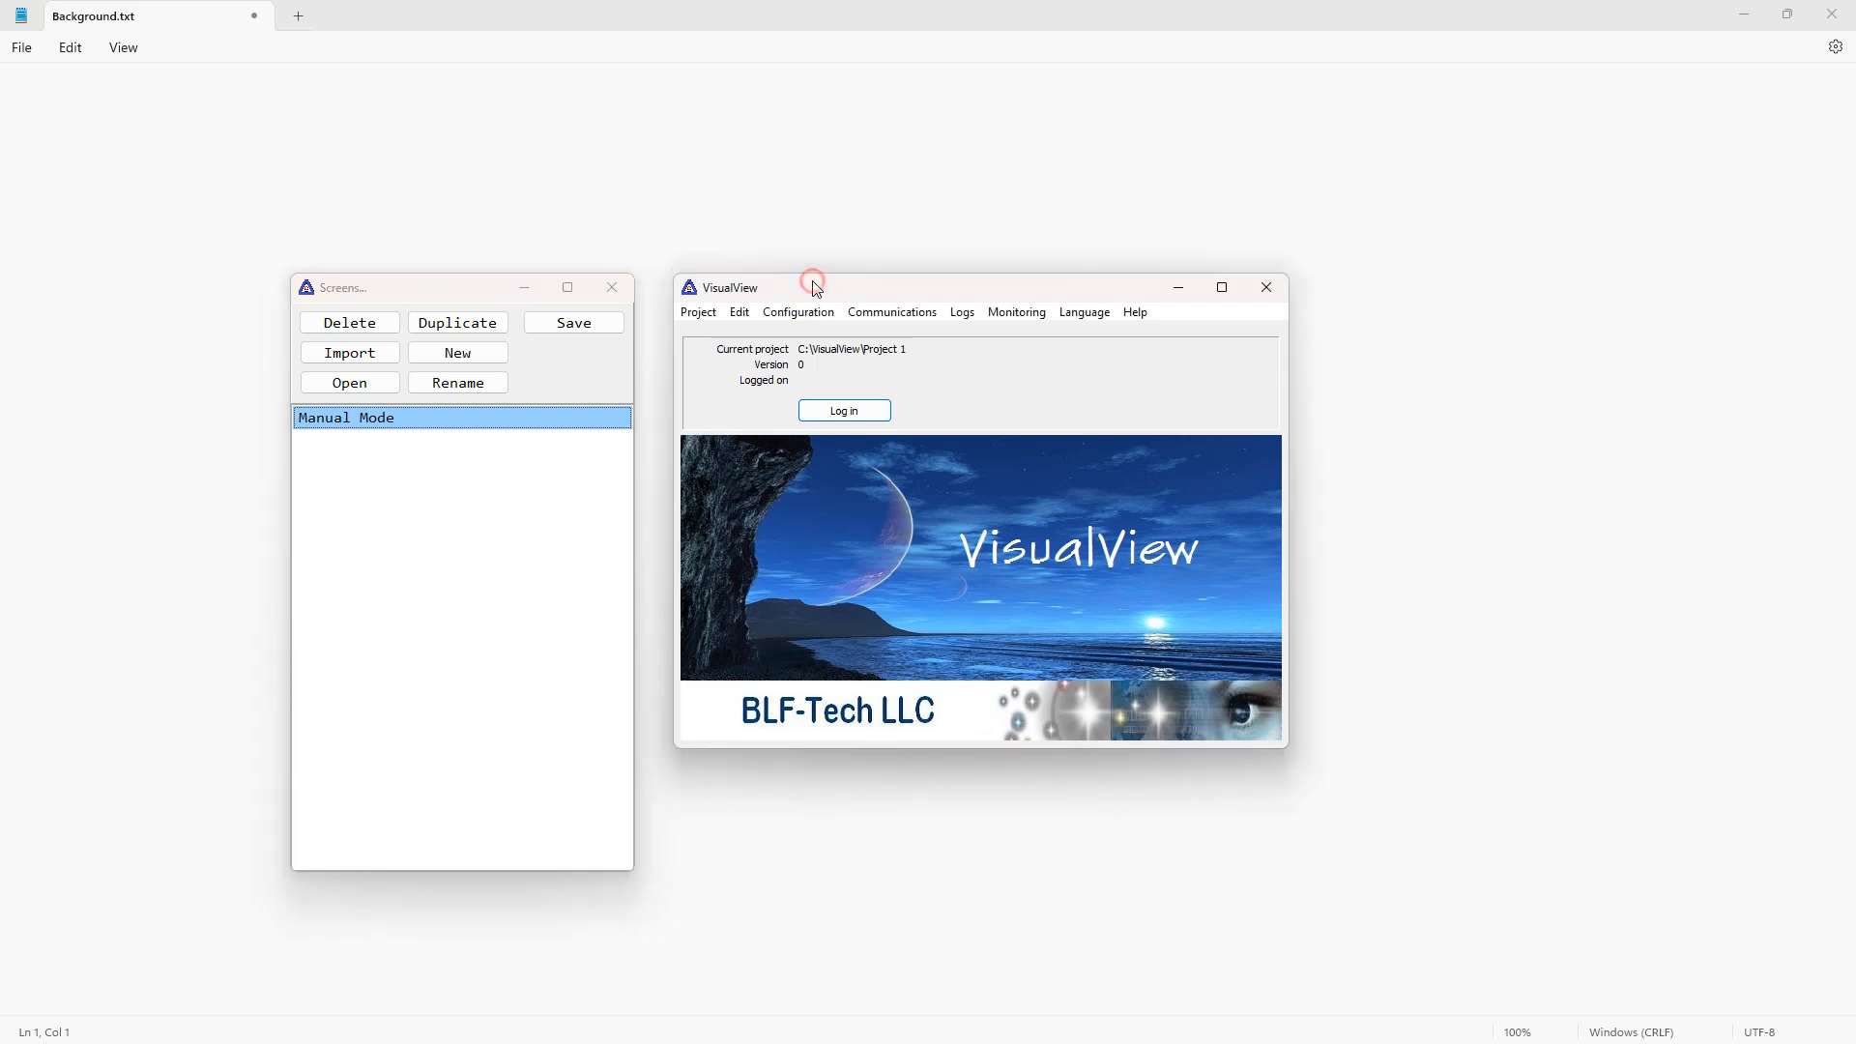
click(741, 313)
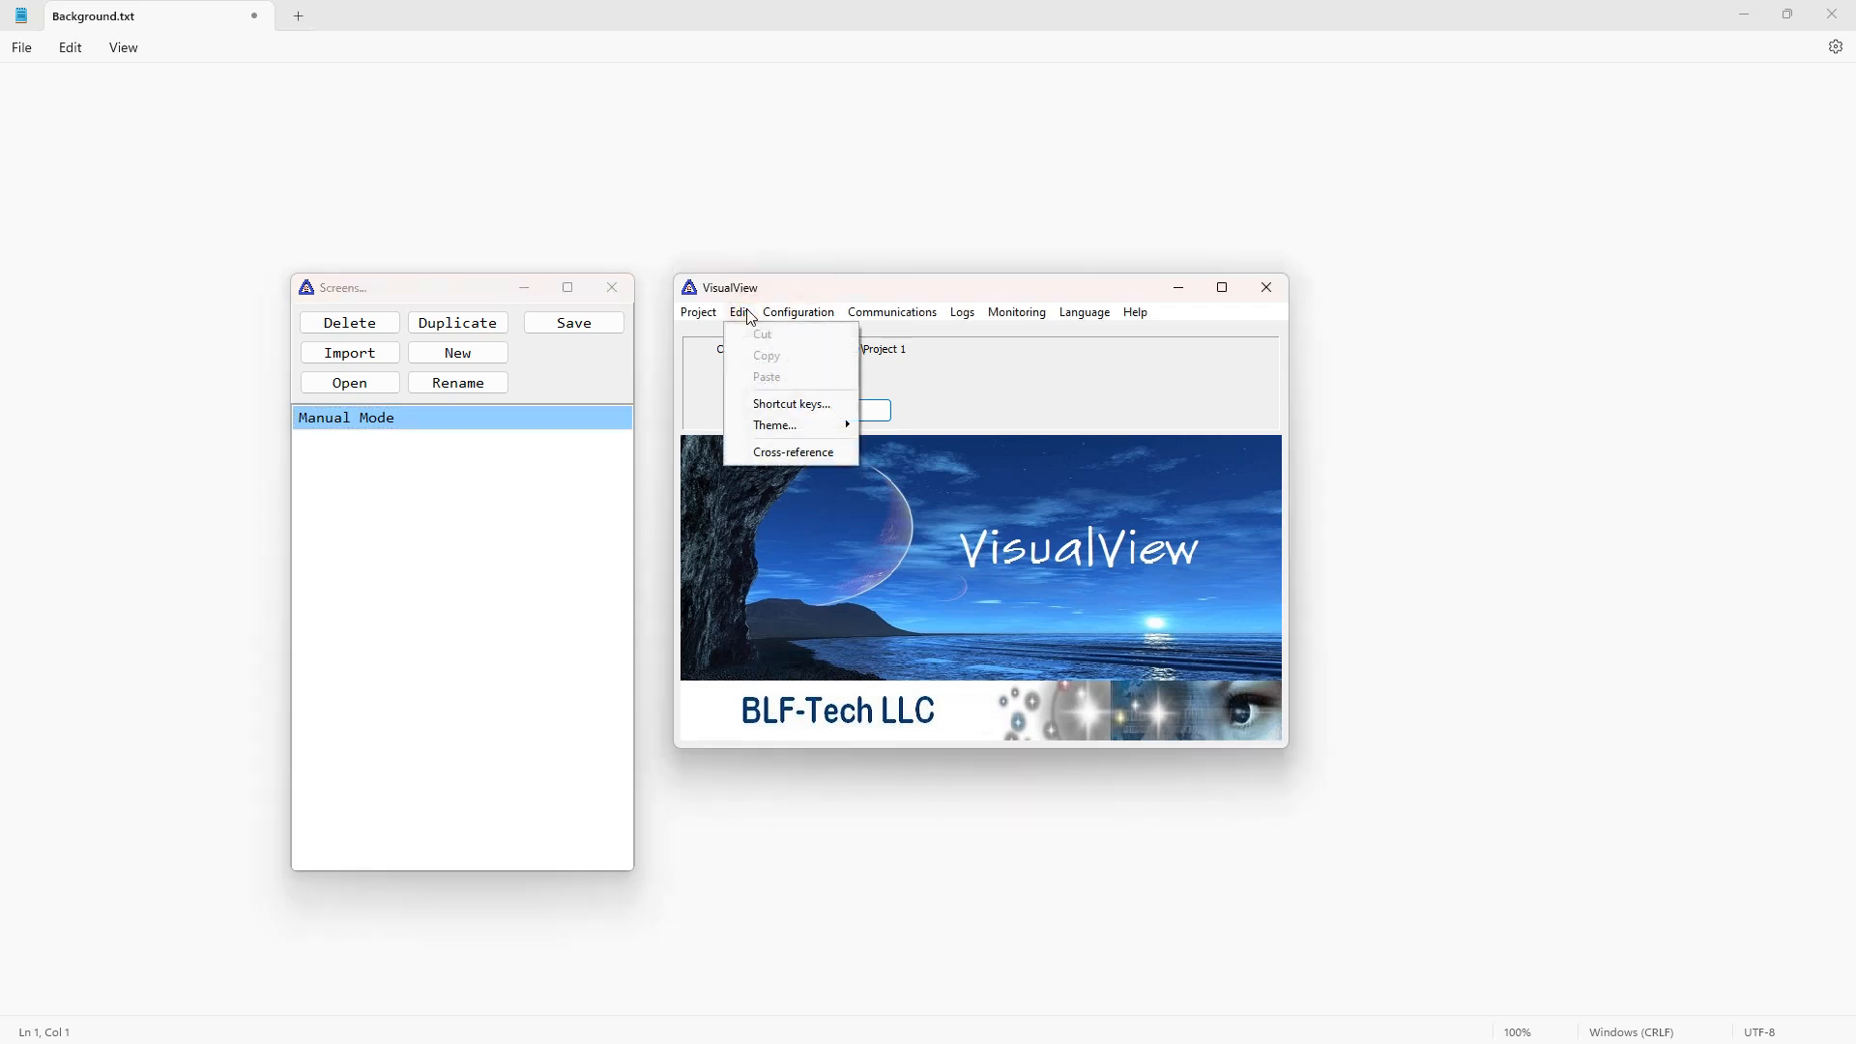
click(745, 314)
click(795, 314)
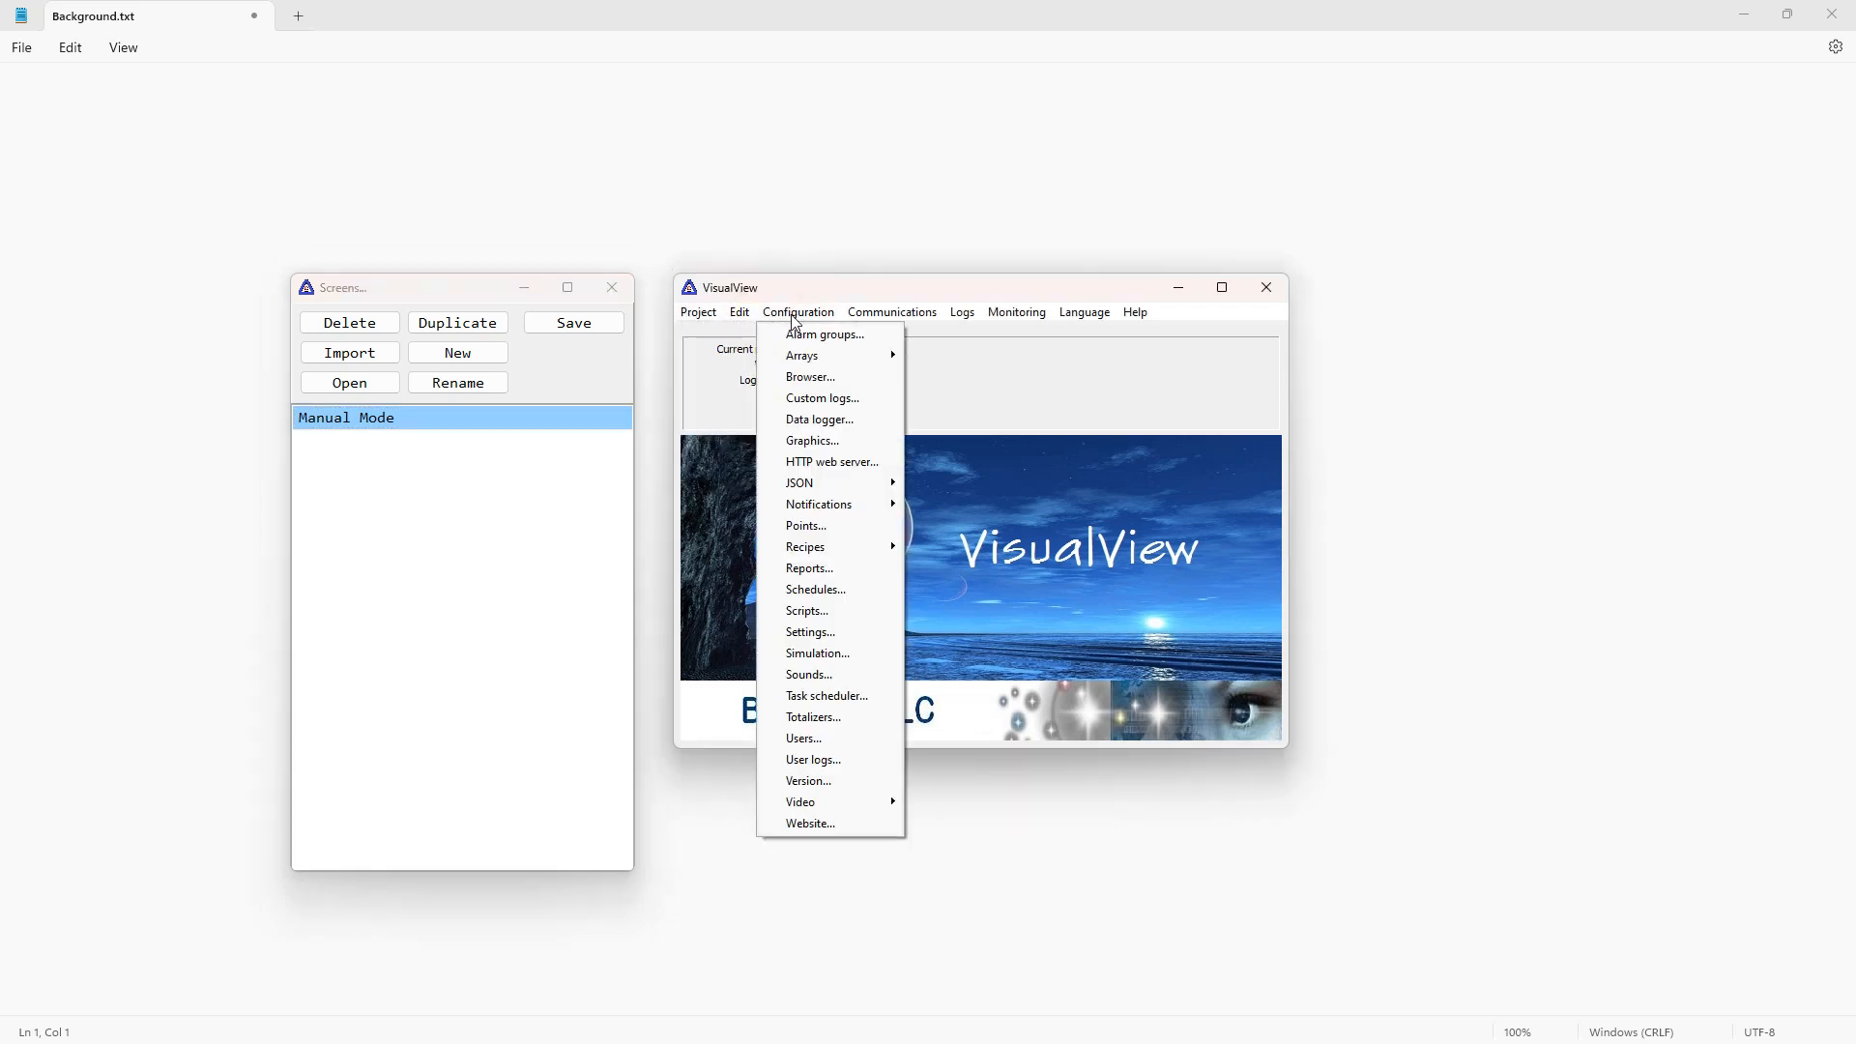
click(813, 628)
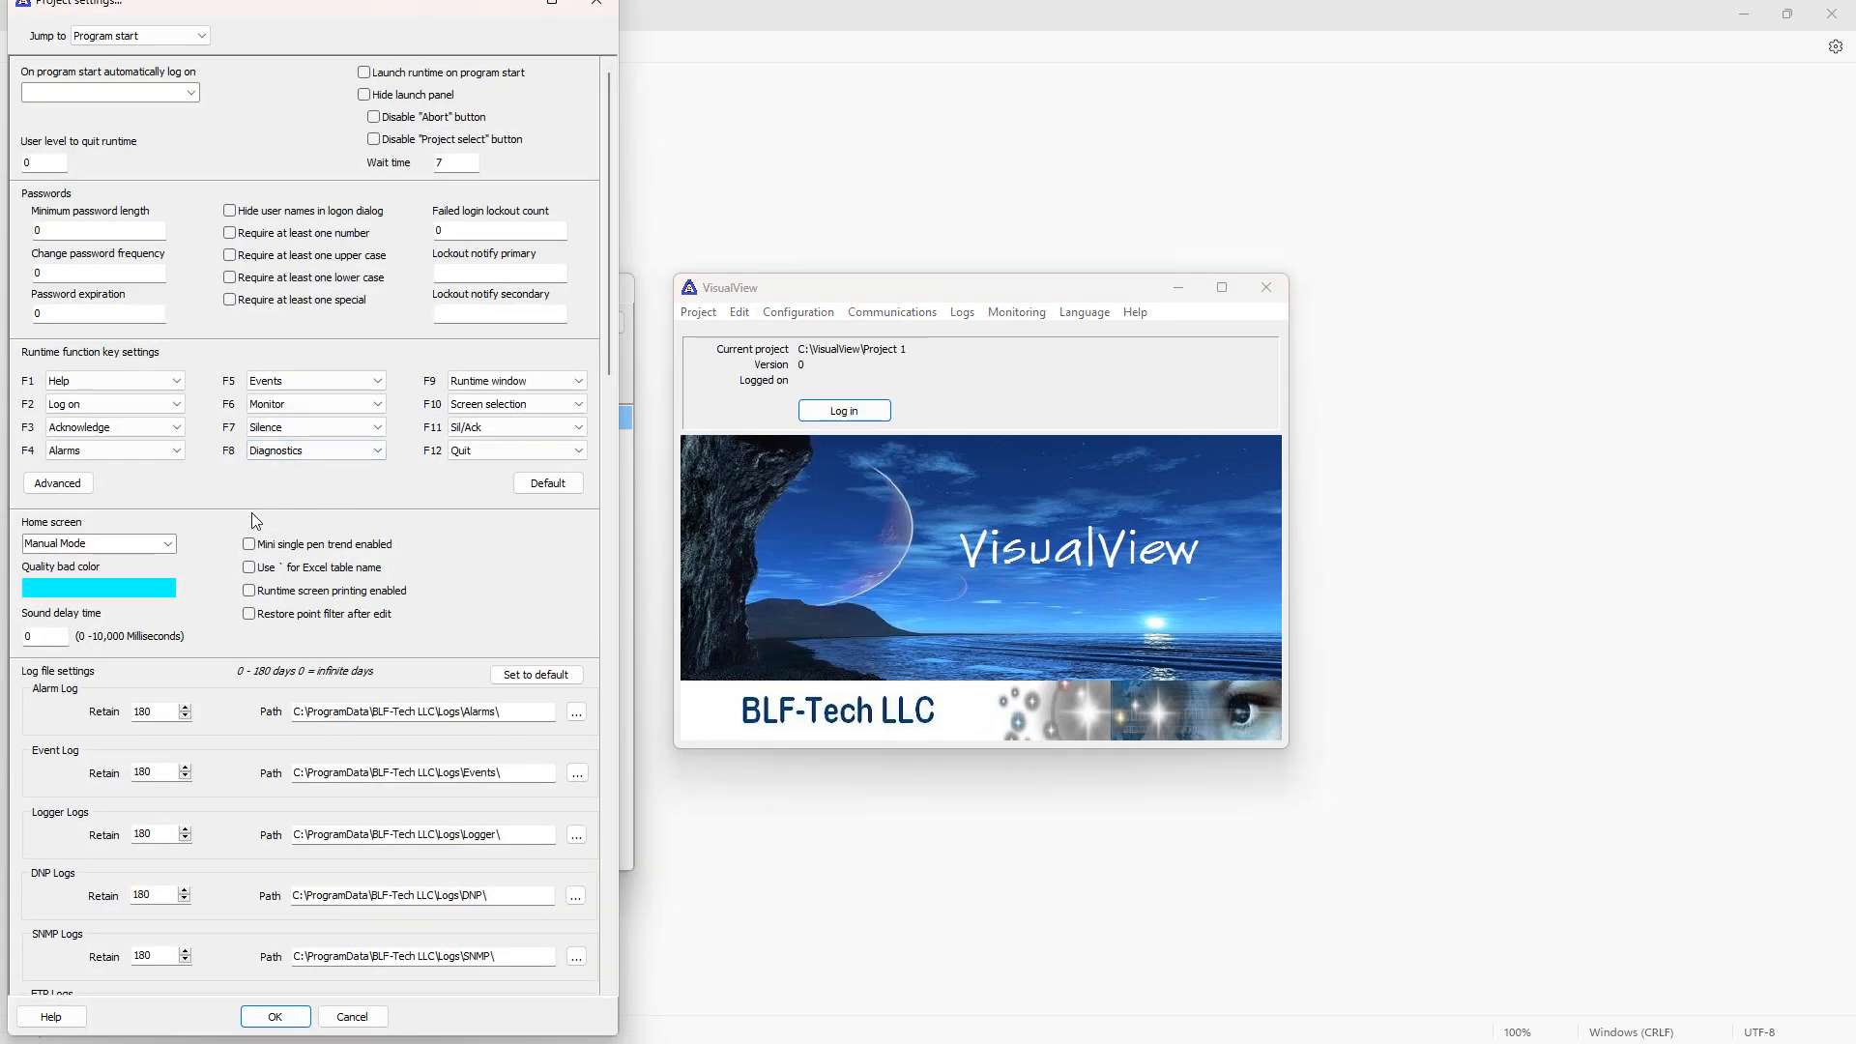
scroll(213, 461, down, 5)
scroll(161, 336, up, 5)
click(168, 543)
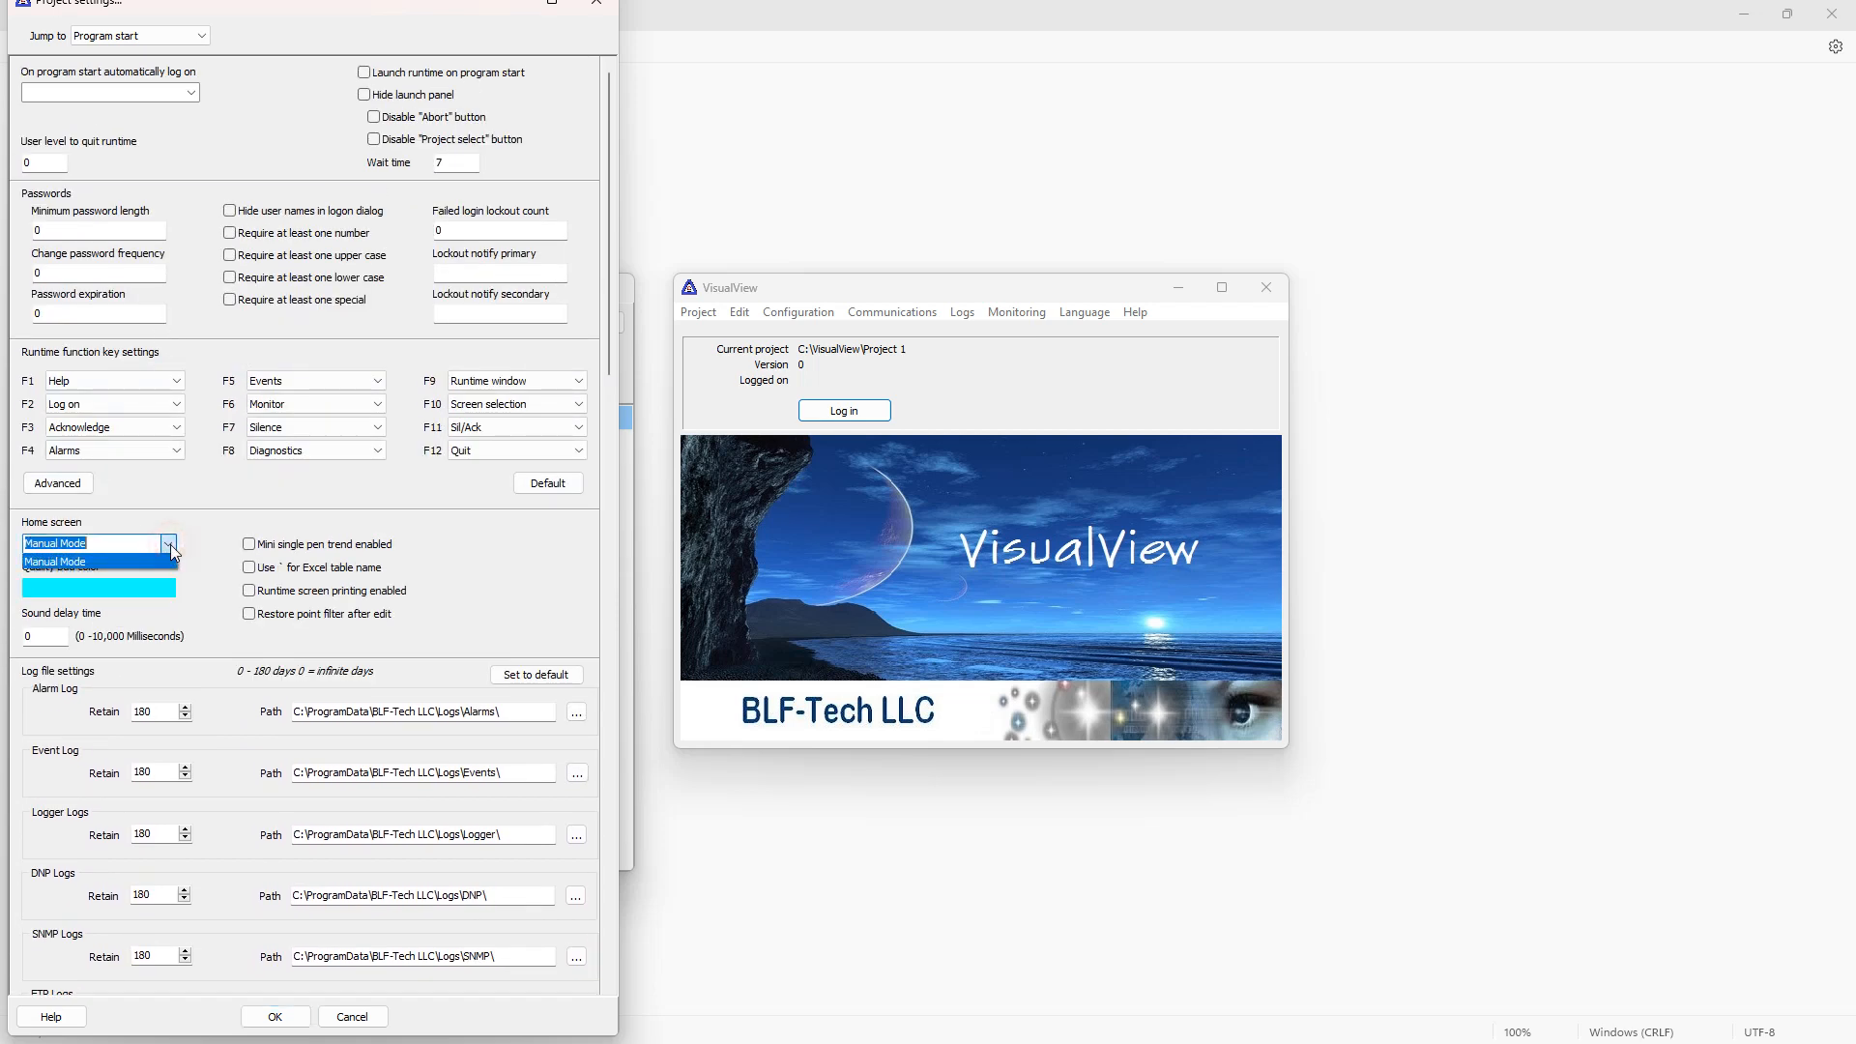
click(97, 559)
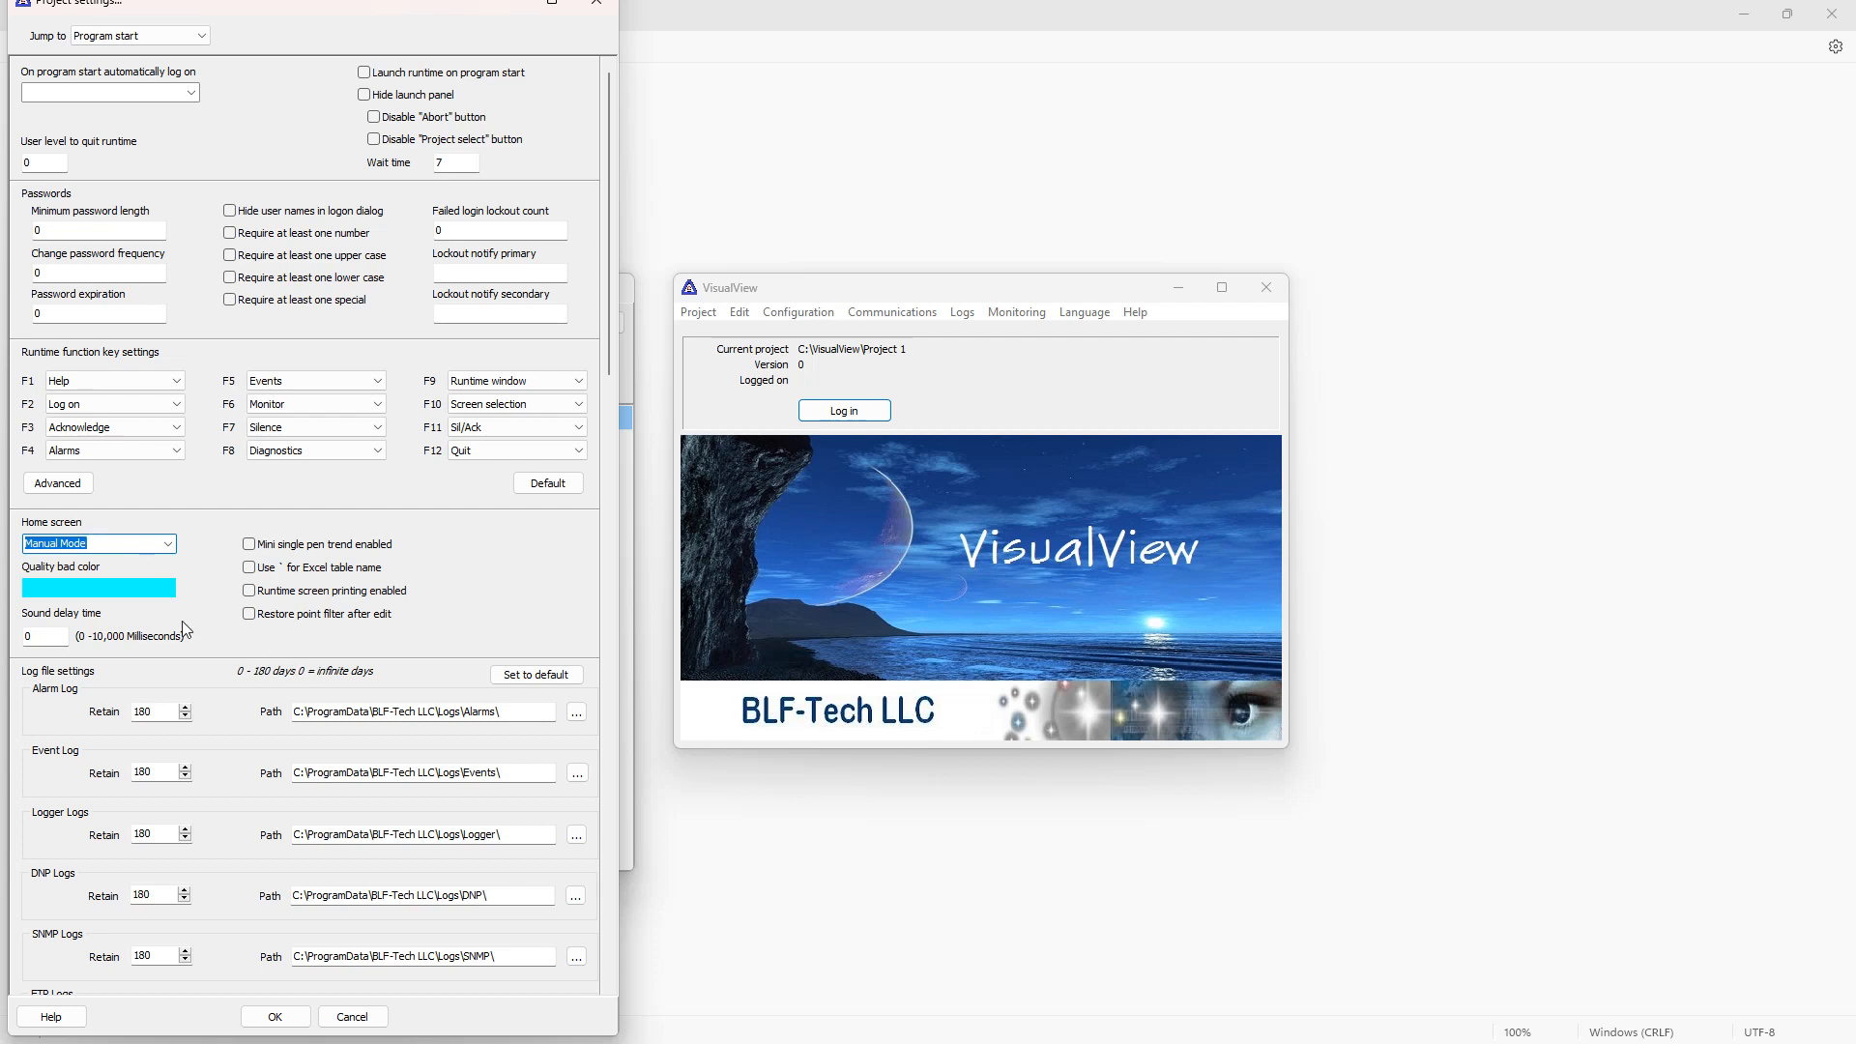
click(275, 1018)
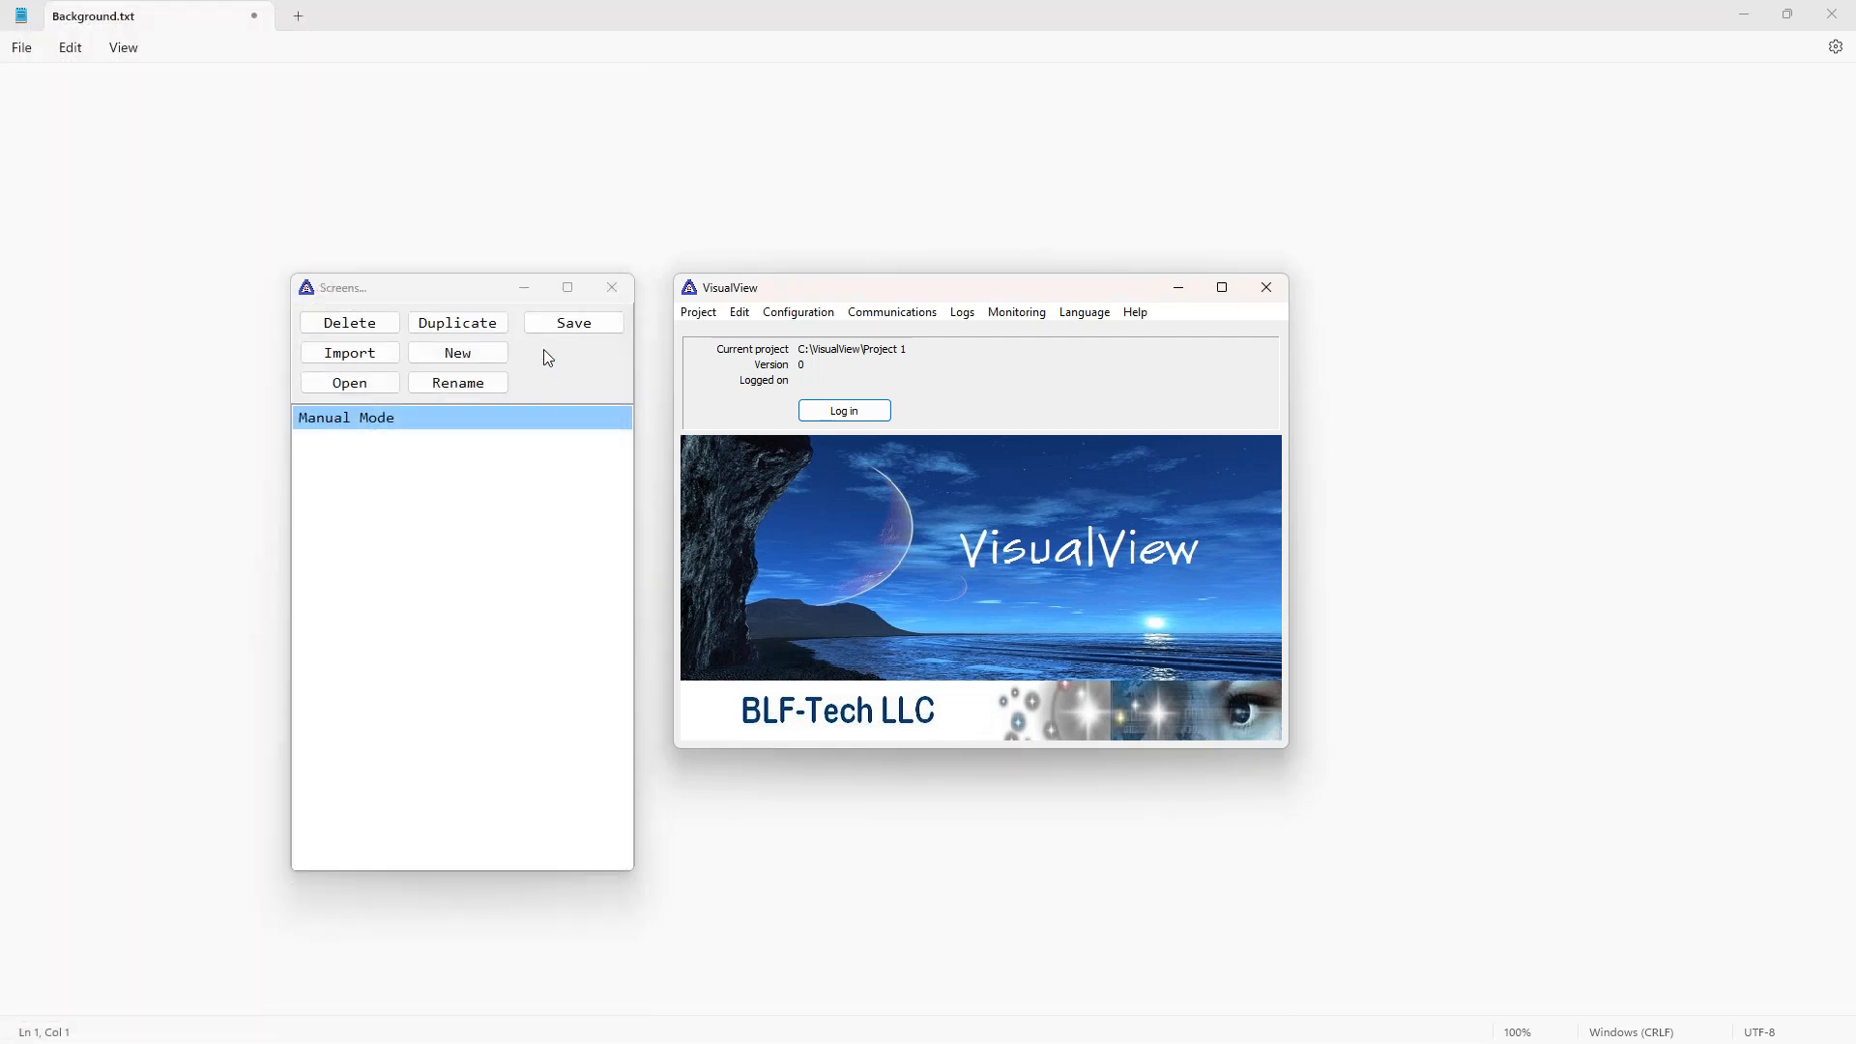
Close the screens list and log in to the project as Director.
click(613, 295)
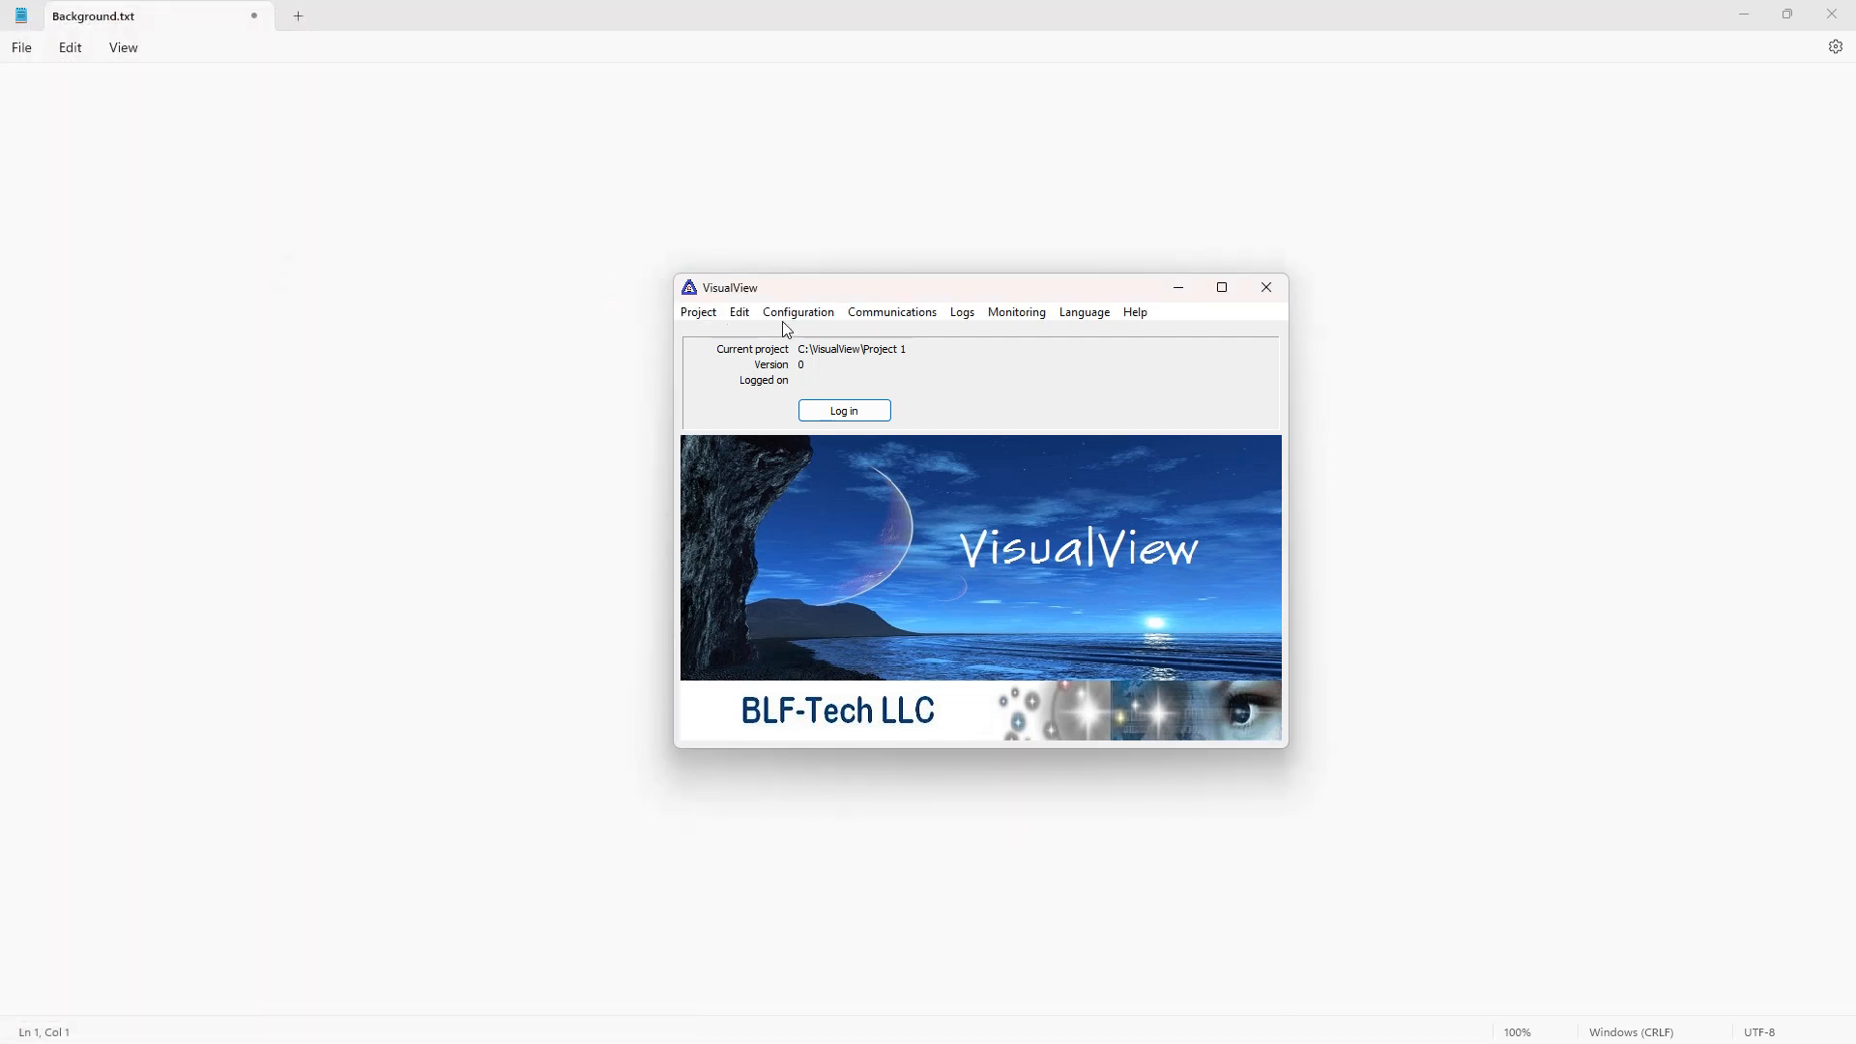
click(856, 415)
click(885, 585)
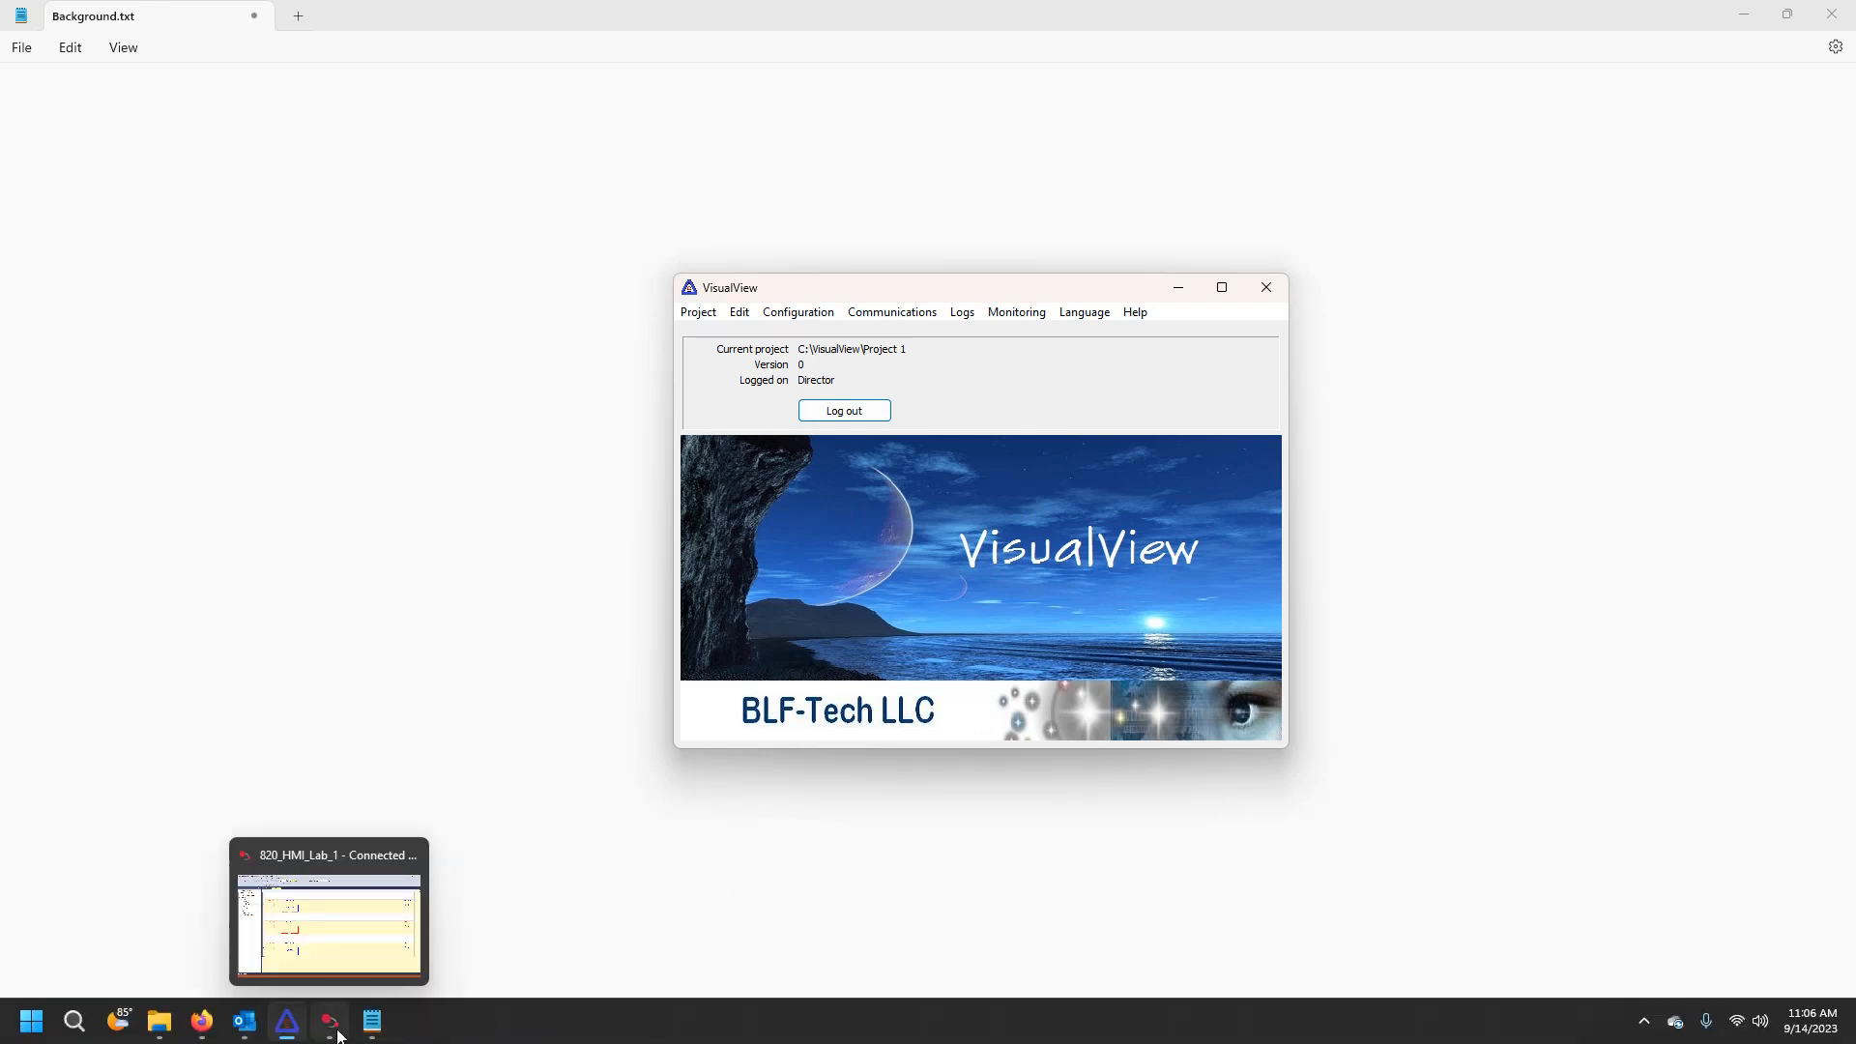
Switch to the Prog1 ladder program in Connected Components Workbench and place the VisualView window over it.
click(338, 1036)
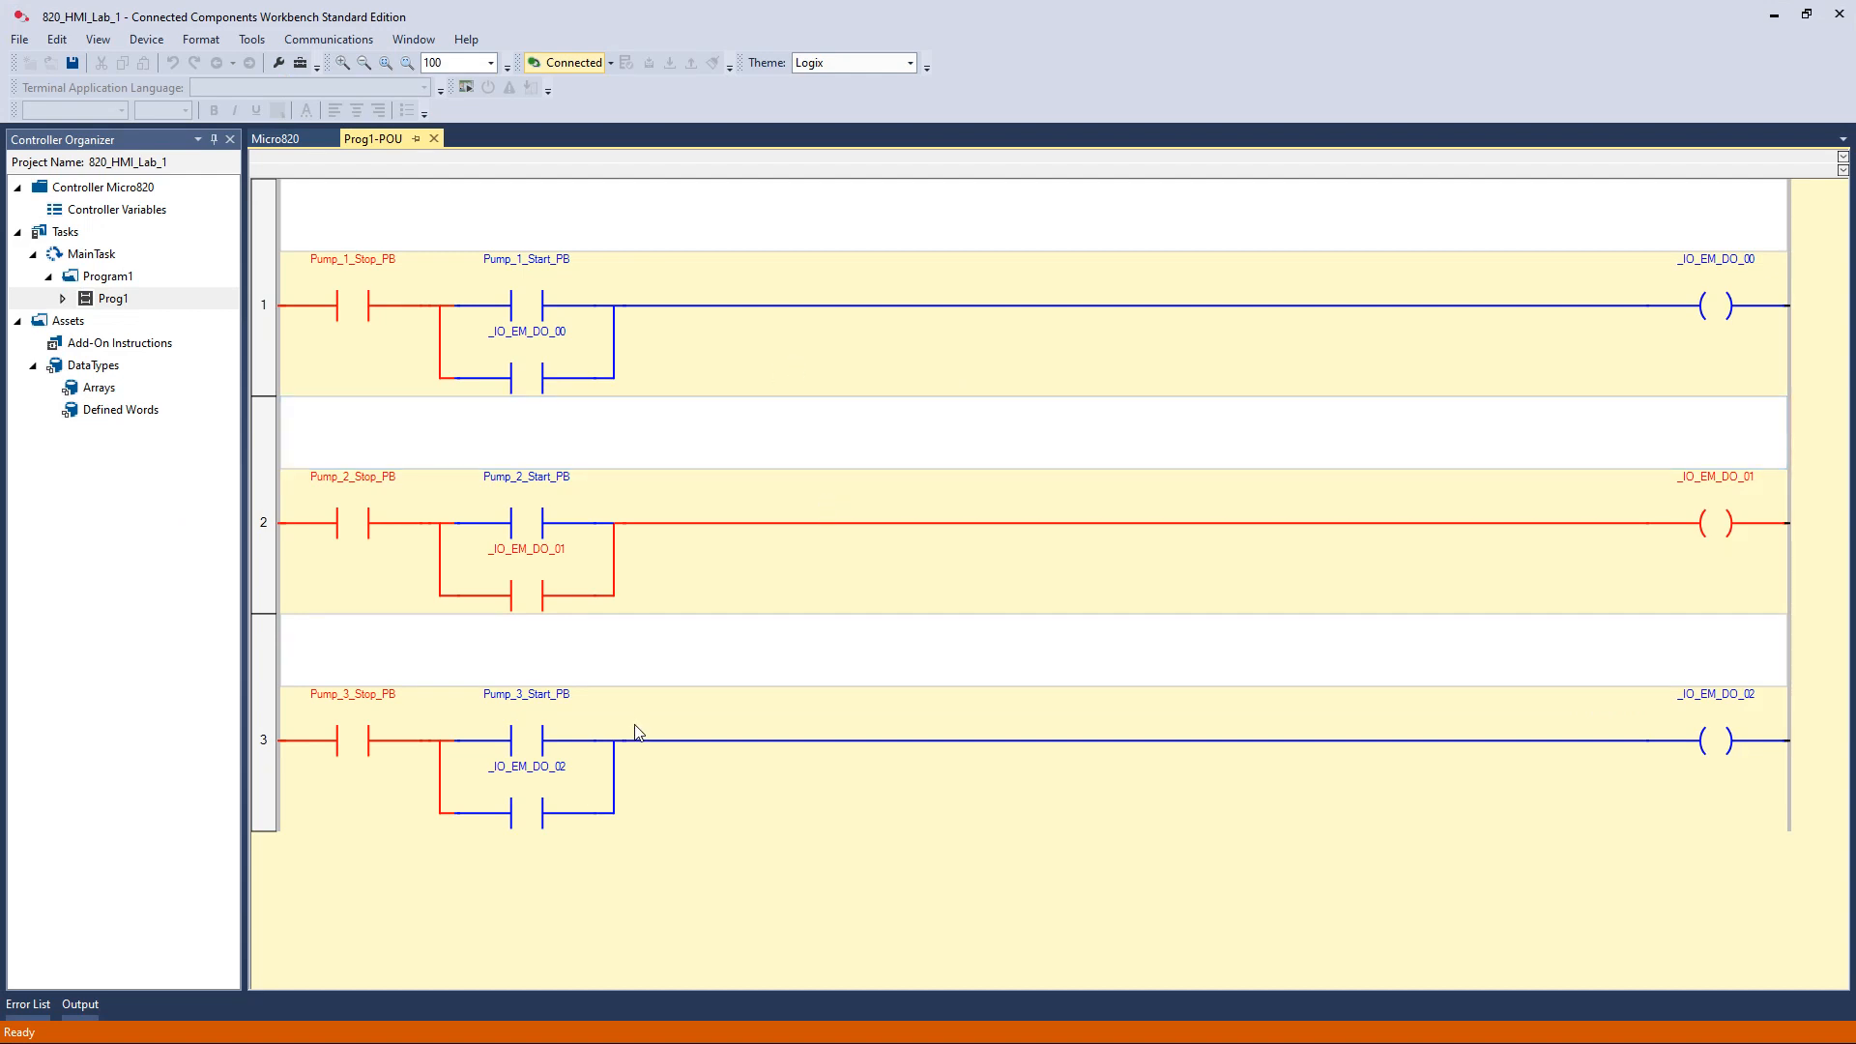
key(alt+Tab)
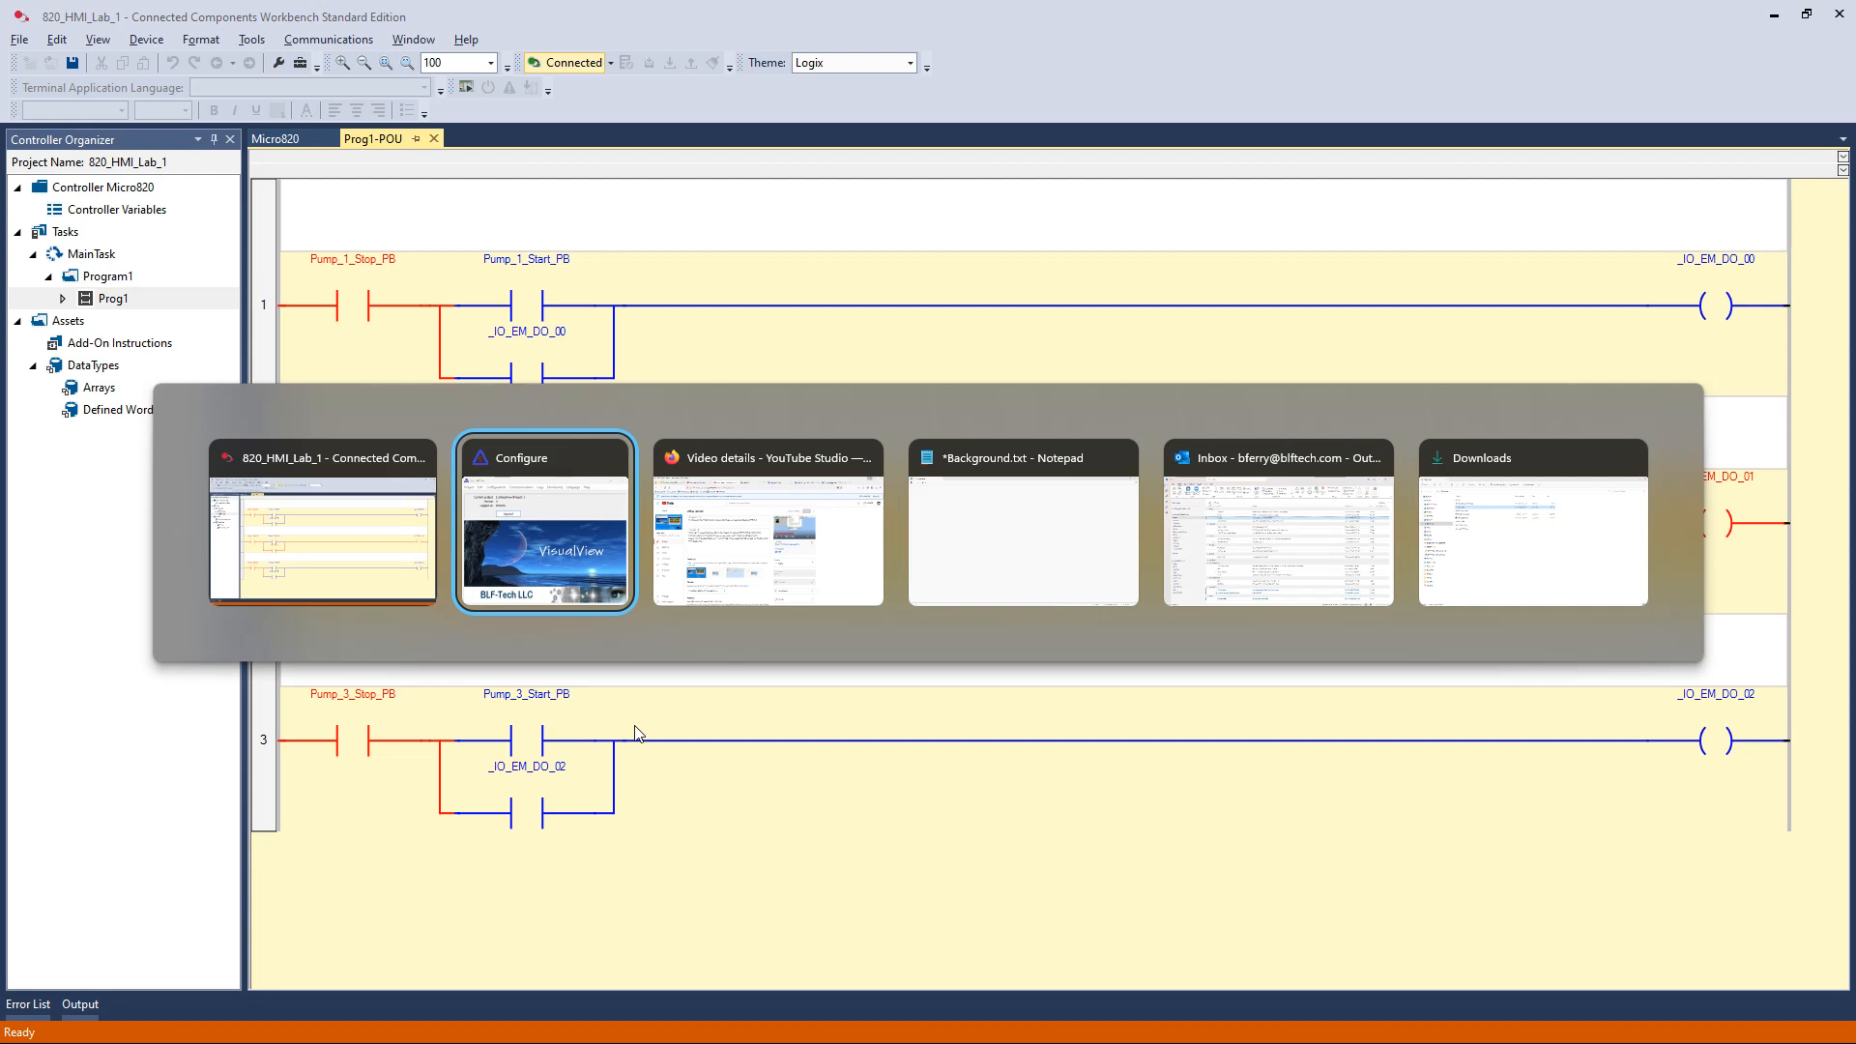
drag(979, 282, 1215, 270)
Start monitoring the VisualView project, saving the changes.
click(1270, 294)
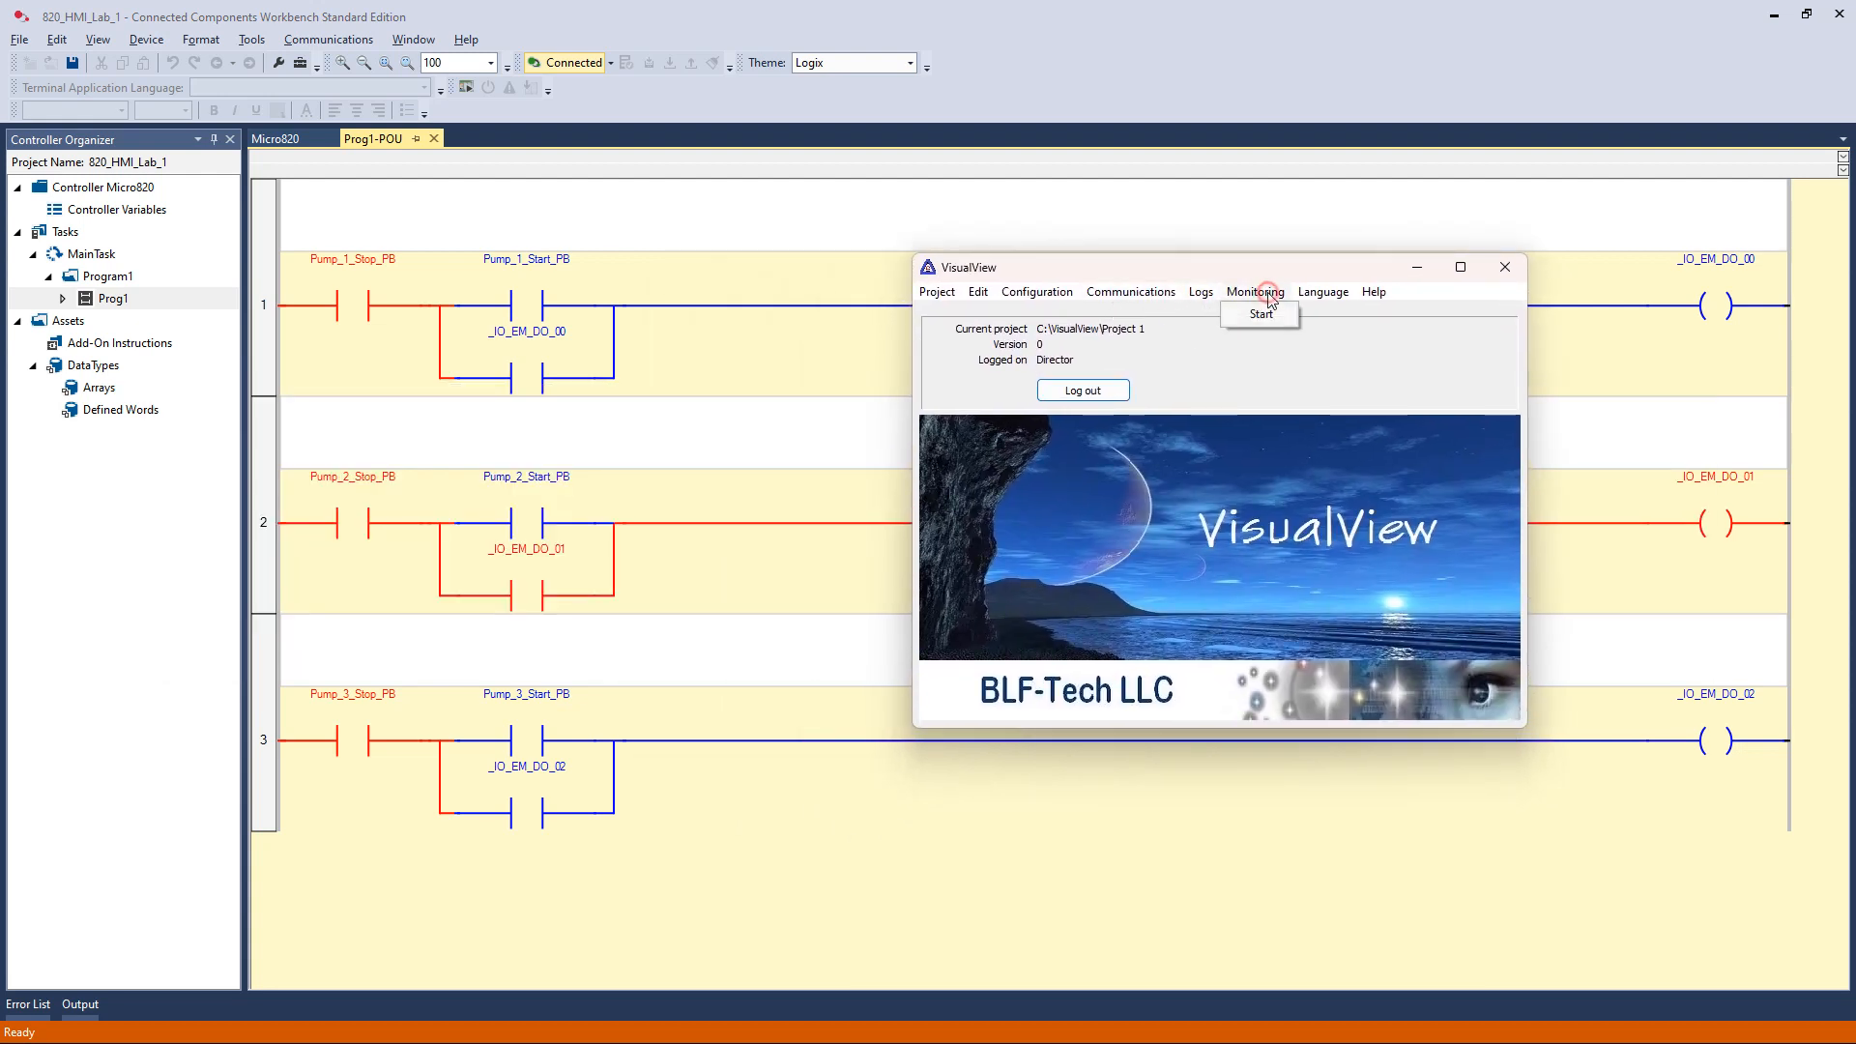
click(1265, 315)
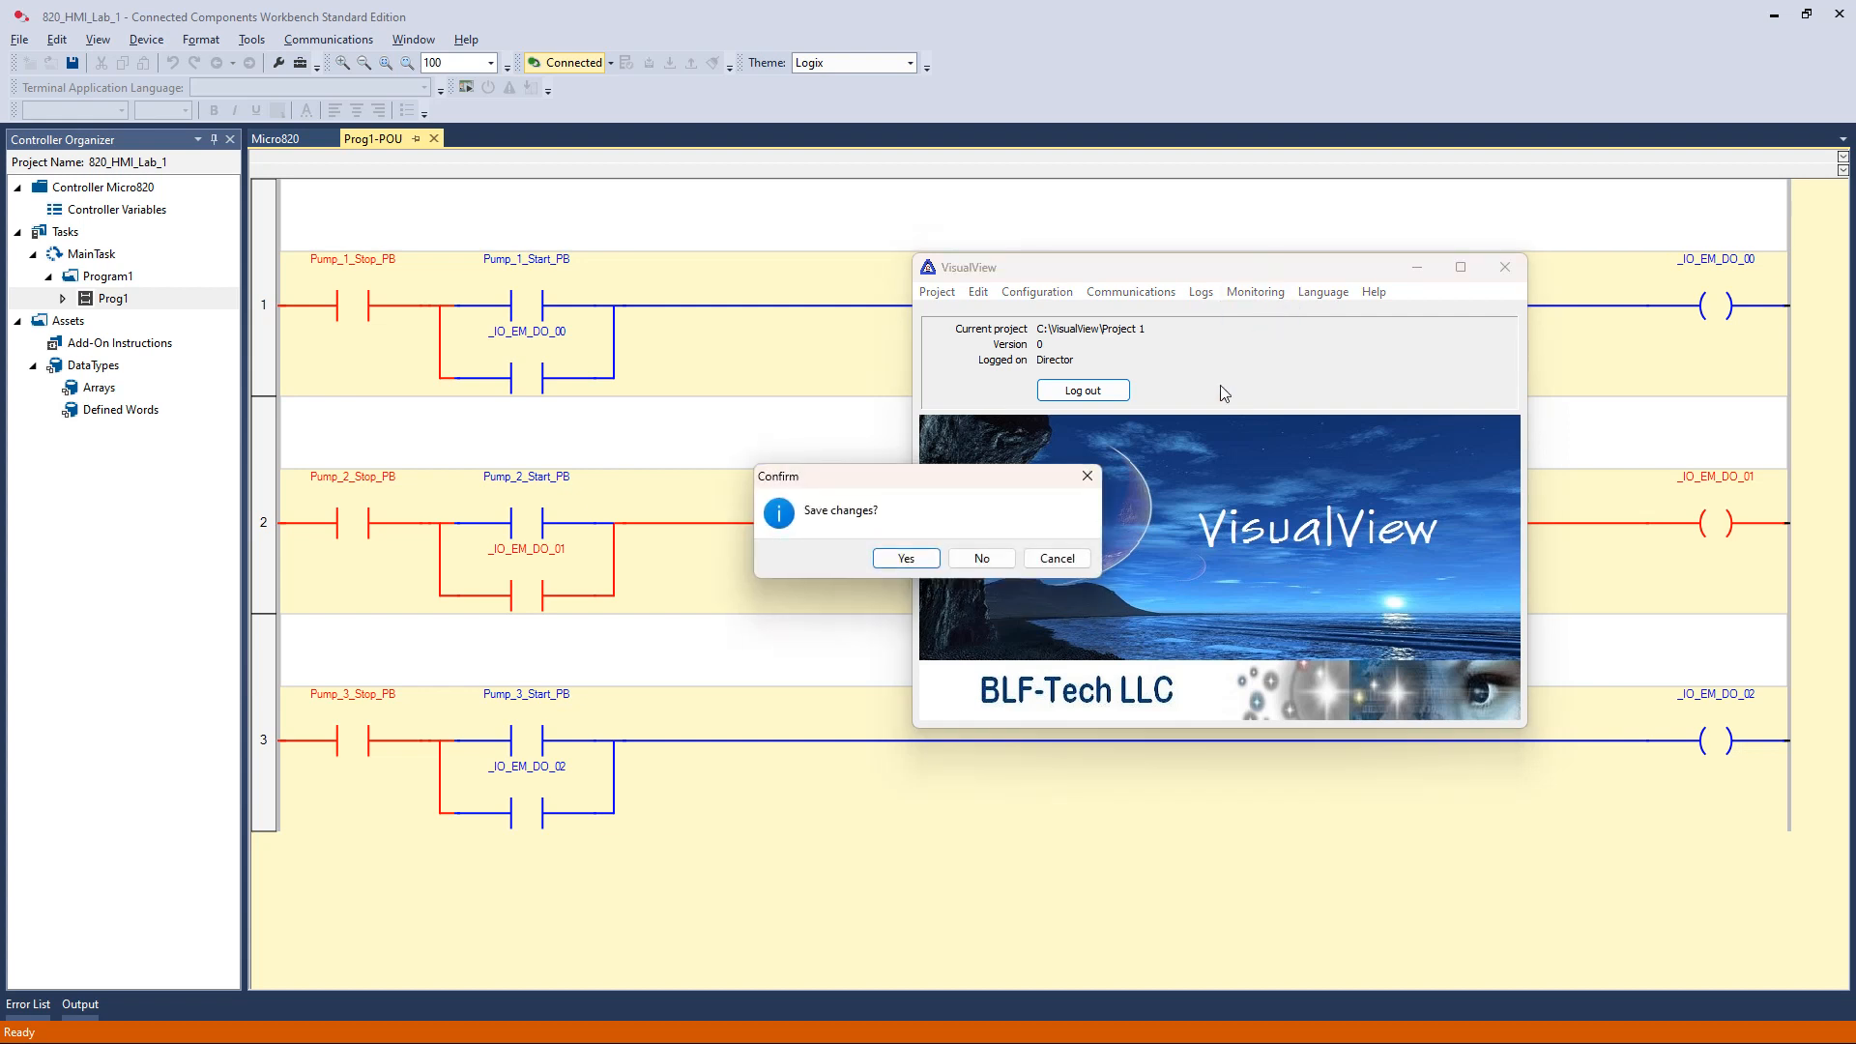
click(907, 560)
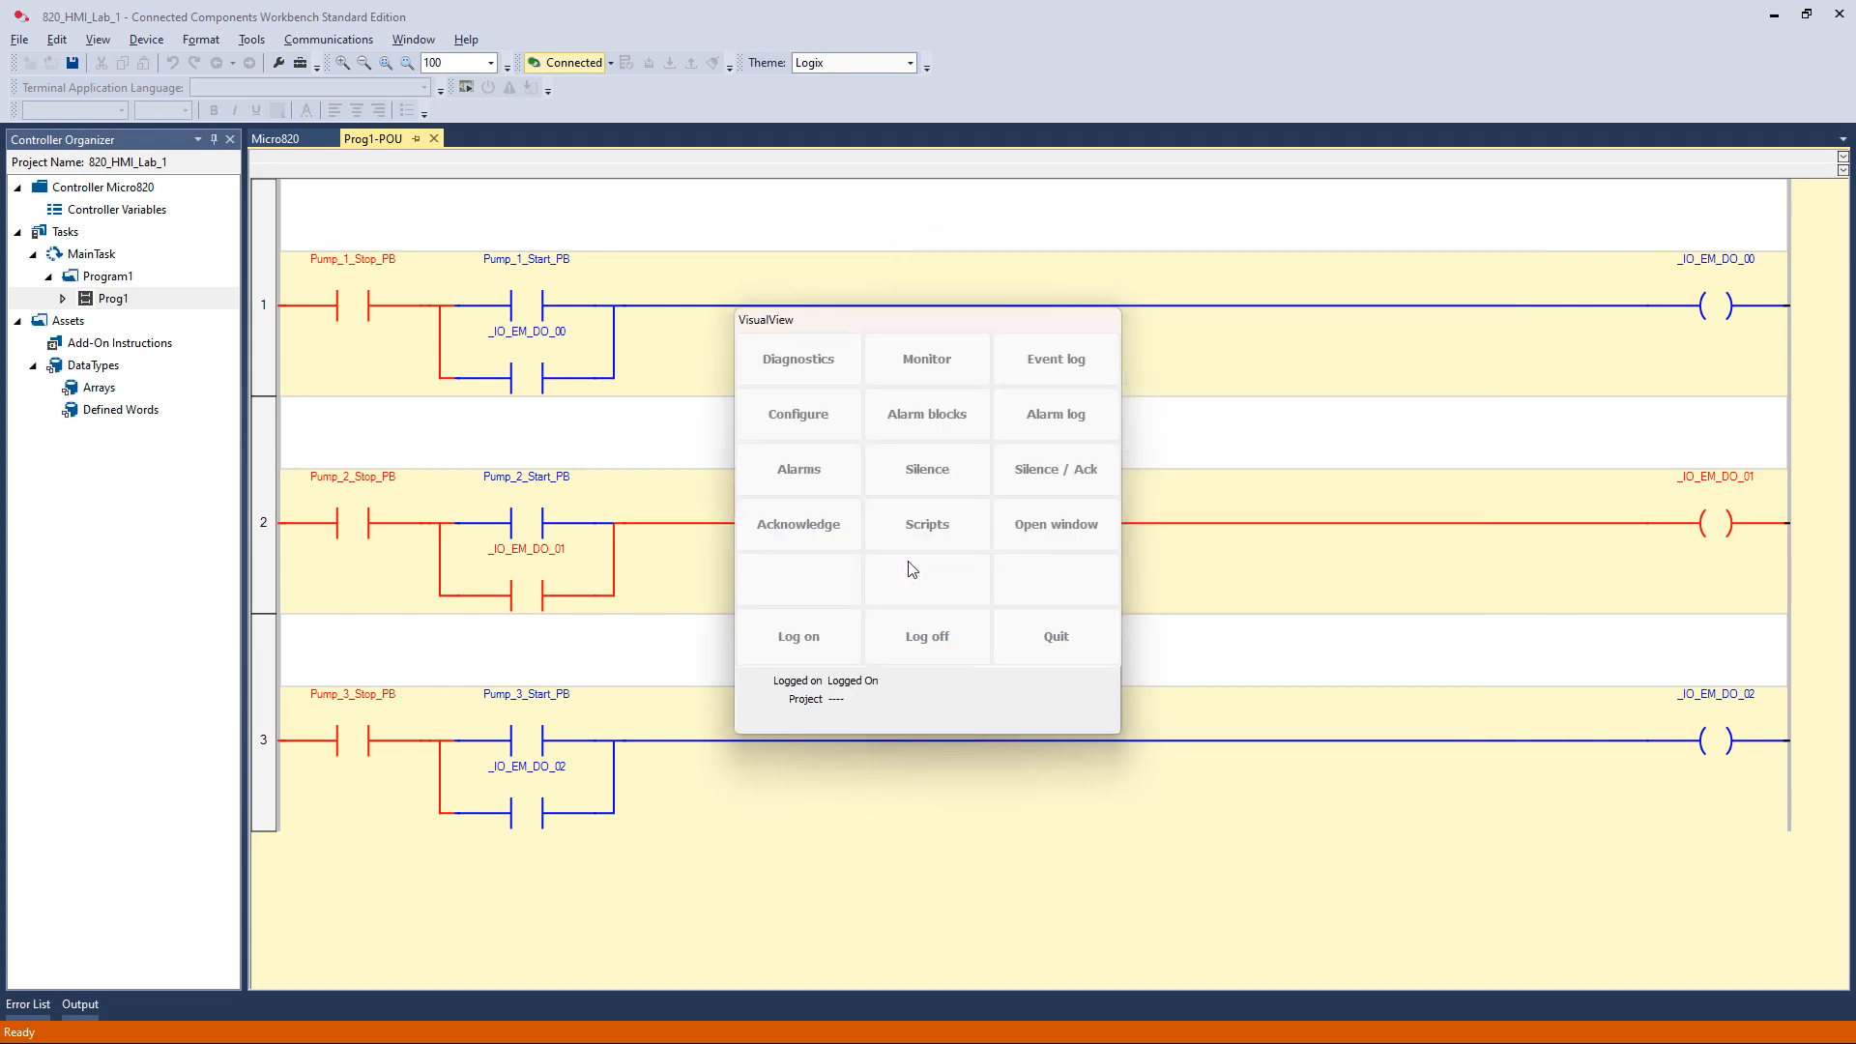
Arrange the VisualView Runtime panel and the Manual Mode Screen so that ladder rung 1 stays uncovered.
drag(969, 325, 1497, 543)
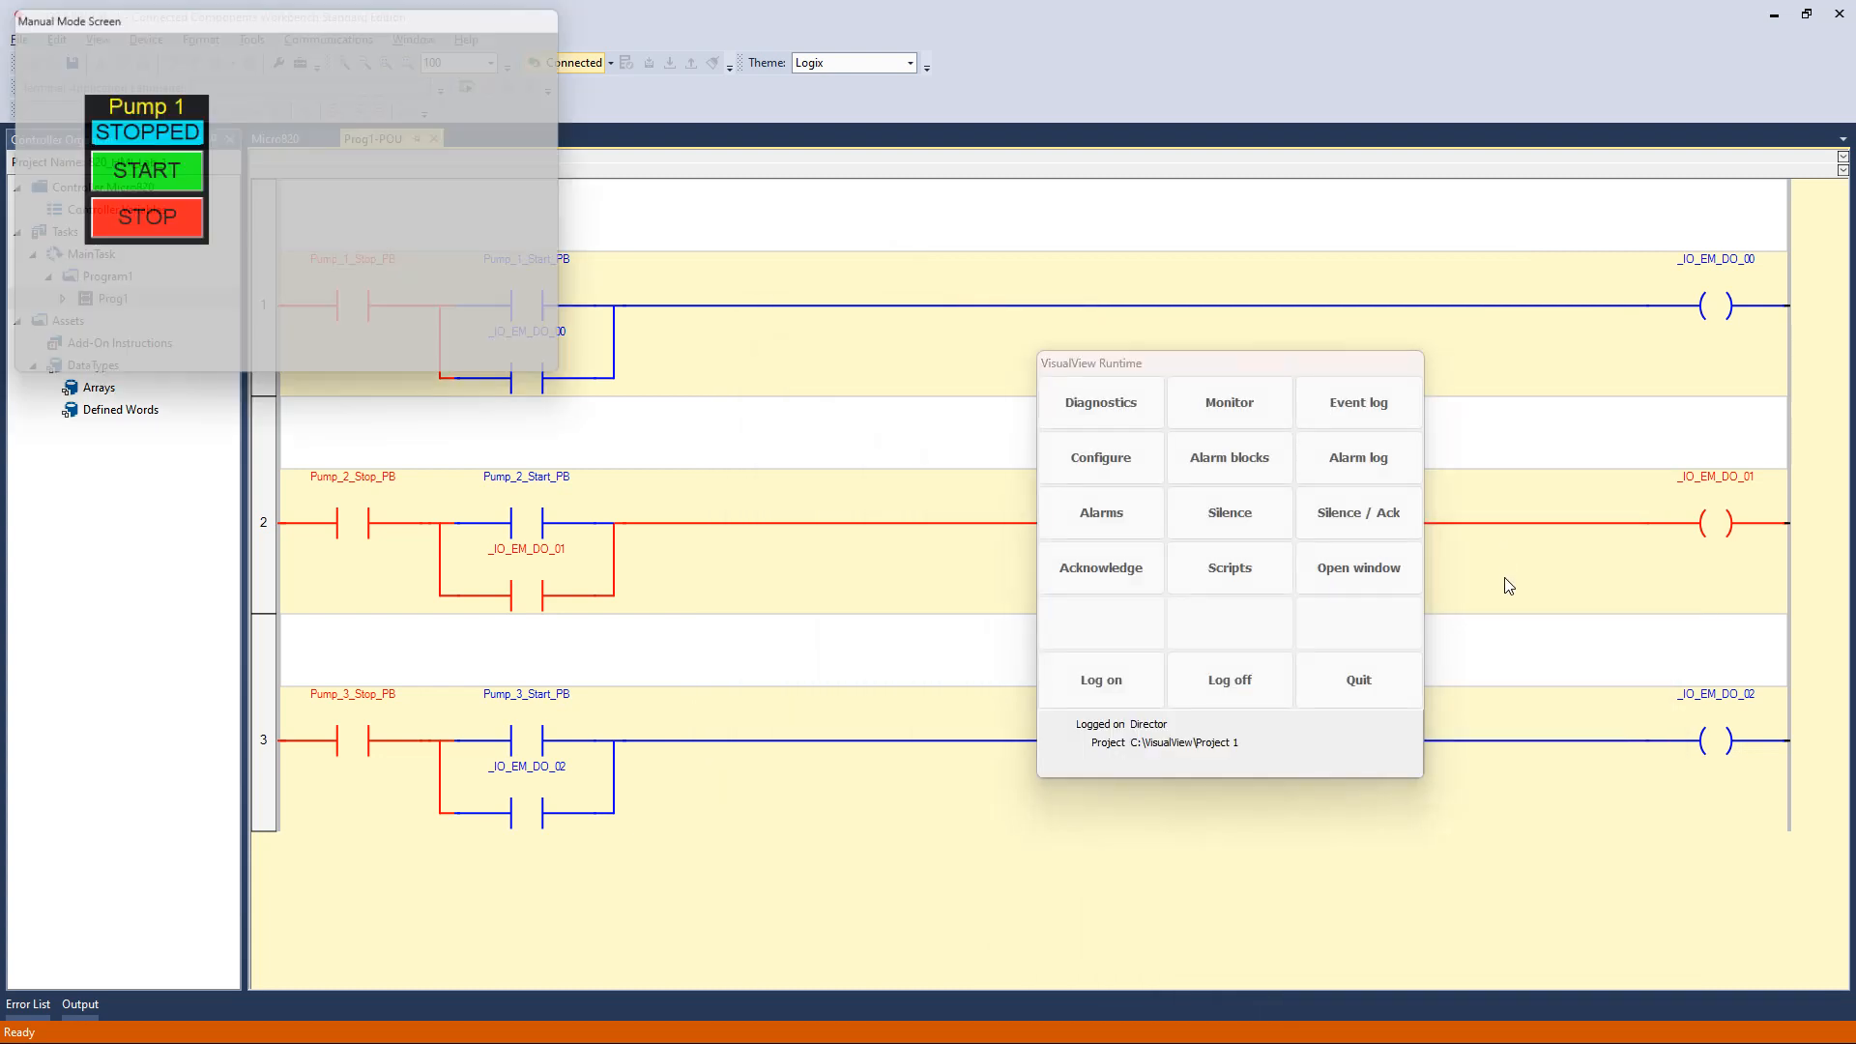
drag(1231, 362, 1412, 586)
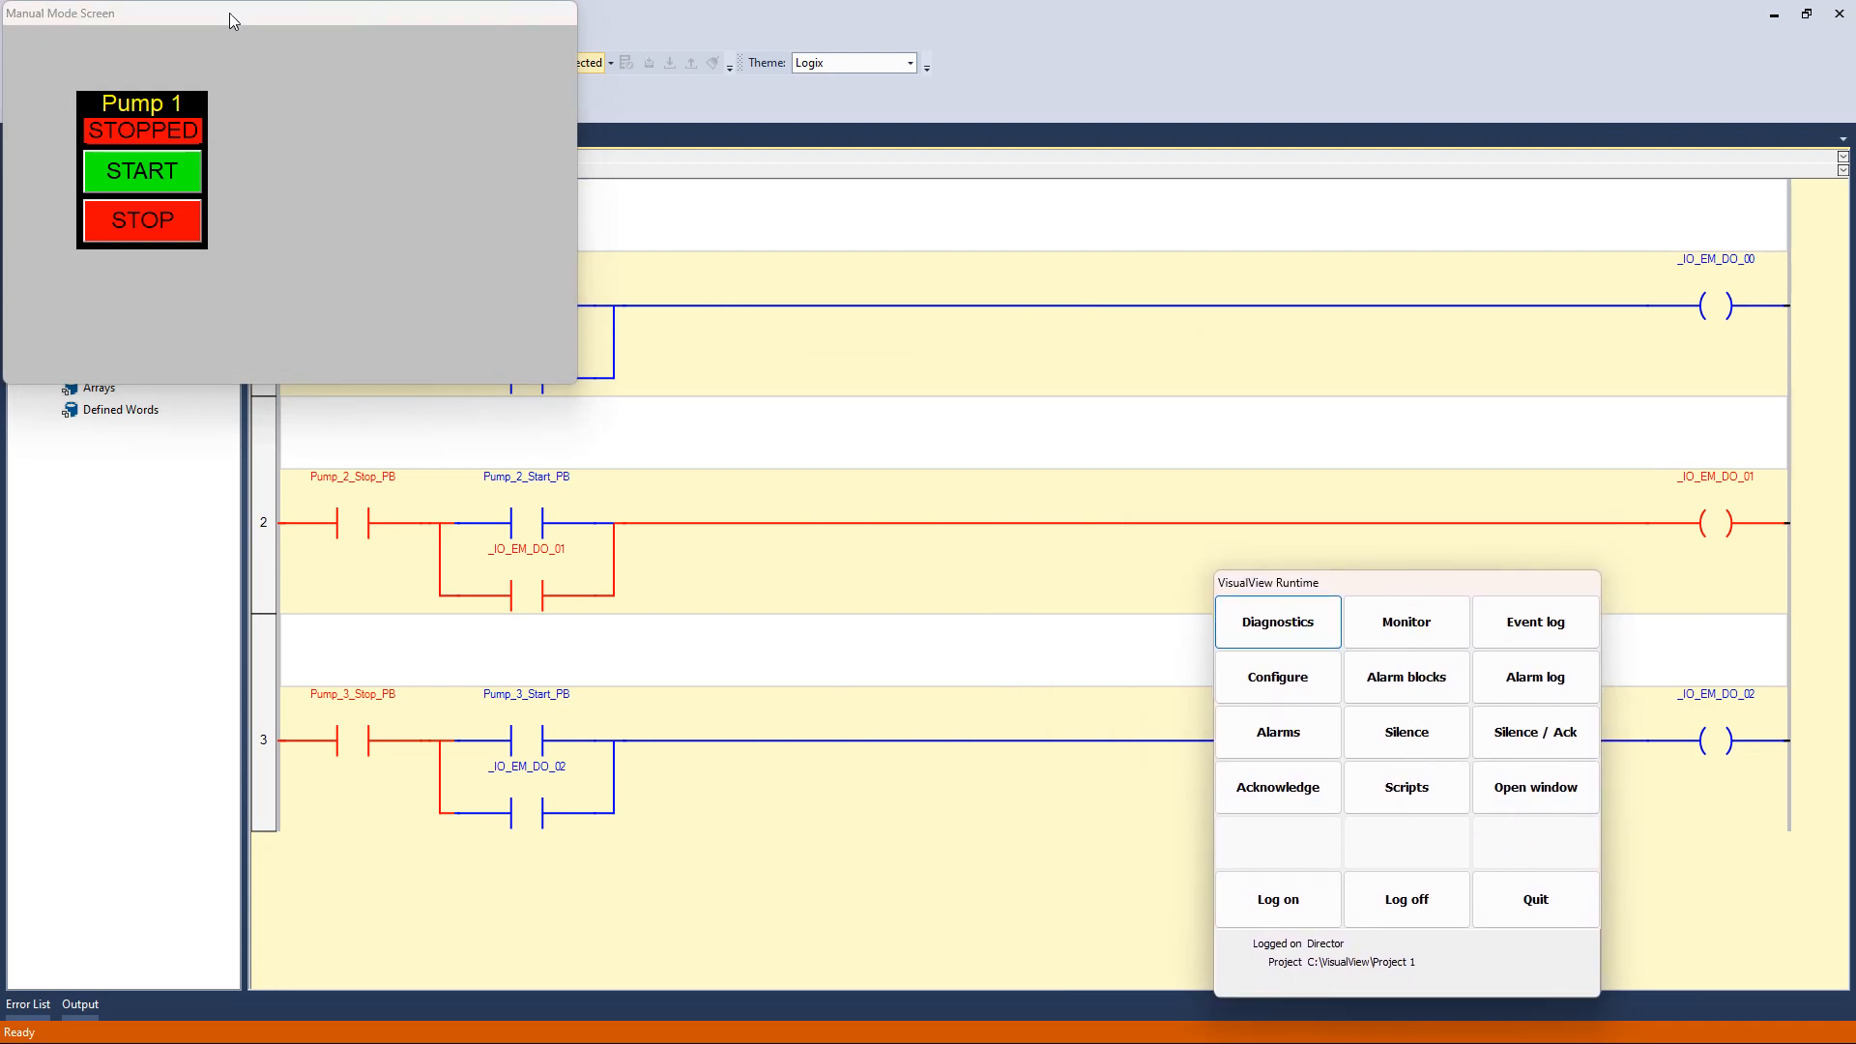
drag(229, 14, 1051, 429)
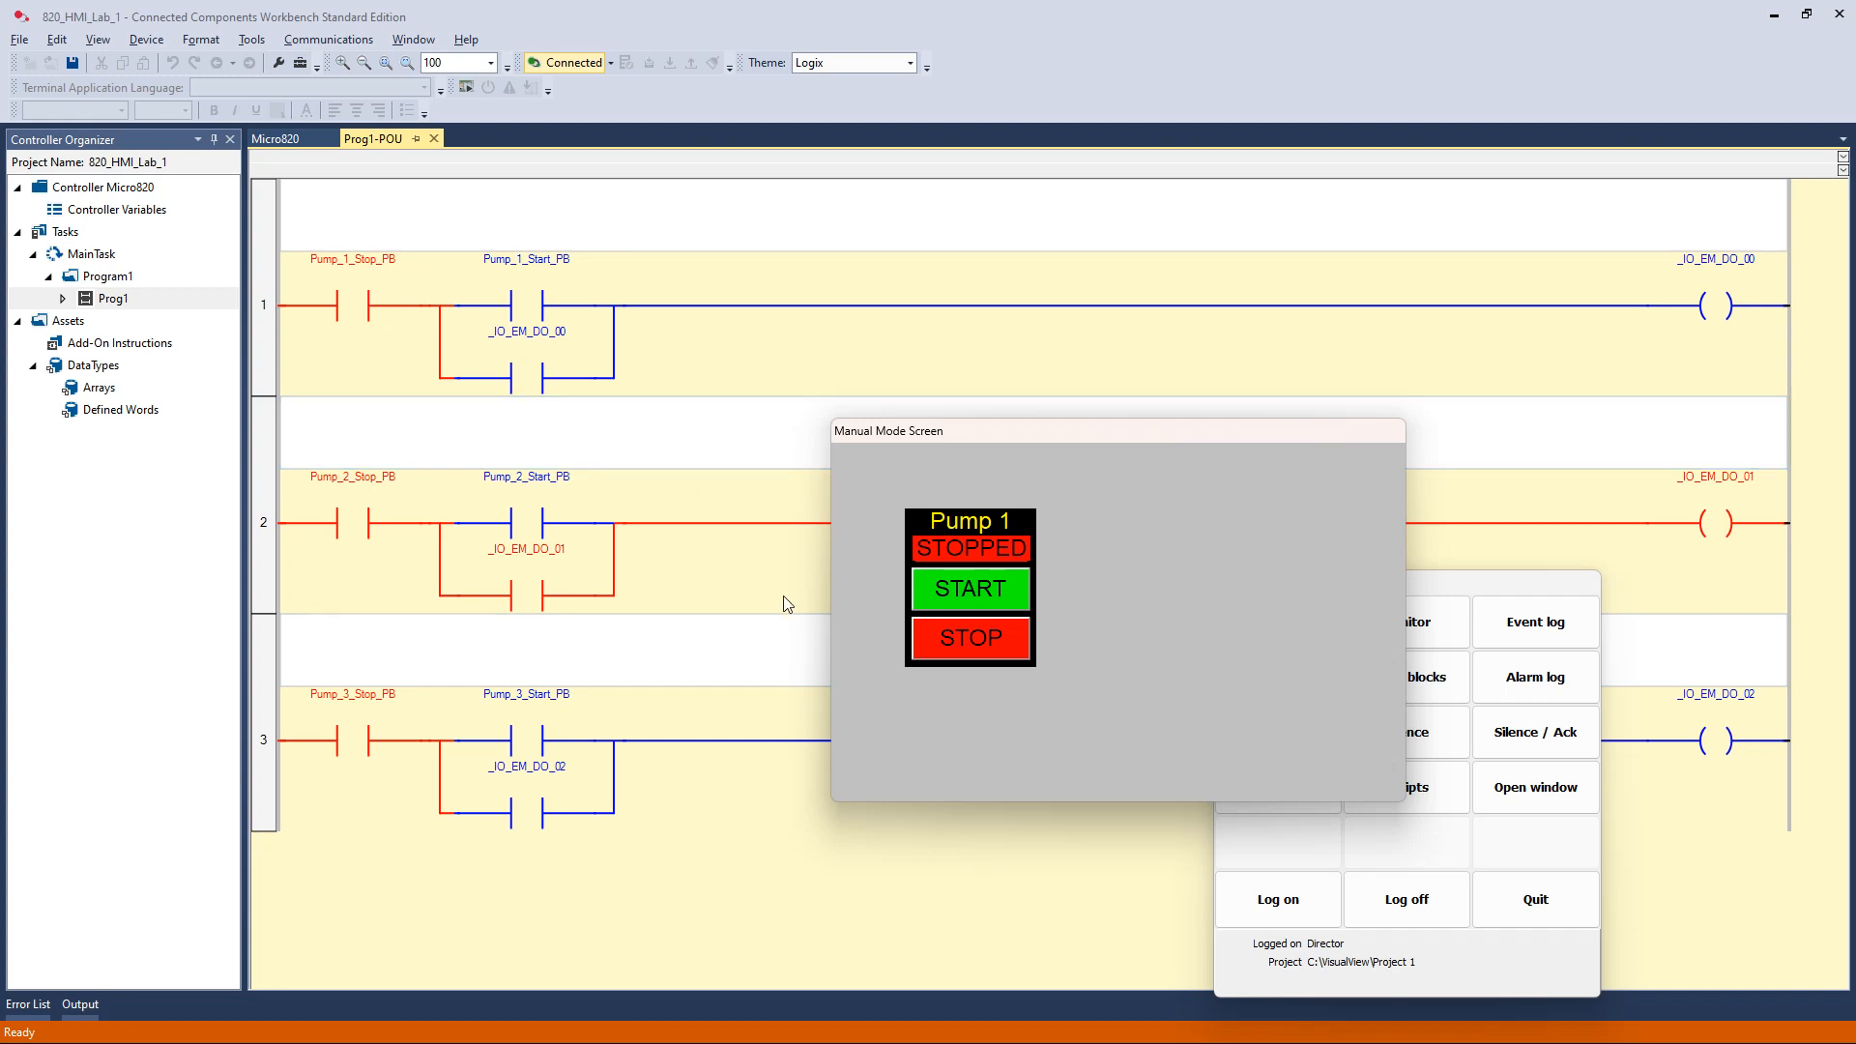
Test the Pump 1 controls on the running screen by operating STOP, START and STOP again.
click(973, 642)
click(977, 588)
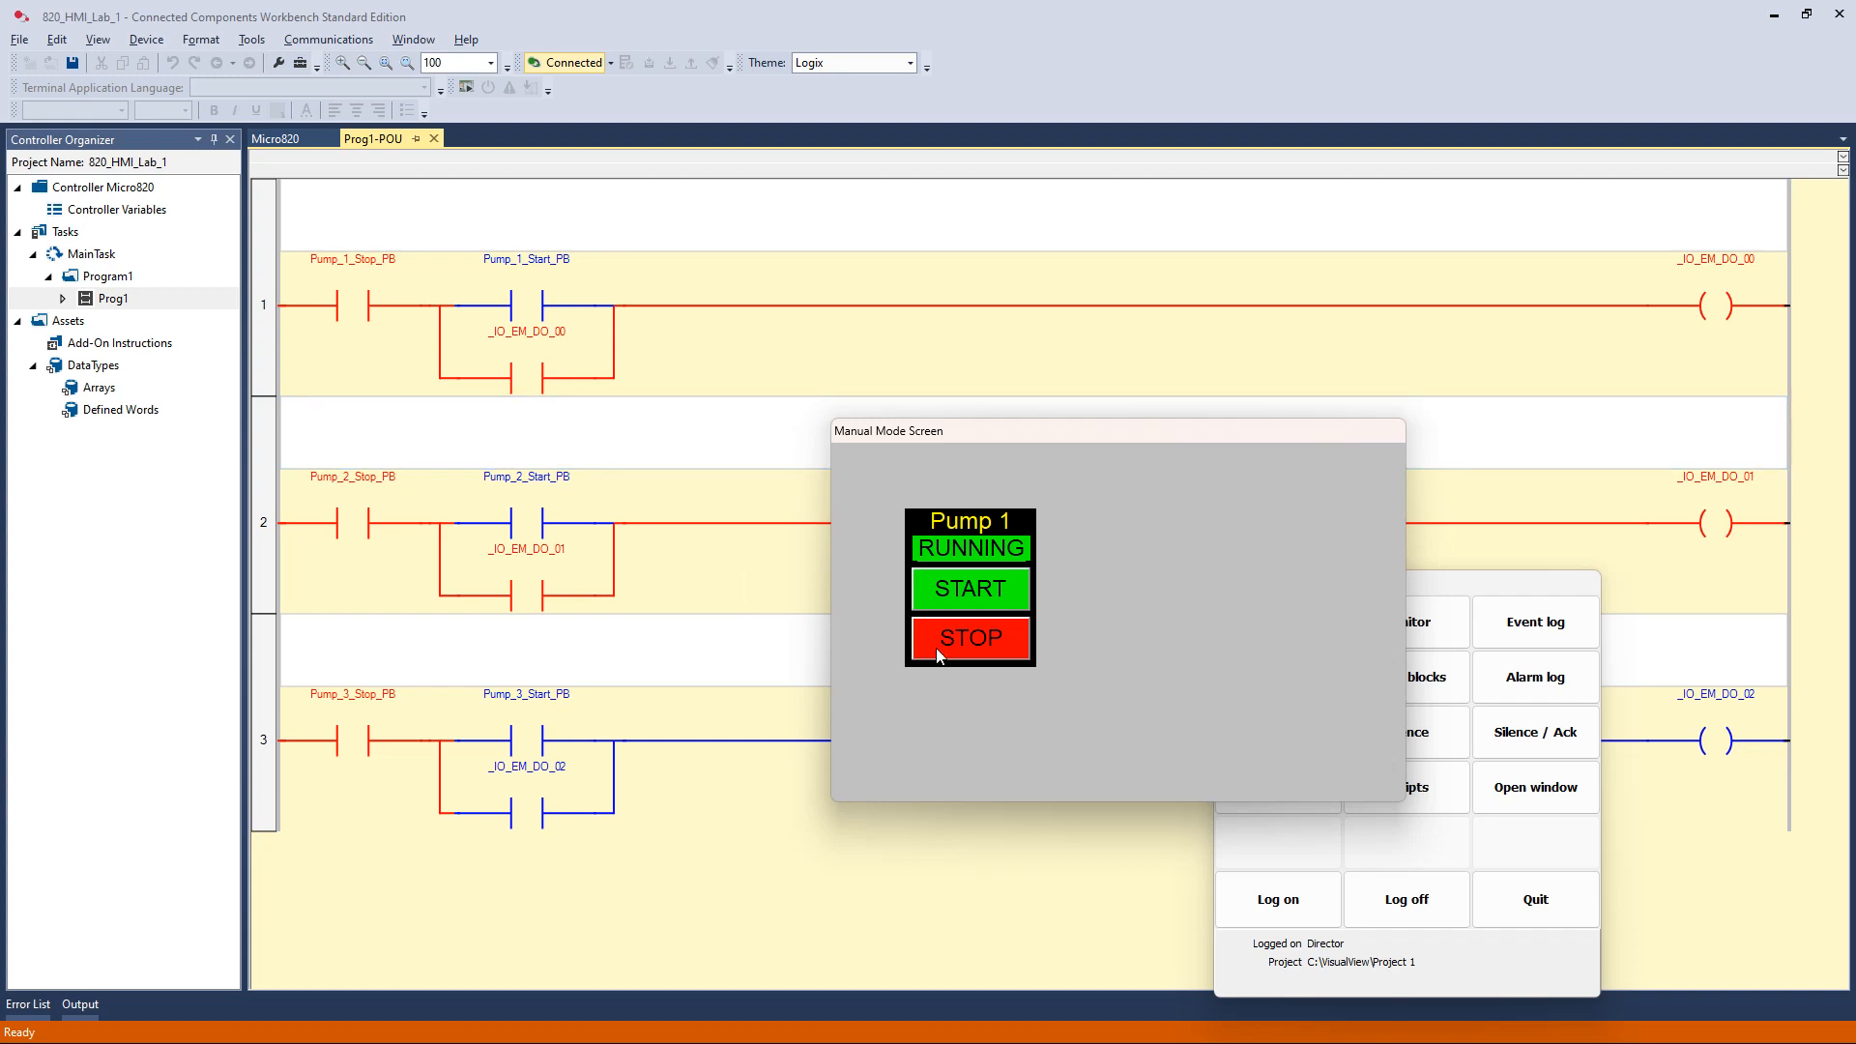
click(976, 640)
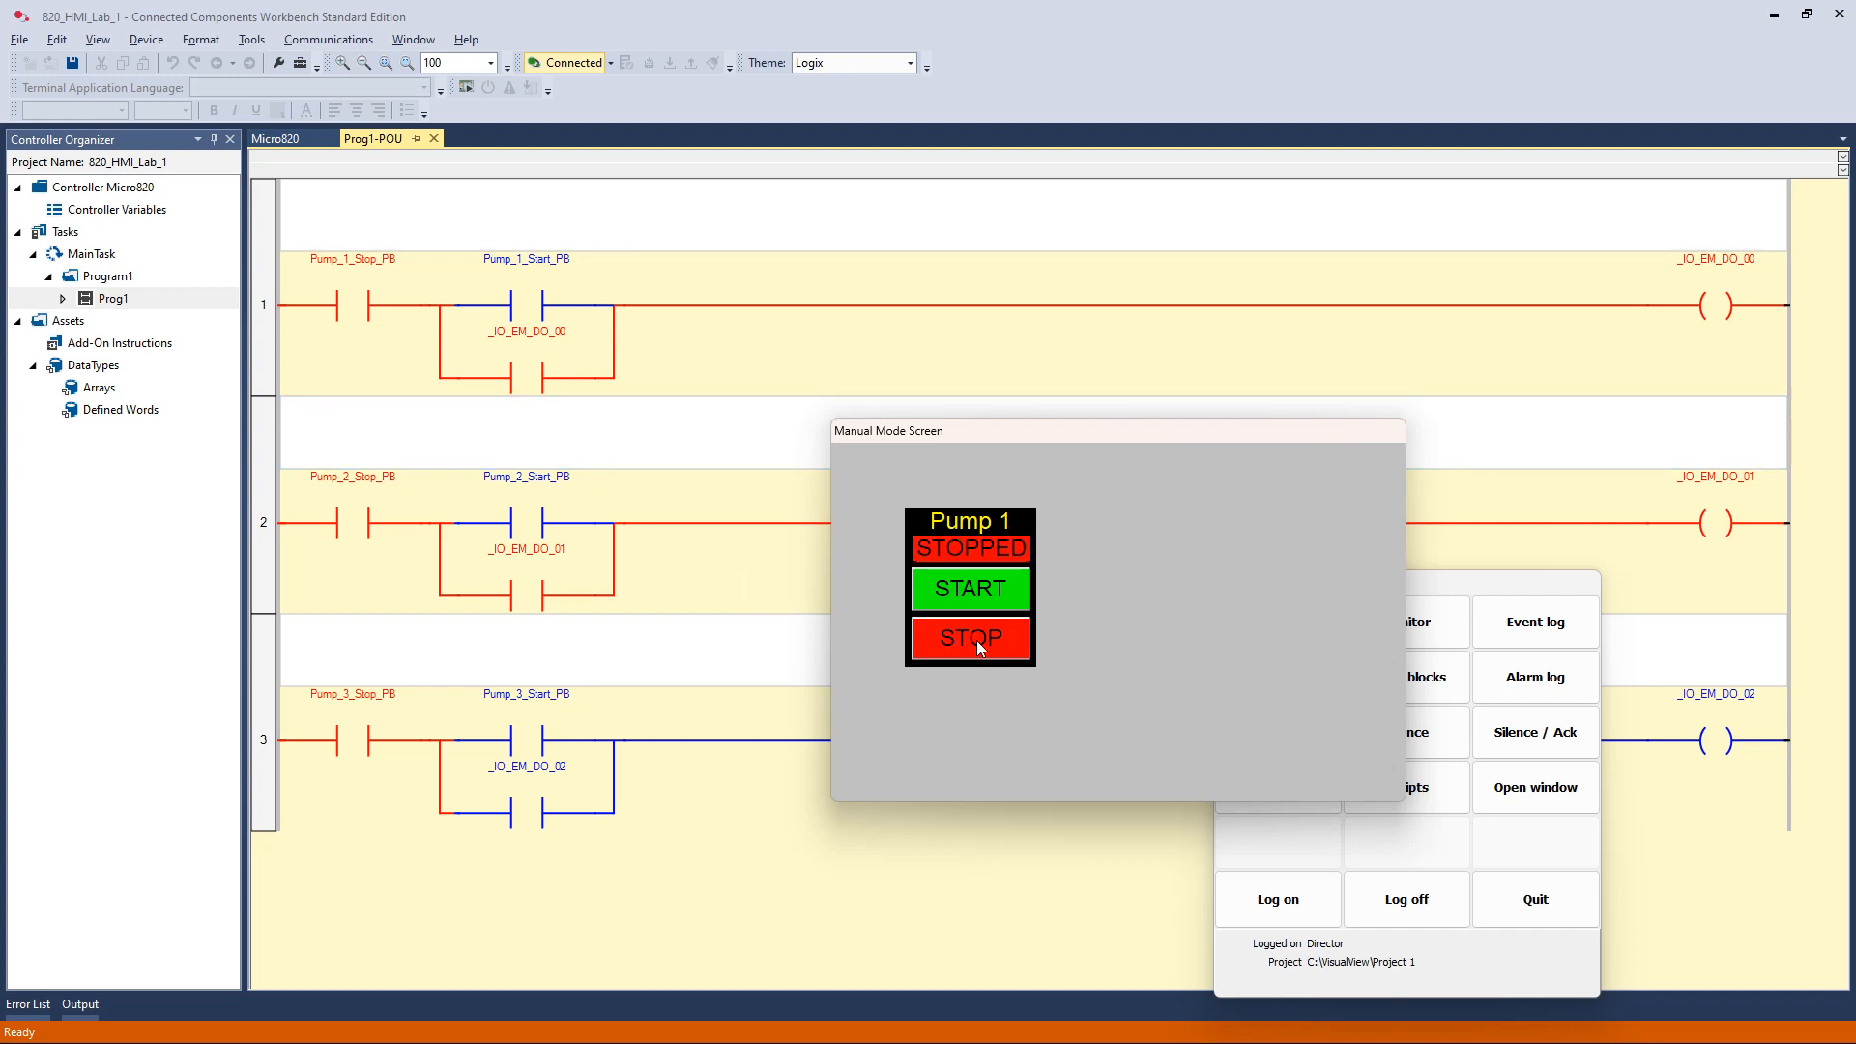